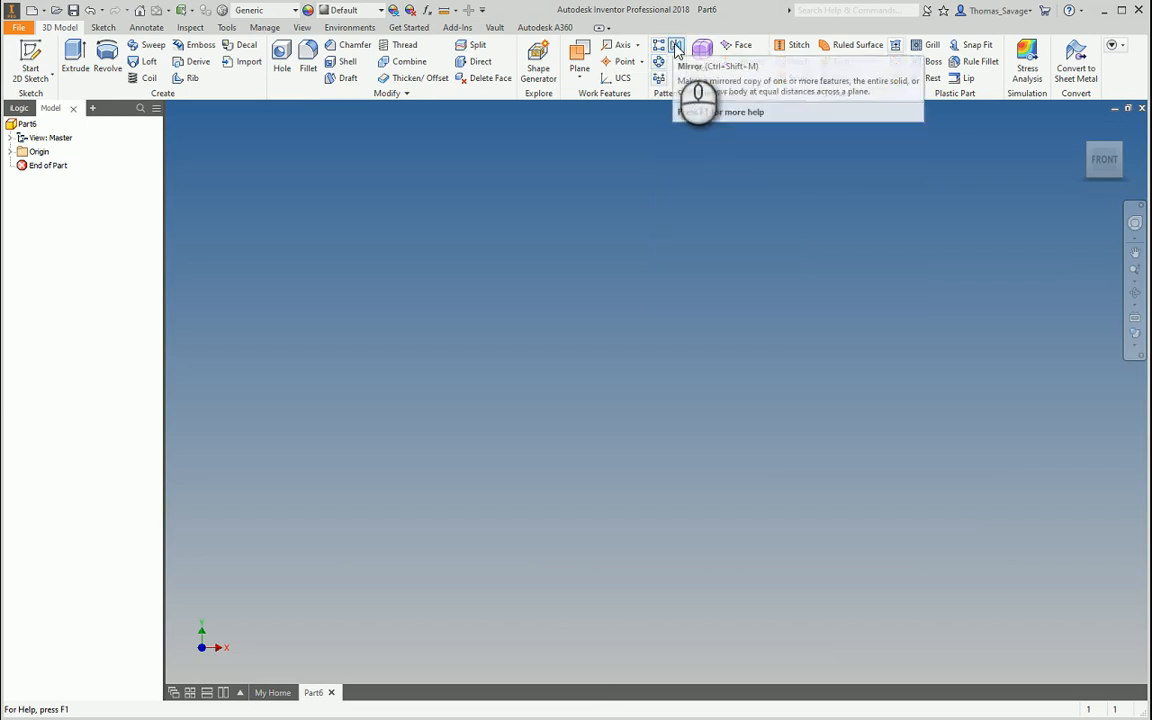
Start a sketch on the front origin plane and draw a center-point rectangle at the origin
left_click(32, 52)
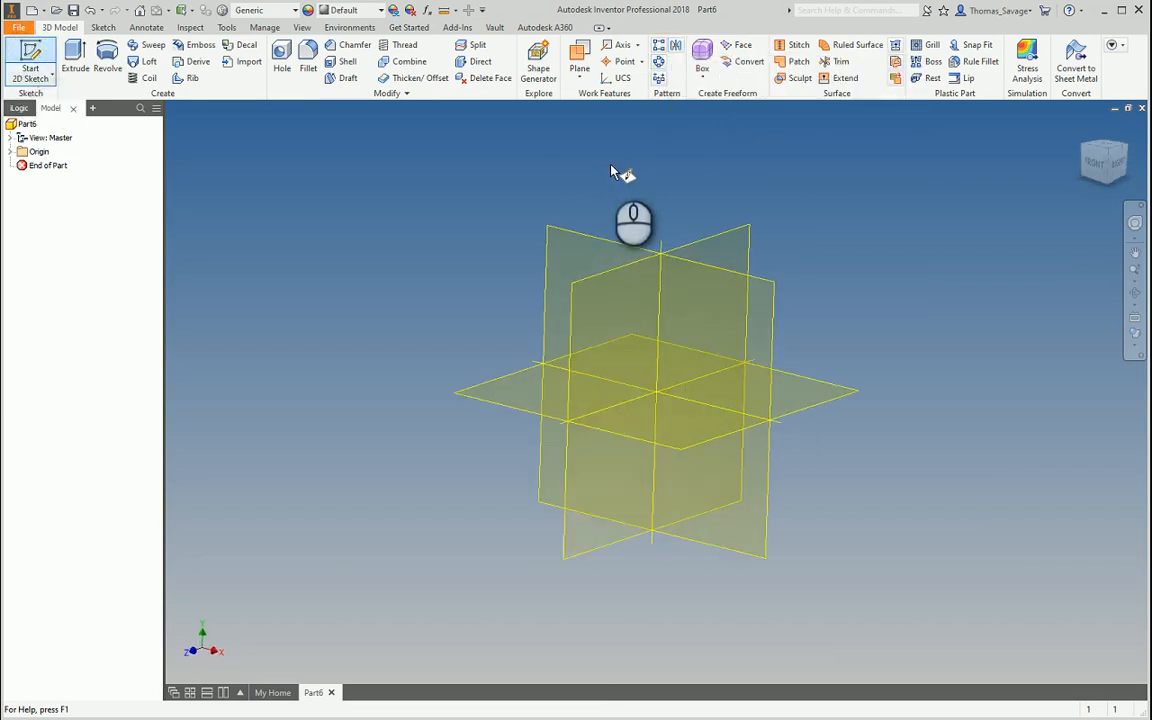
left_click(609, 211)
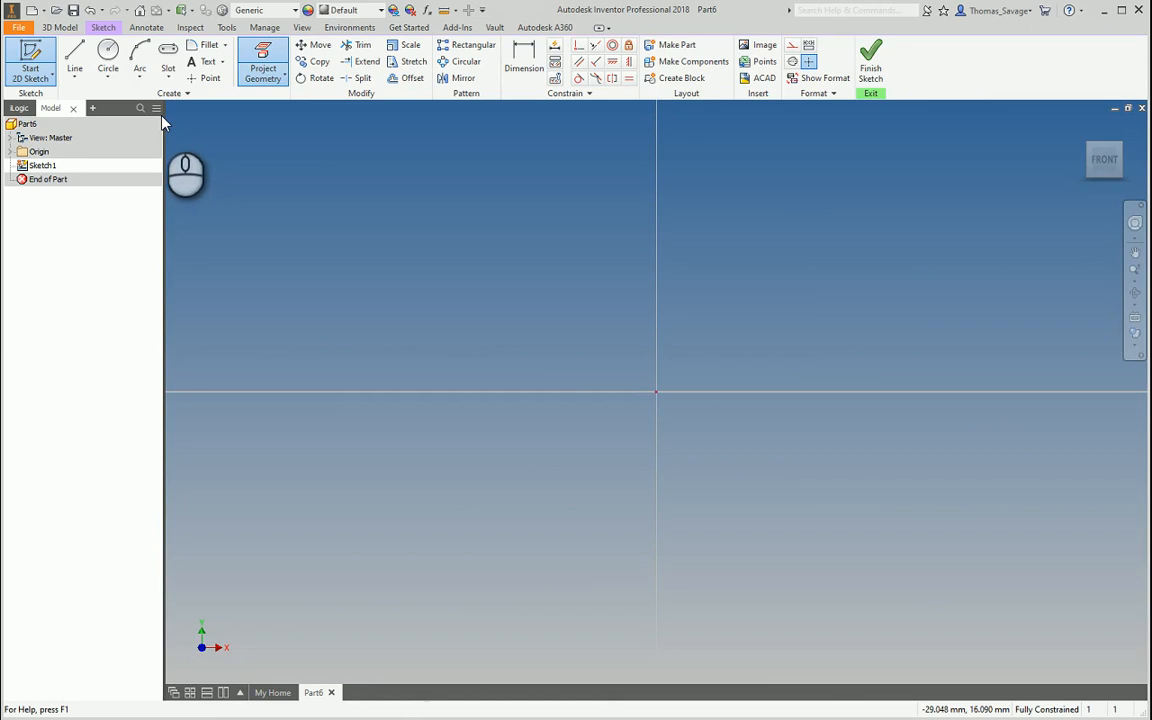
left_click(108, 76)
left_click(168, 76)
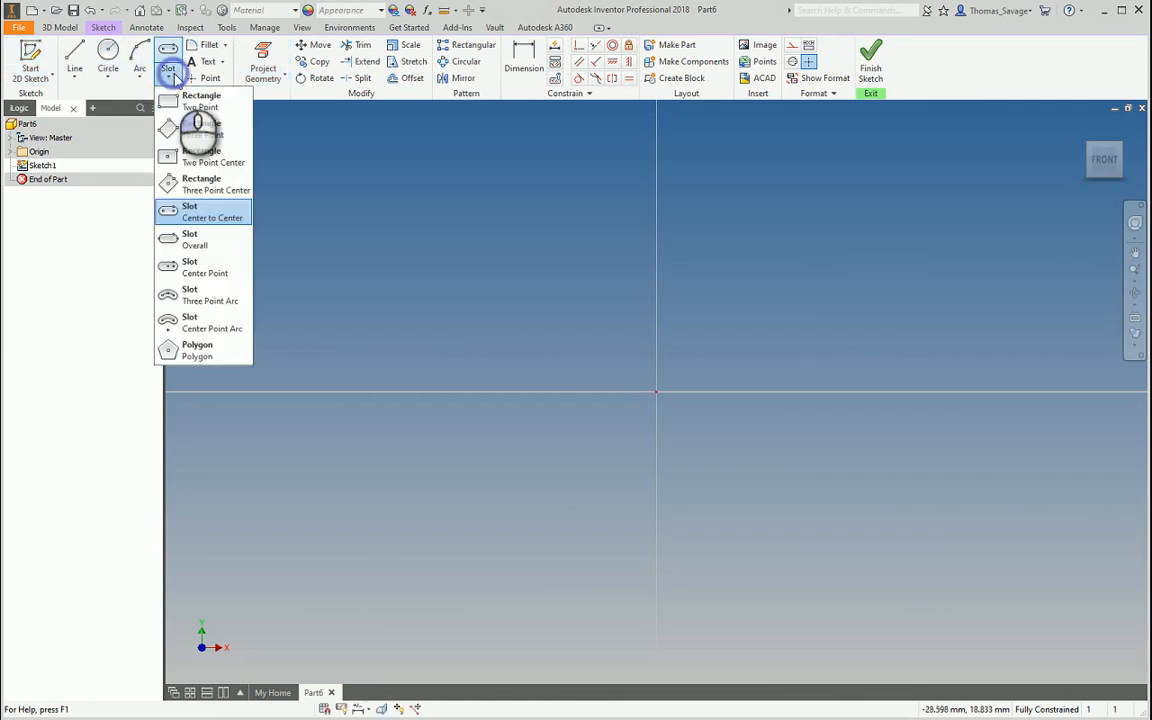
left_click(199, 156)
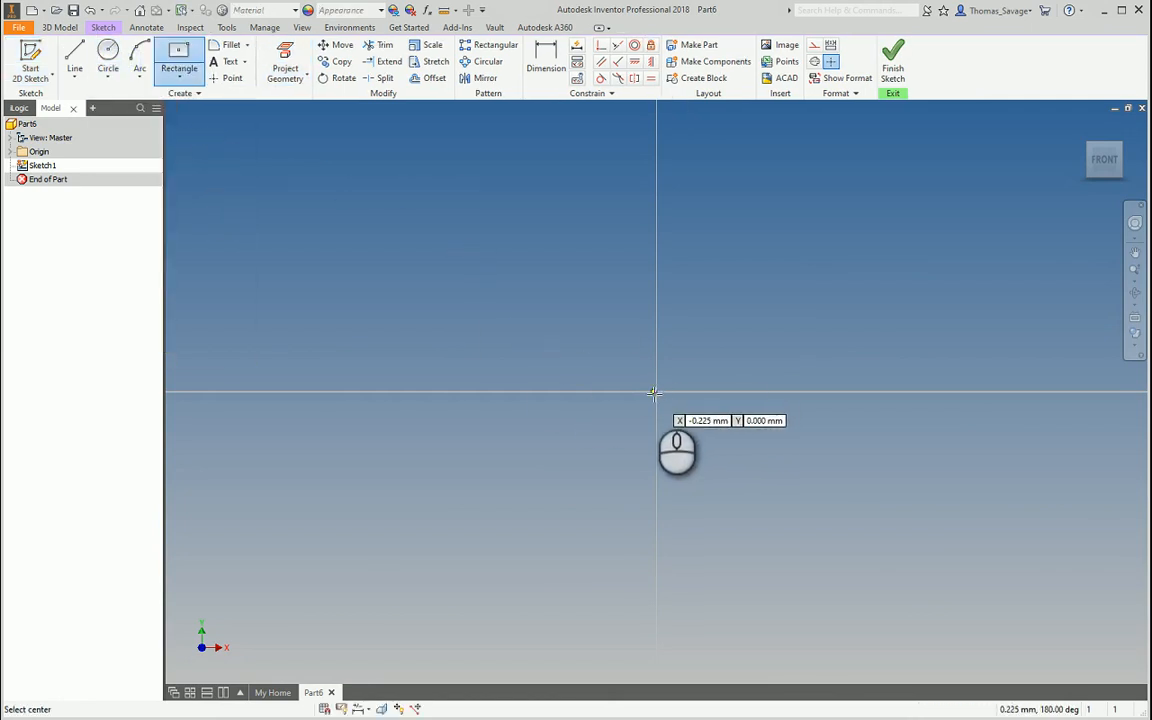
left_click(655, 391)
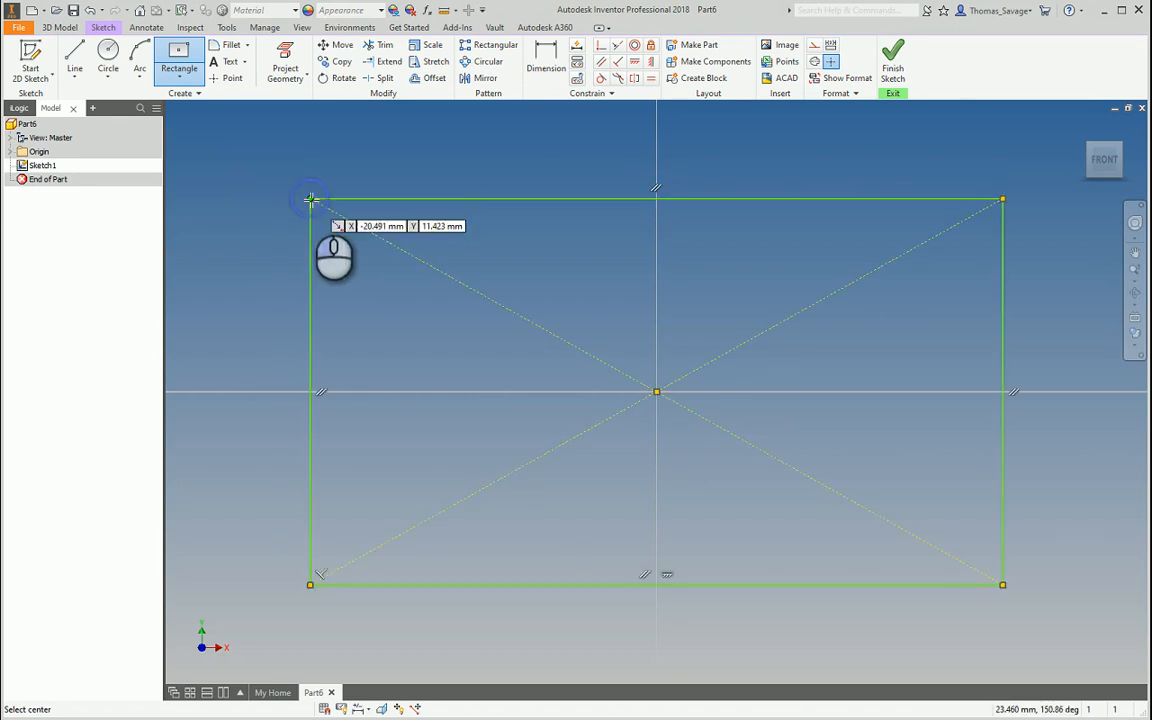
left_click(310, 199)
Dimension the rectangle 200 wide by 150 high and finish the sketch
left_click(546, 60)
left_click(553, 199)
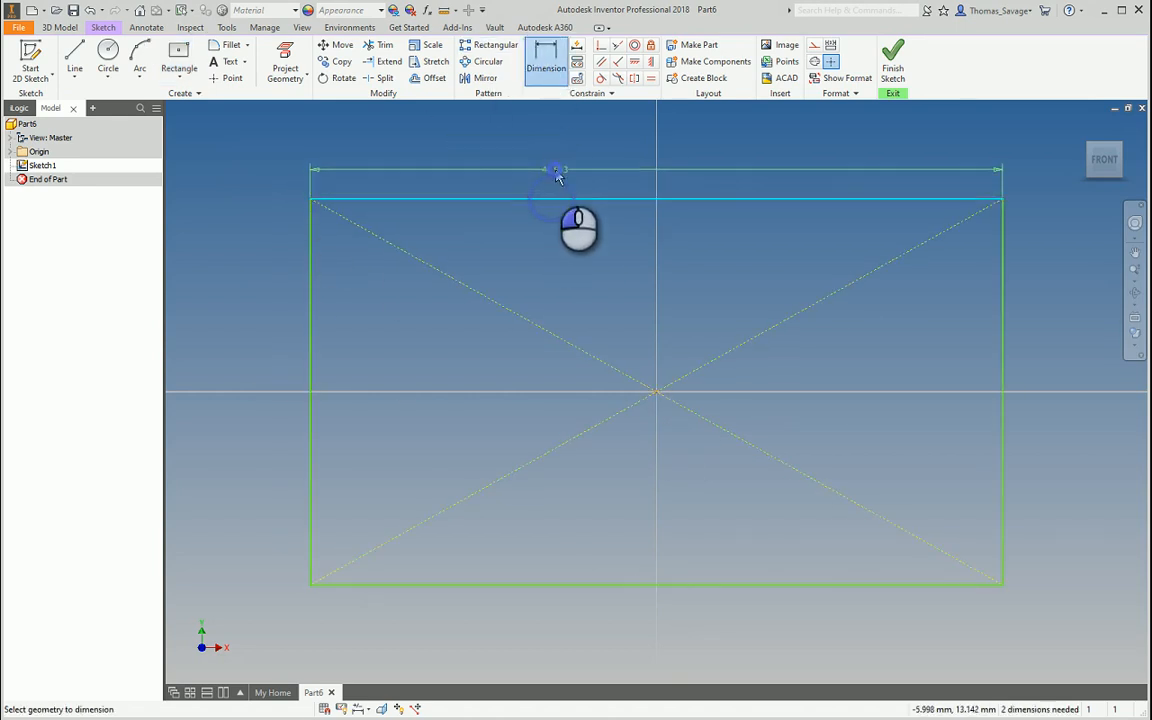
left_click(558, 176)
type("200")
key("Return")
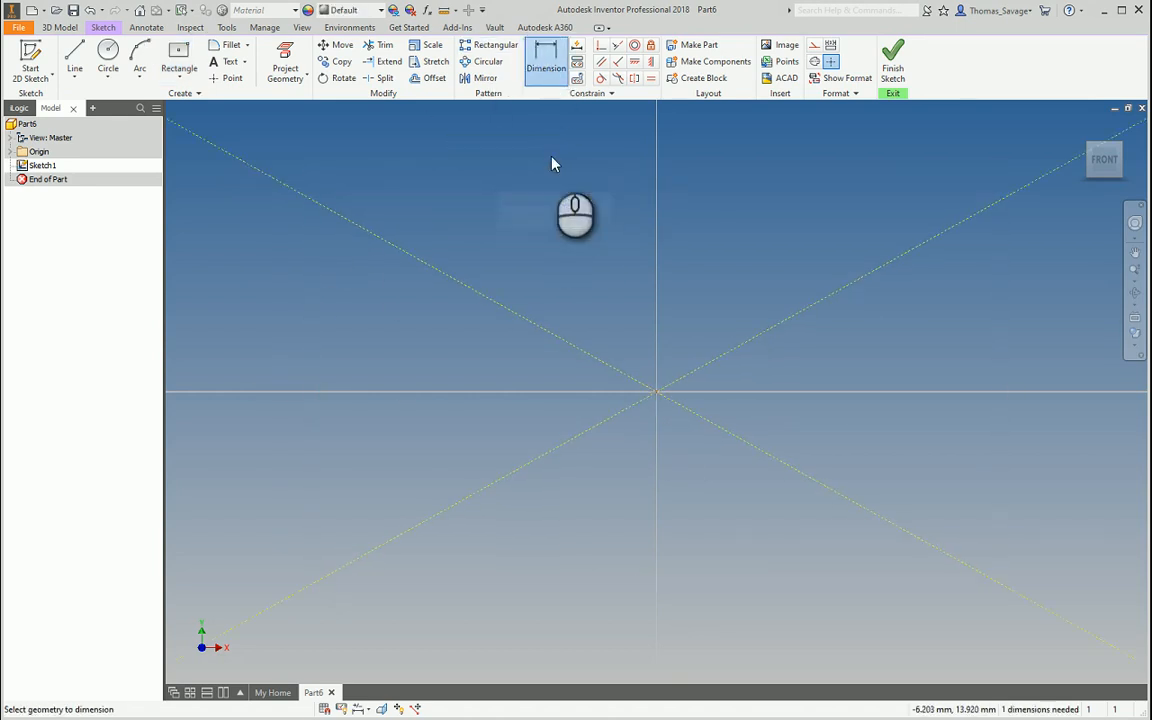
scroll(553, 164, "up", 5)
left_click(505, 285)
left_click(490, 270)
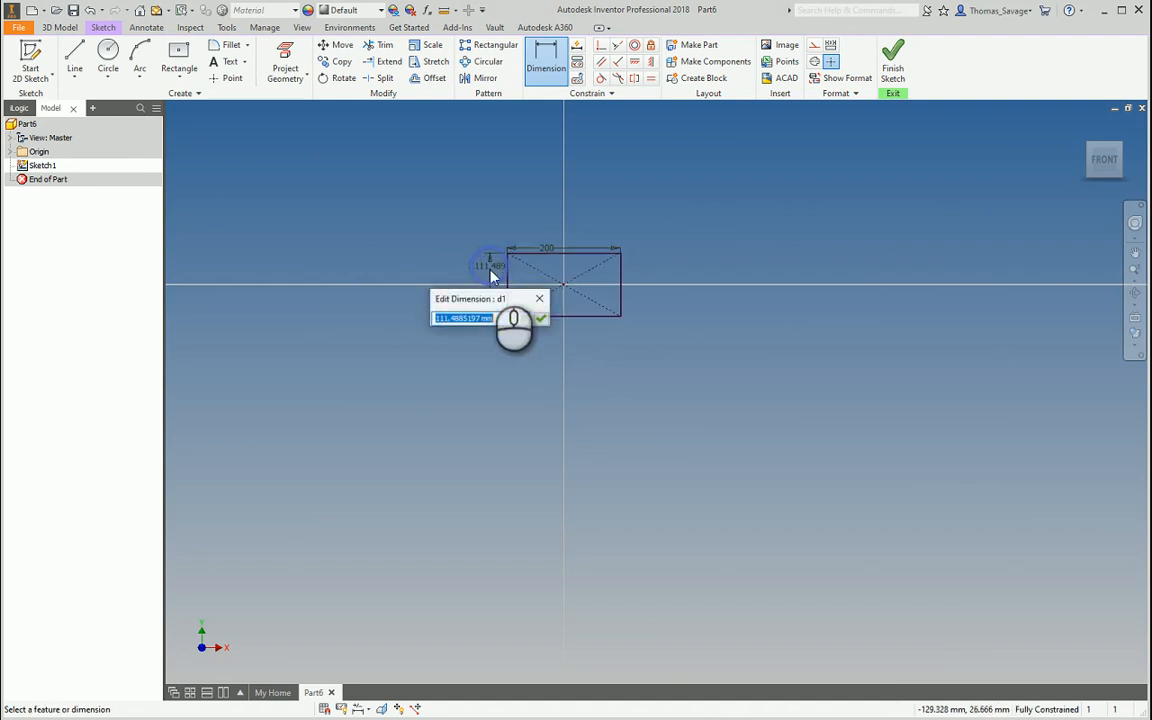
key("Return")
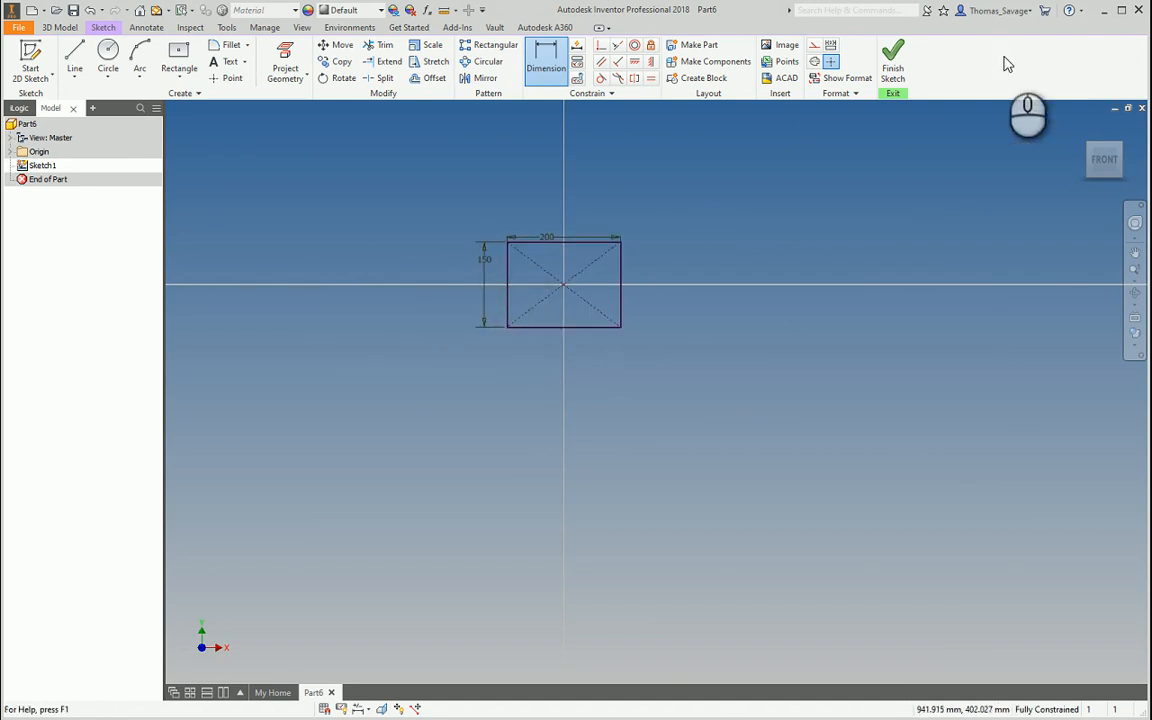
left_click(893, 60)
scroll(607, 404, "up", 3)
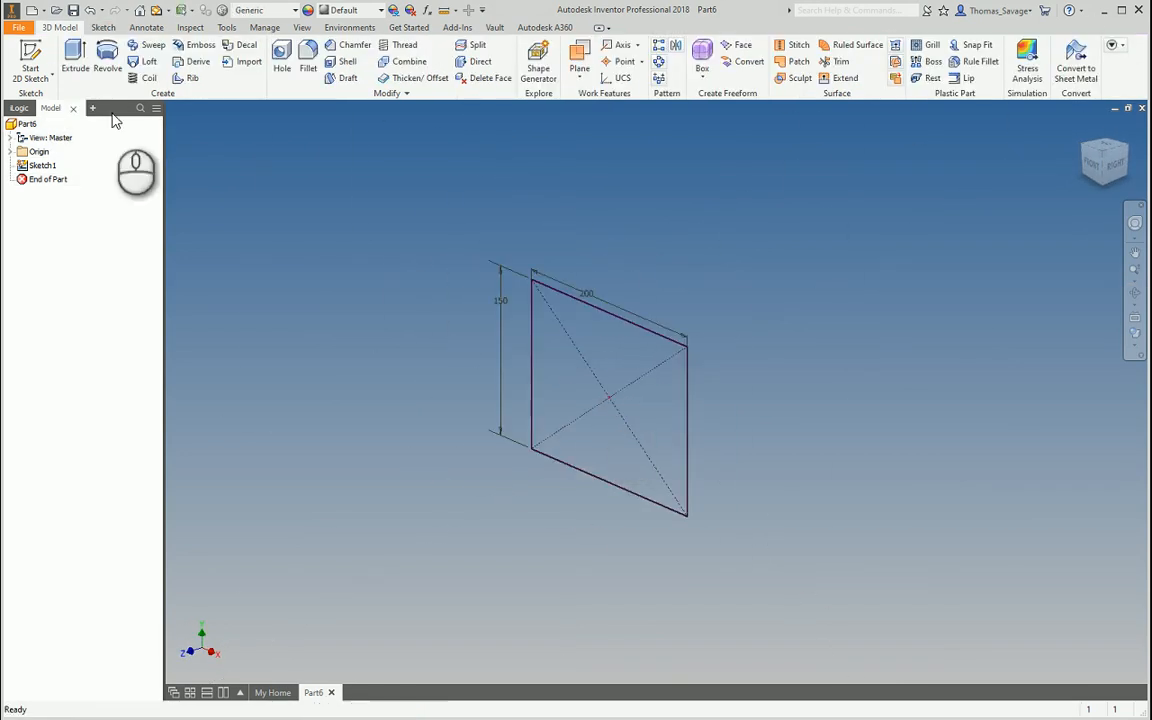
Extrude the rectangle 10 mm, switch to Technical Illustration style, and view the plate from the front
left_click(75, 60)
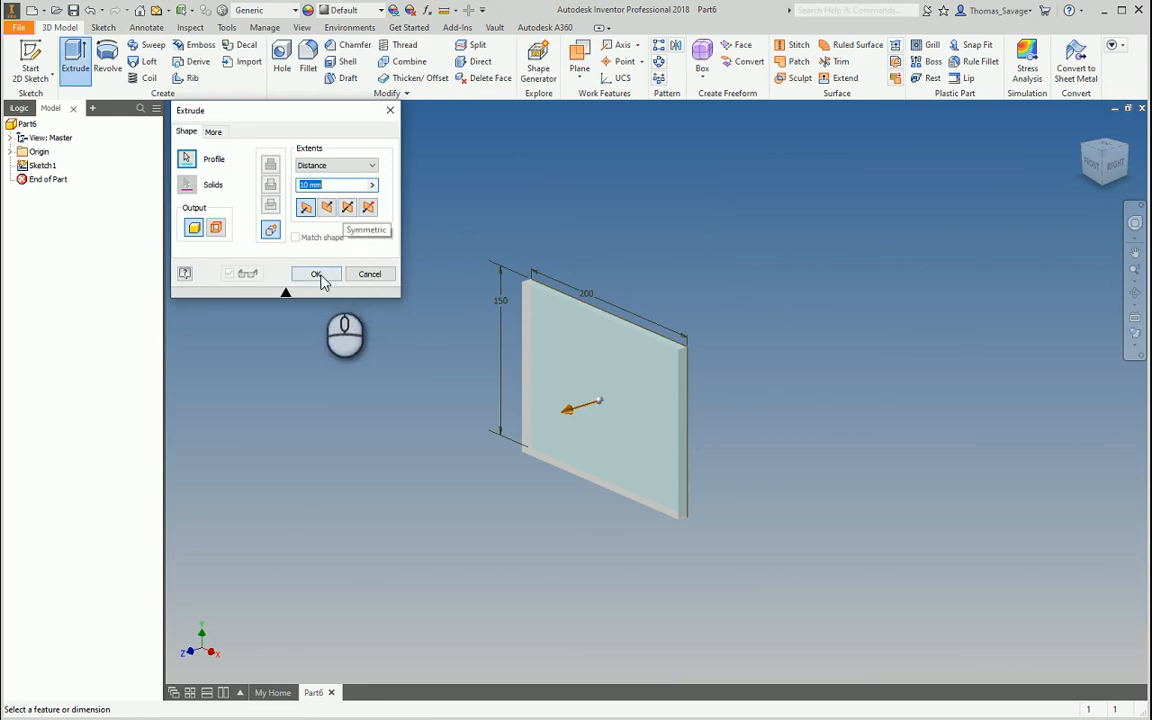
left_click(316, 274)
left_click(1133, 334)
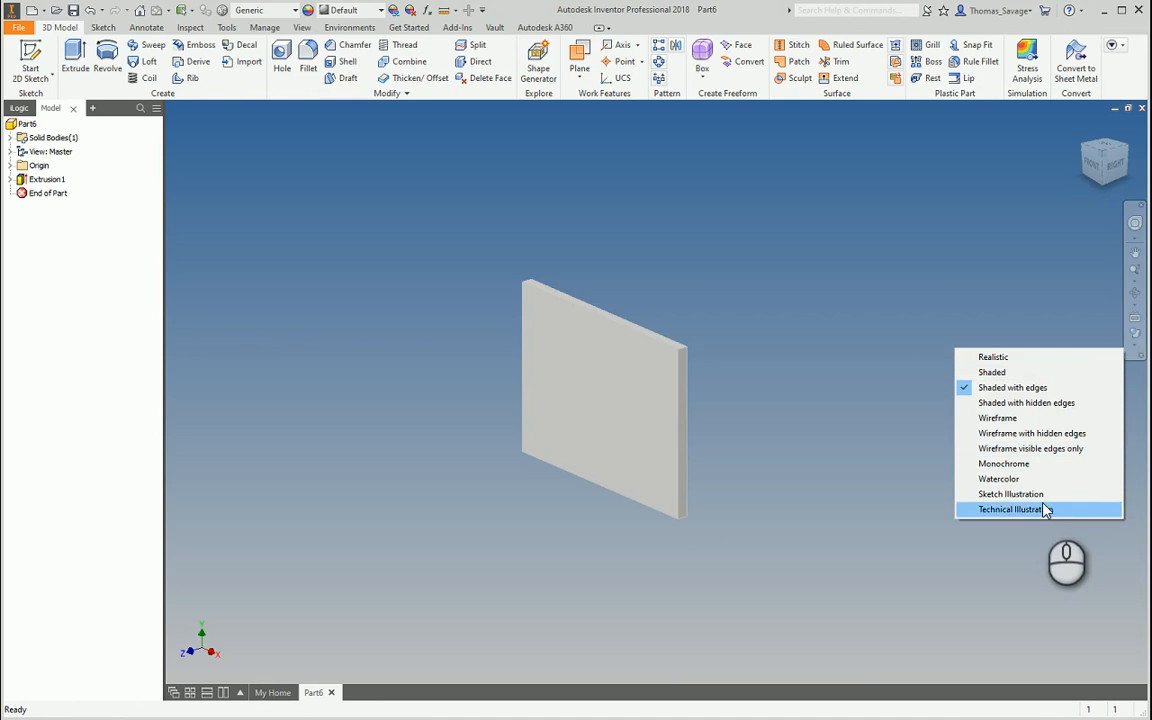
left_click(1042, 508)
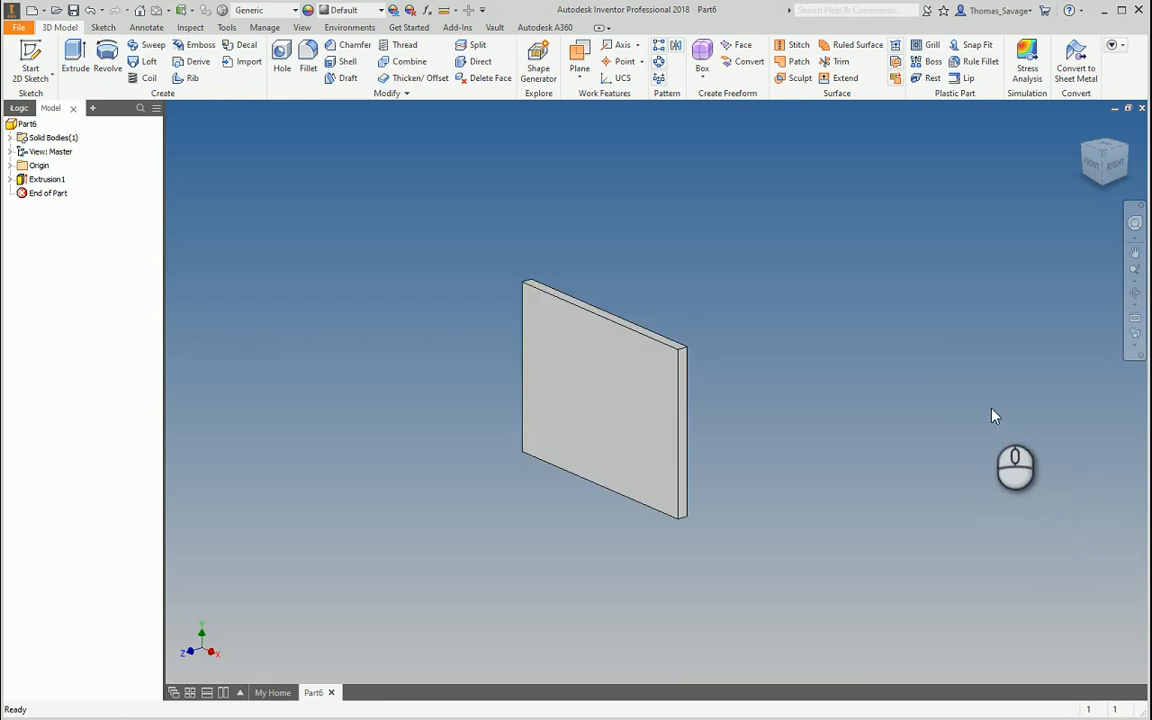
left_click_drag(1099, 175, 1066, 186)
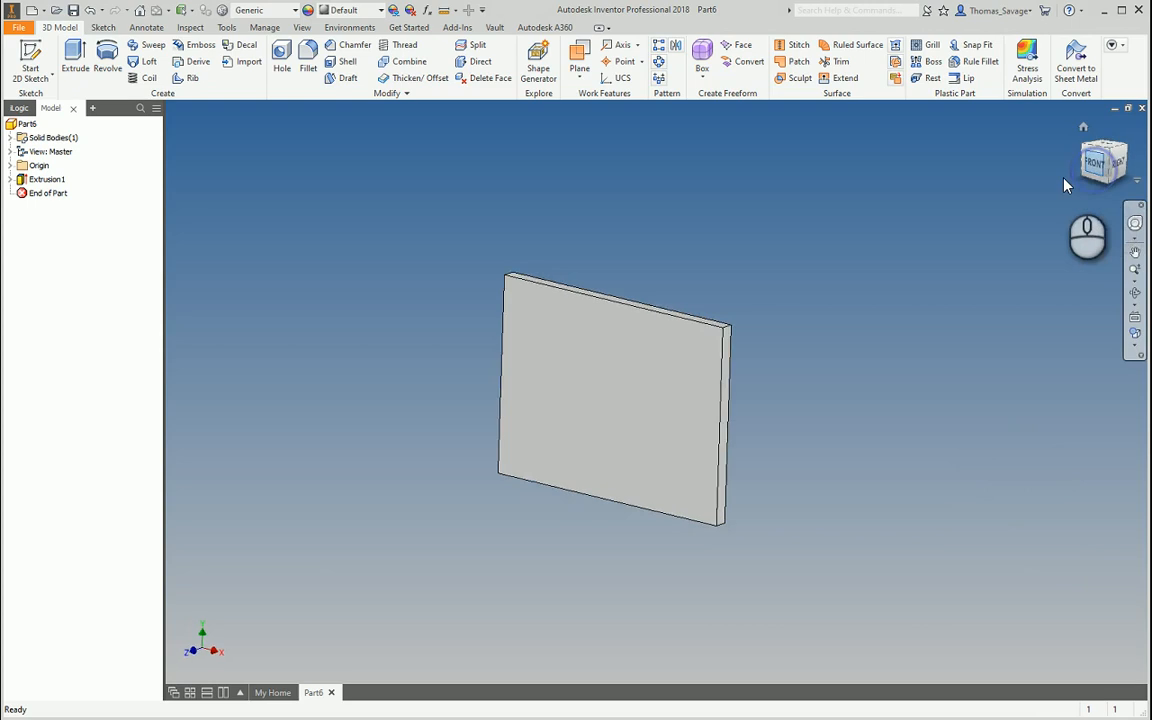
left_click(1093, 163)
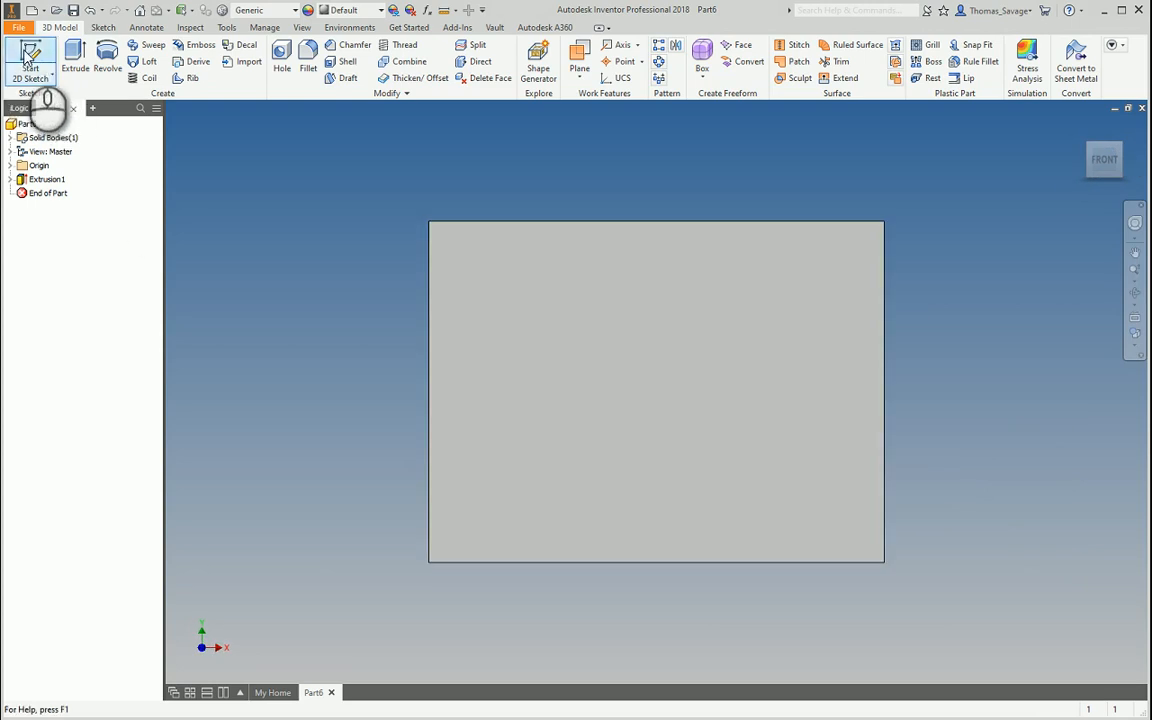
Sketch a 15 by 15 center-point square near the lower-left corner of the plate's front face
left_click(28, 58)
left_click(557, 400)
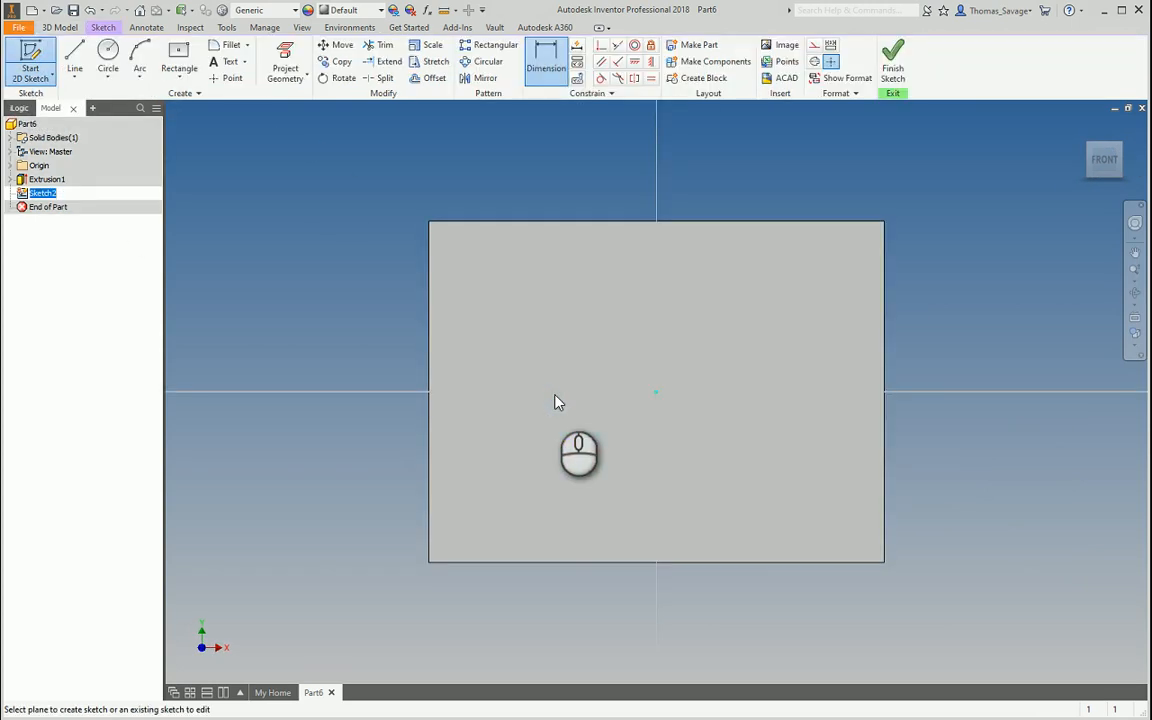
left_click(179, 55)
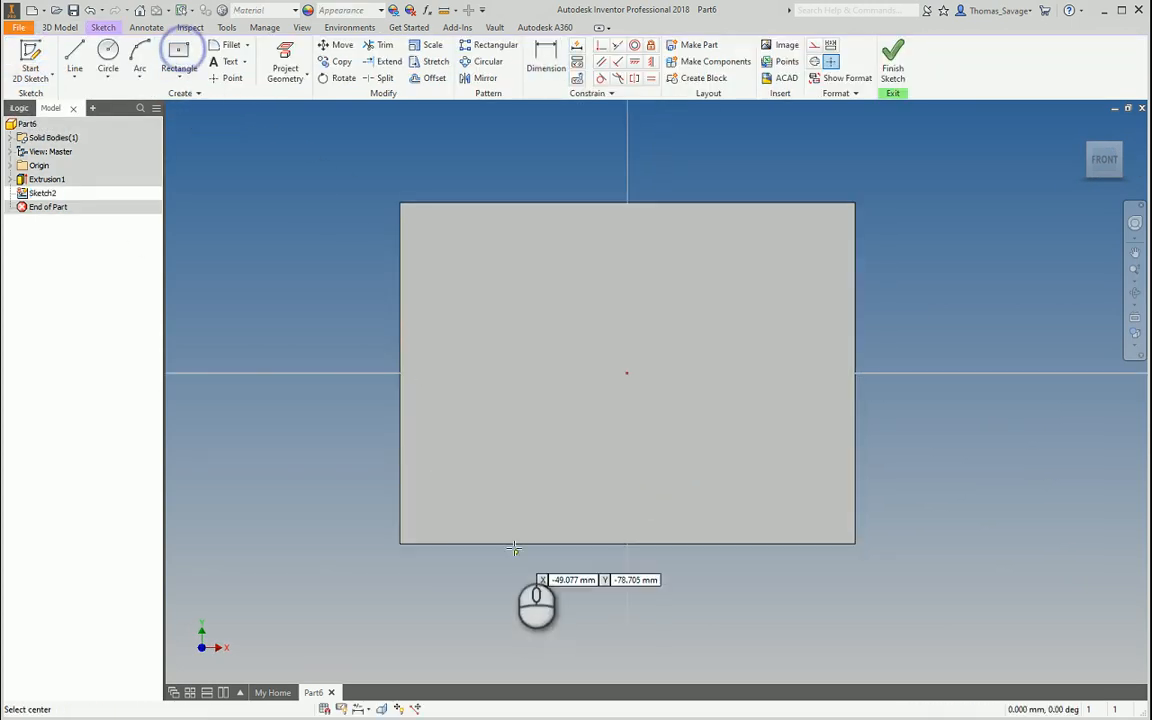
left_click(449, 501)
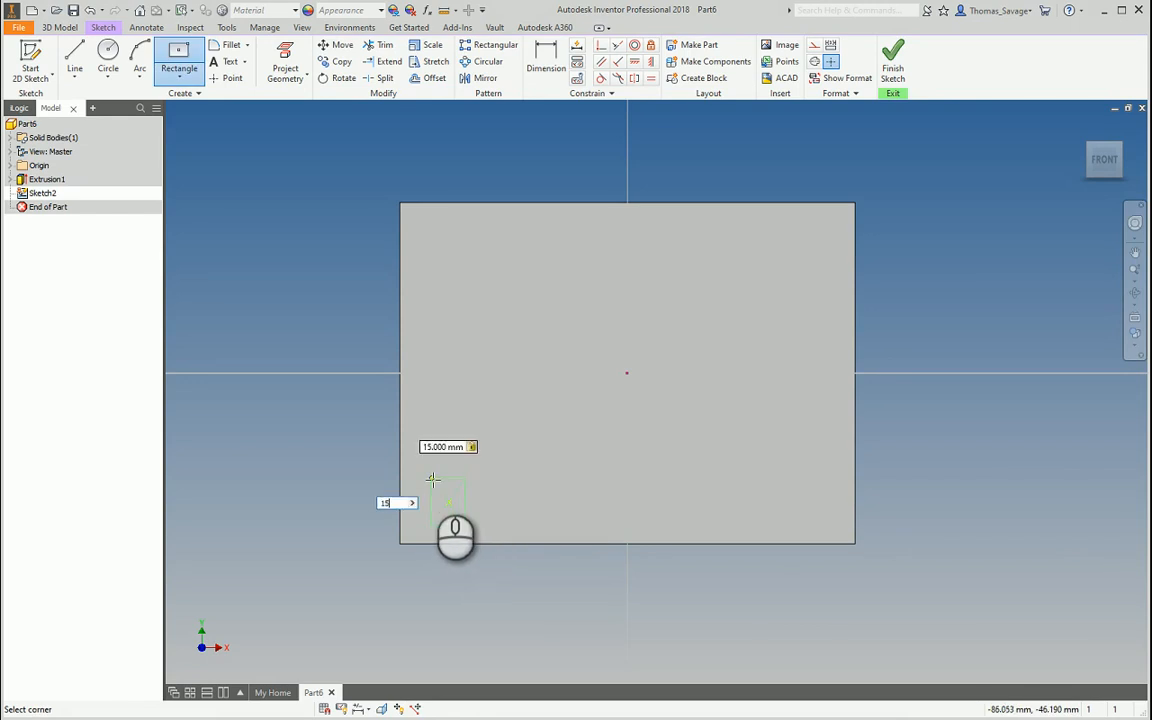
type("15")
key("Return")
Dimension the square 10 mm from the bottom and left edges and finish the sketch
left_click(541, 46)
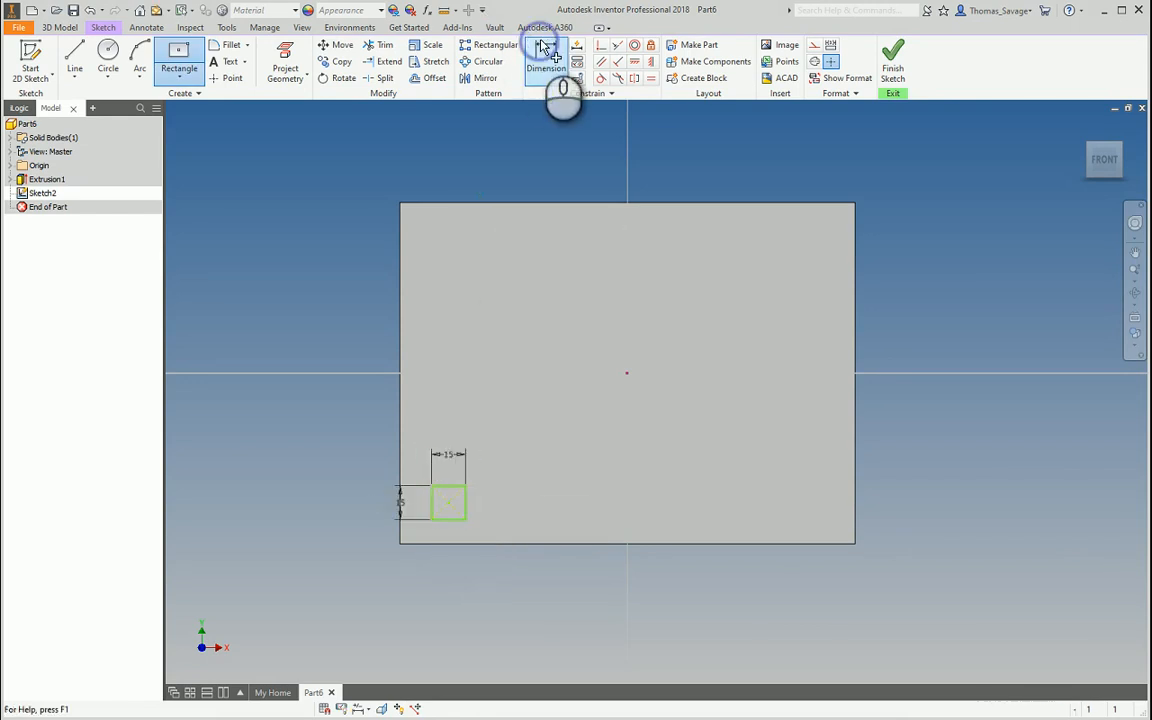
left_click(452, 519)
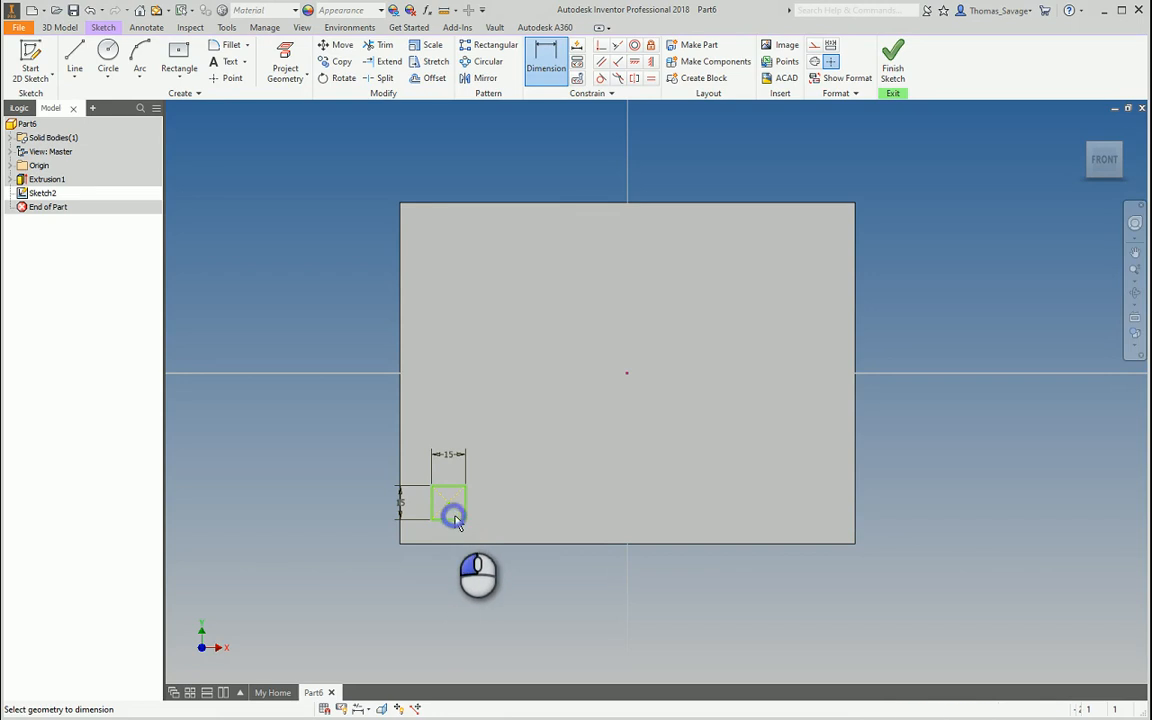
left_click(458, 542)
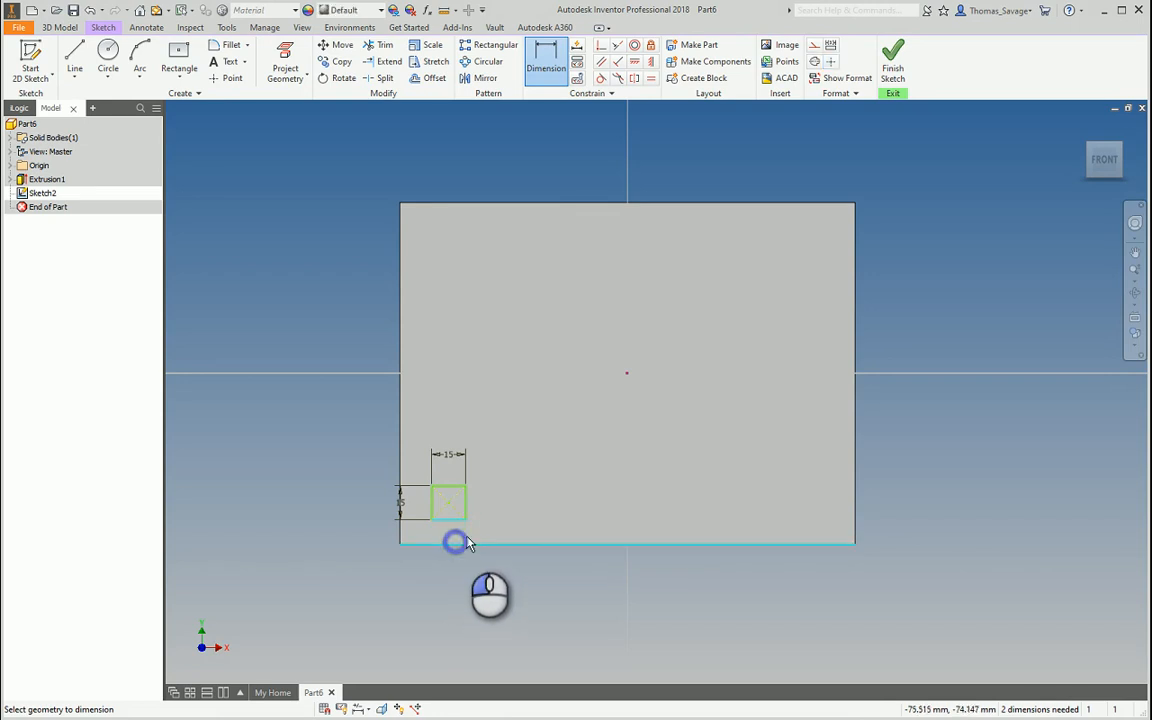
left_click(491, 517)
type("10")
key("Return")
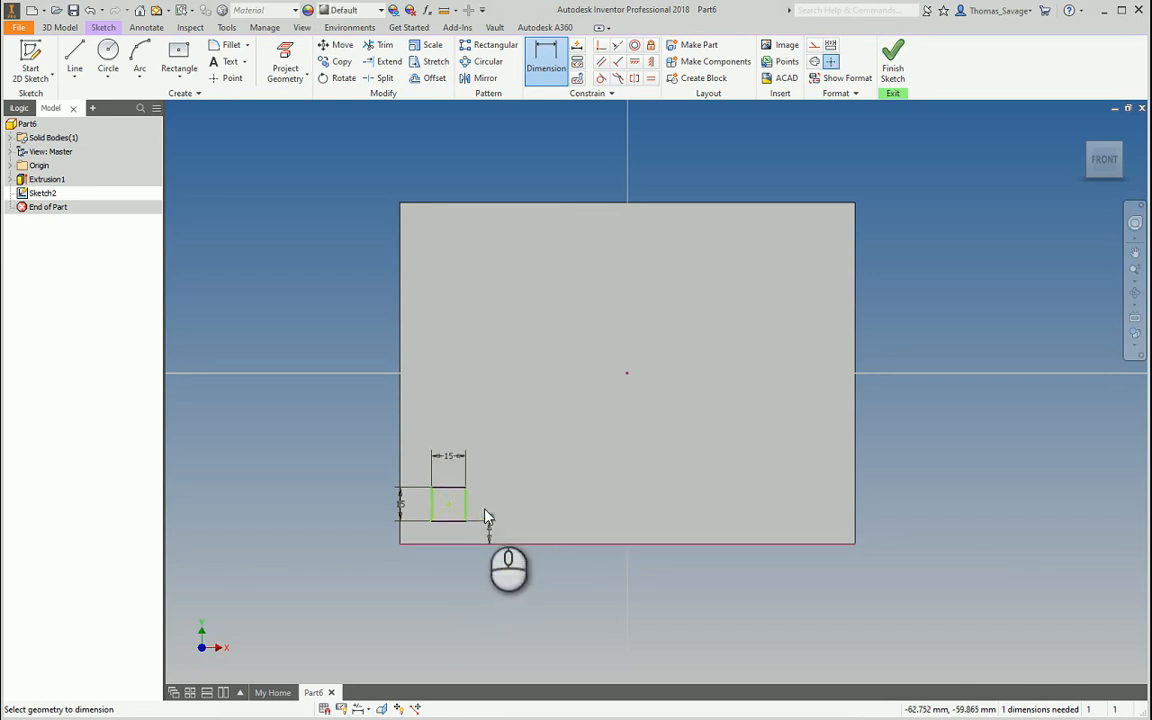
left_click(432, 499)
left_click(401, 467)
left_click(419, 442)
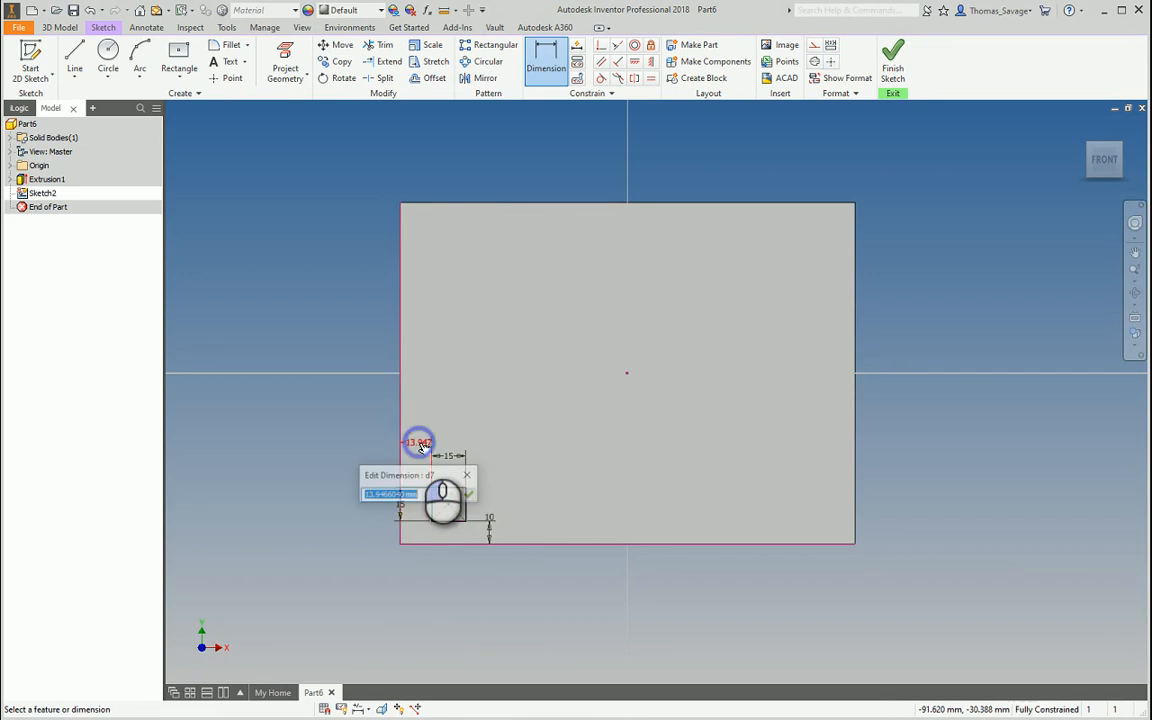
type("10")
key("Return")
left_click(892, 62)
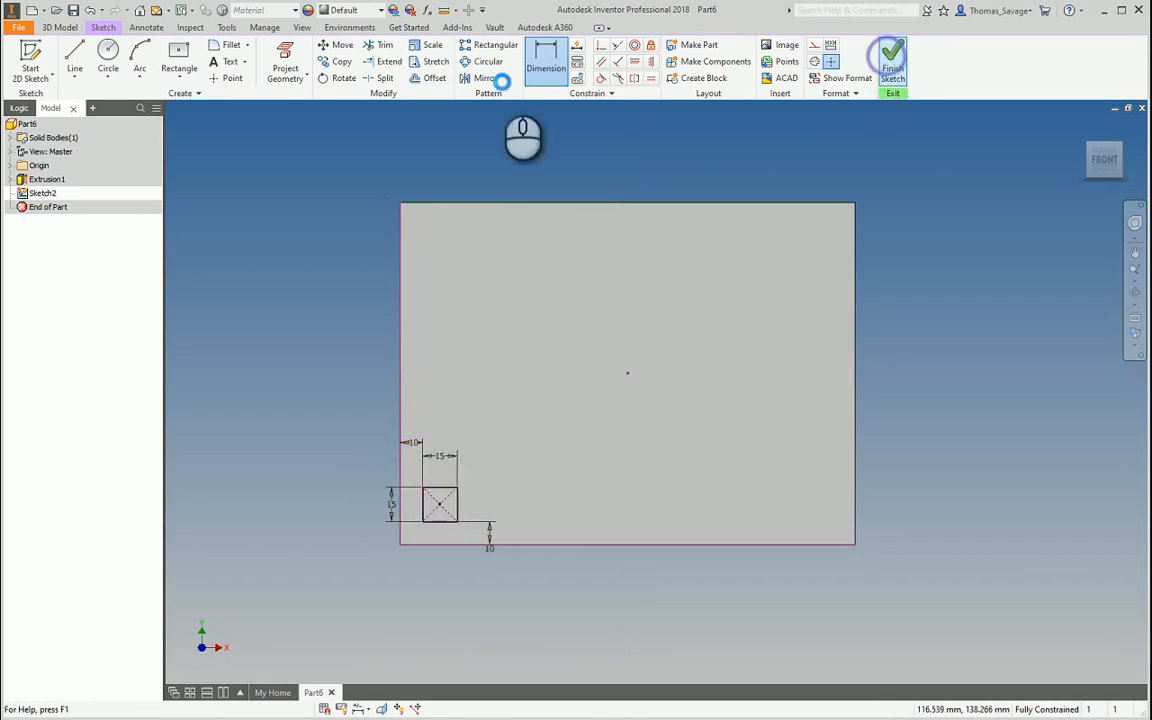
left_click(77, 52)
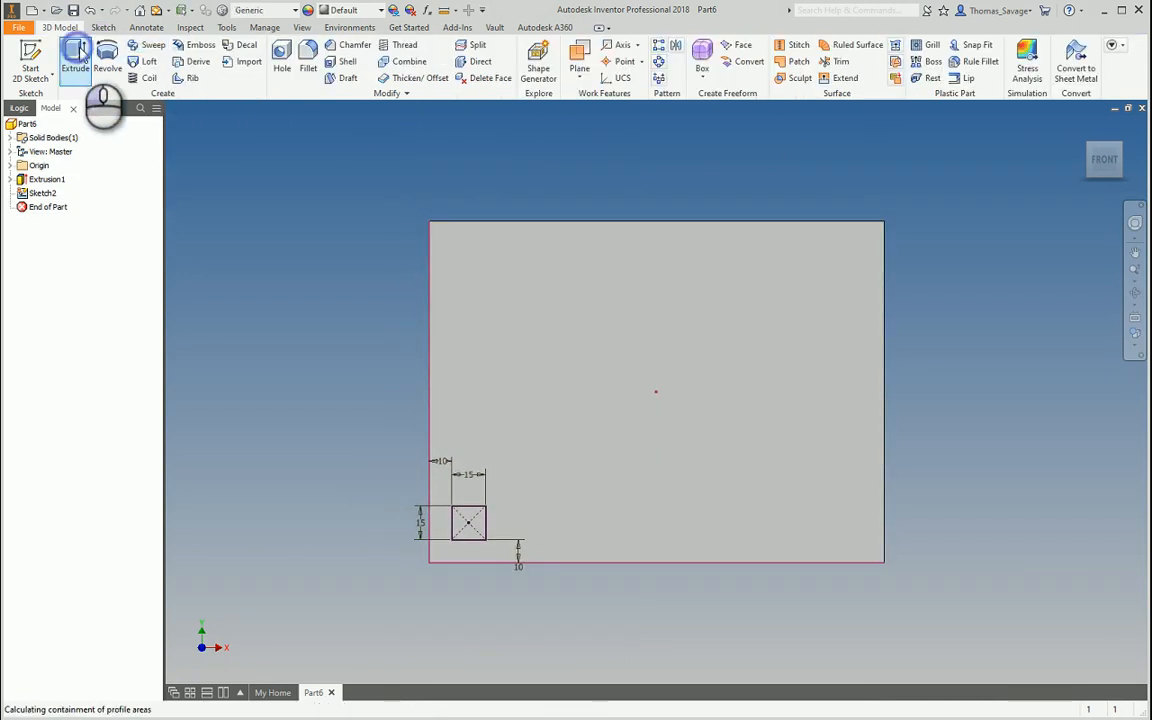
Extrude the 15 mm square profile as a 10 mm deep cut into the plate
left_click(465, 523)
left_click(270, 184)
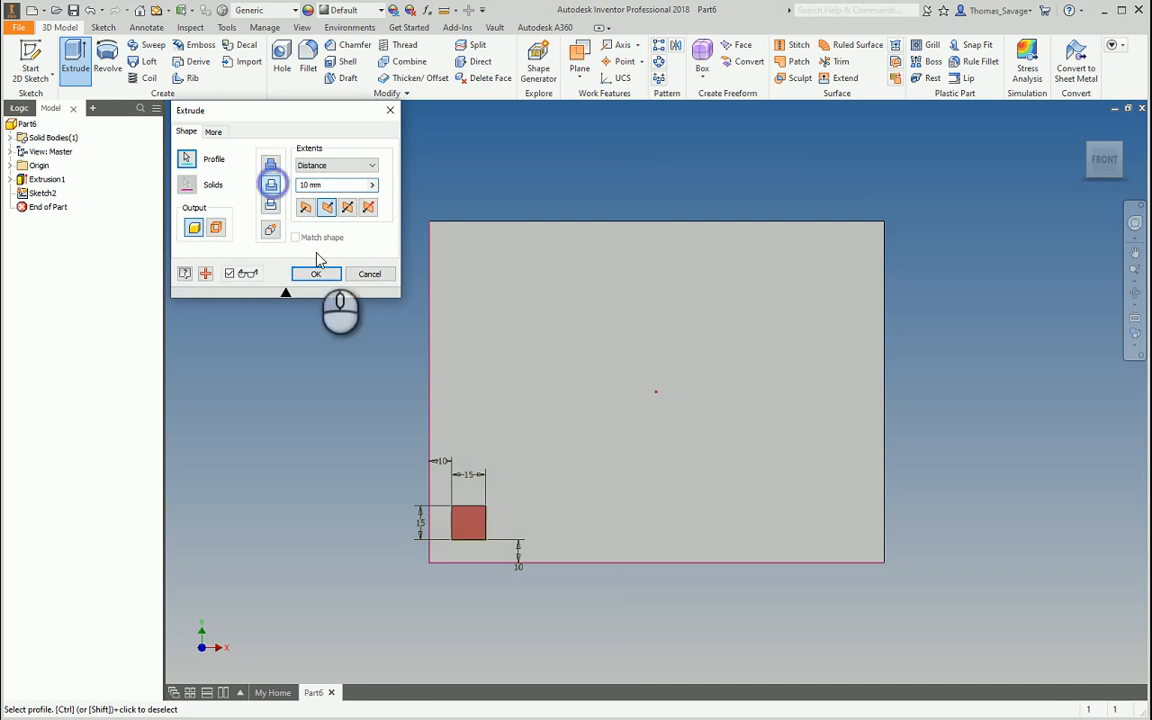
left_click(316, 274)
middle_click_drag(733, 458, 656, 428)
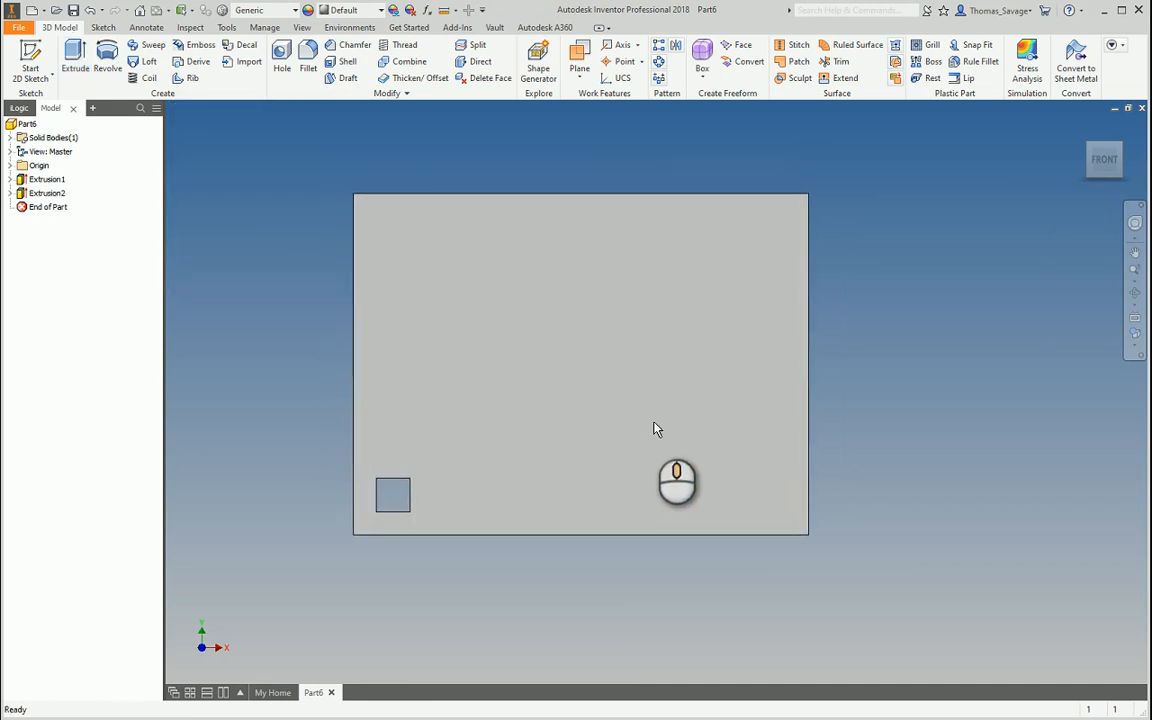
left_click(660, 50)
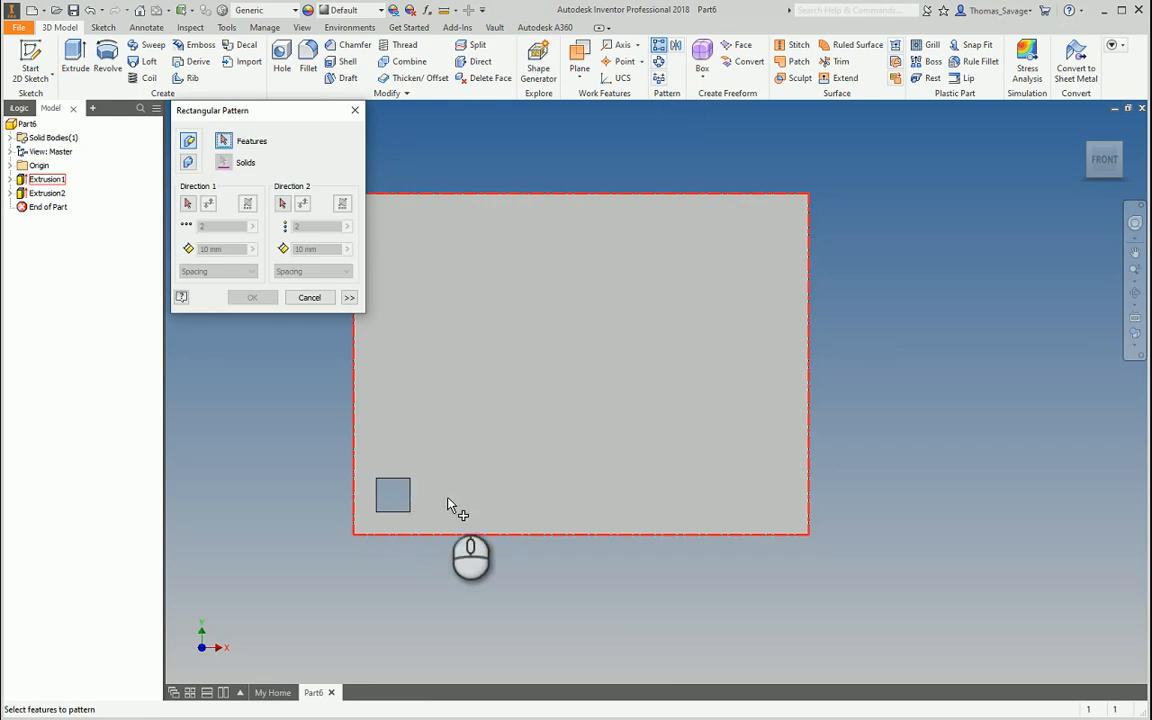
Pattern Extrusion2 along the bottom edge with count 6 and 20 mm spacing
middle_click_drag(452, 506, 405, 484, "shift")
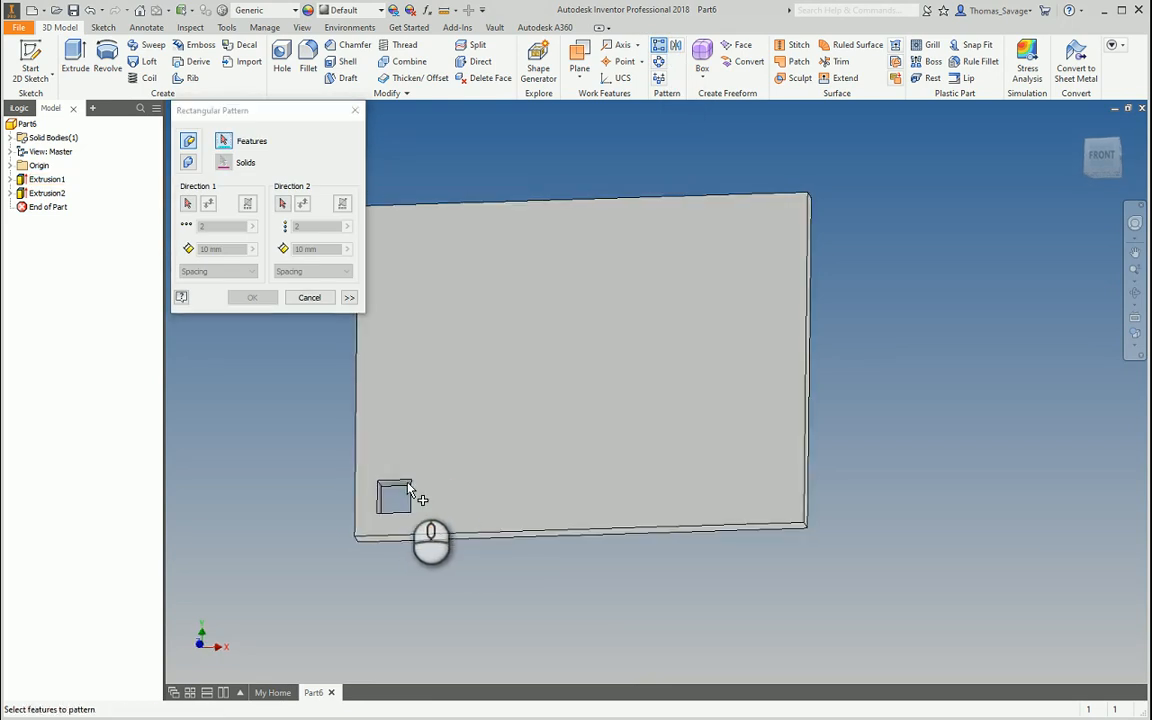
left_click(59, 200)
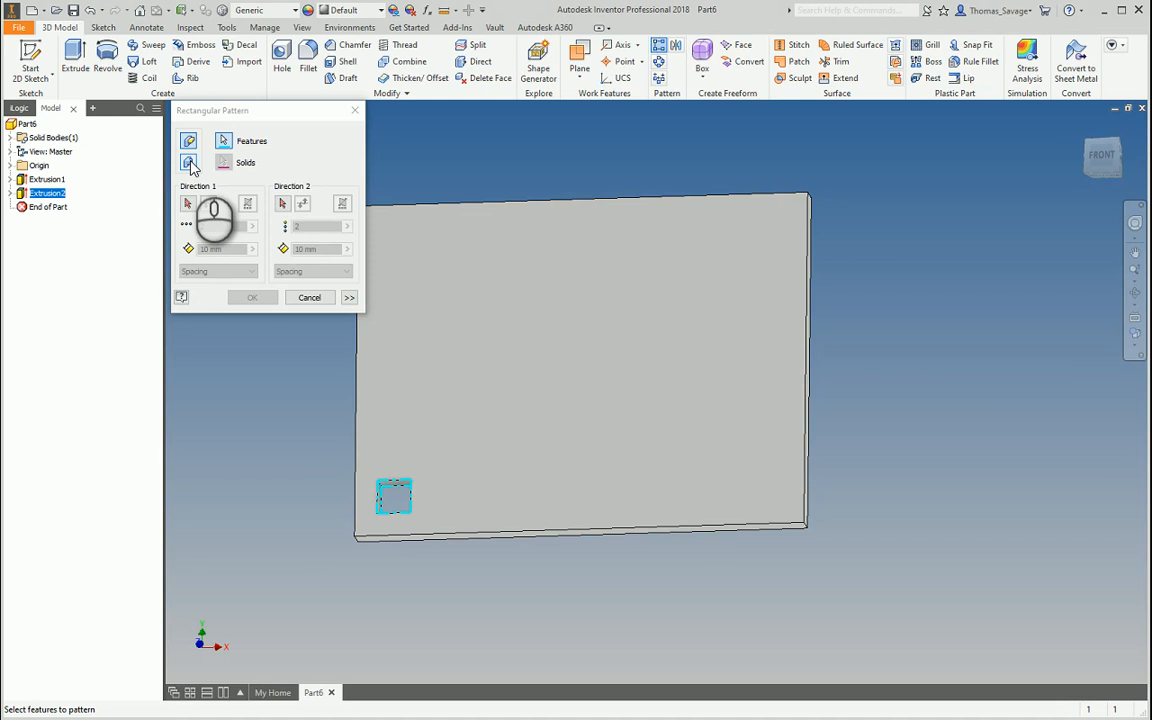
left_click(187, 205)
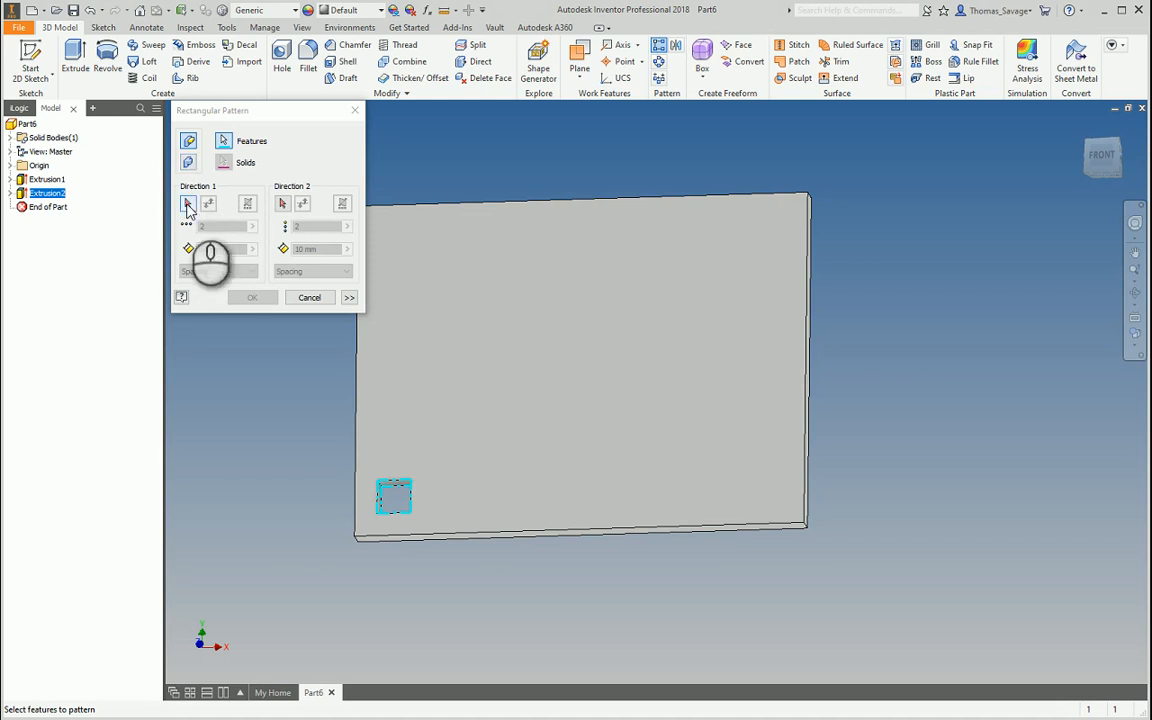
left_click(187, 205)
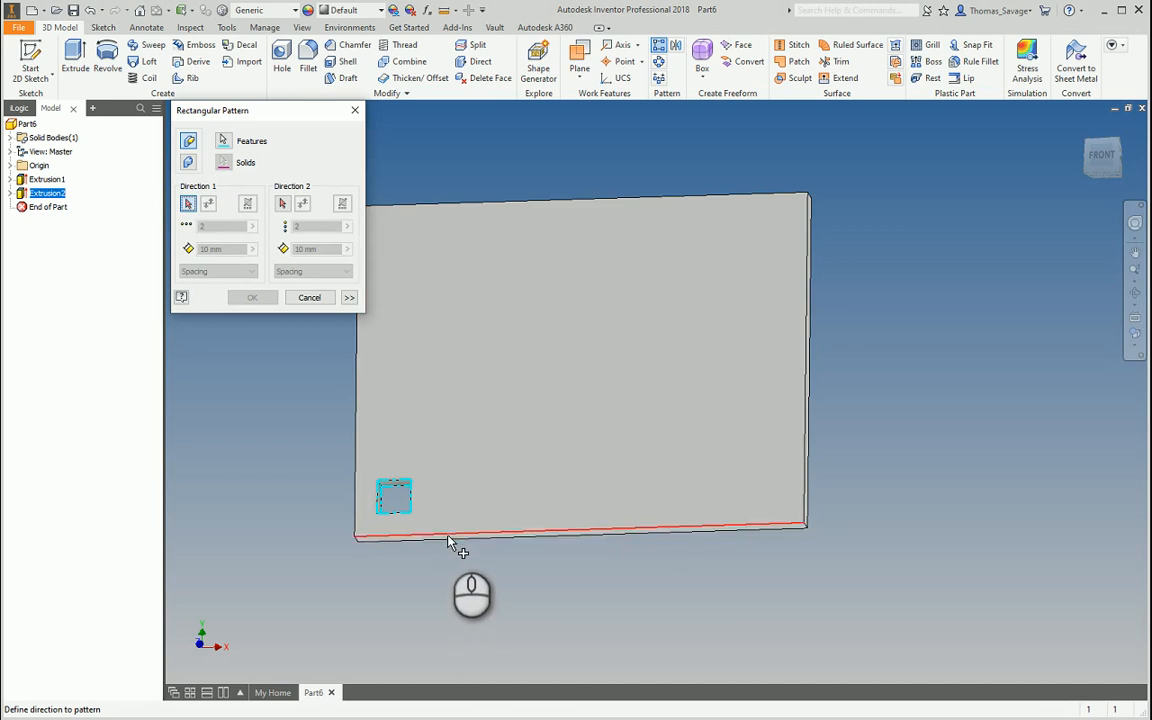
left_click(448, 539)
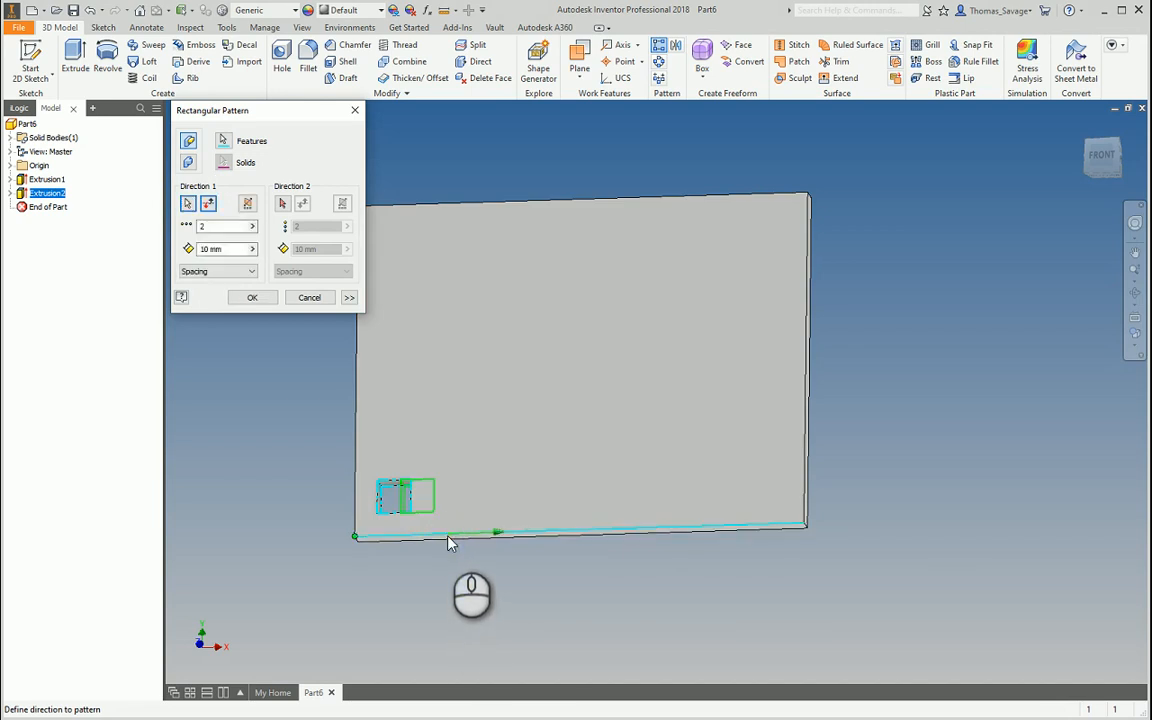
double_click(214, 227)
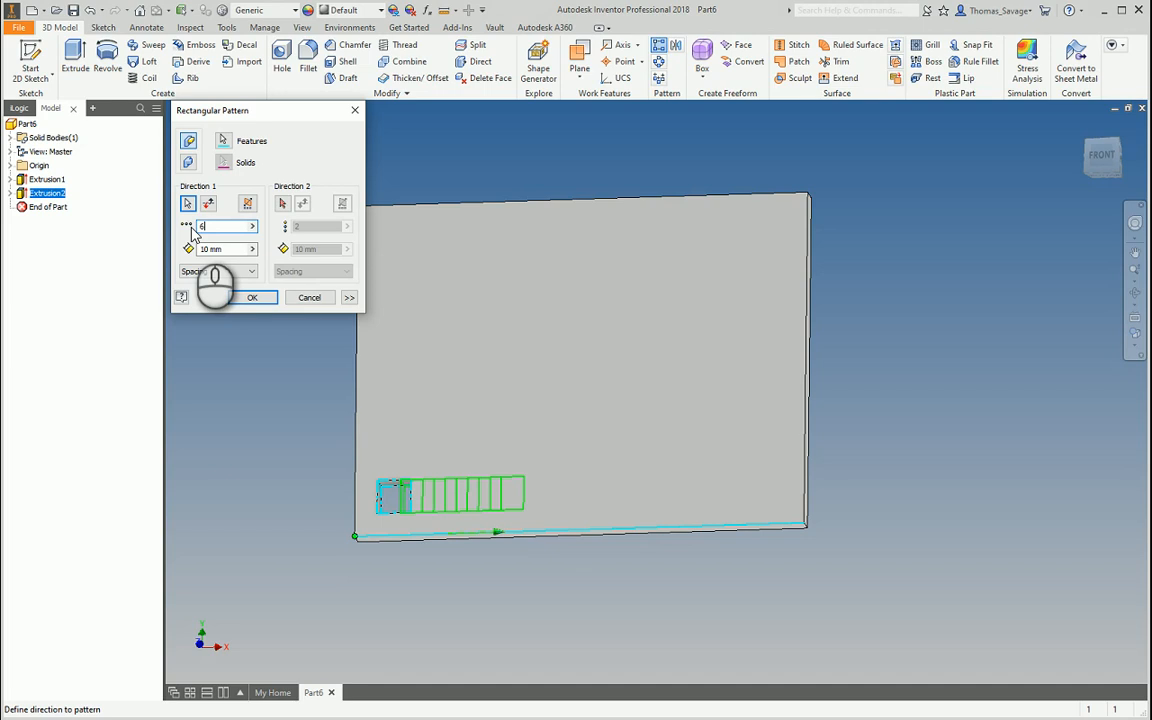
left_click(236, 249)
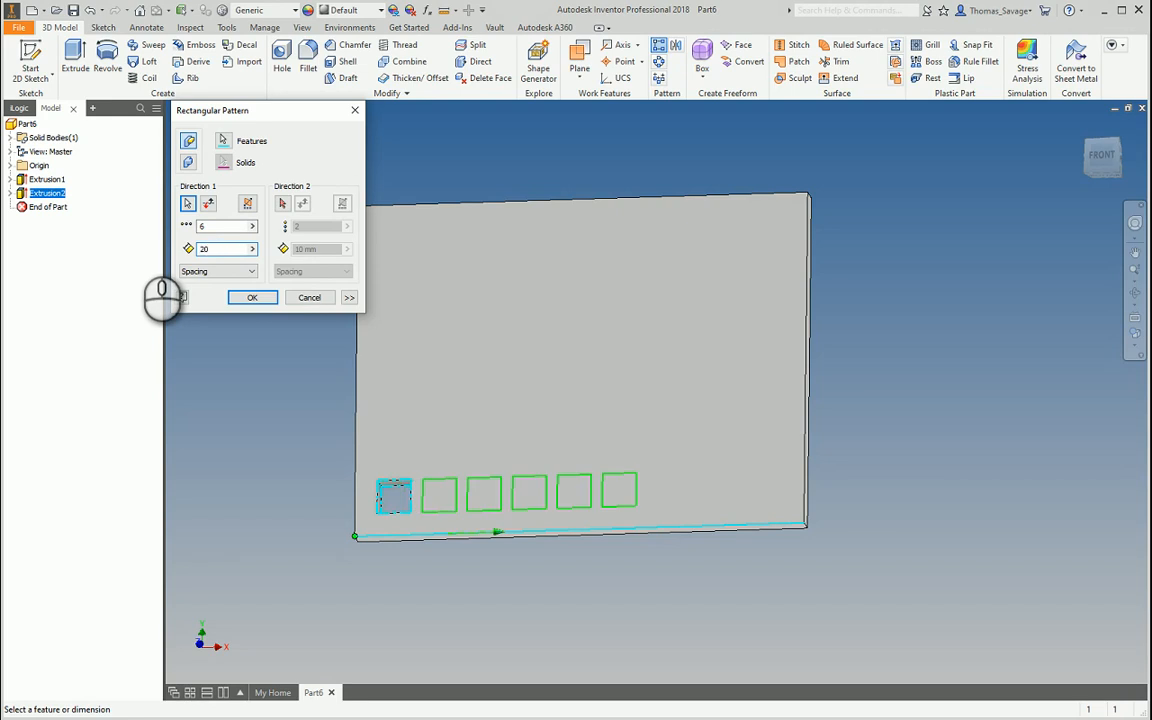
left_click(252, 297)
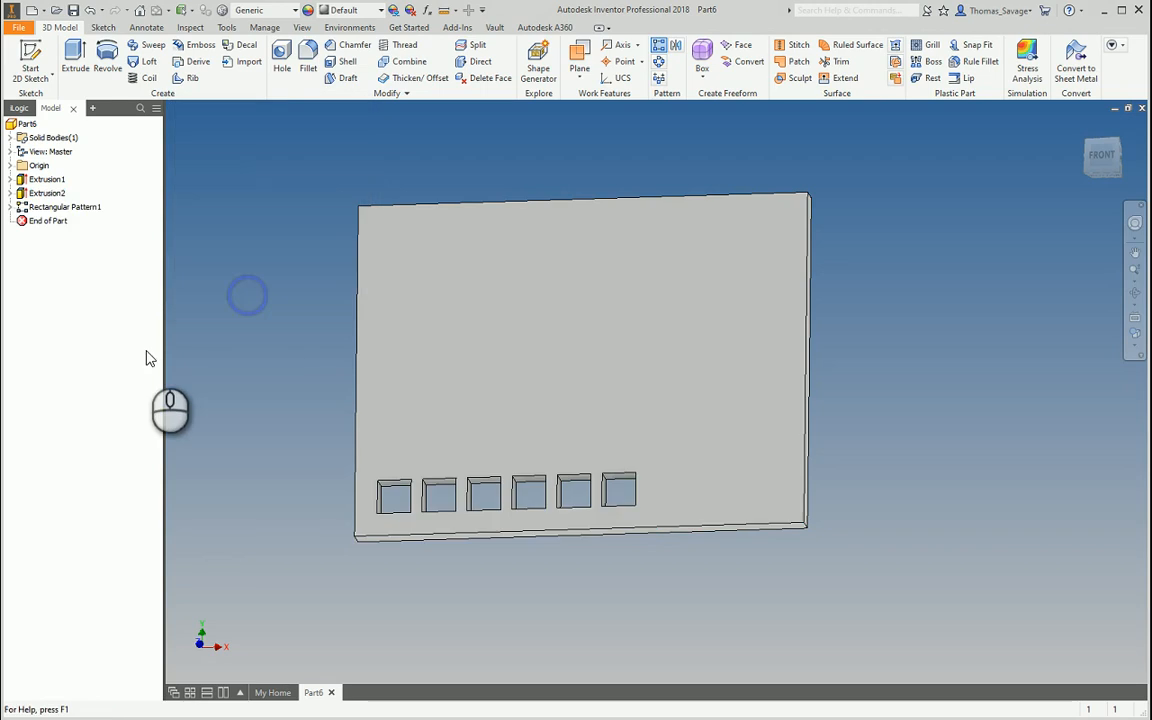
From the front view, measure 20 mm between adjacent pocket corners, then reopen Rectangular Pattern1
left_click(1102, 156)
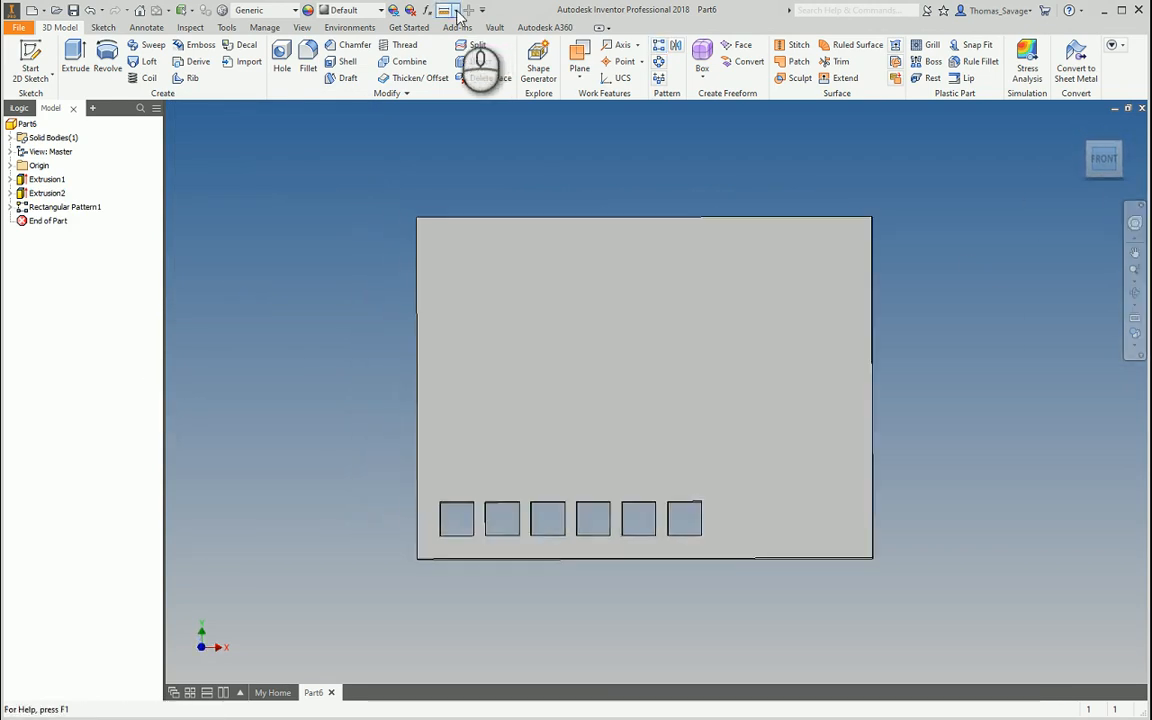
left_click(443, 10)
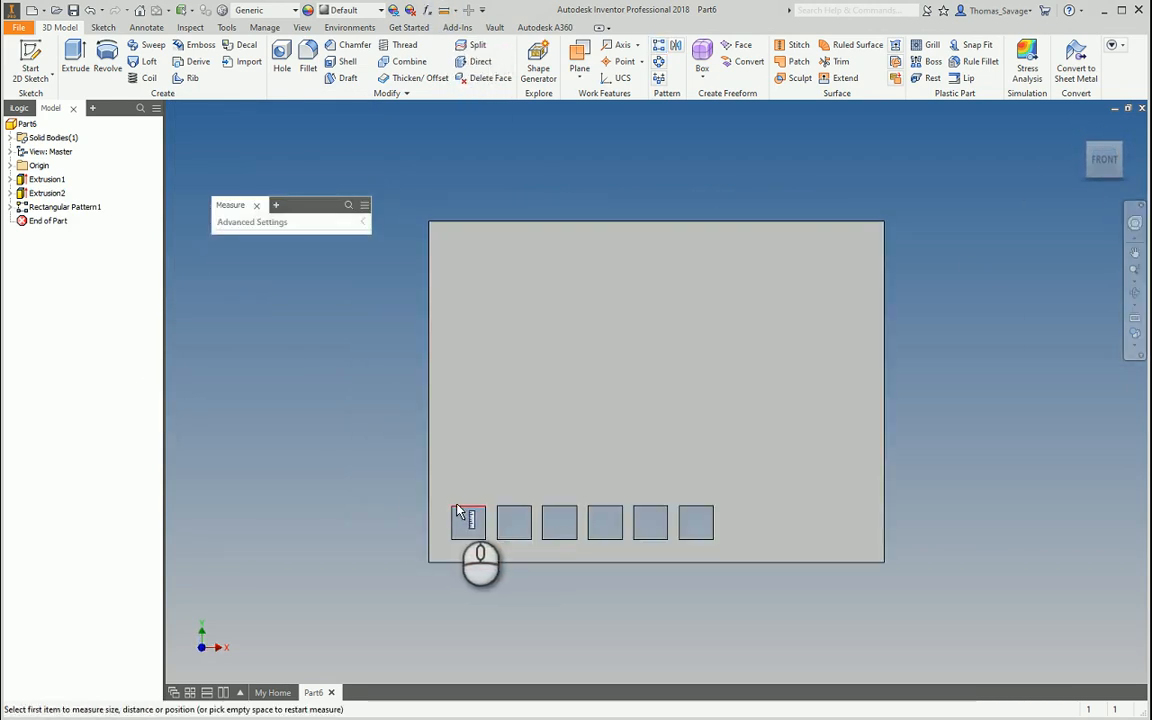
left_click(453, 510)
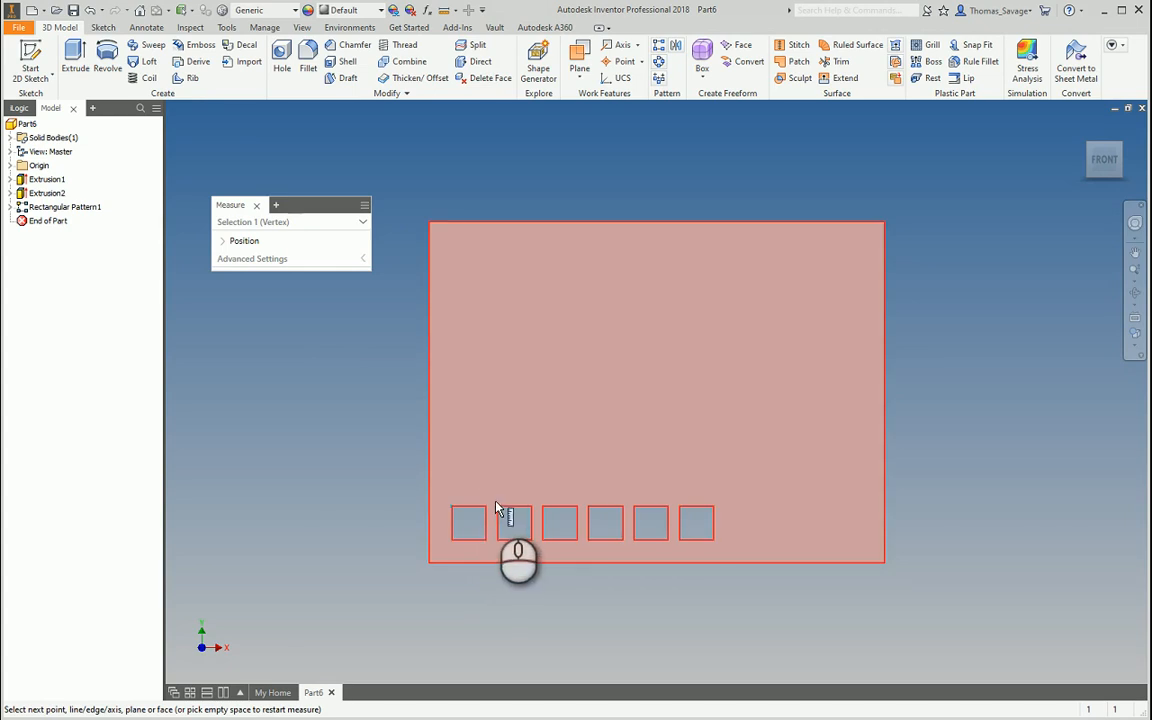
left_click(497, 509)
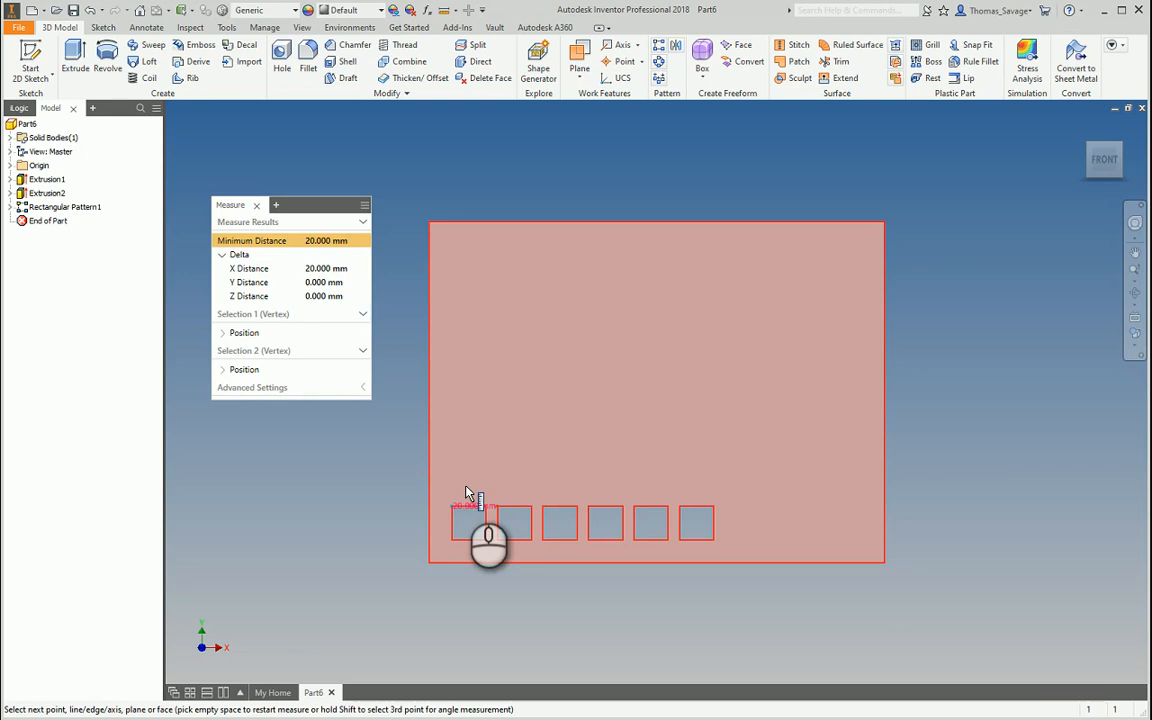
key("Escape")
left_click(70, 207)
double_click(70, 207)
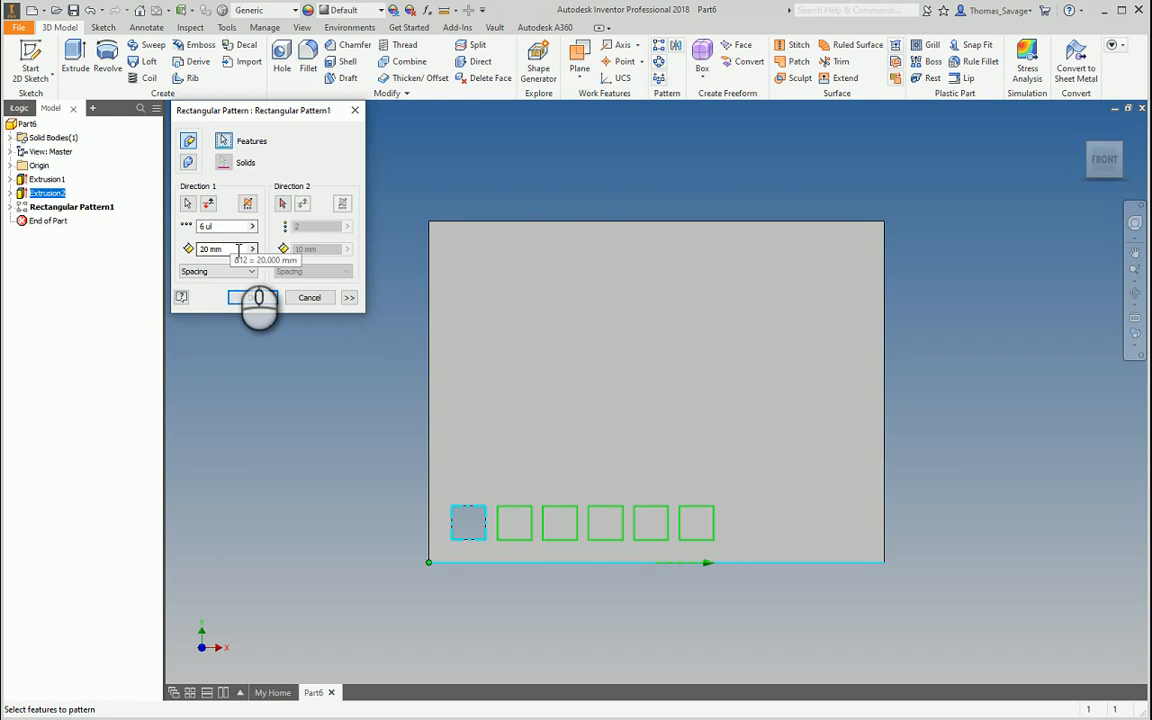
Switch the pattern spacing to Distance so six pockets fit within 20 mm, and measure the merged slot
left_click(229, 272)
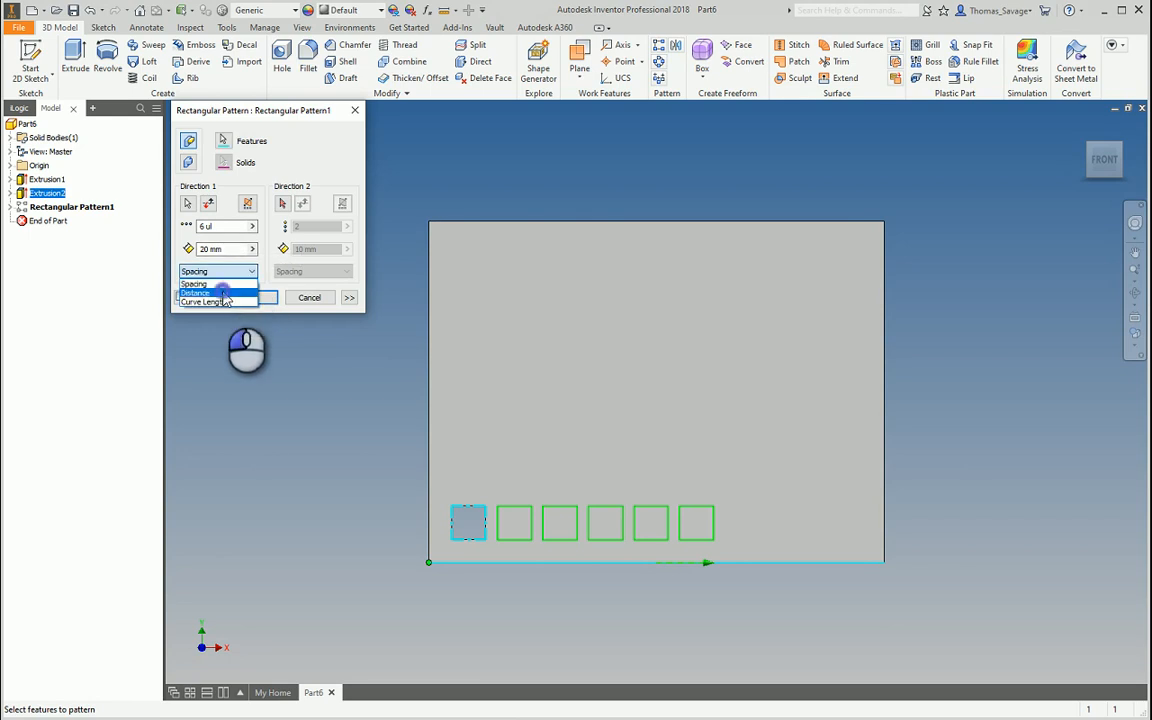
left_click(222, 292)
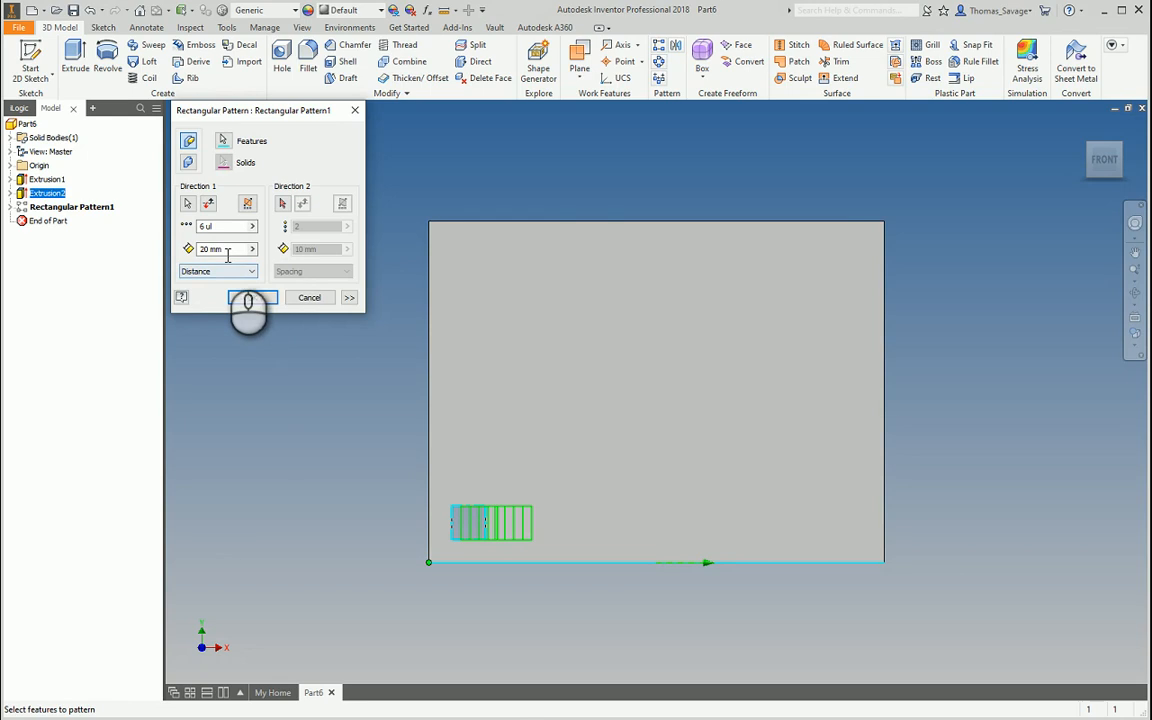
left_click(252, 297)
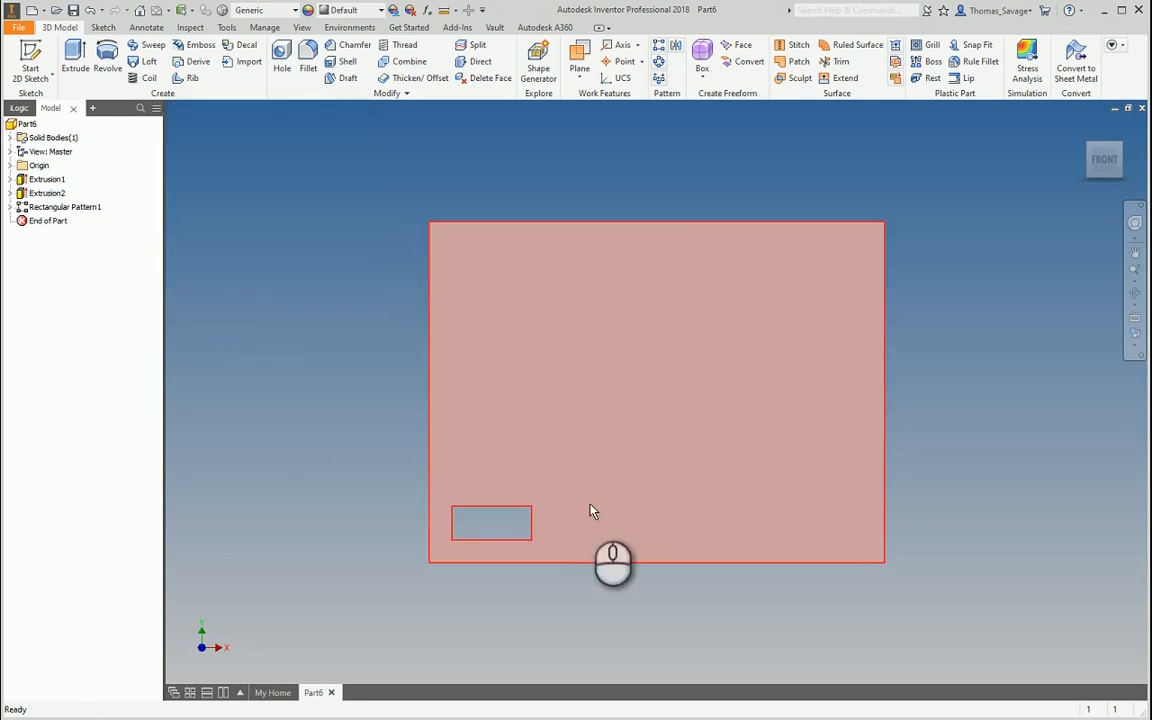
left_click(410, 10)
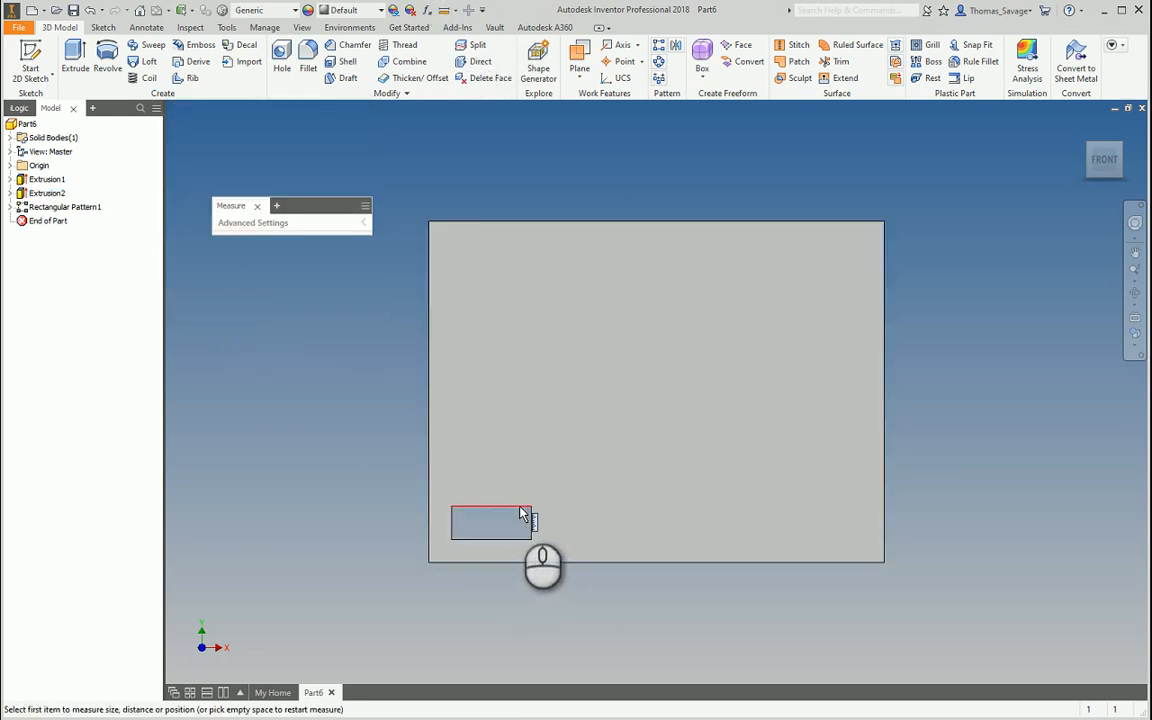
left_click(519, 513)
key("Escape")
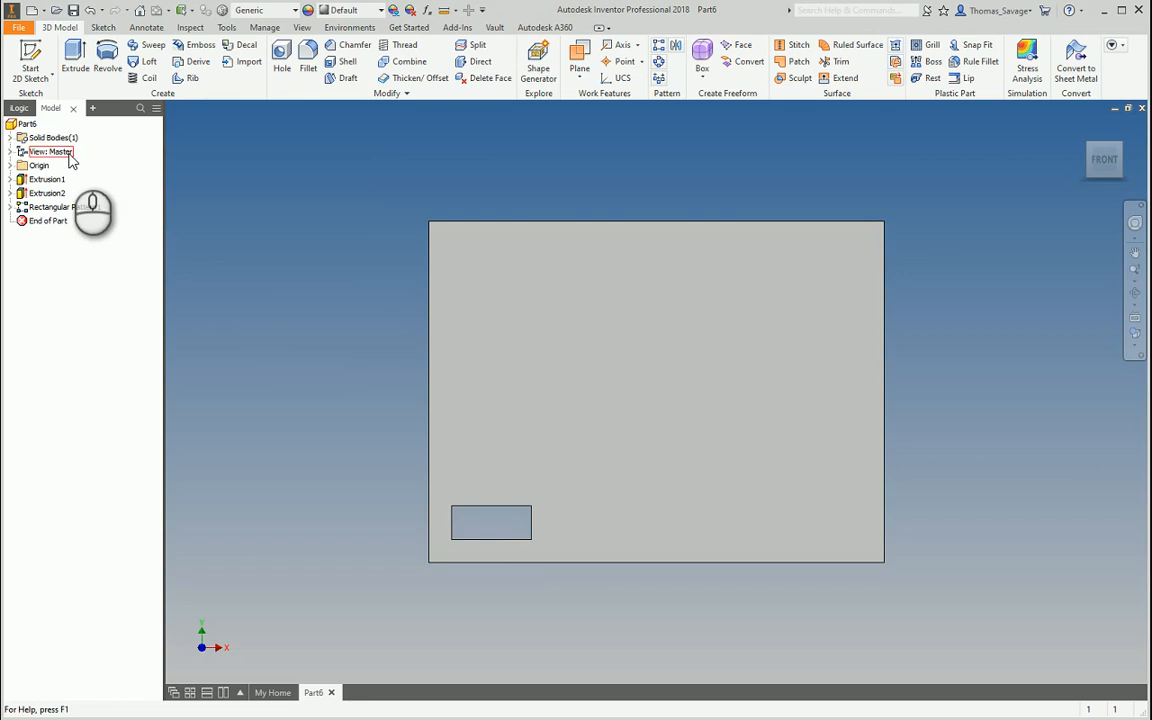
Reopen Rectangular Pattern1 for editing, leaving the Distance spacing option unchanged
left_click(64, 207)
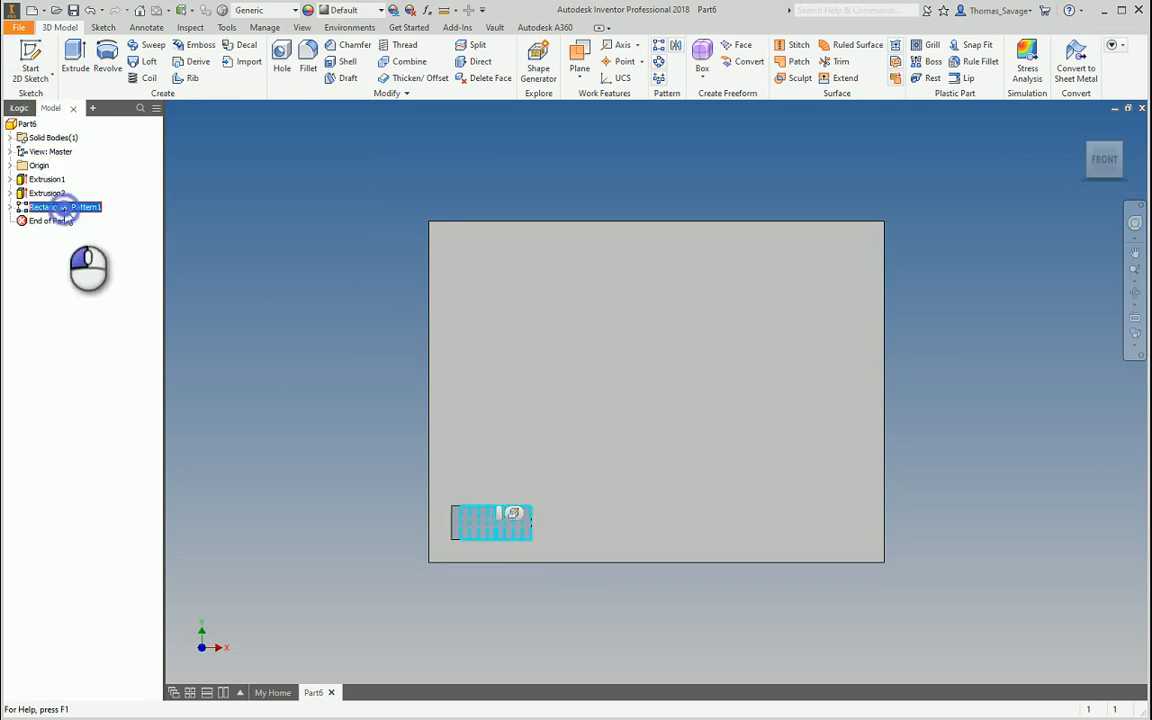
double_click(64, 207)
left_click(226, 271)
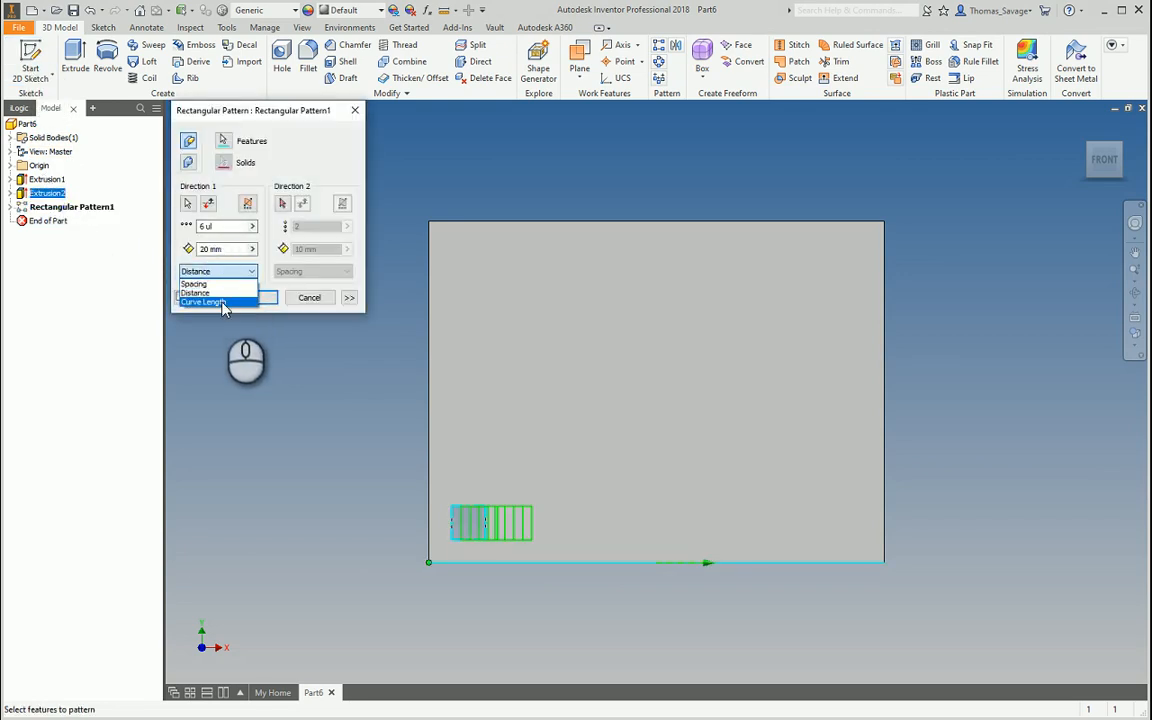
left_click(85, 234)
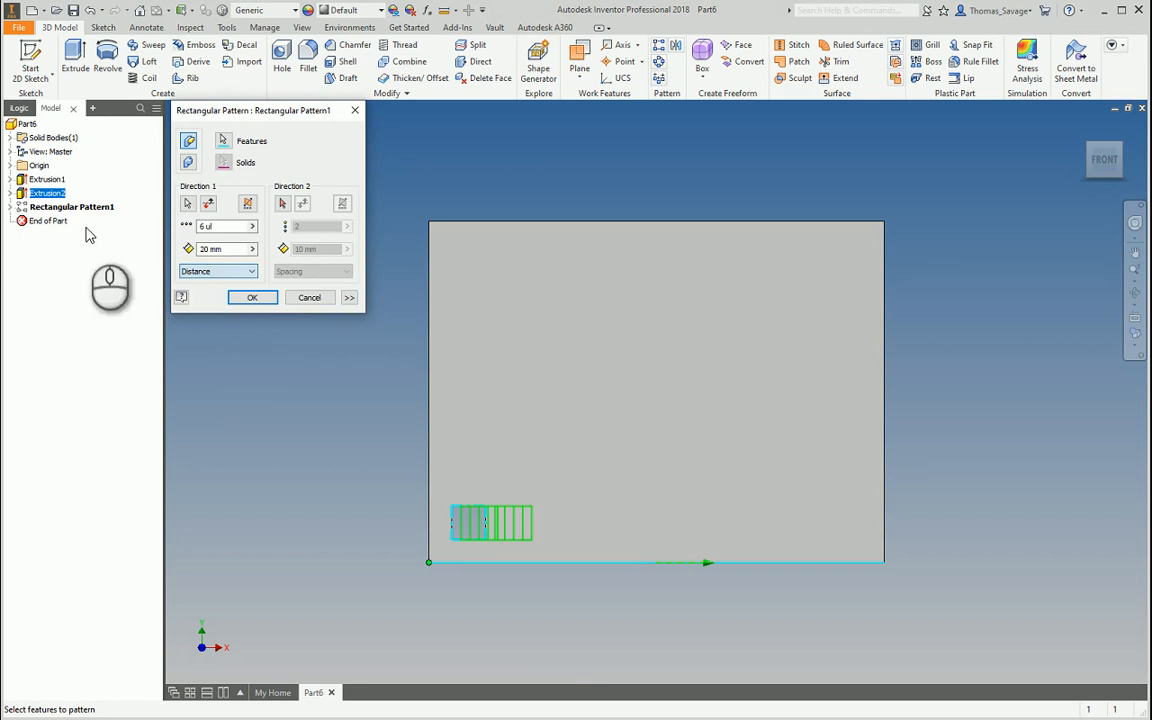
left_click(359, 113)
right_click(76, 207)
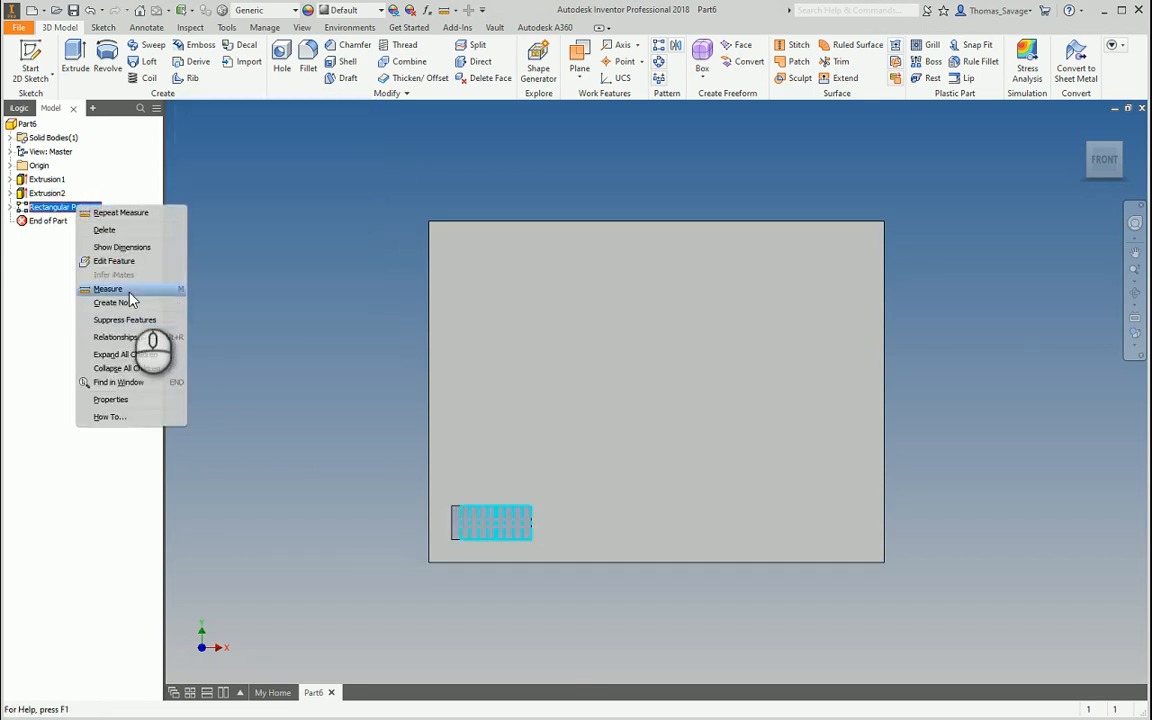
left_click(291, 240)
double_click(76, 207)
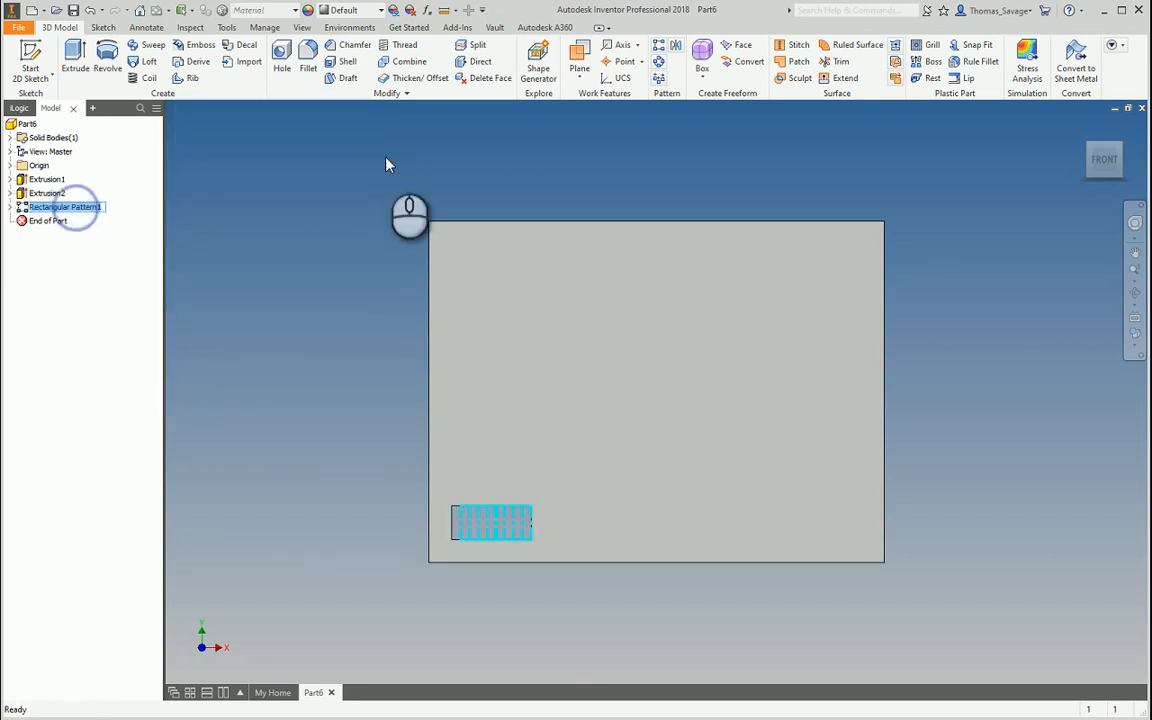
double_click(77, 207)
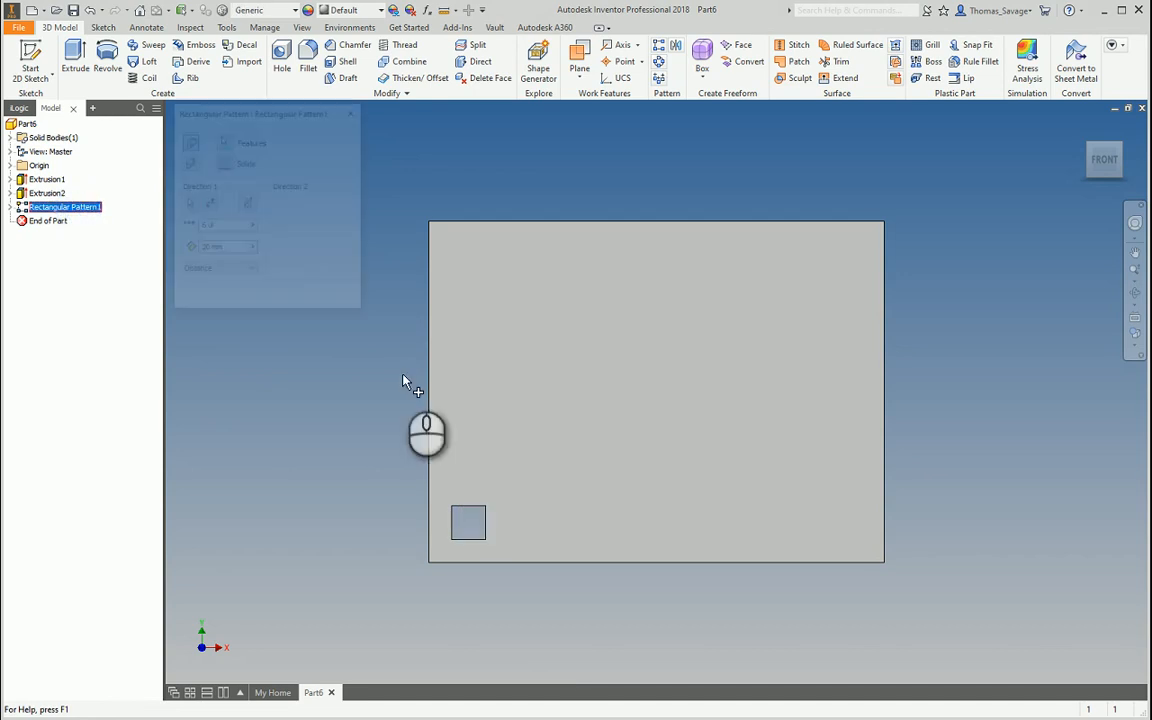
Switch the pattern back to Spacing mode and apply it
left_click(222, 271)
left_click(210, 286)
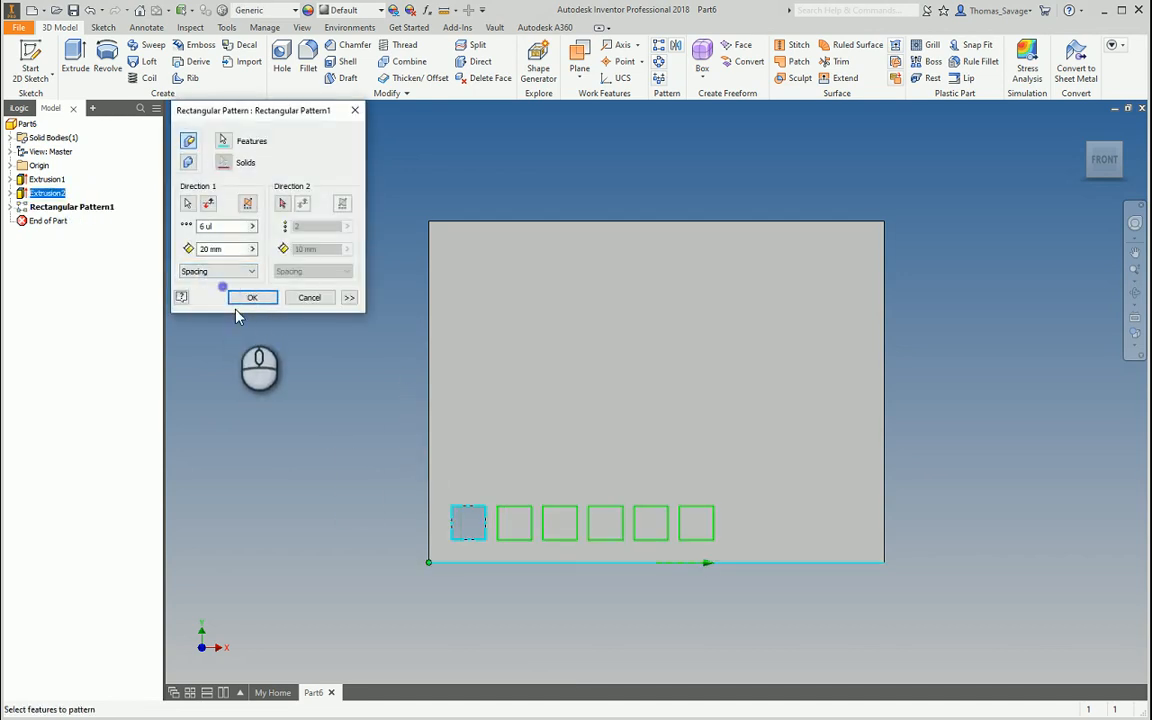
left_click(256, 295)
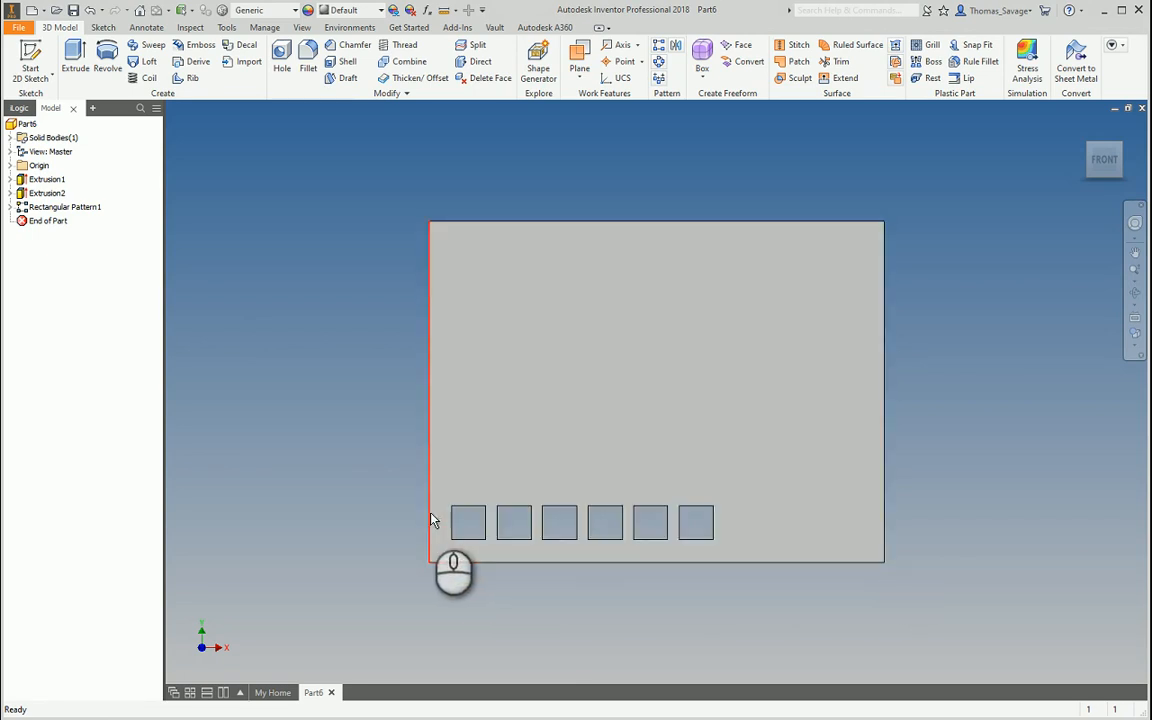
Change the spacing of the six pockets to 30 mm and apply the pattern
double_click(55, 207)
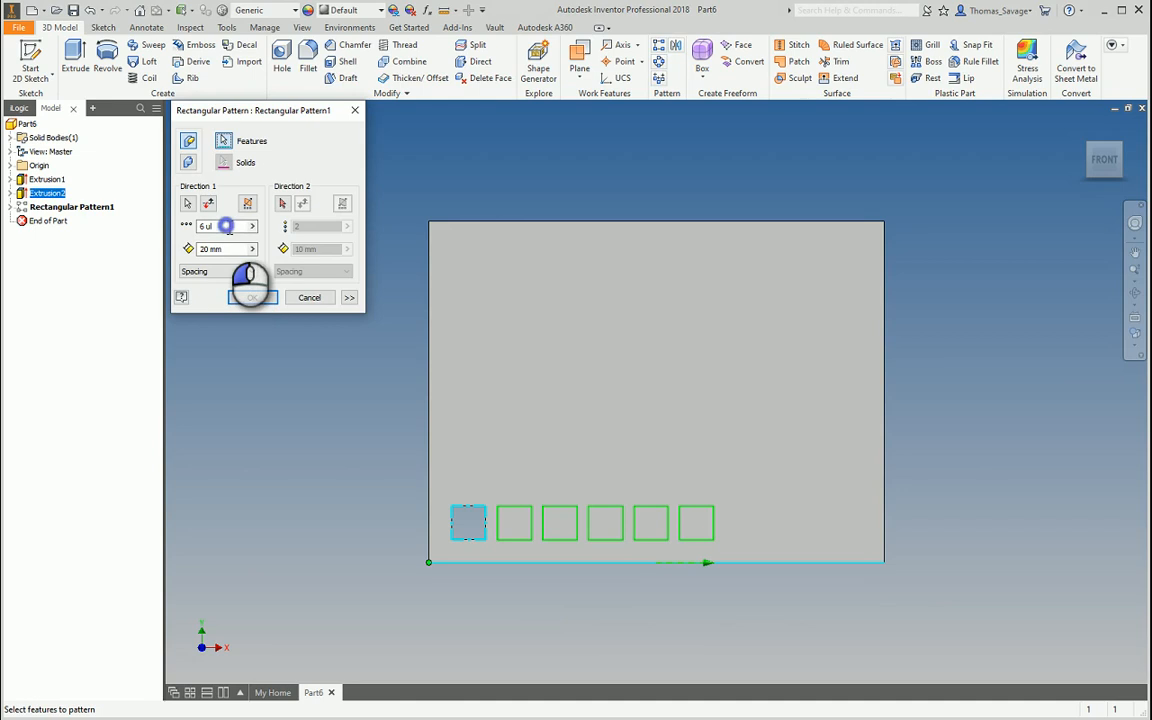
double_click(229, 227)
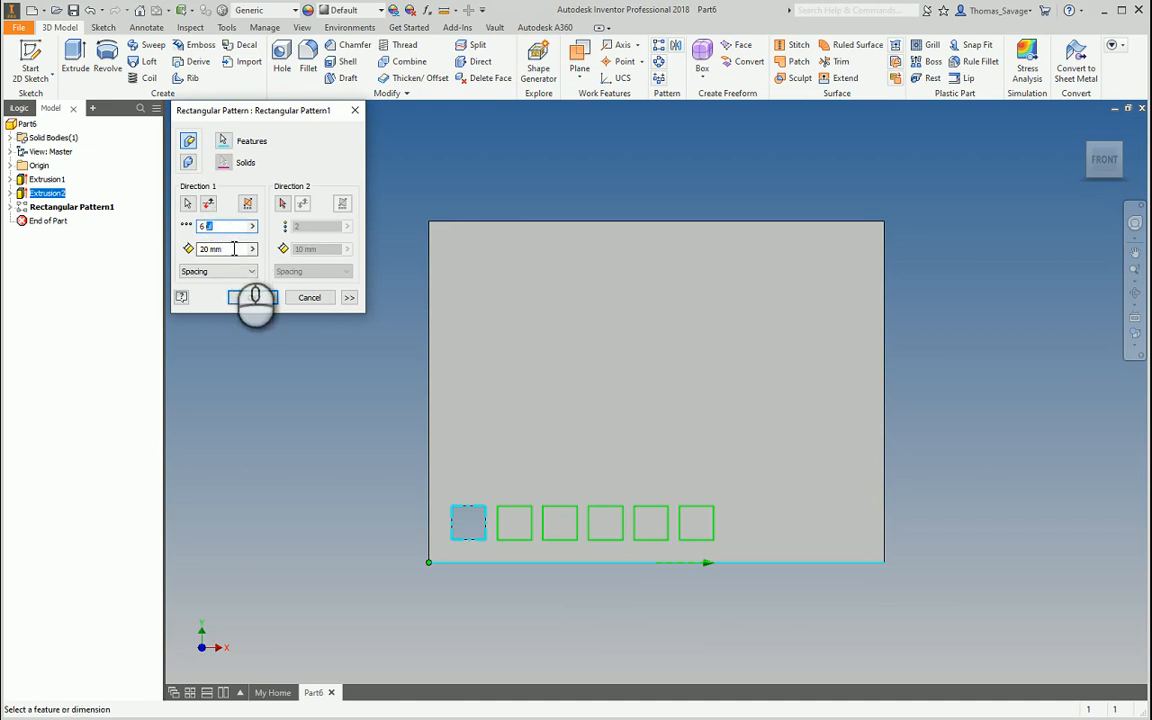
double_click(232, 249)
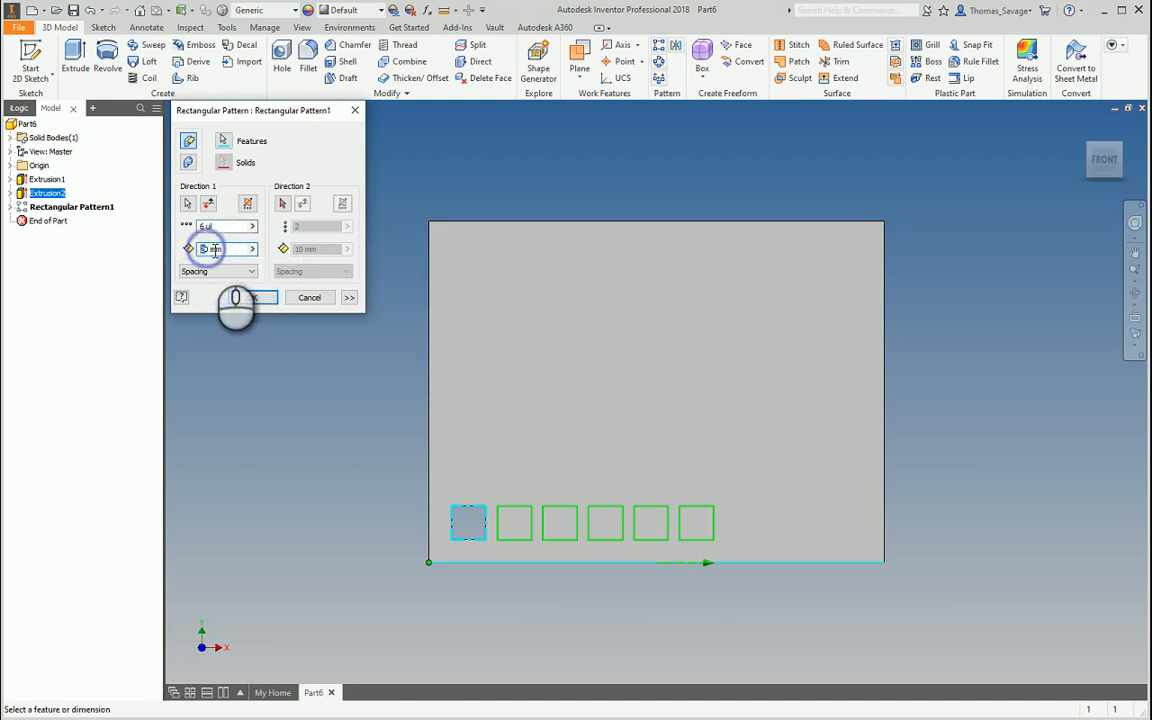
type("30")
key("Return")
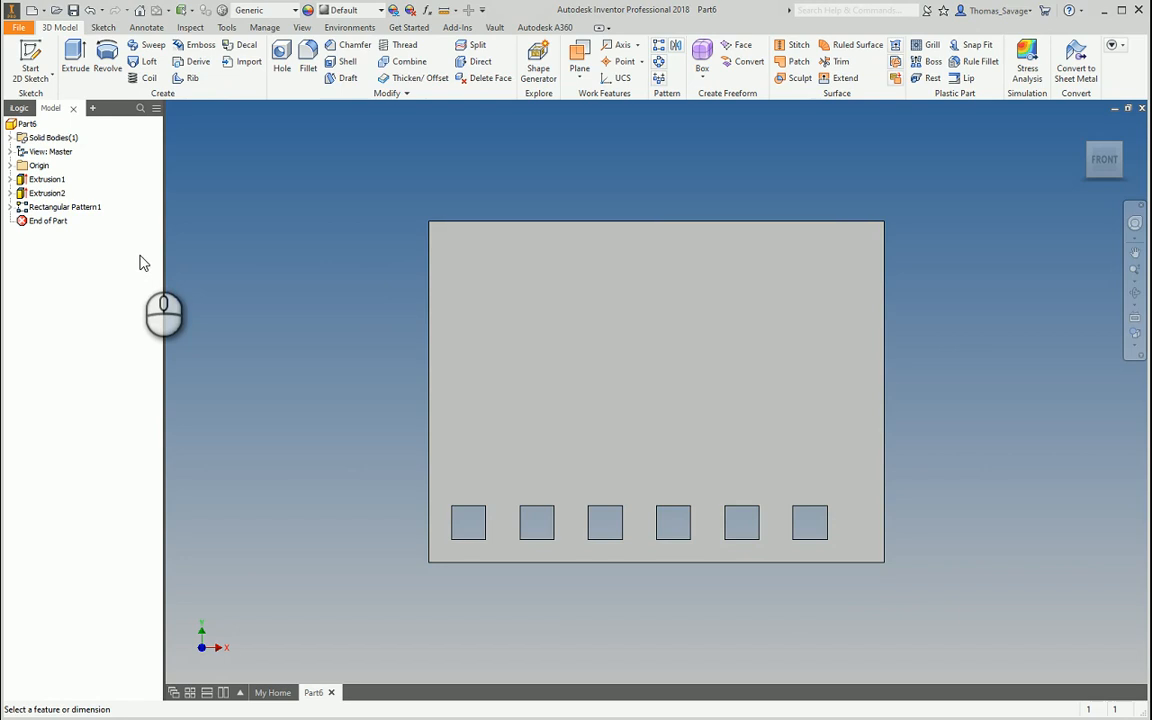
left_click(67, 209)
left_click(252, 297)
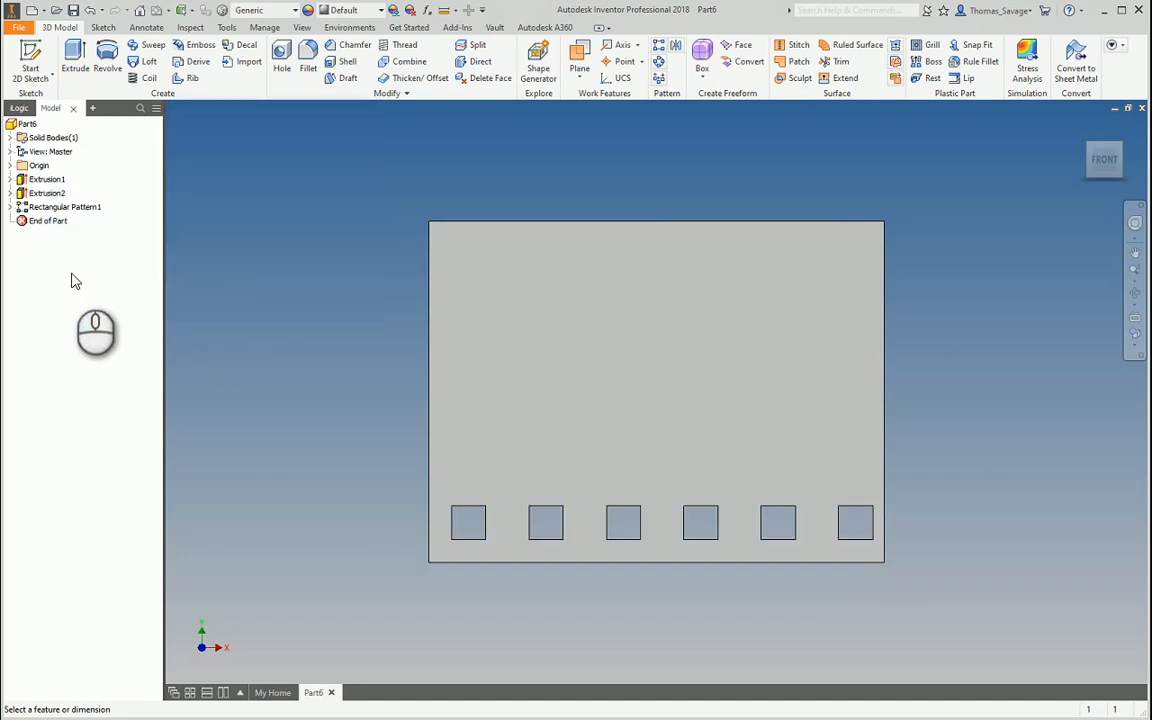
left_click(80, 206)
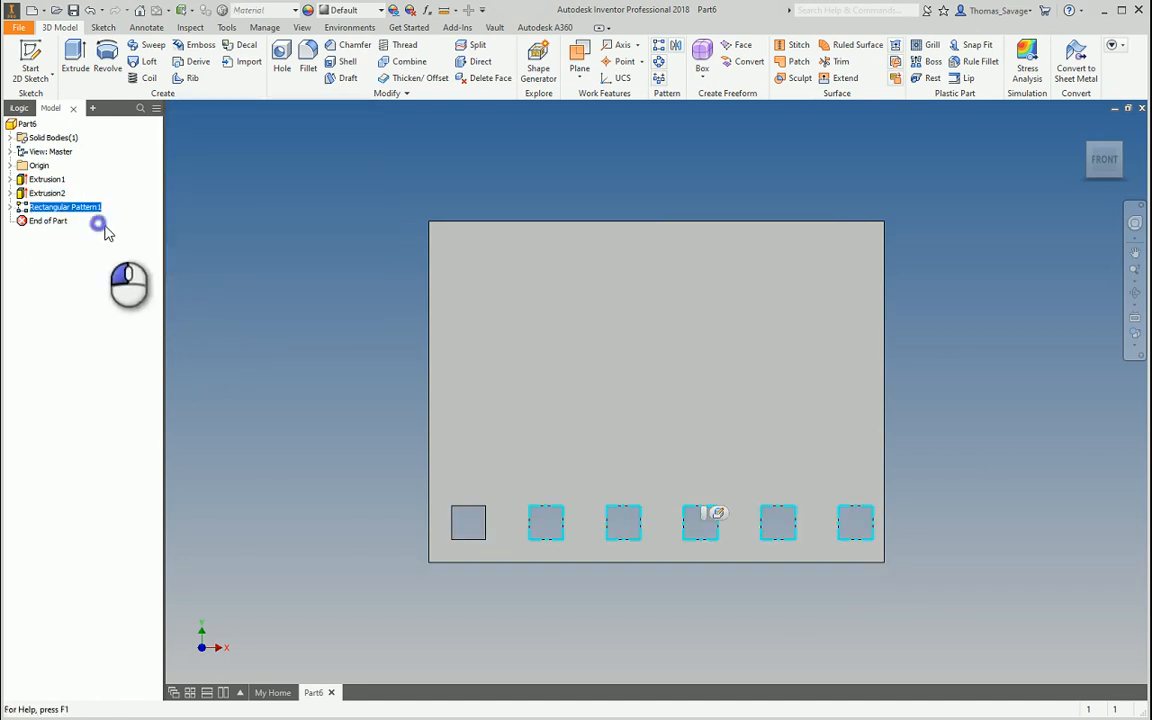
Delete Rectangular Pattern1 and start a front-face sketch with the face's edges projected
right_click(54, 208)
left_click(120, 230)
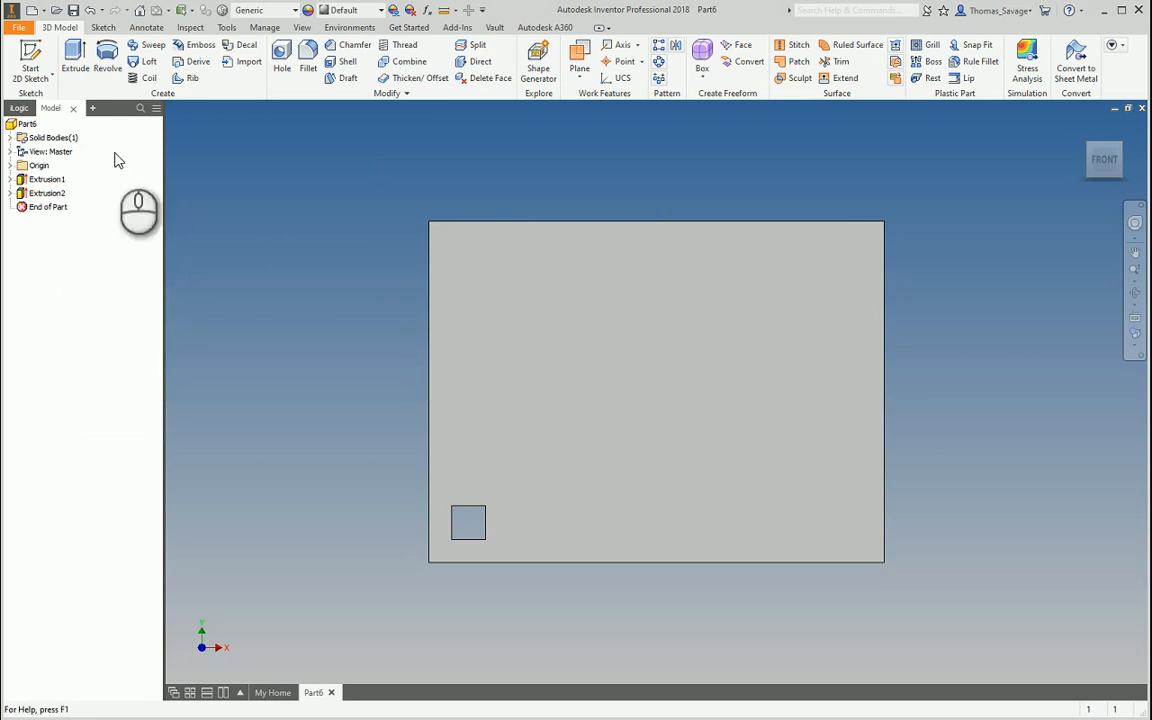
left_click(30, 62)
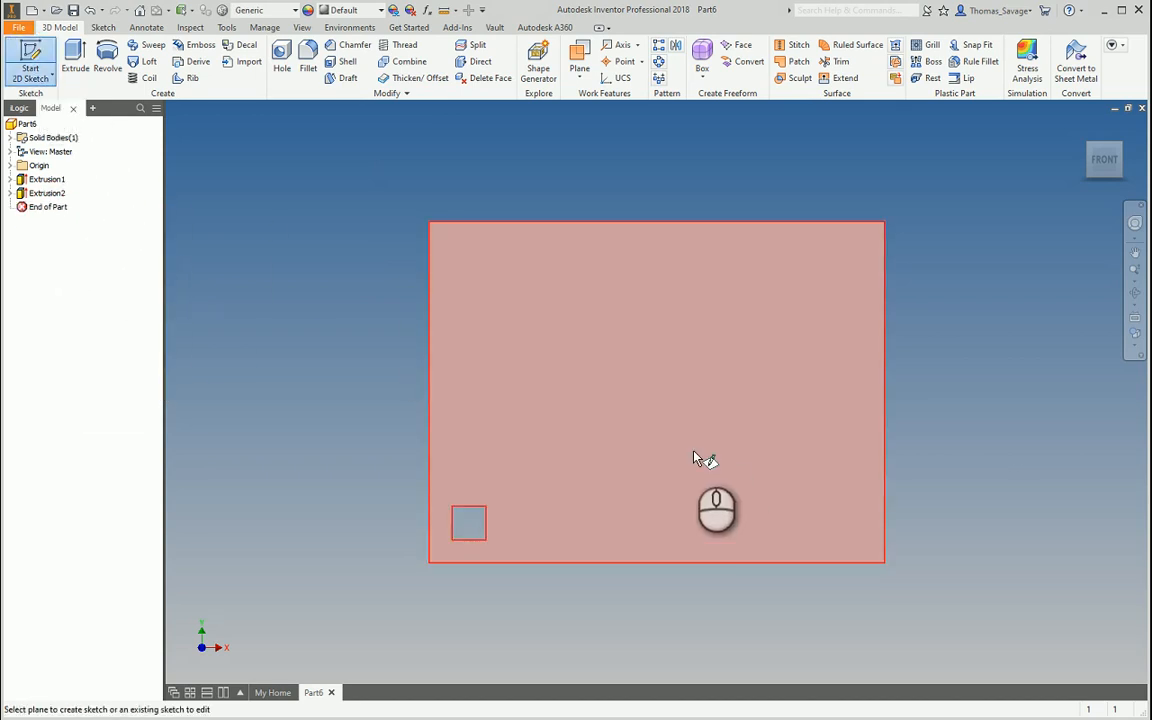
left_click(694, 458)
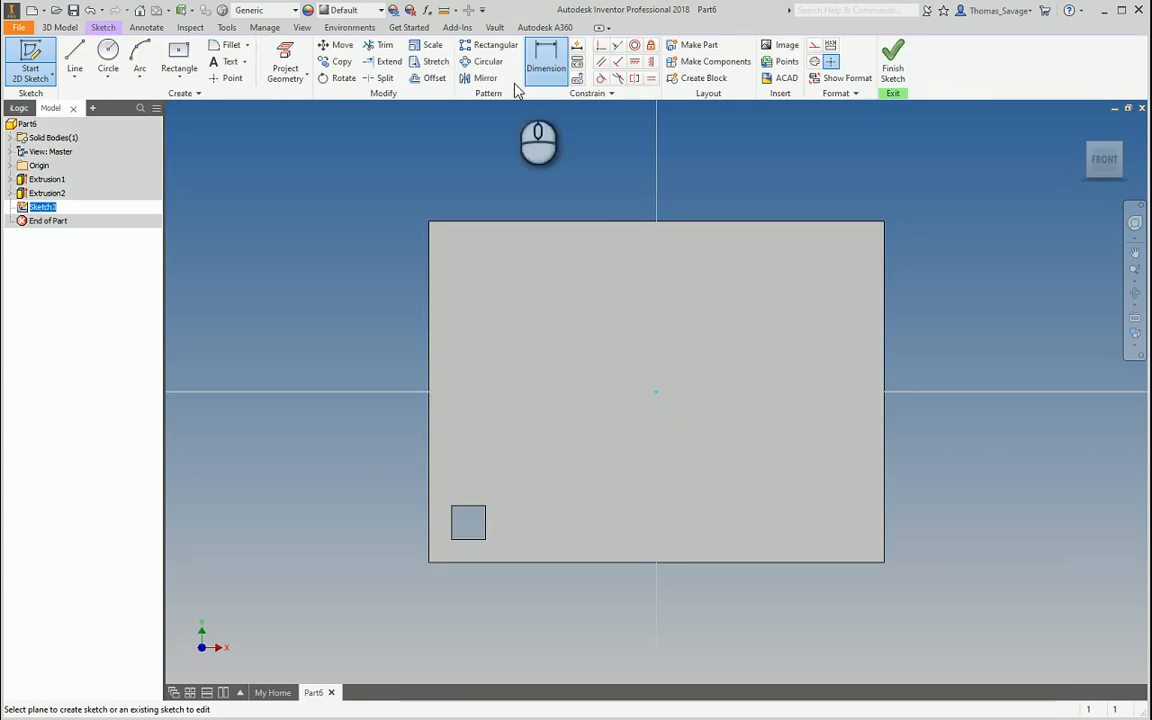
left_click(285, 65)
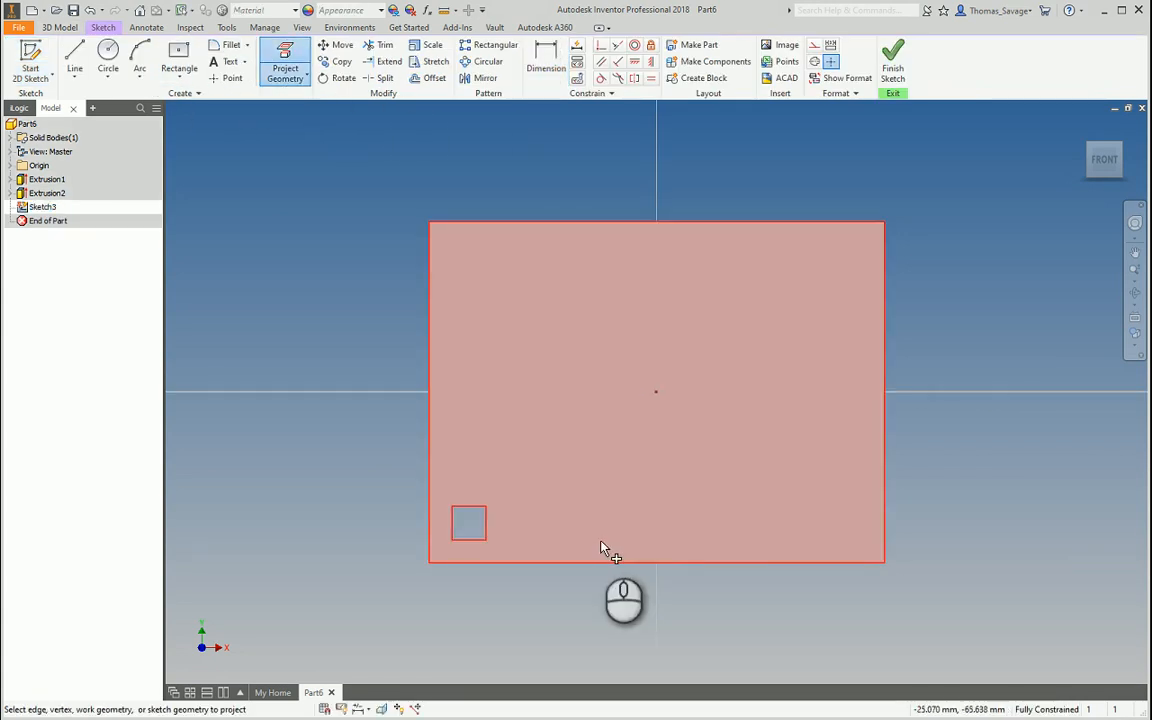
left_click(599, 541)
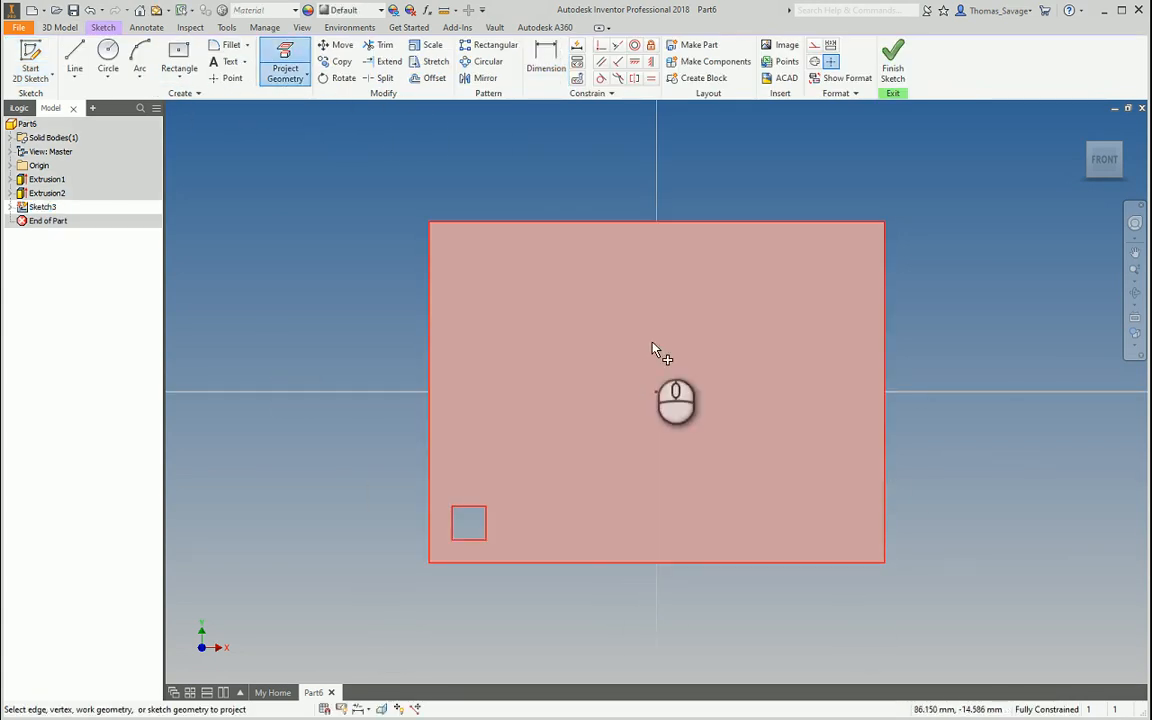
key("Escape")
Draw a line from the square's top-left corner toward the plate's right side
left_click(77, 48)
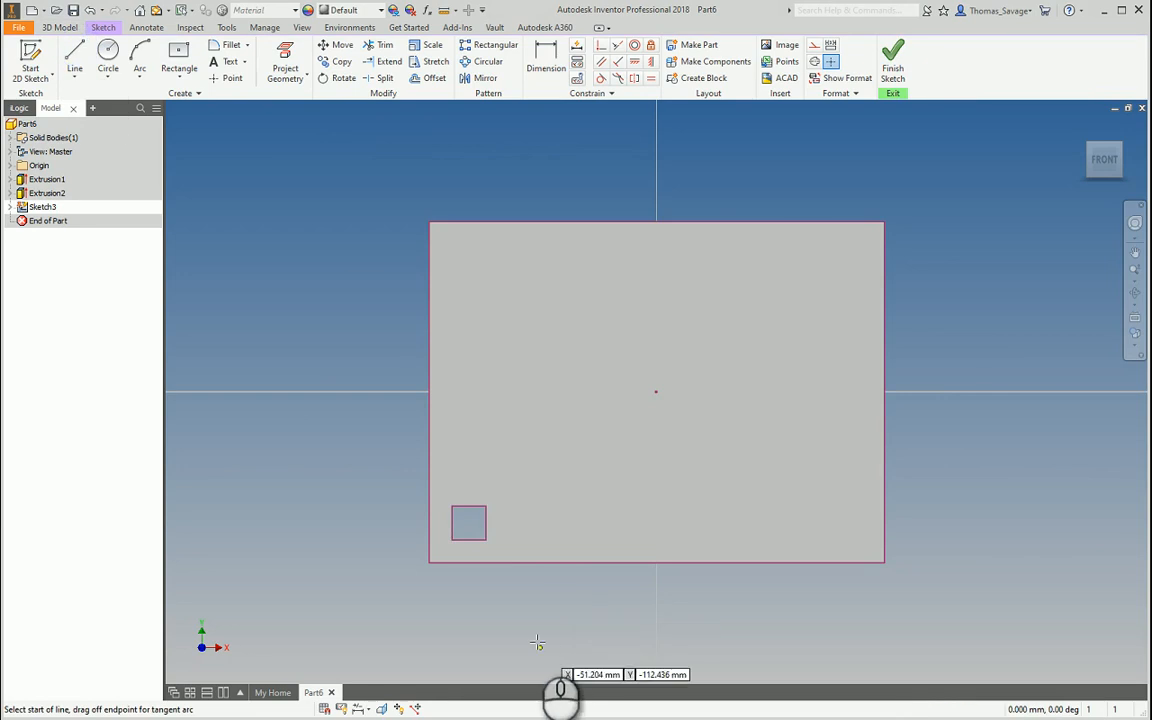
middle_click_drag(530, 561, 491, 406)
scroll(491, 406, "up", 3)
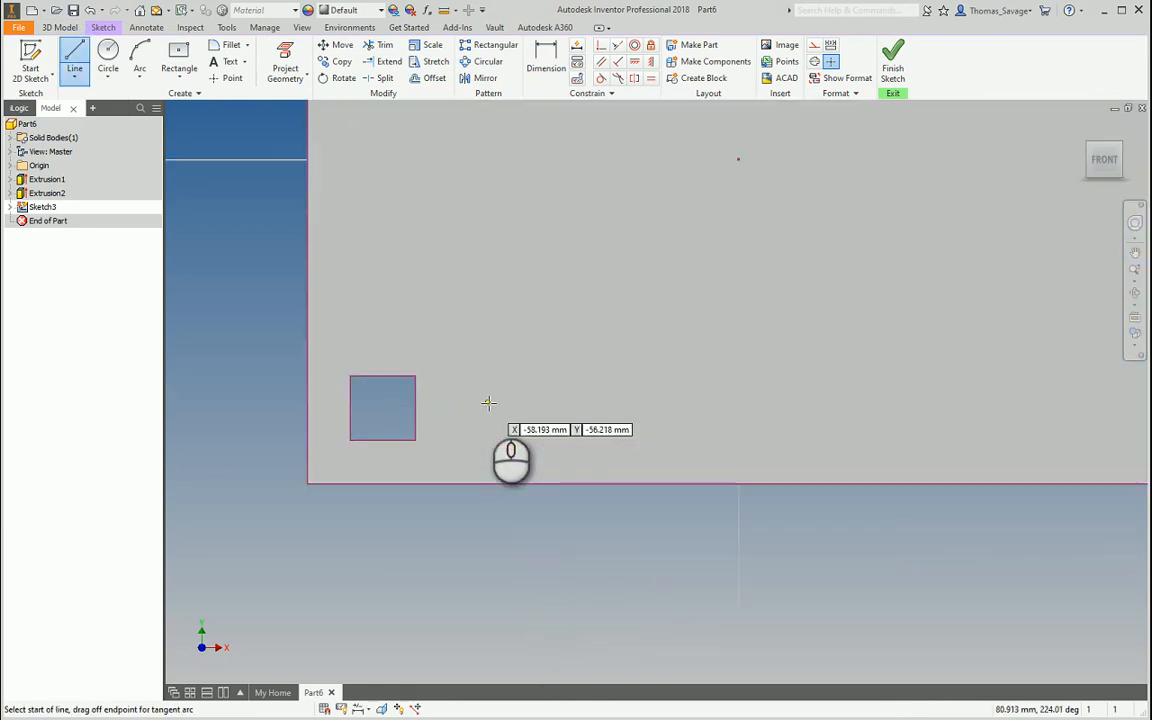
left_click(350, 378)
scroll(350, 378, "down", 5)
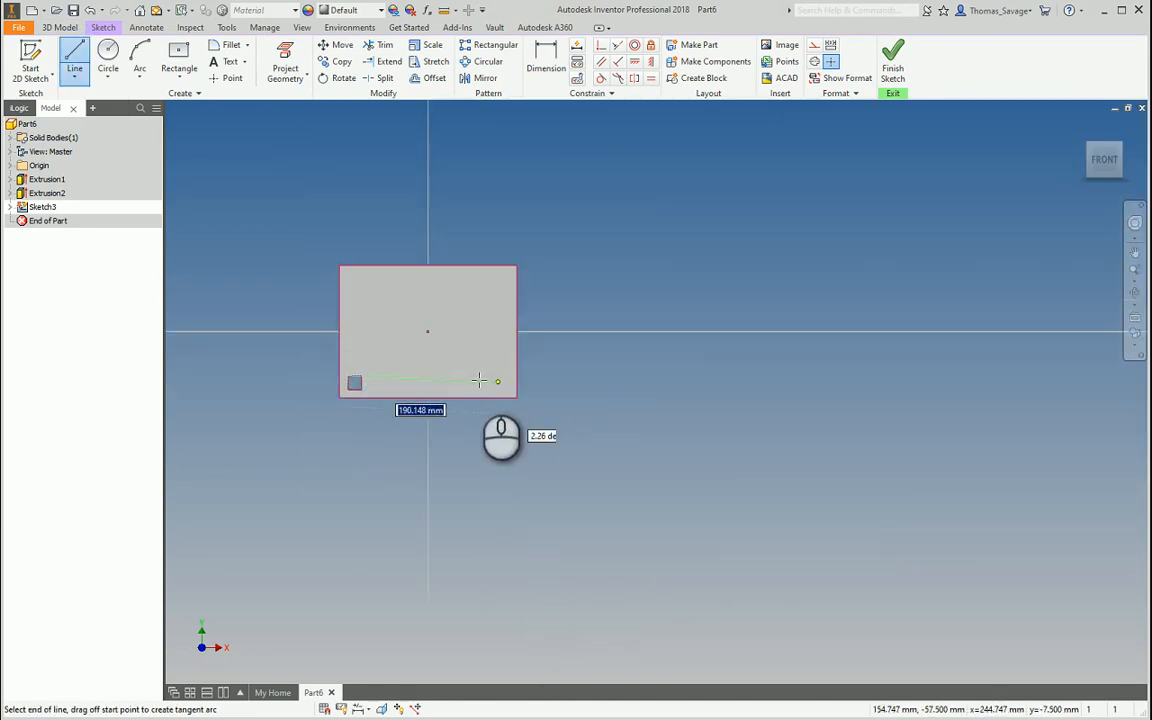
left_click(487, 375)
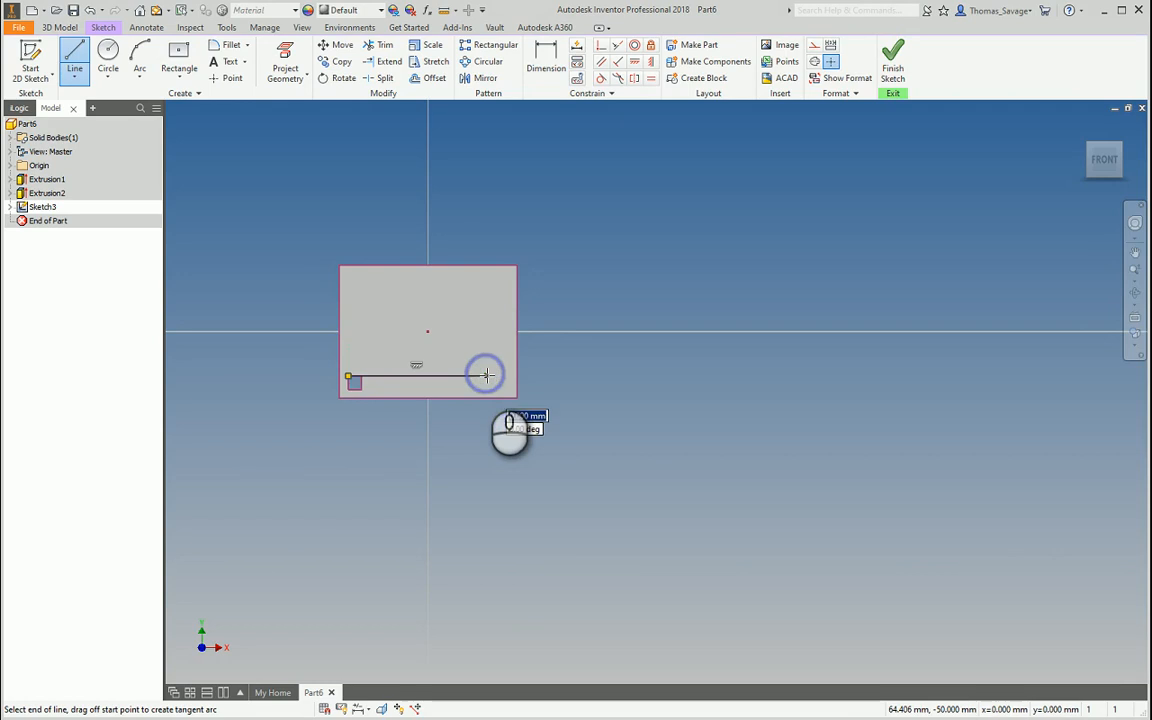
key("Escape")
scroll(374, 406, "up", 3)
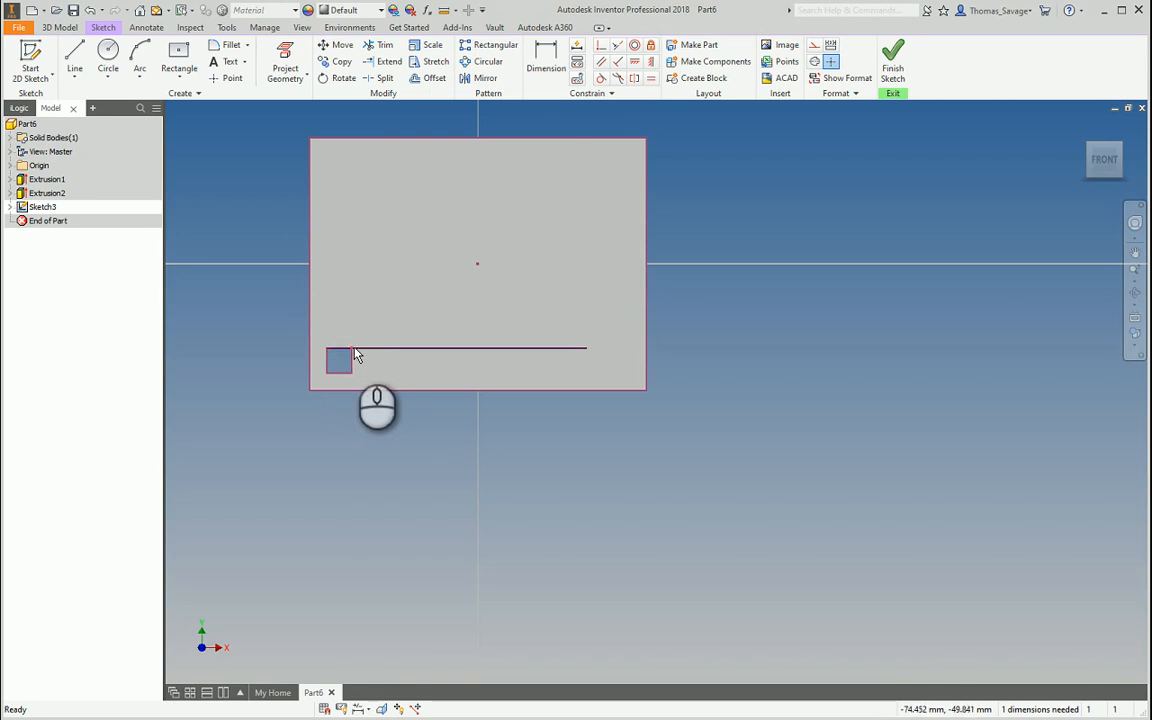
Dimension the line's end 20 mm from the plate's right edge and finish the sketch
left_click(546, 60)
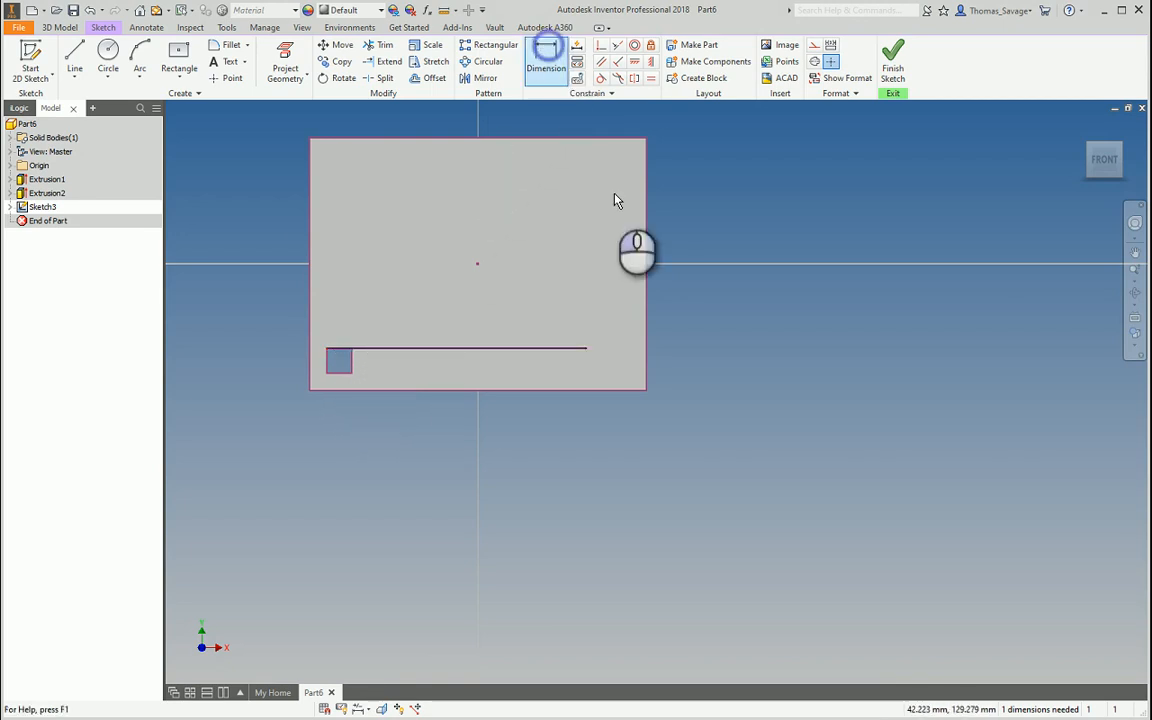
left_click(648, 362)
left_click(591, 348)
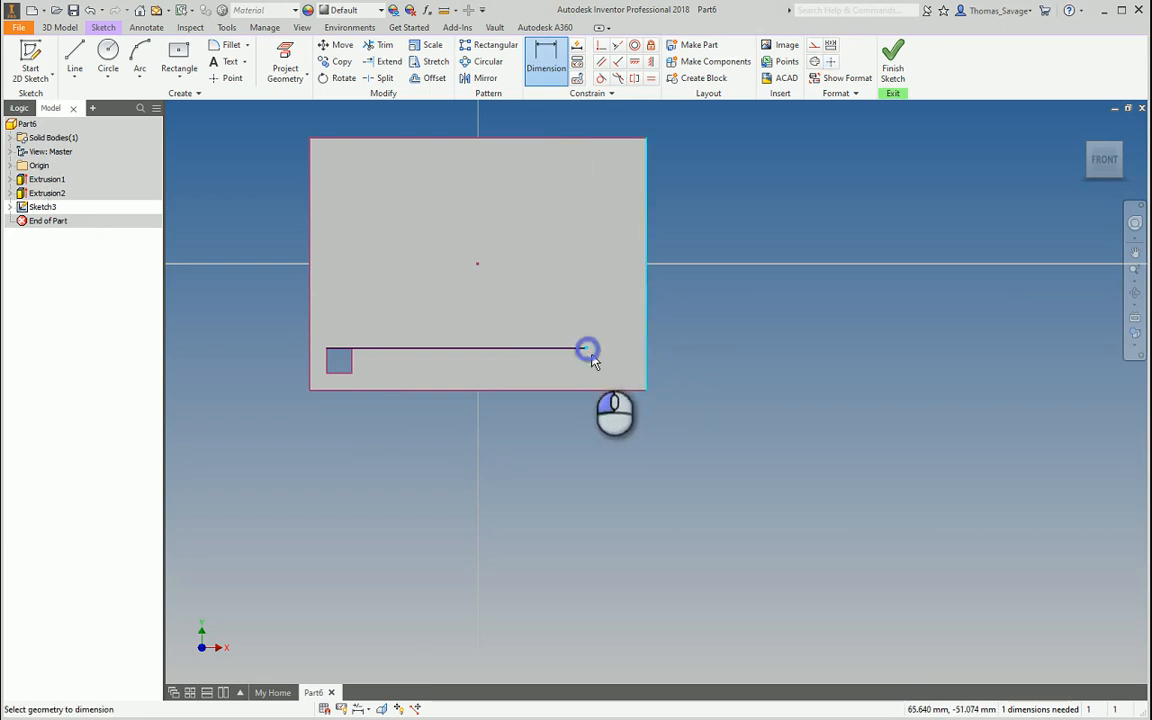
left_click(599, 405)
type("20")
key("Return")
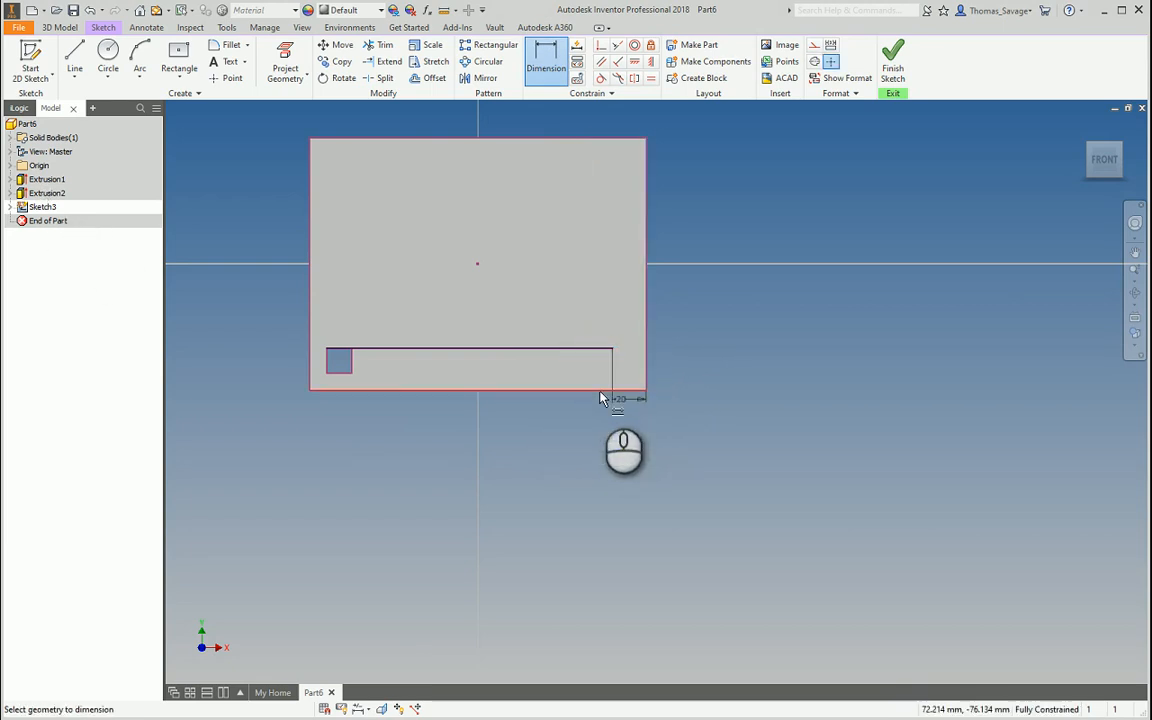
scroll(621, 358, "down", 3)
scroll(621, 358, "up", 2)
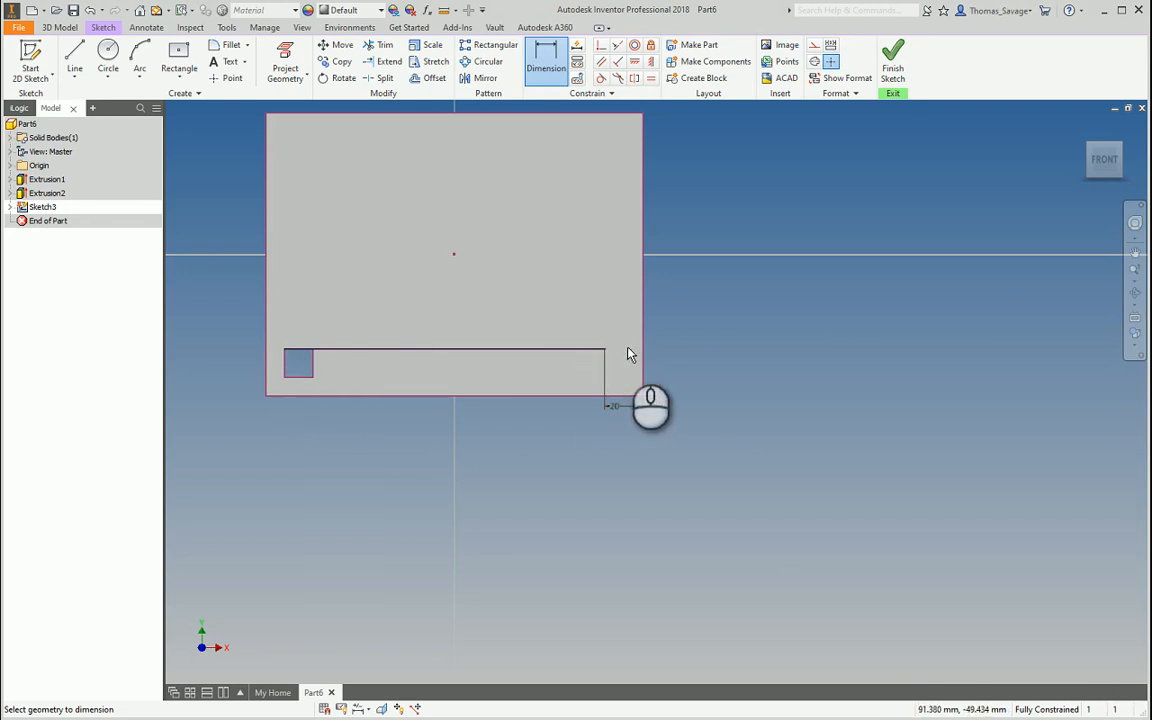
left_click(893, 62)
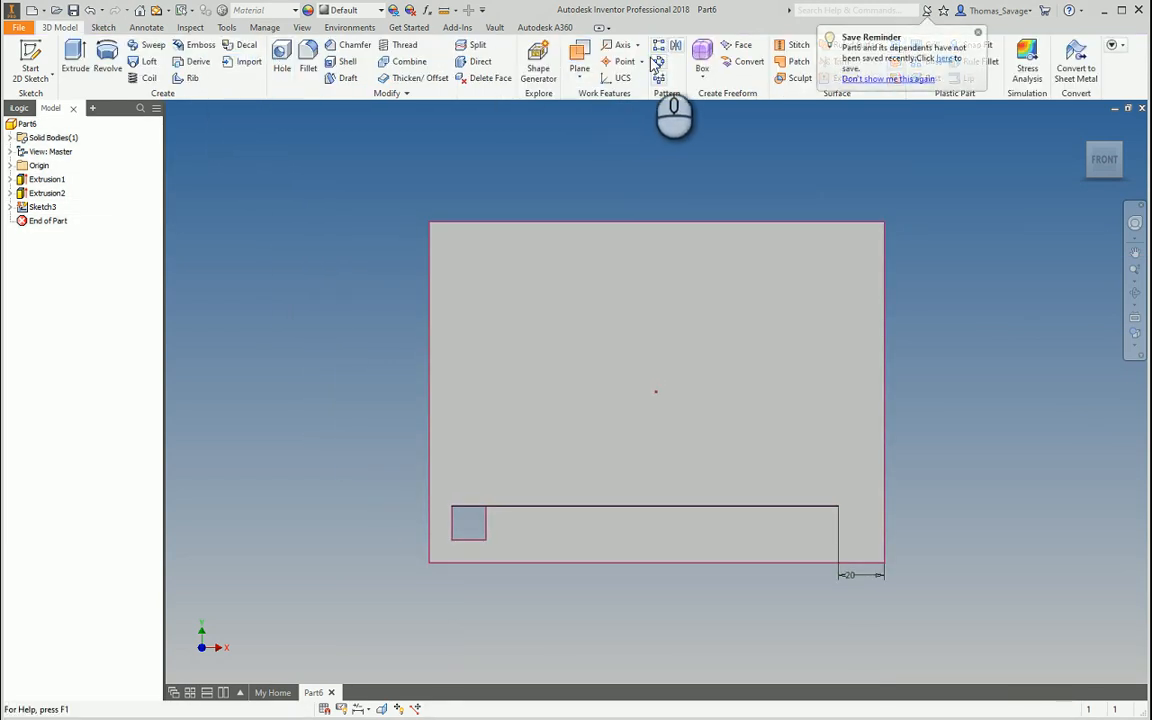
Pattern Extrusion2 along the sketched line with 2 copies using Curve Length spacing
left_click(659, 62)
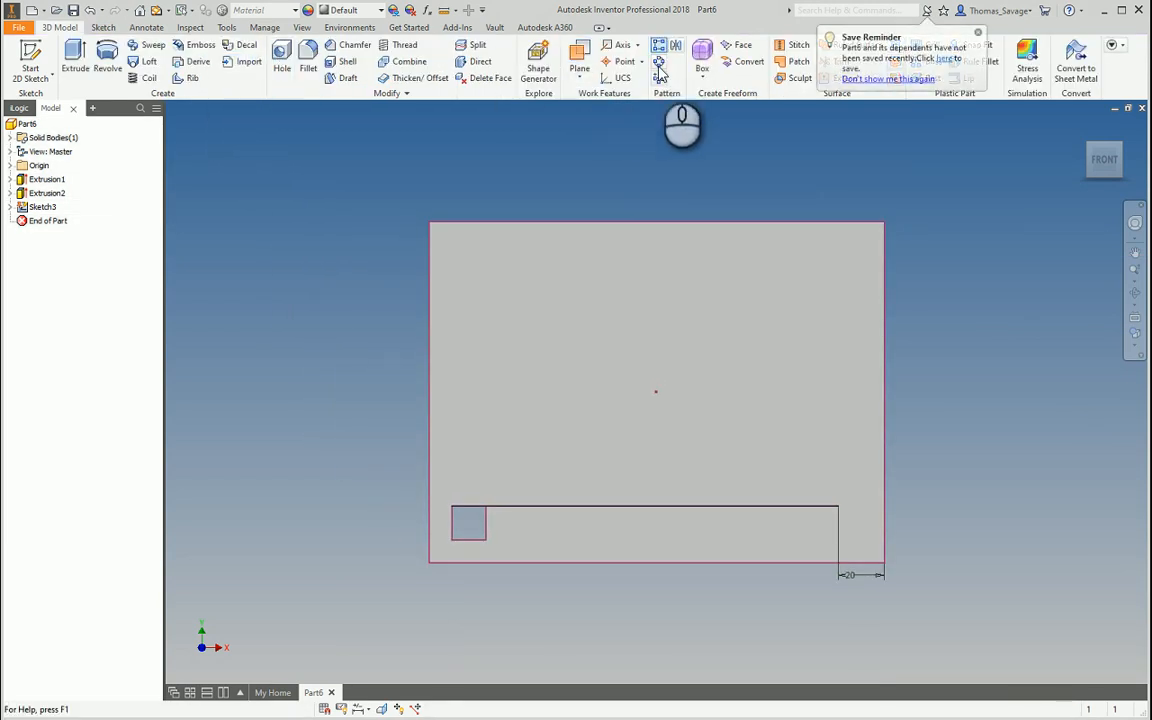
left_click(48, 193)
left_click(187, 203)
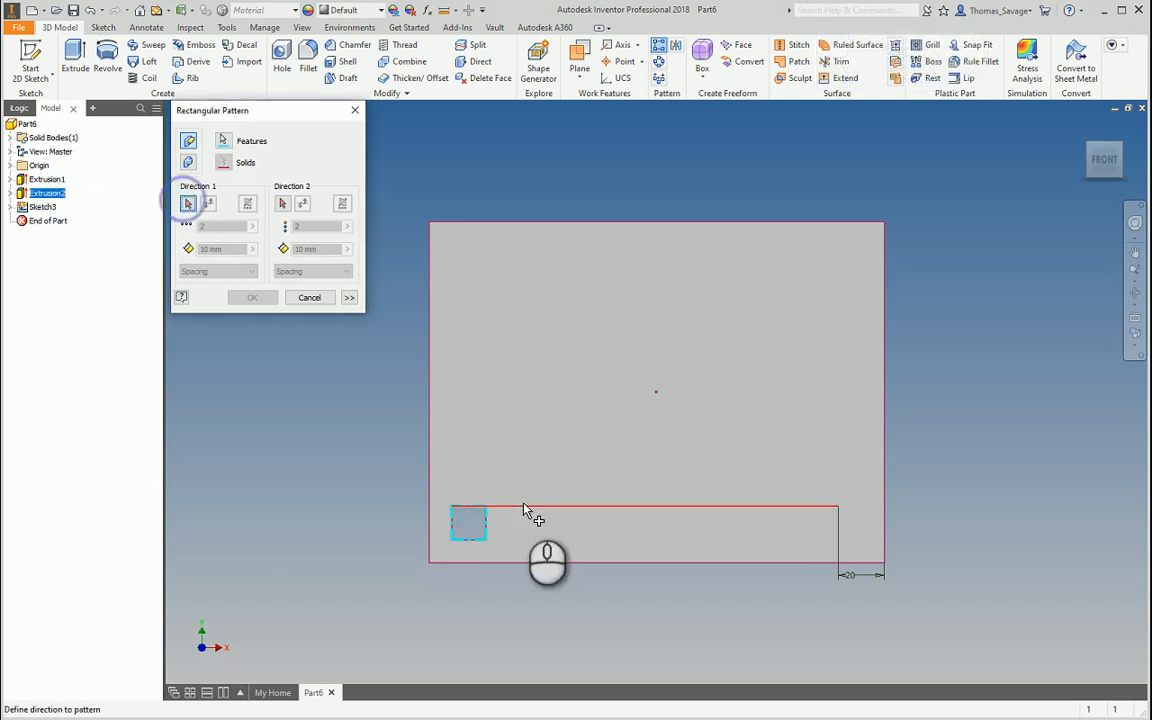
left_click(525, 507)
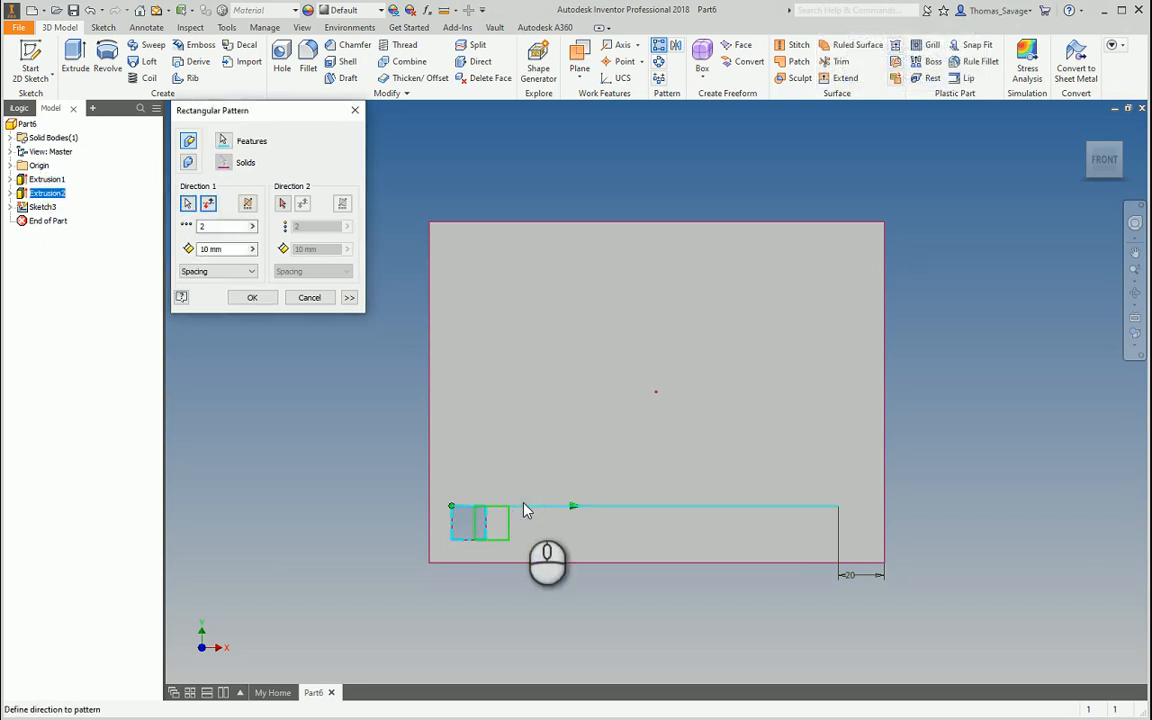
left_click(250, 271)
left_click(208, 301)
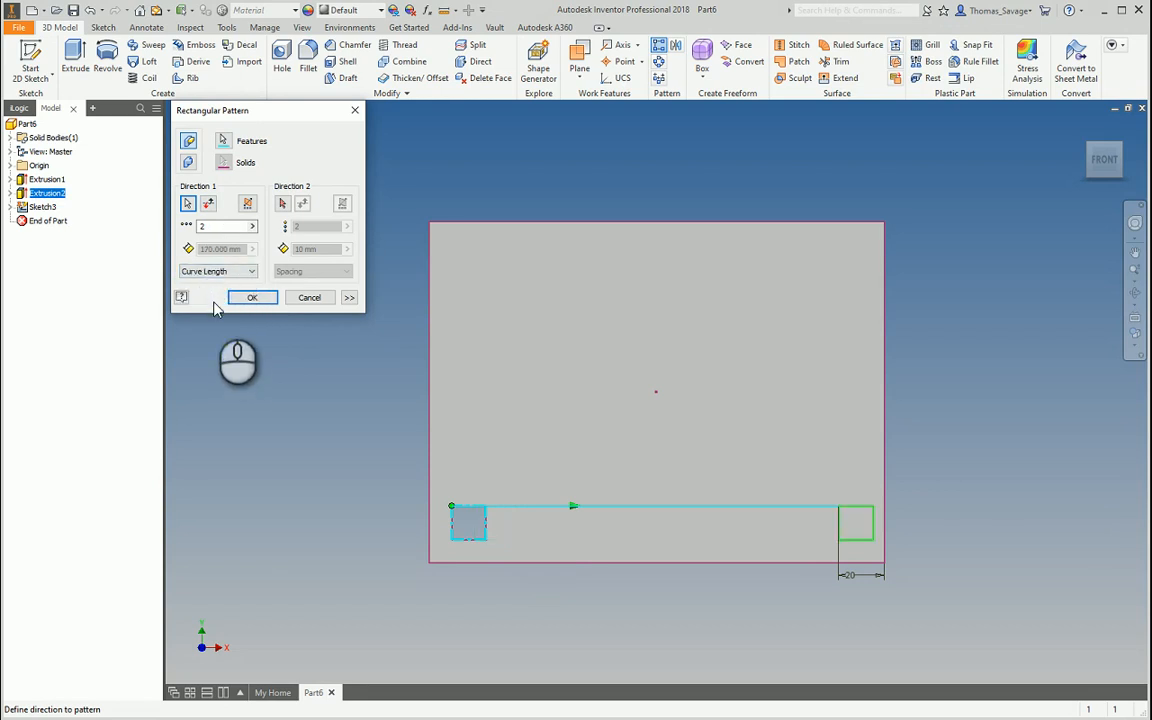
left_click(258, 298)
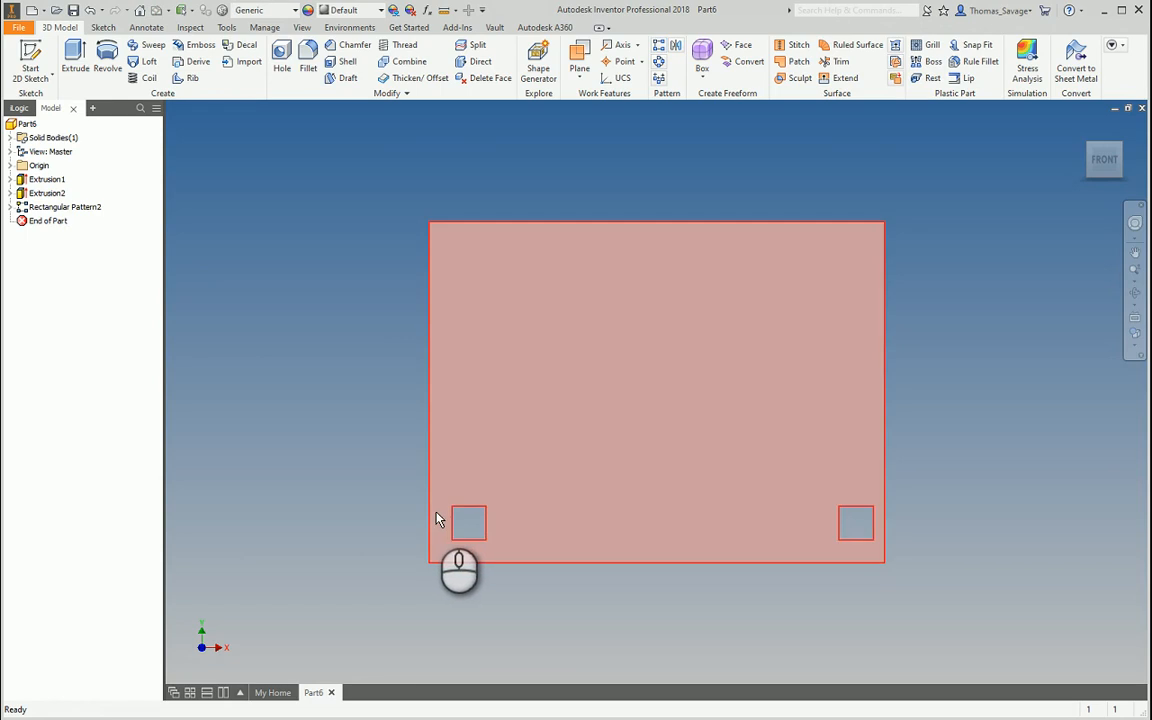
Measure the distance from the left square's corner to the plate's left edge
left_click(447, 10)
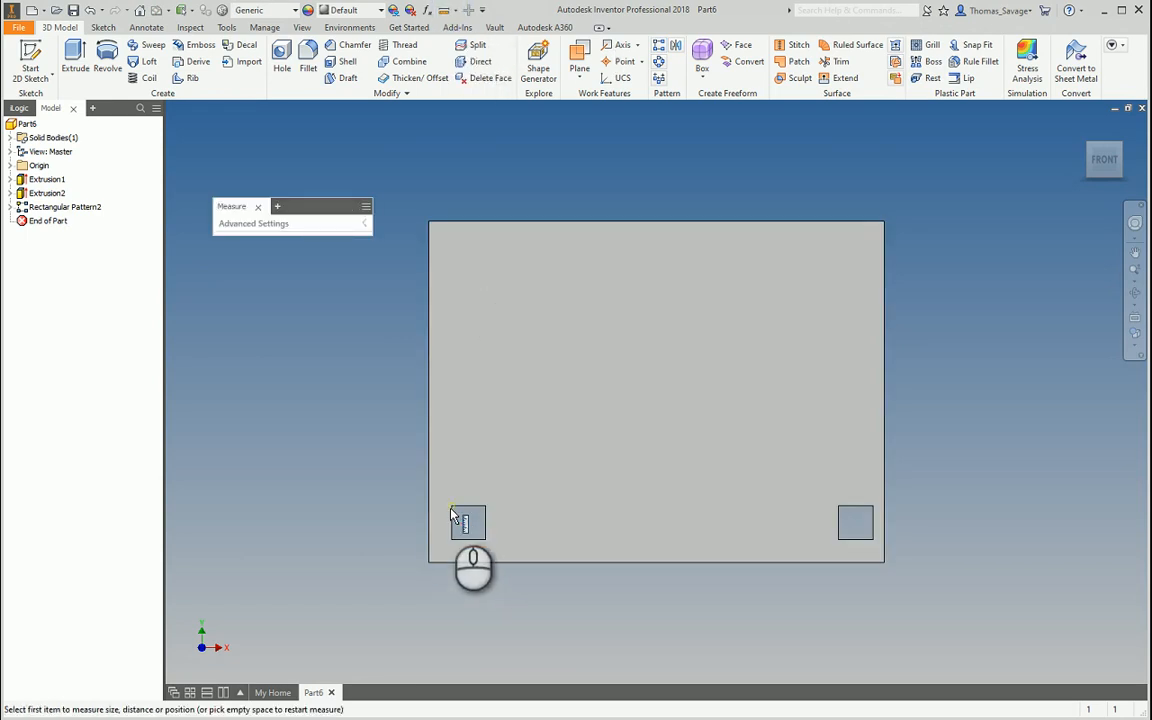
left_click(451, 506)
left_click(430, 506)
key("Escape")
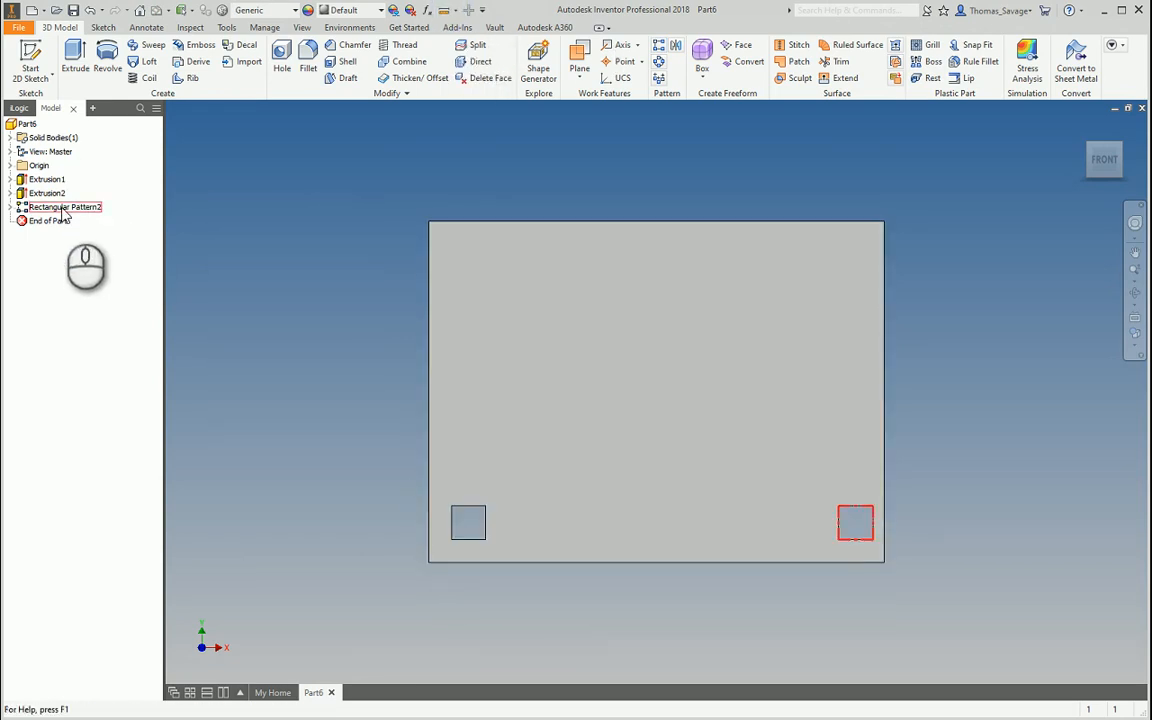
Inspect Rectangular Pattern2 and Extrusion2's Sketch2, then expand the pattern to show its sketch and occurrences
double_click(62, 207)
key("Escape")
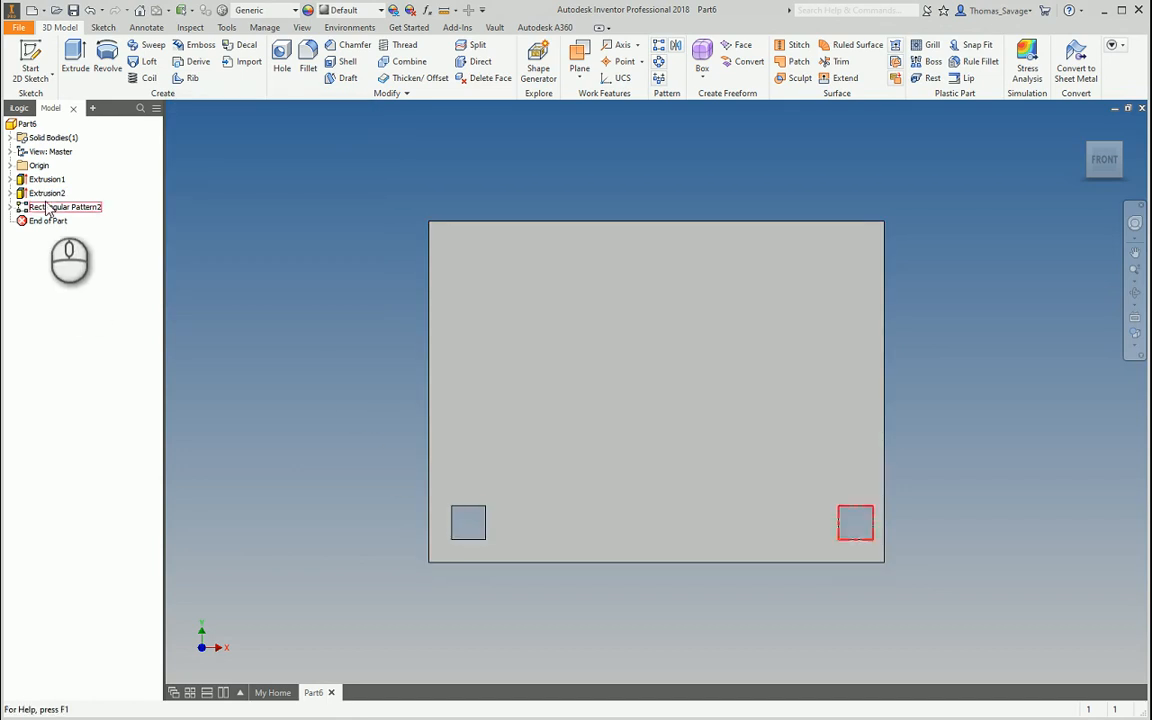
left_click(10, 193)
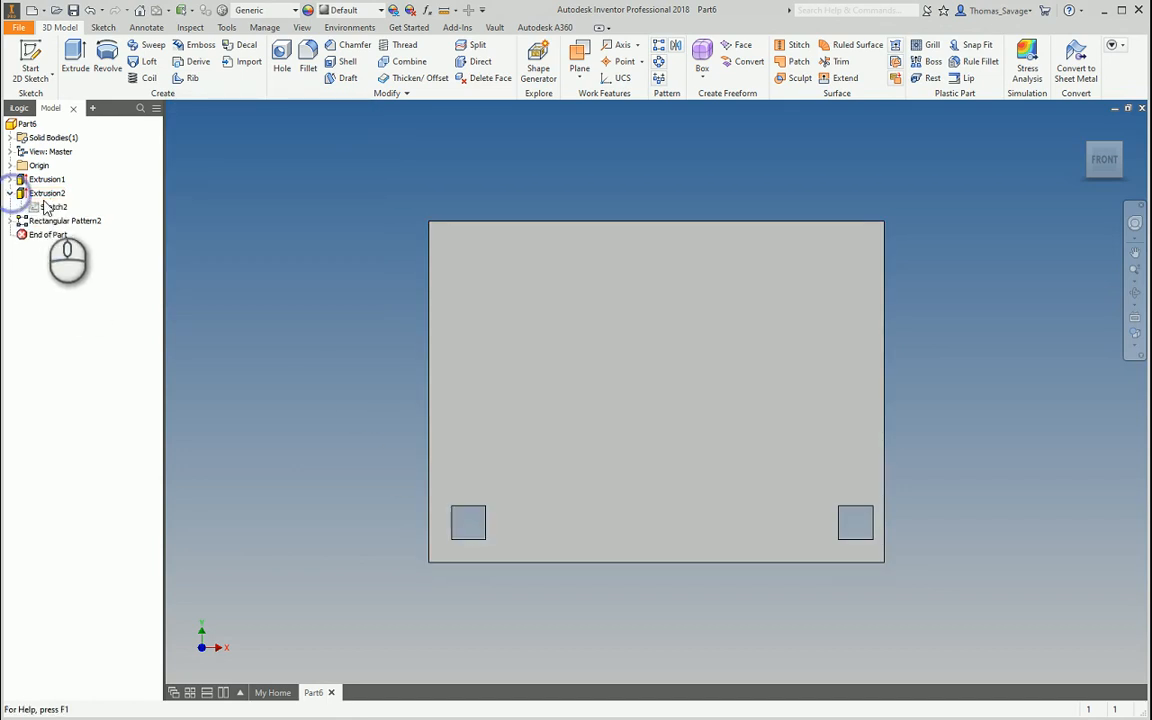
double_click(52, 206)
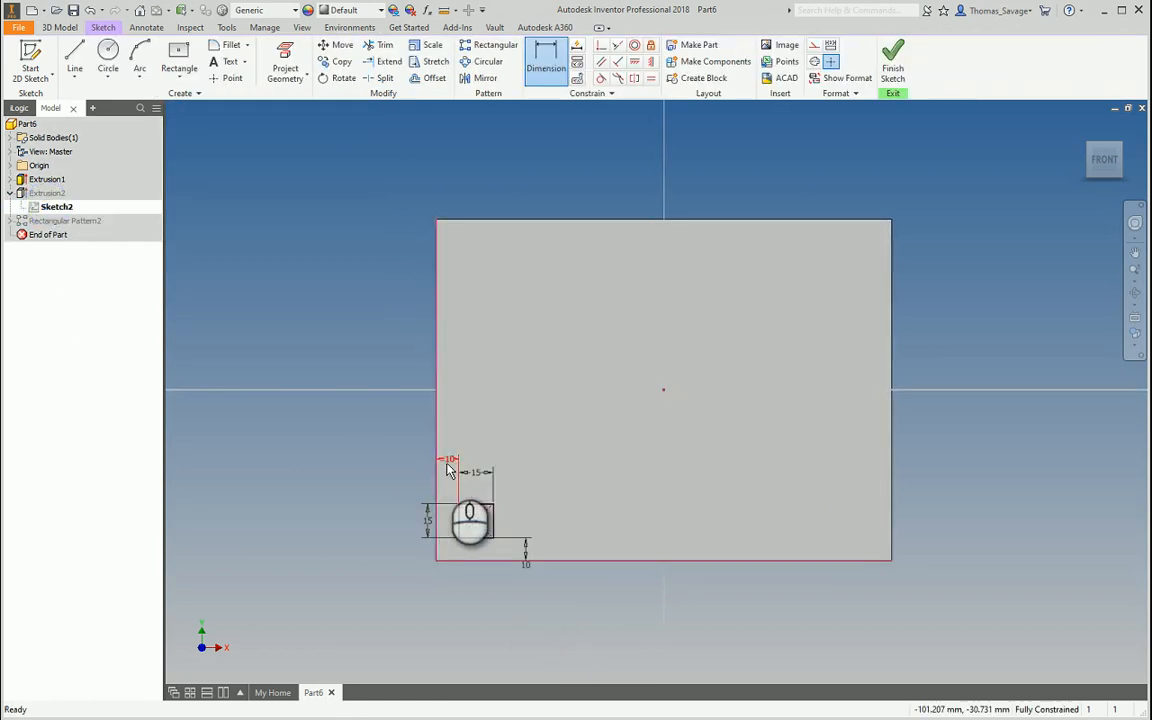
left_click(893, 65)
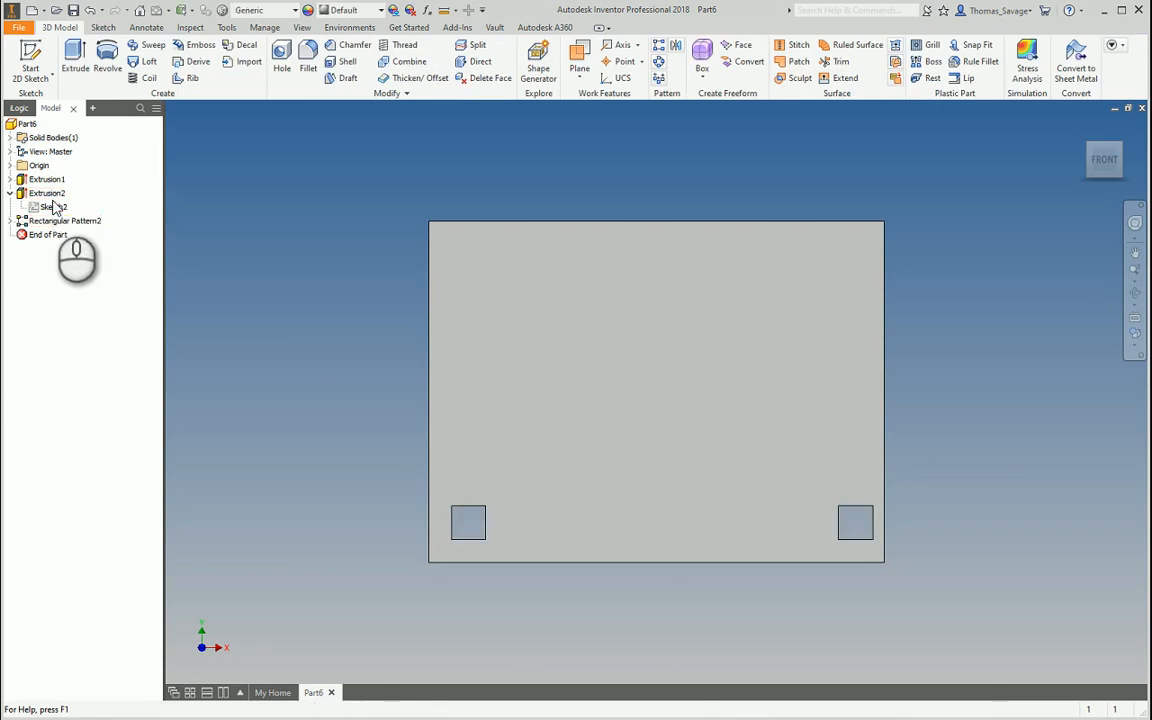
left_click(10, 220)
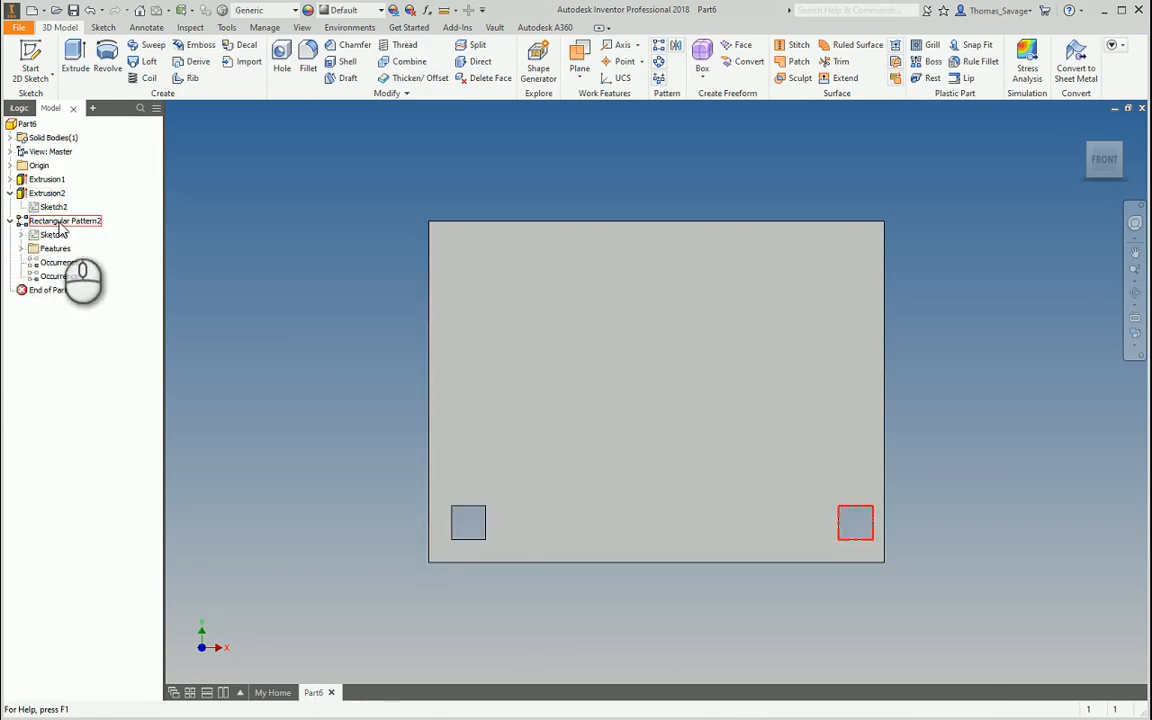
Change Sketch3's 20 mm end offset dimension to 25 mm and finish the sketch
double_click(52, 234)
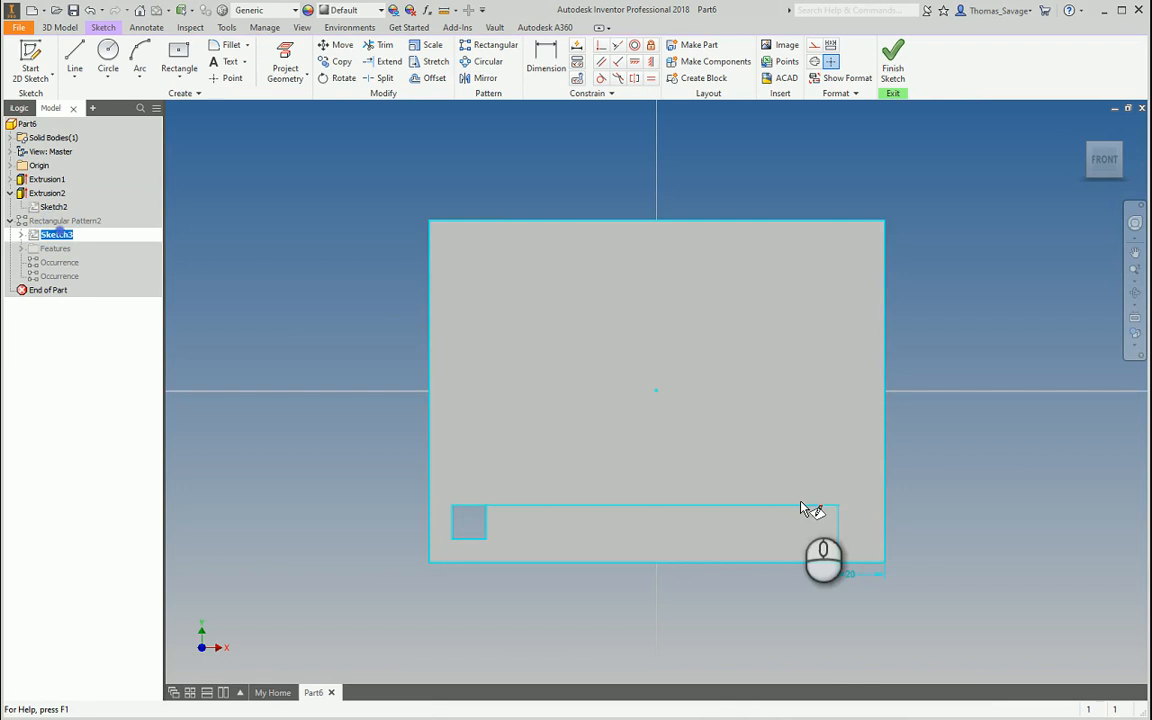
double_click(853, 569)
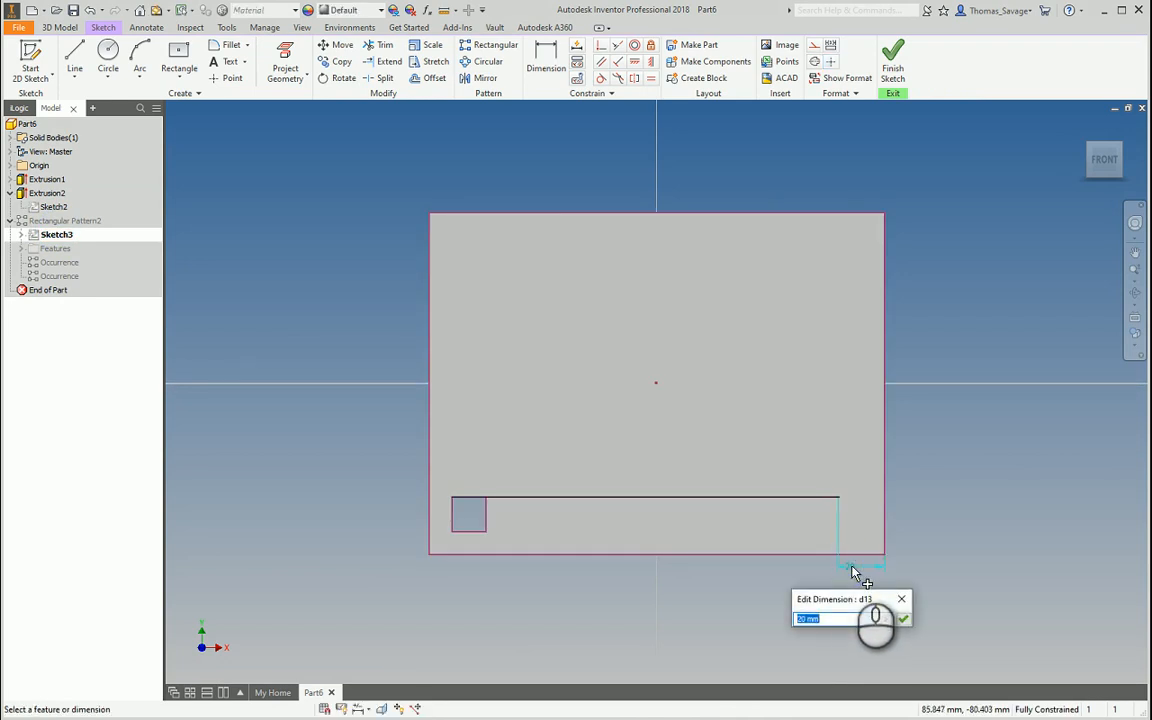
type("25")
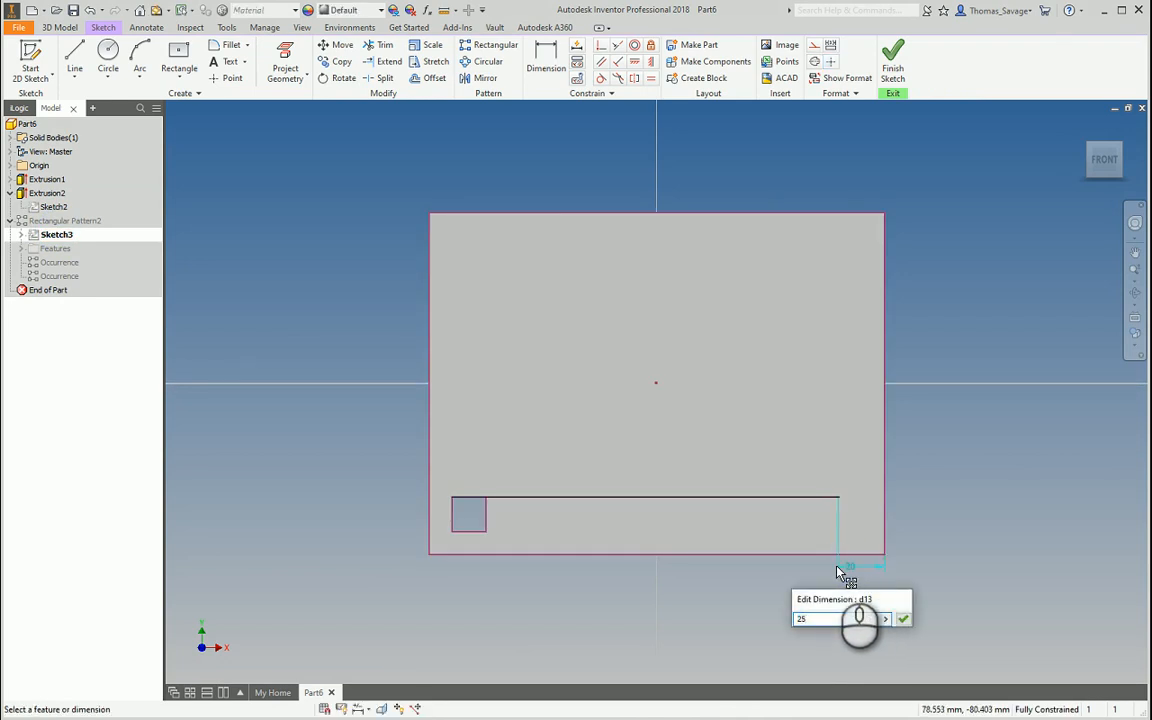
key("Return")
left_click(893, 62)
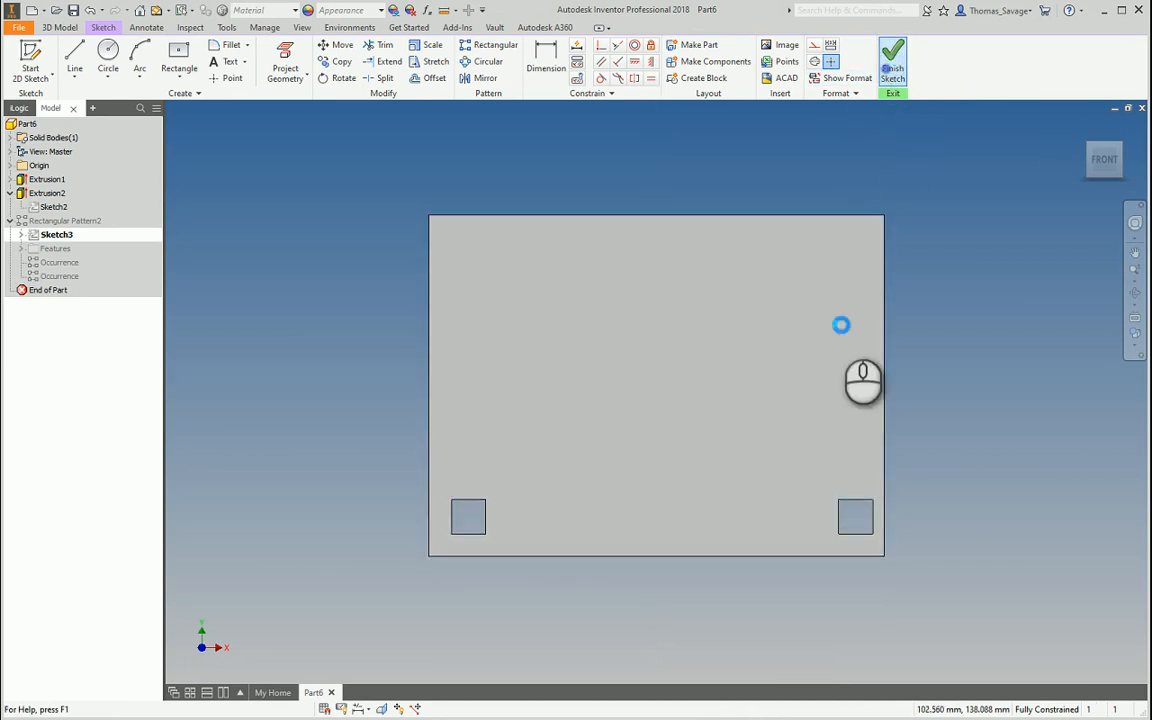
Measure the gaps from the right and left squares to the plate's side edges
left_click(443, 9)
left_click(861, 518)
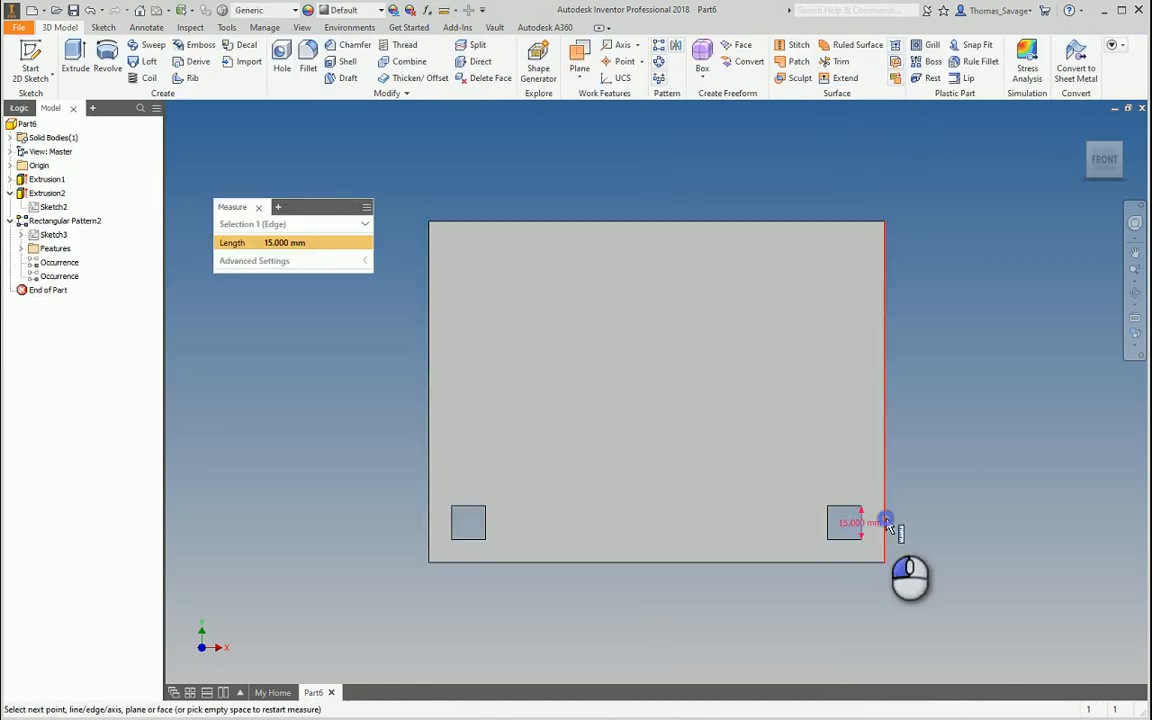
left_click(884, 524)
left_click(443, 9)
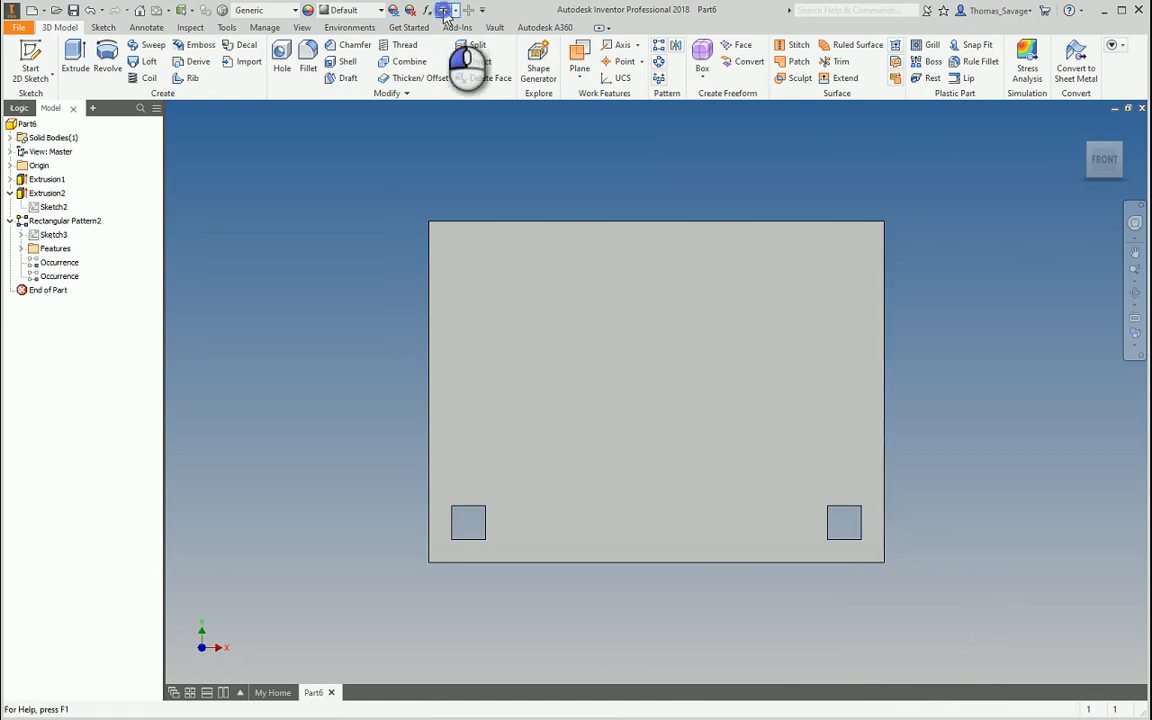
left_click(453, 521)
left_click(429, 517)
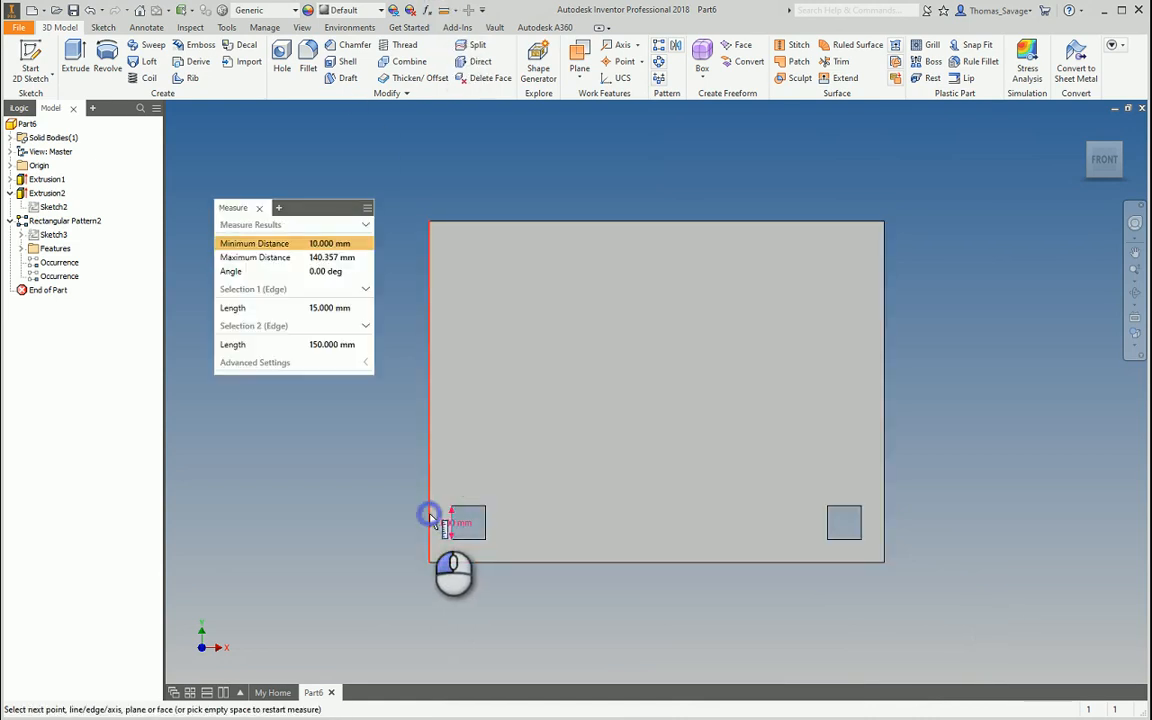
key("Escape")
double_click(62, 221)
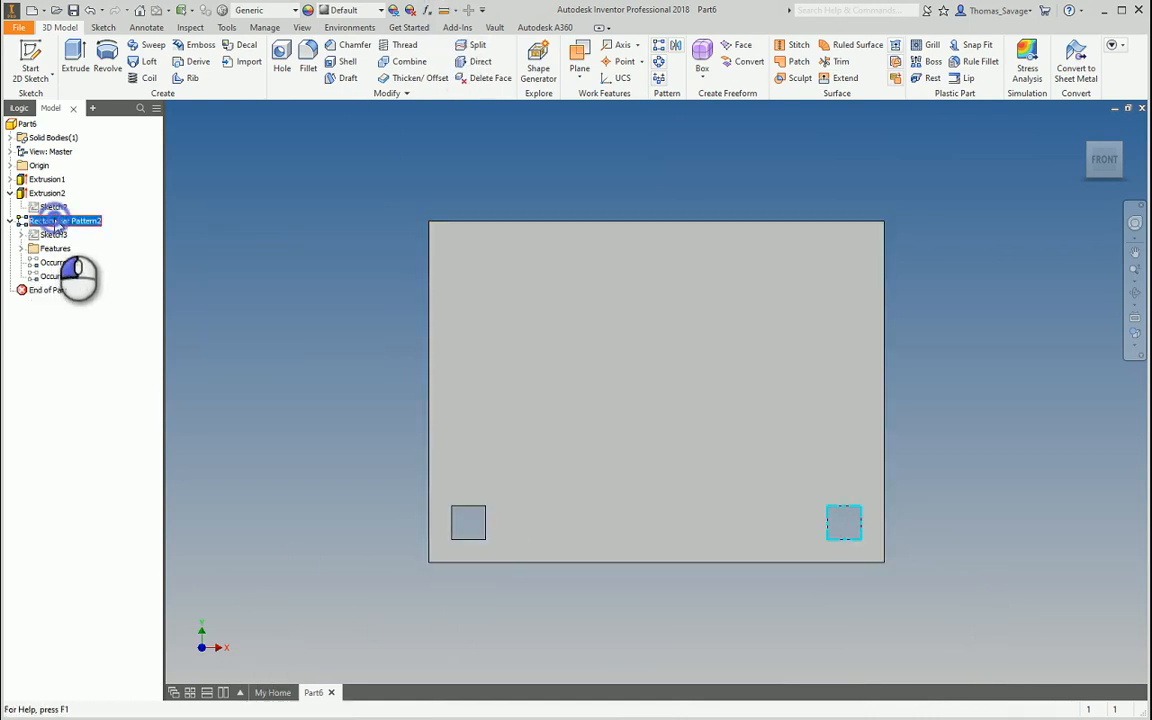
Change Rectangular Pattern2's occurrence count from 2 to 8
left_click(222, 226)
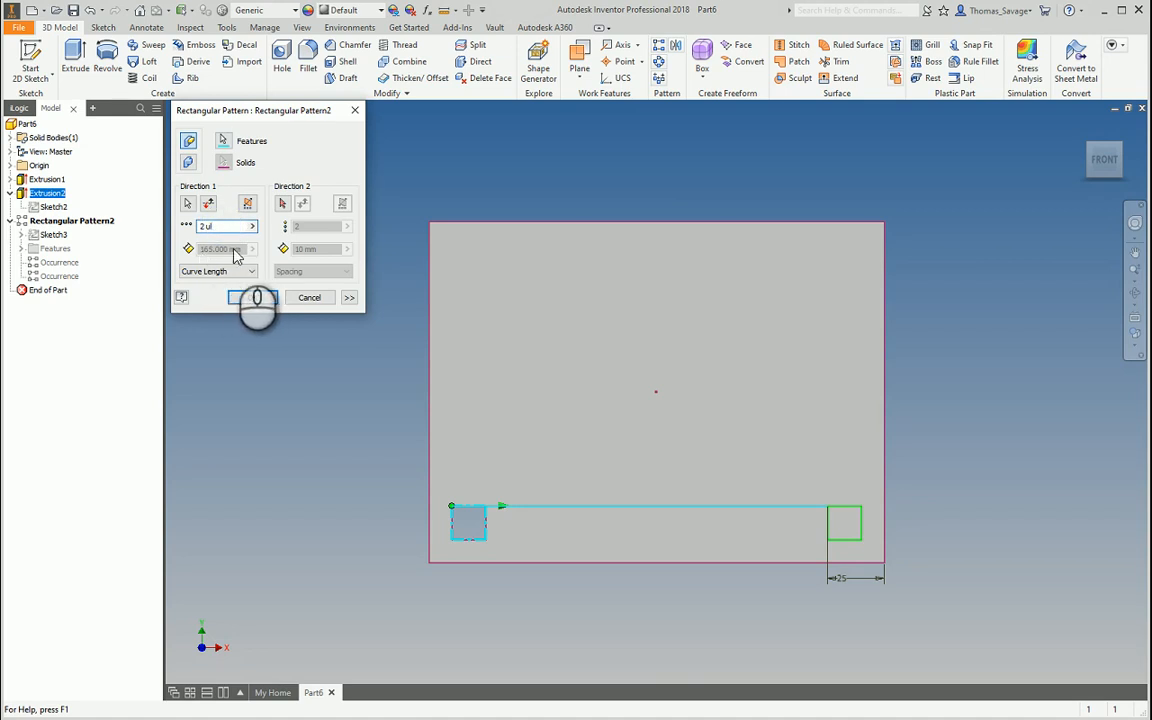
double_click(222, 226)
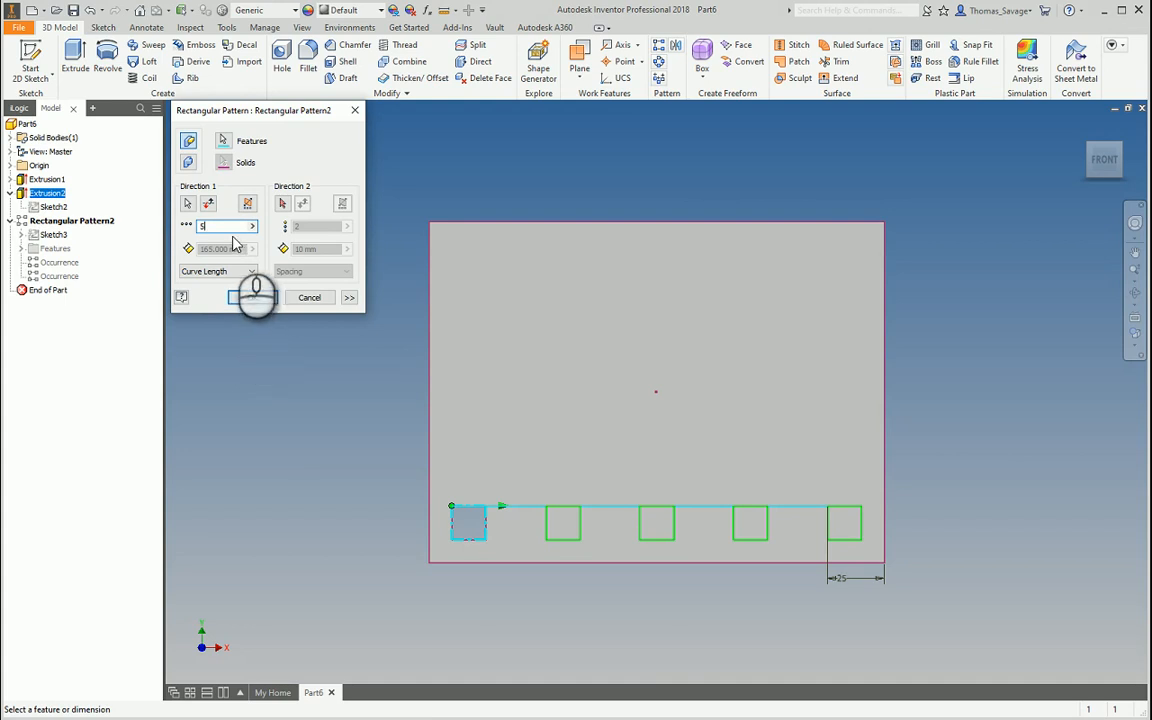
left_click(256, 298)
left_click(10, 221)
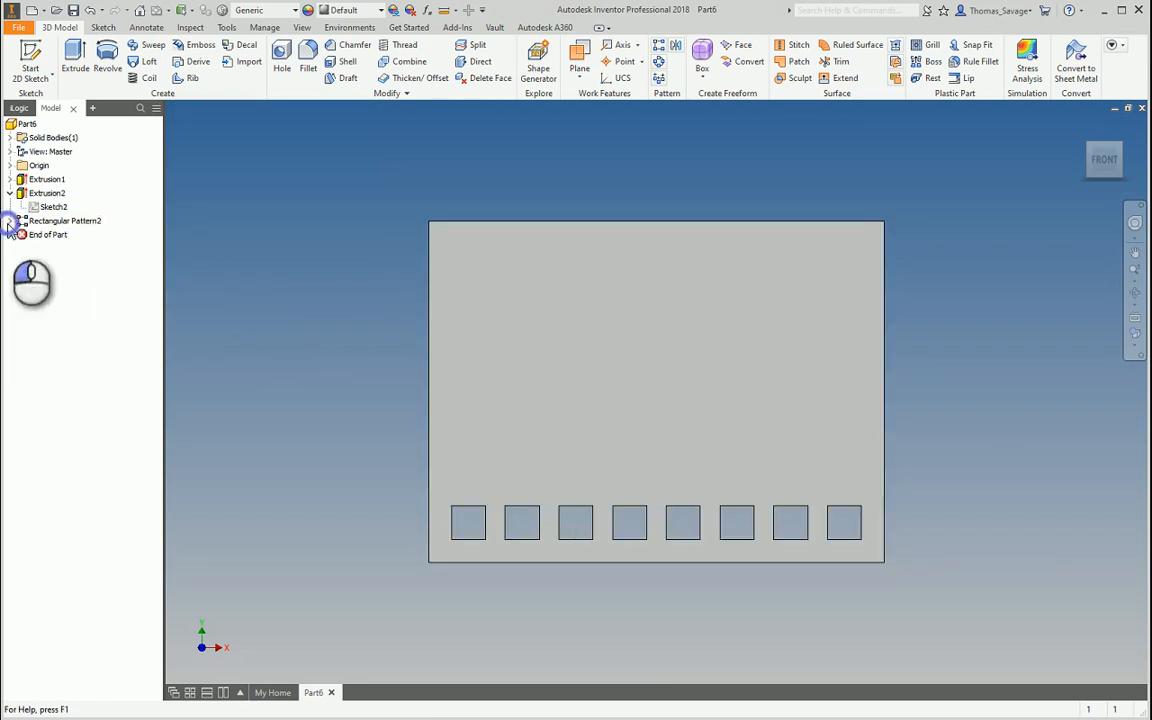
Try 10 occurrences in the pattern, then revert the count to 8
double_click(48, 222)
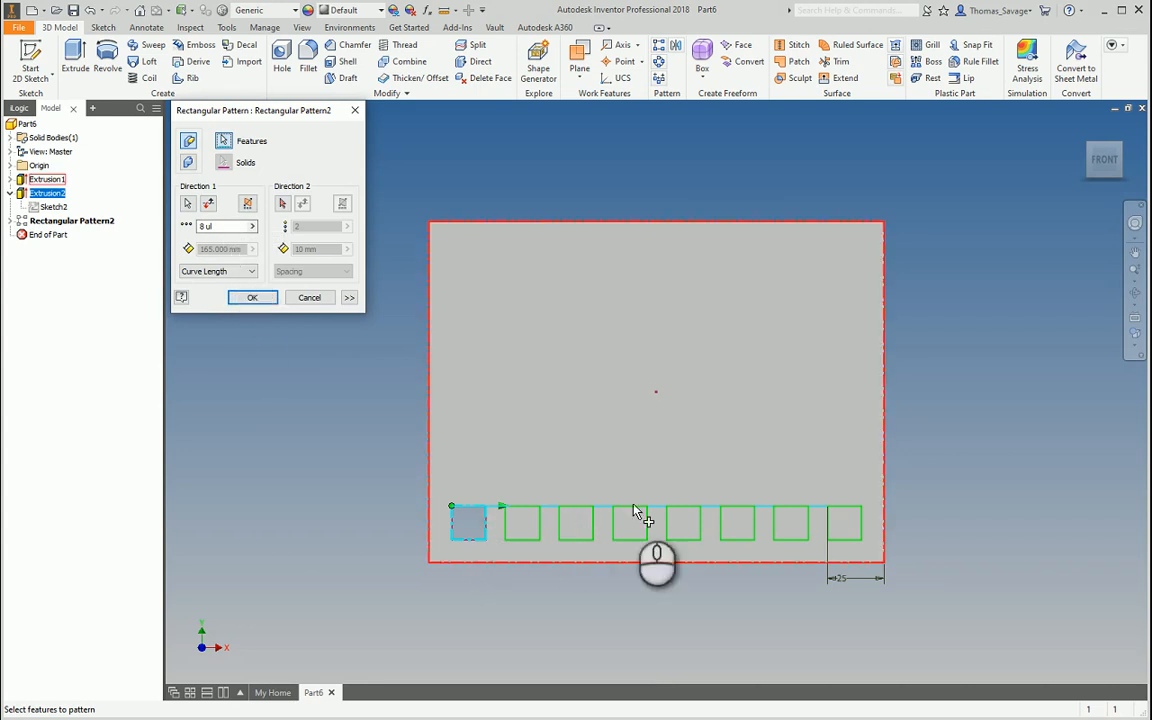
double_click(225, 226)
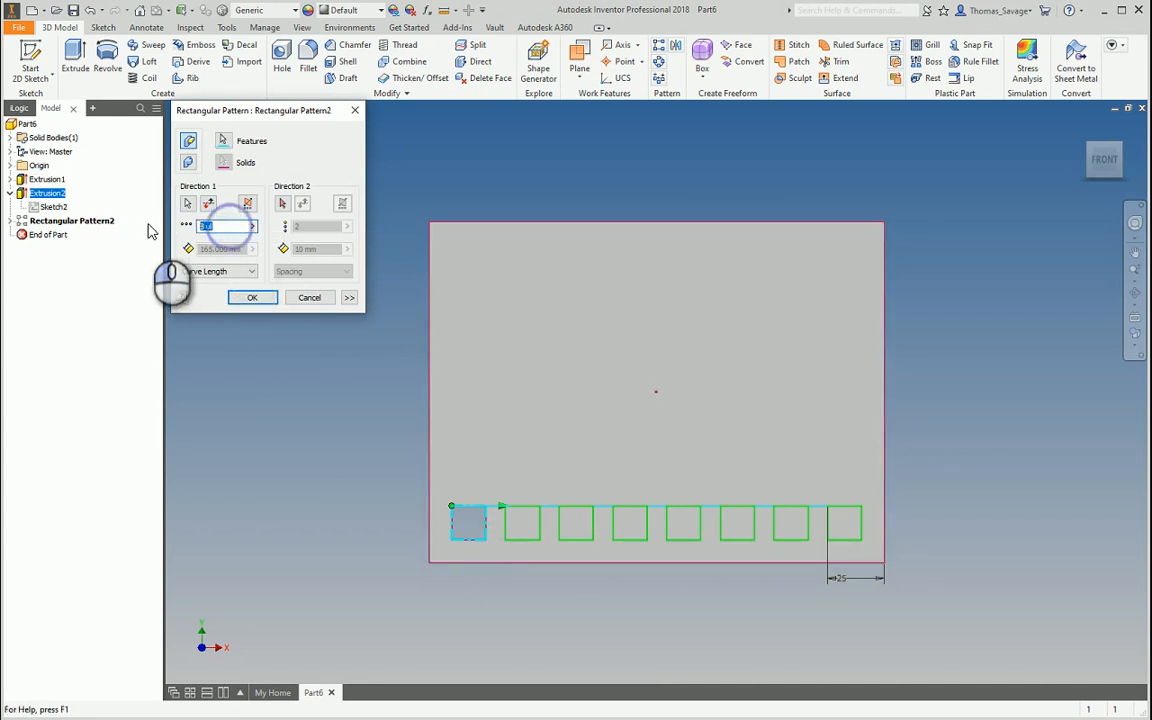
type("10")
key("Return")
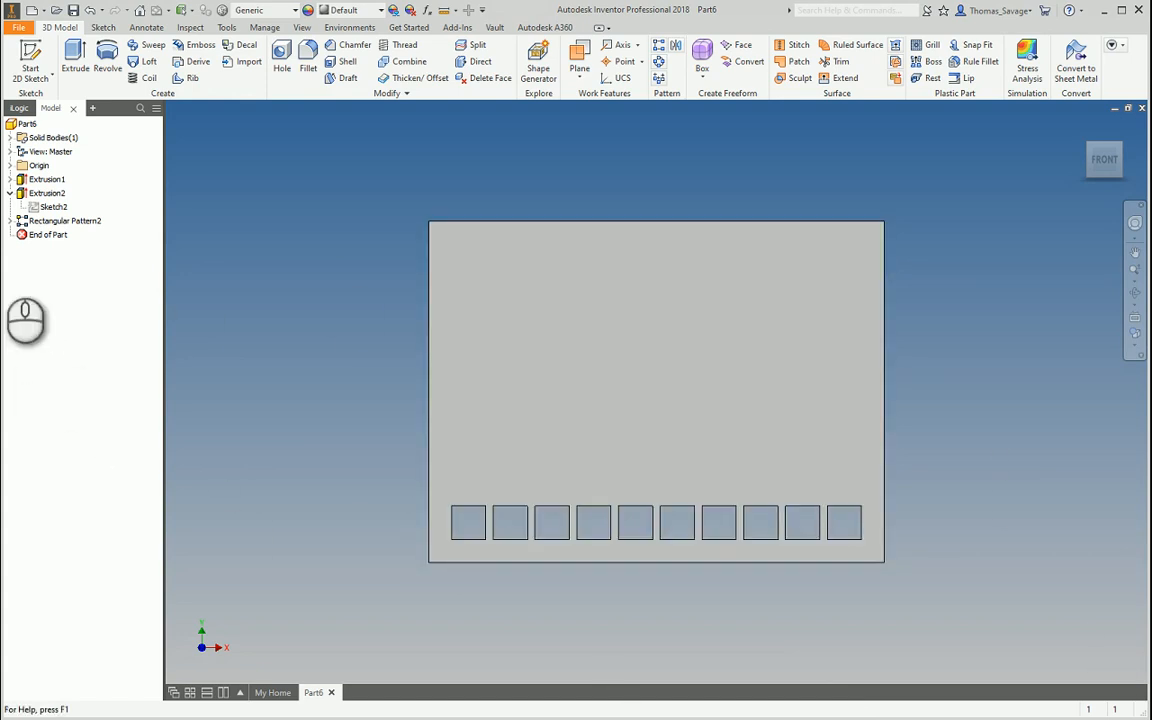
double_click(63, 222)
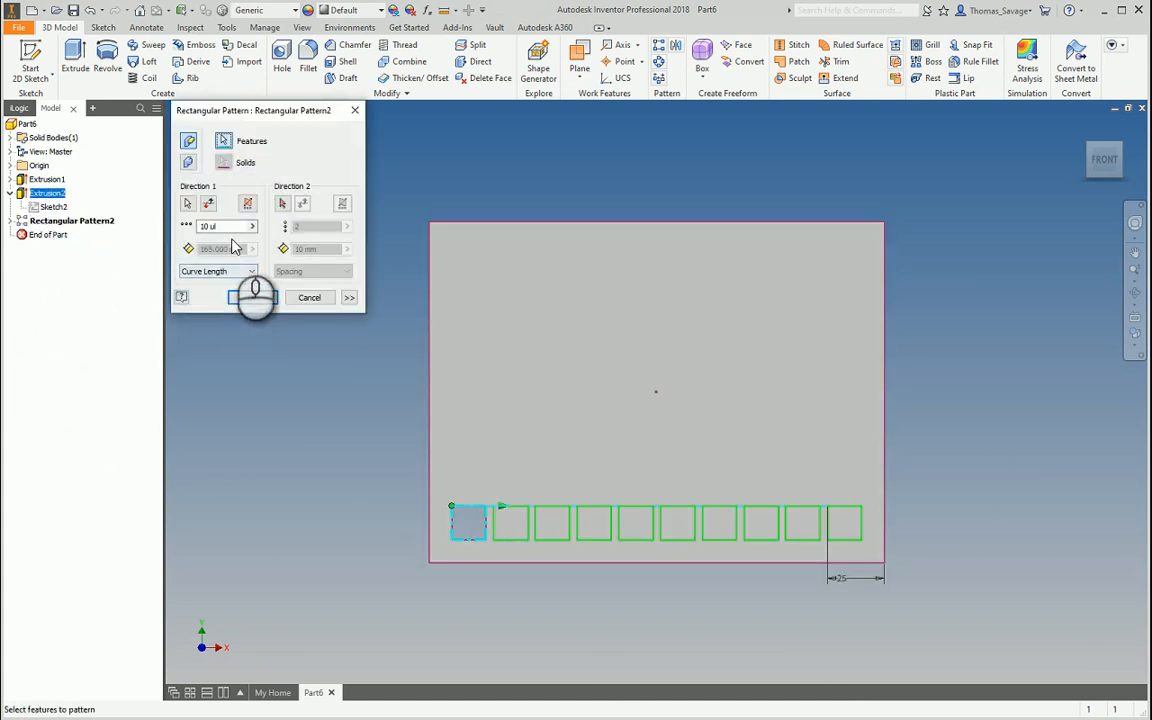
left_click(207, 227)
left_click_drag(232, 227, 130, 228)
type("8")
key("Return")
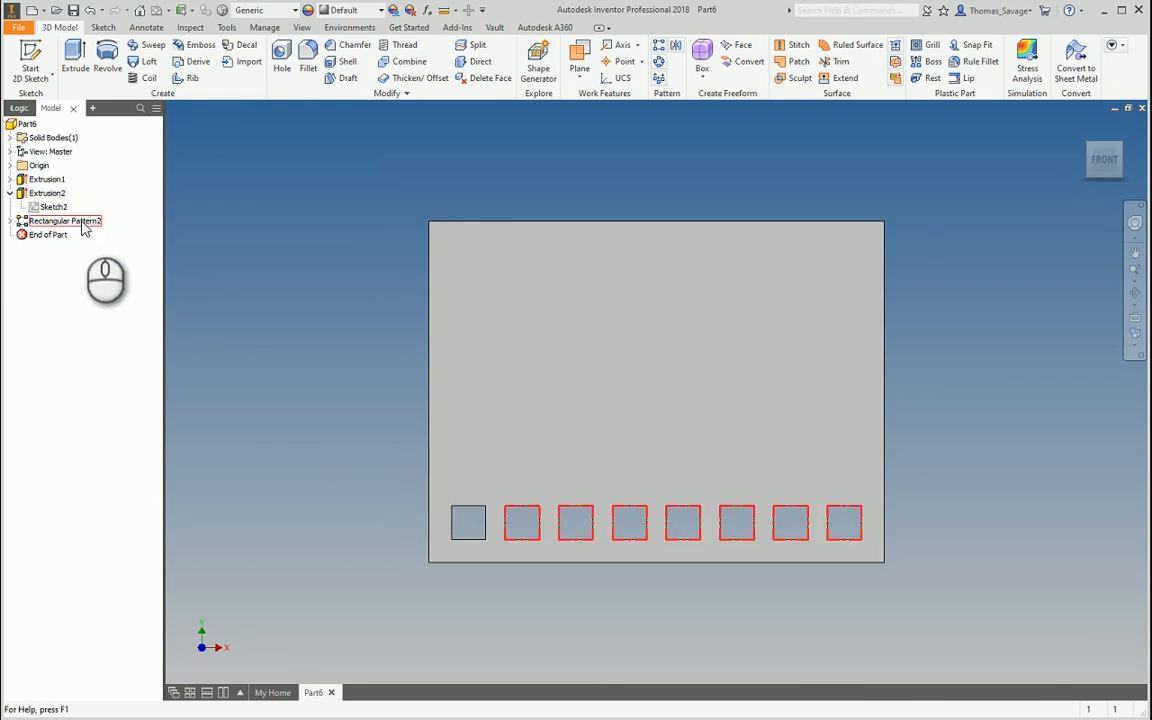
Delete Rectangular Pattern2 from the model
right_click(82, 224)
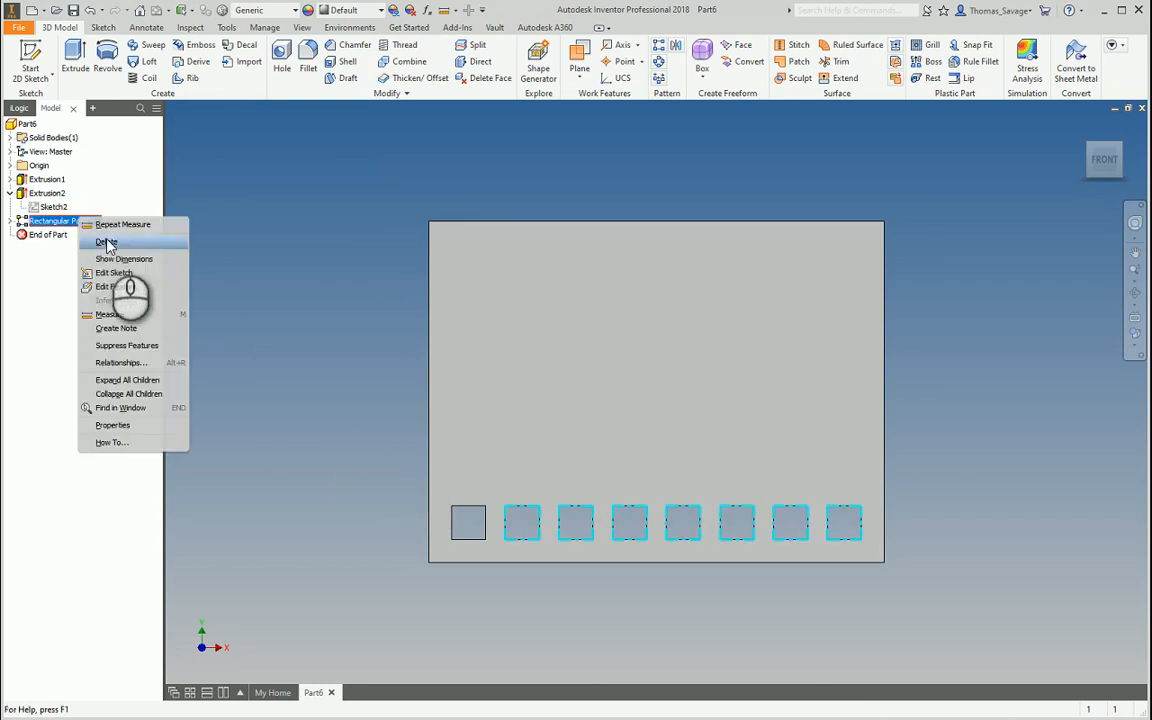
left_click(107, 241)
left_click(167, 182)
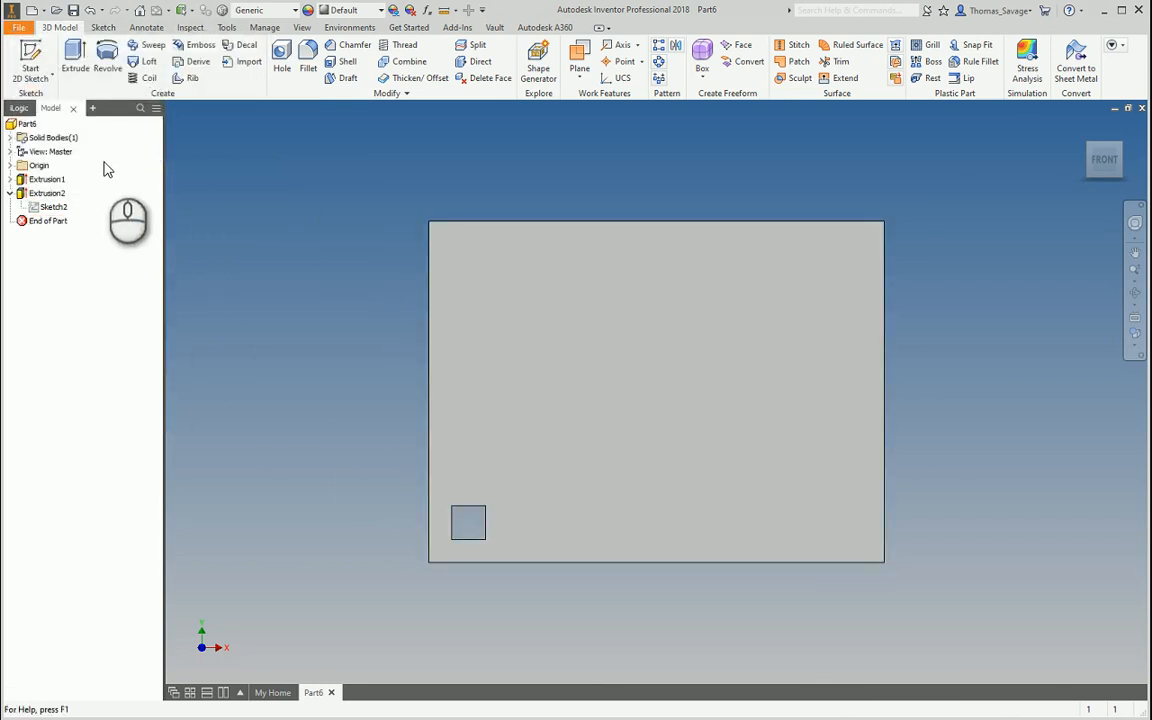
Pattern Extrusion2 along the bottom edge with 5 instances at 25 mm spacing
left_click(660, 46)
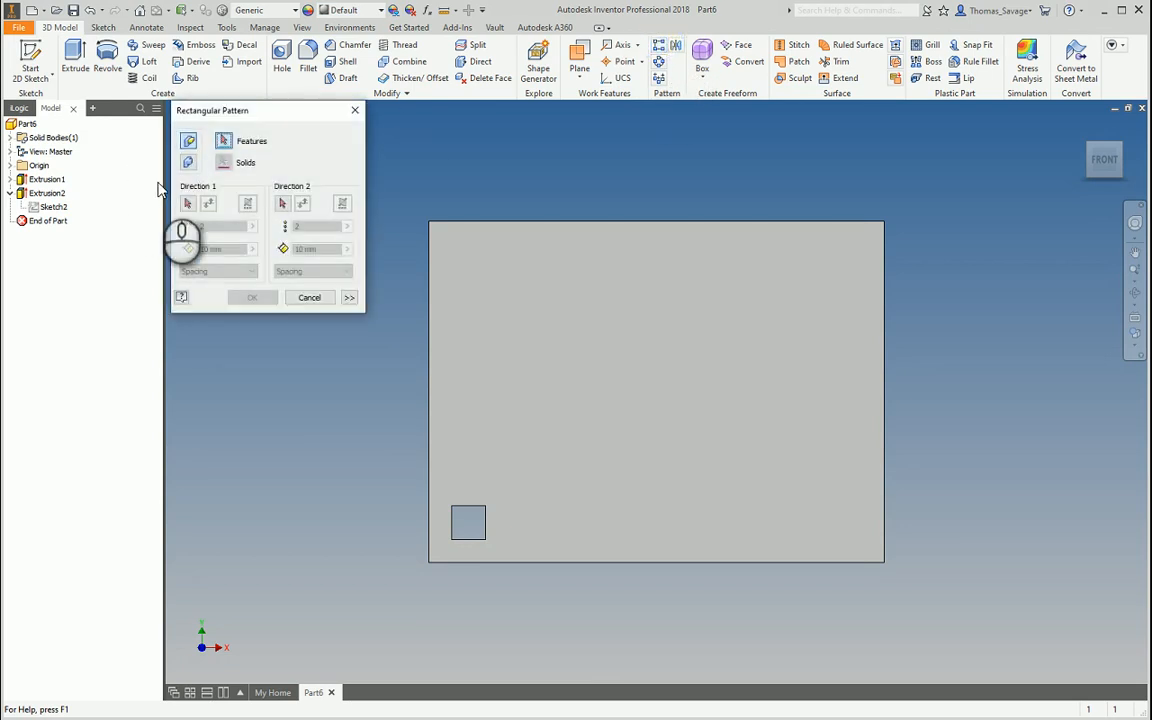
left_click(45, 194)
left_click(188, 203)
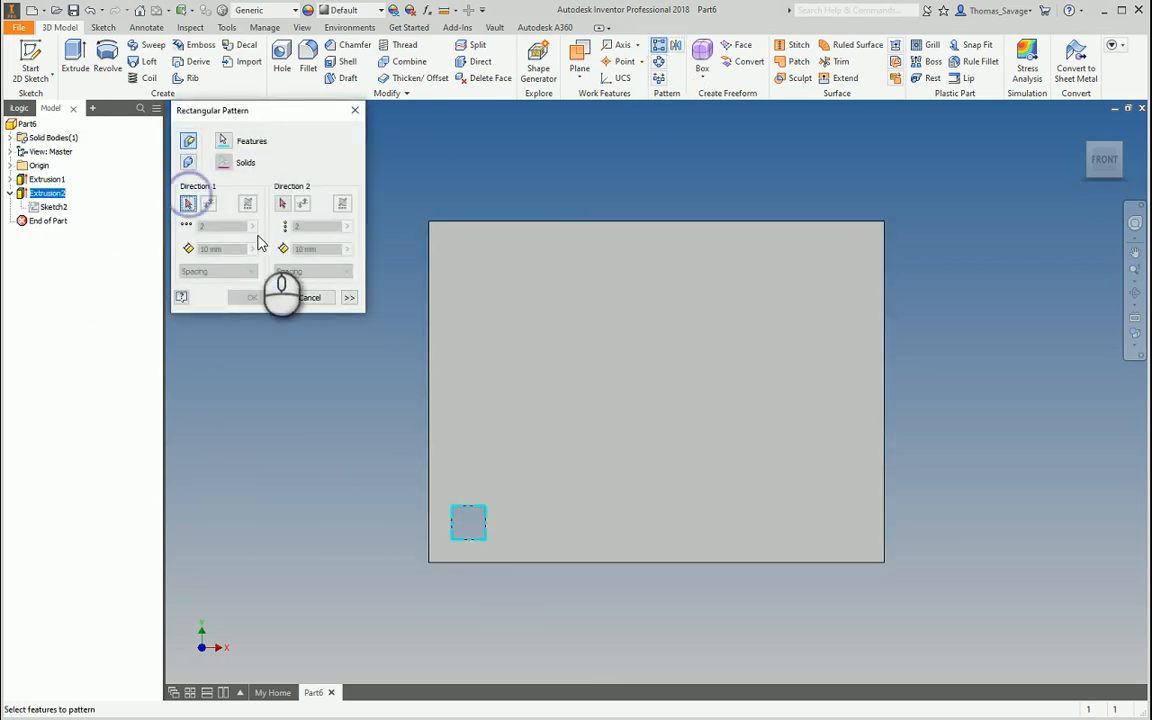
left_click(571, 562)
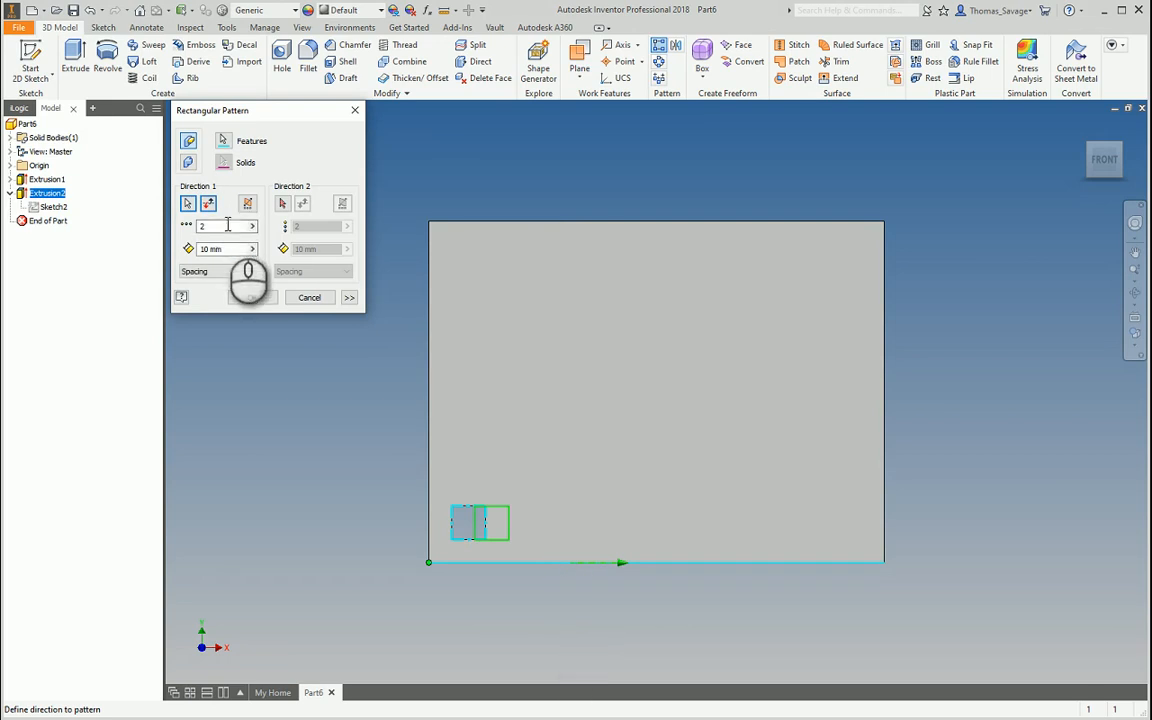
left_click(222, 226)
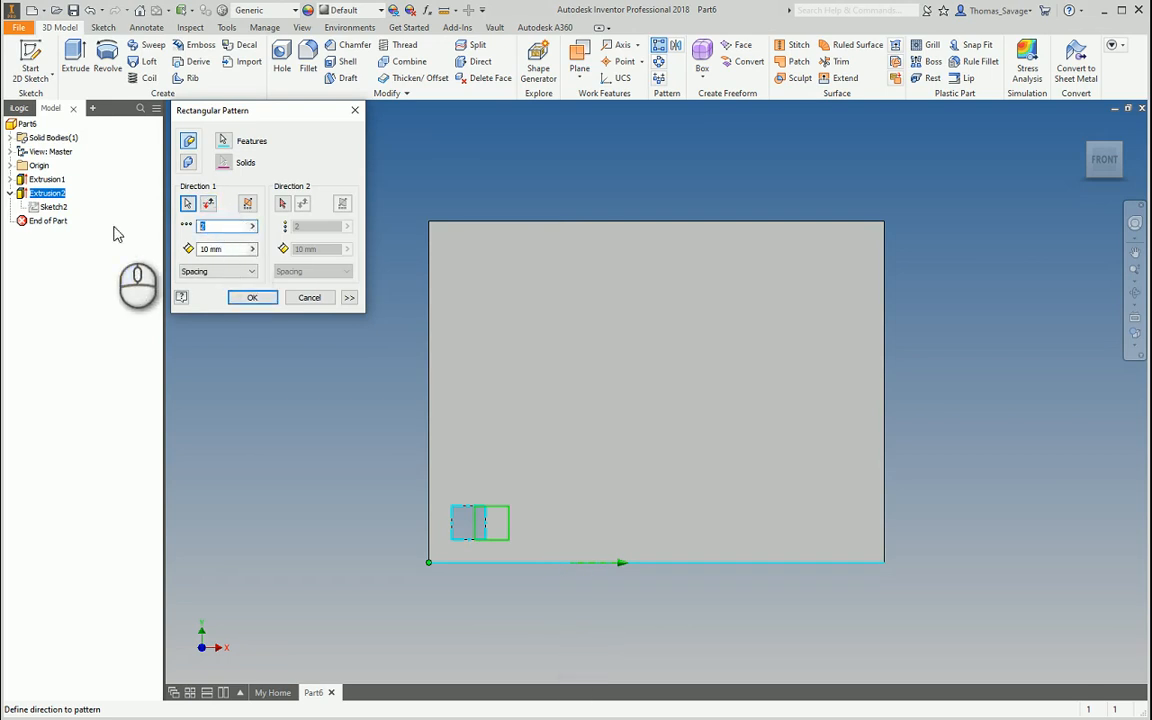
left_click(222, 248)
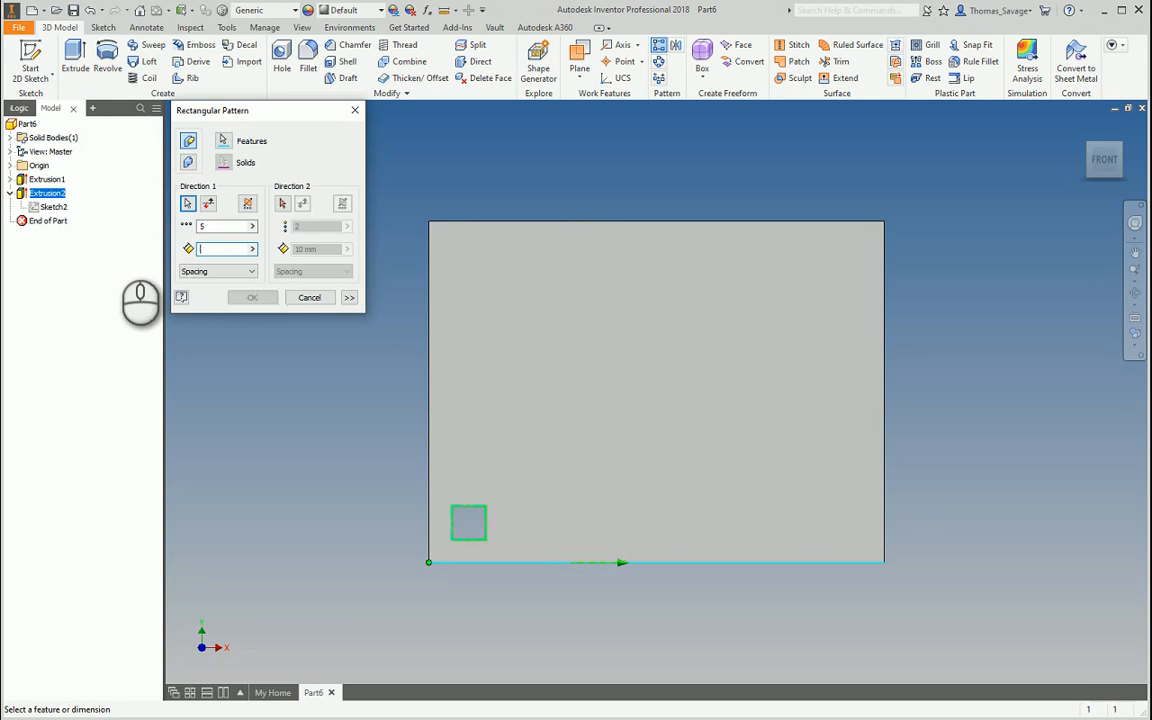
left_click(212, 249)
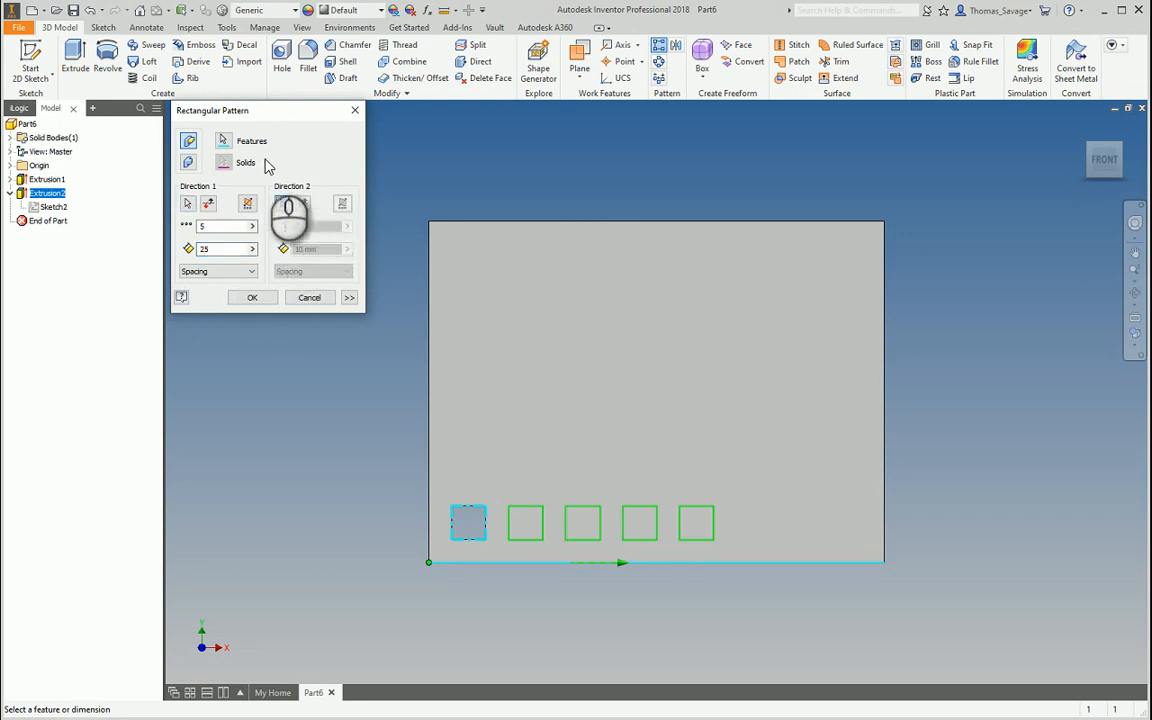
Add the flipped left edge as second direction, 5 instances at 25 mm, completing the grid
left_click(427, 428)
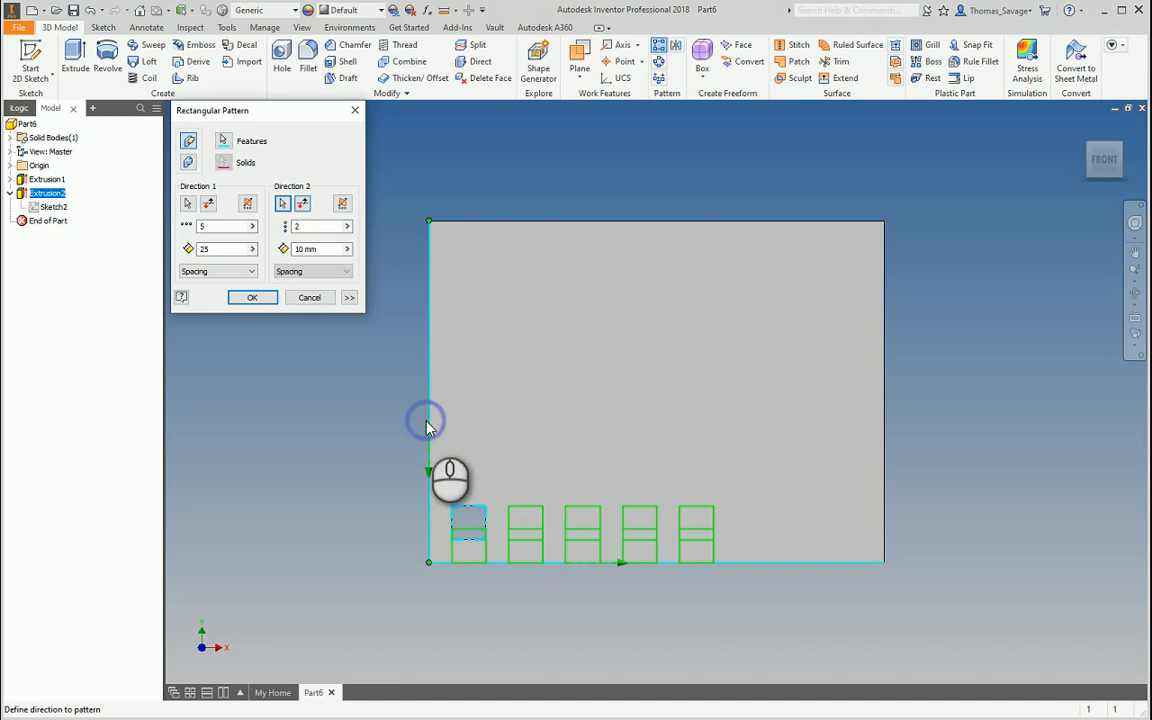
left_click(303, 203)
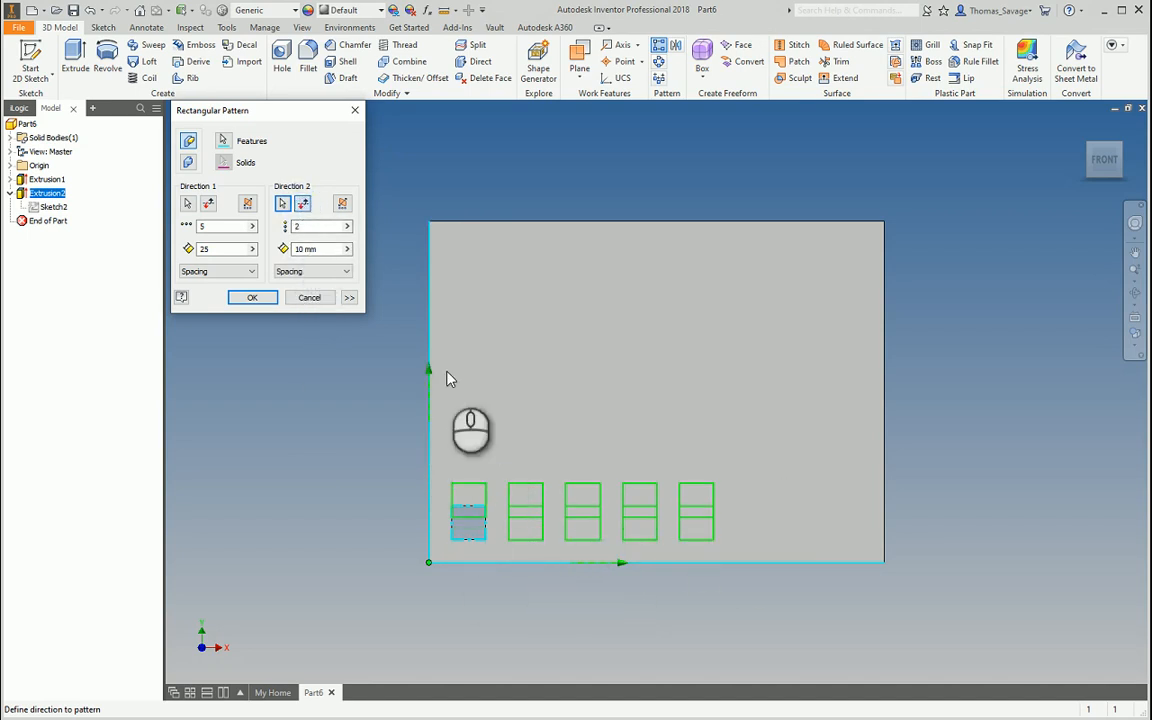
left_click(308, 223)
type("5")
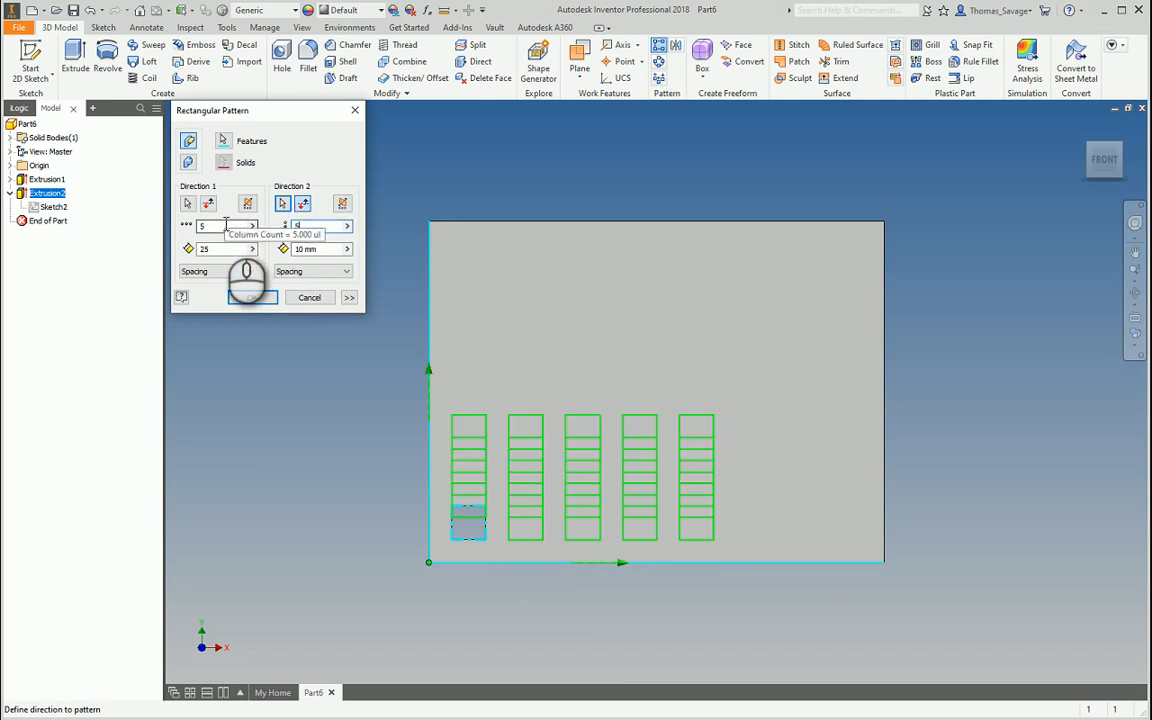
left_click(331, 249)
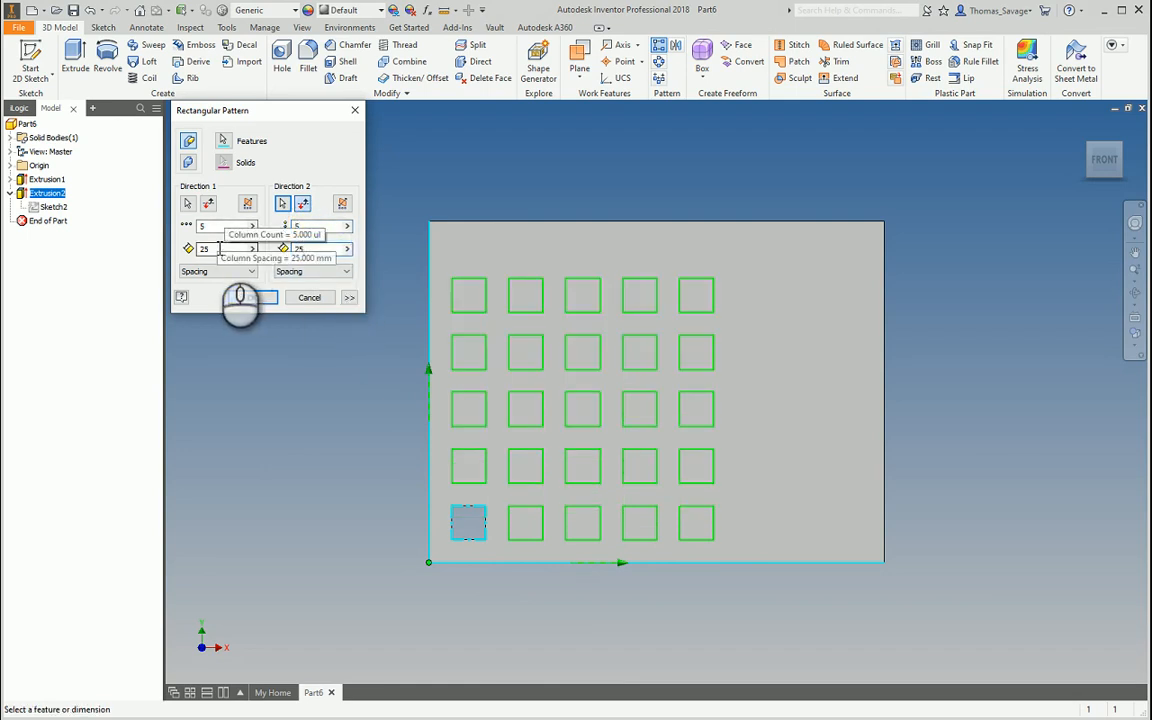
left_click(250, 297)
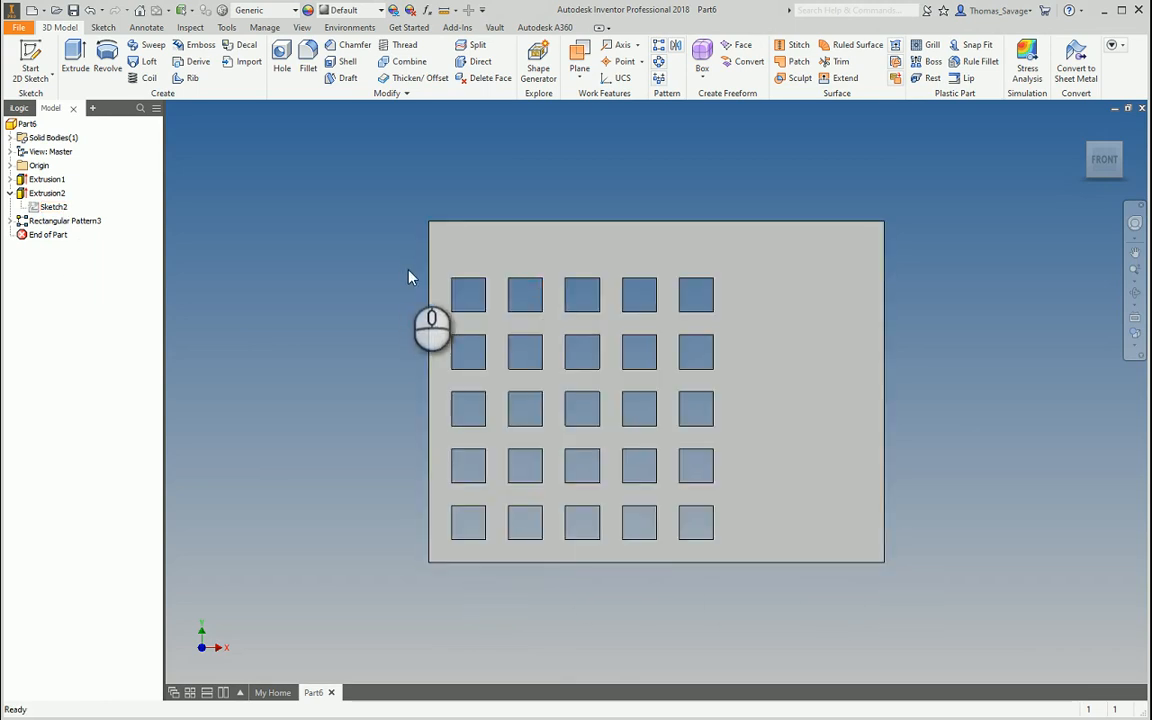
Delete Rectangular Pattern3 and start a sketch on the plate face with its edges projected
right_click(40, 221)
left_click(112, 242)
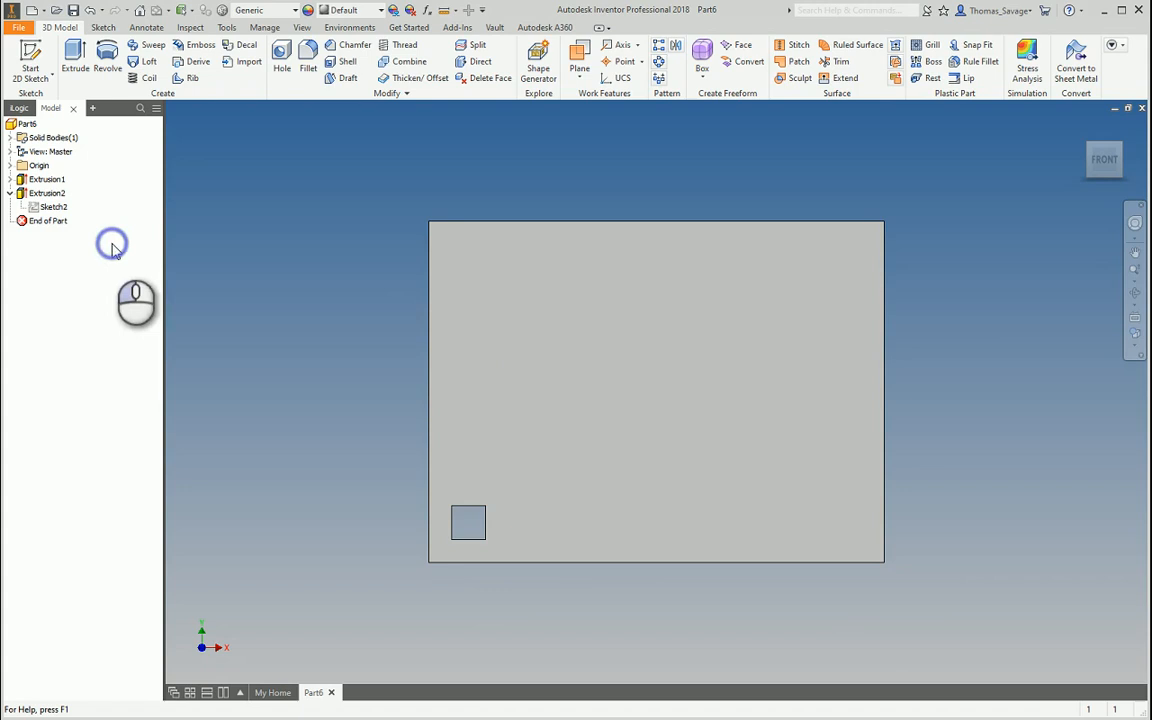
left_click(31, 62)
left_click(632, 336)
left_click(287, 62)
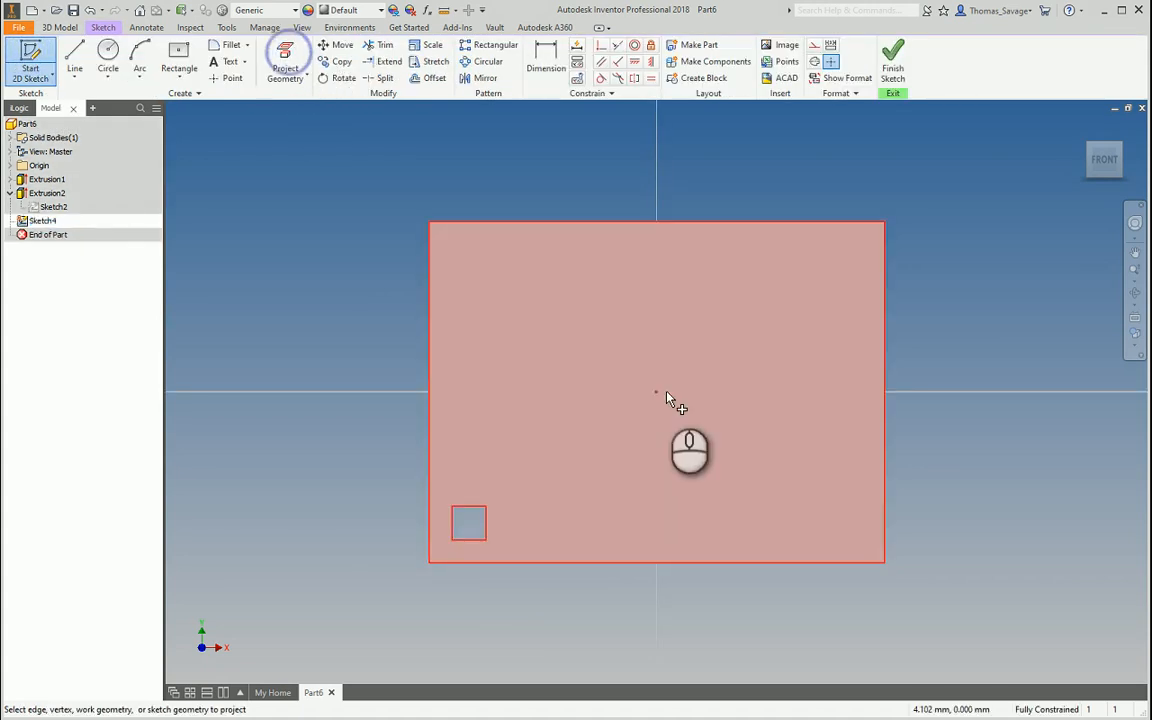
left_click(549, 314)
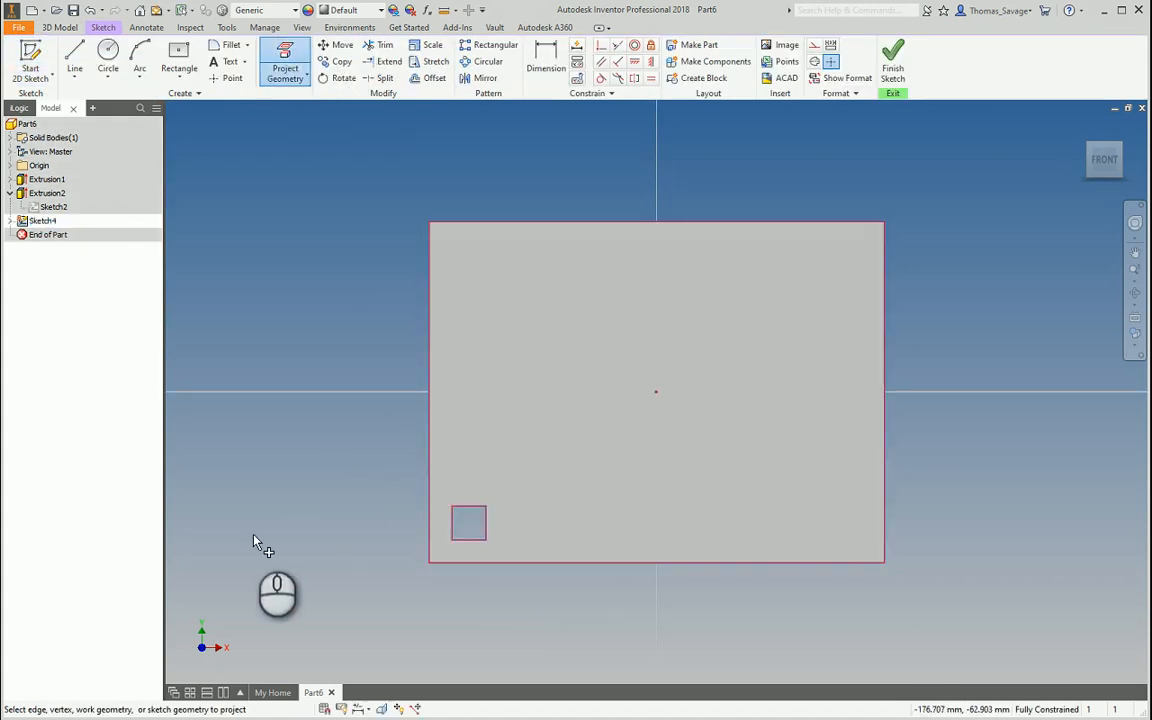
Draw a horizontal bottom line and a vertical left line from the square's lower-left corner
left_click(74, 60)
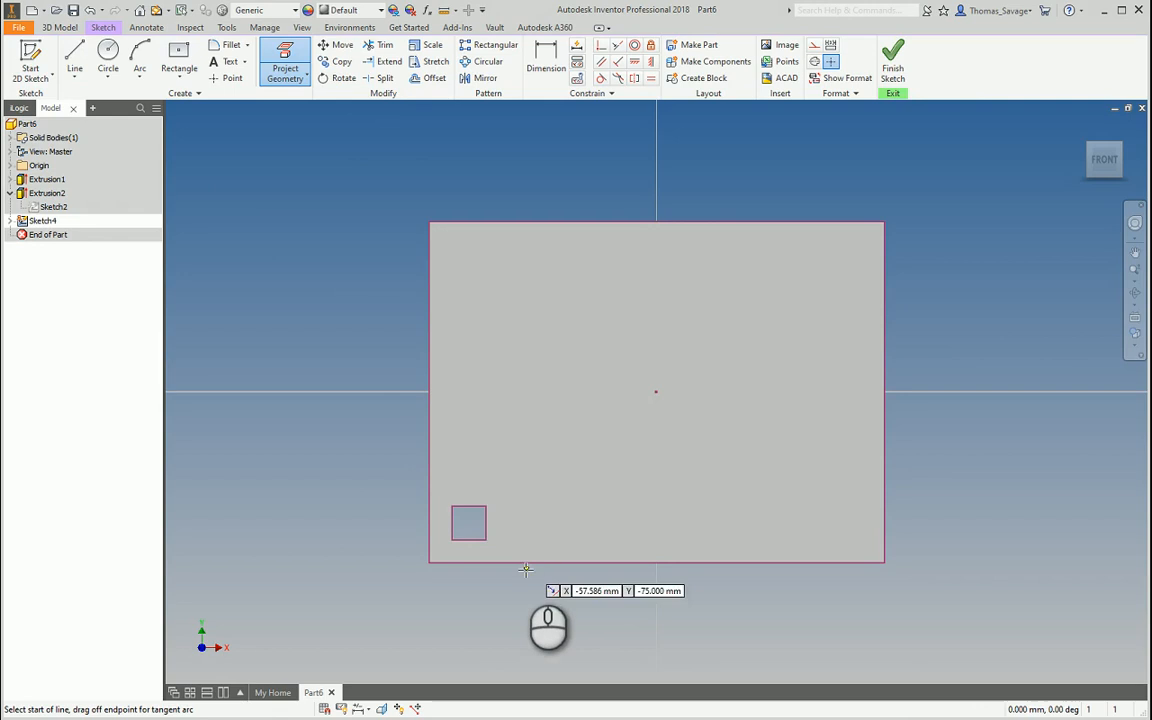
left_click(453, 538)
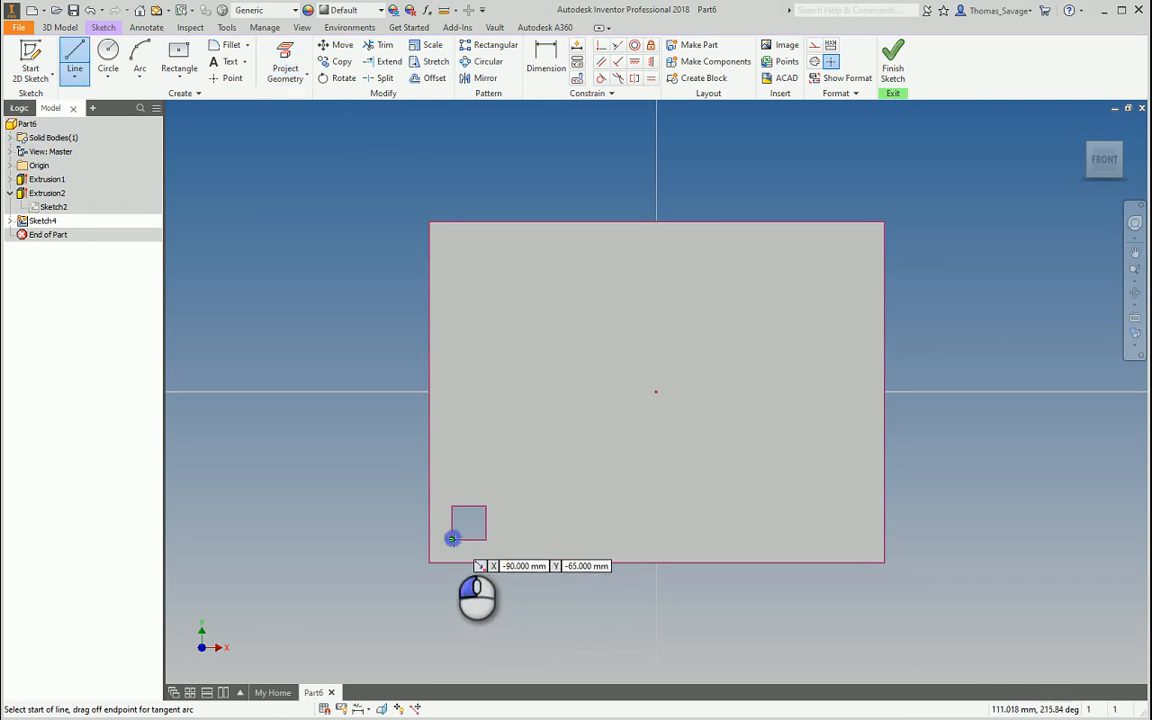
left_click(830, 536)
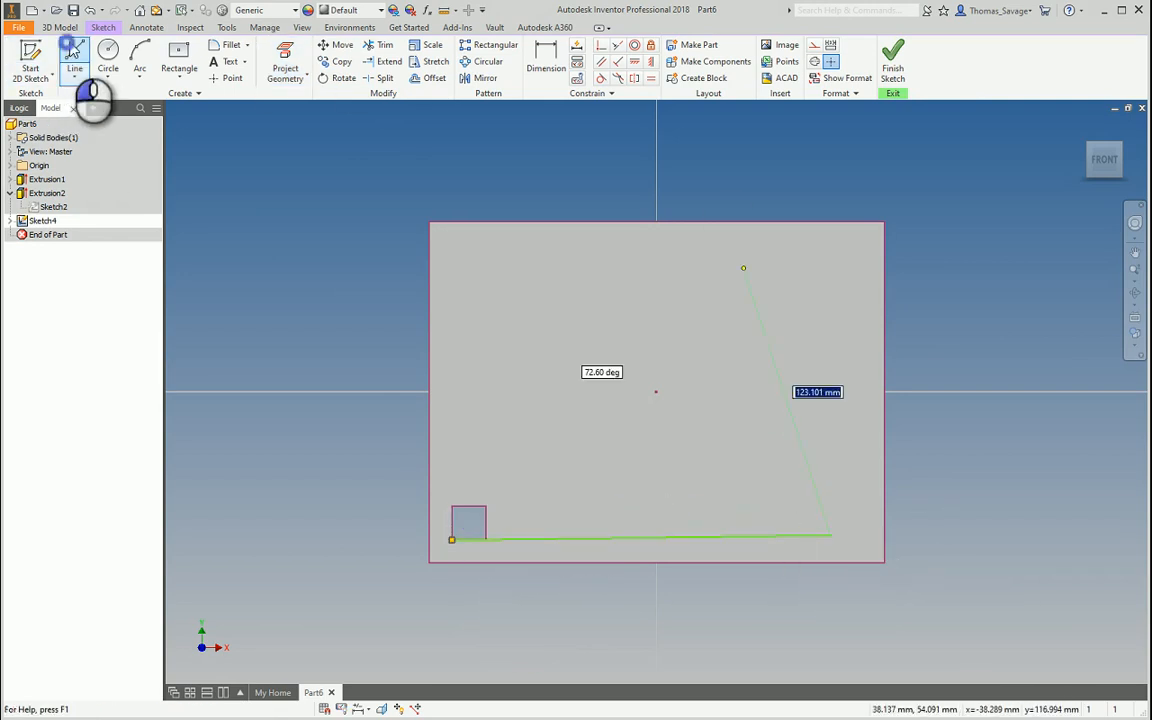
left_click(74, 60)
left_click(453, 541)
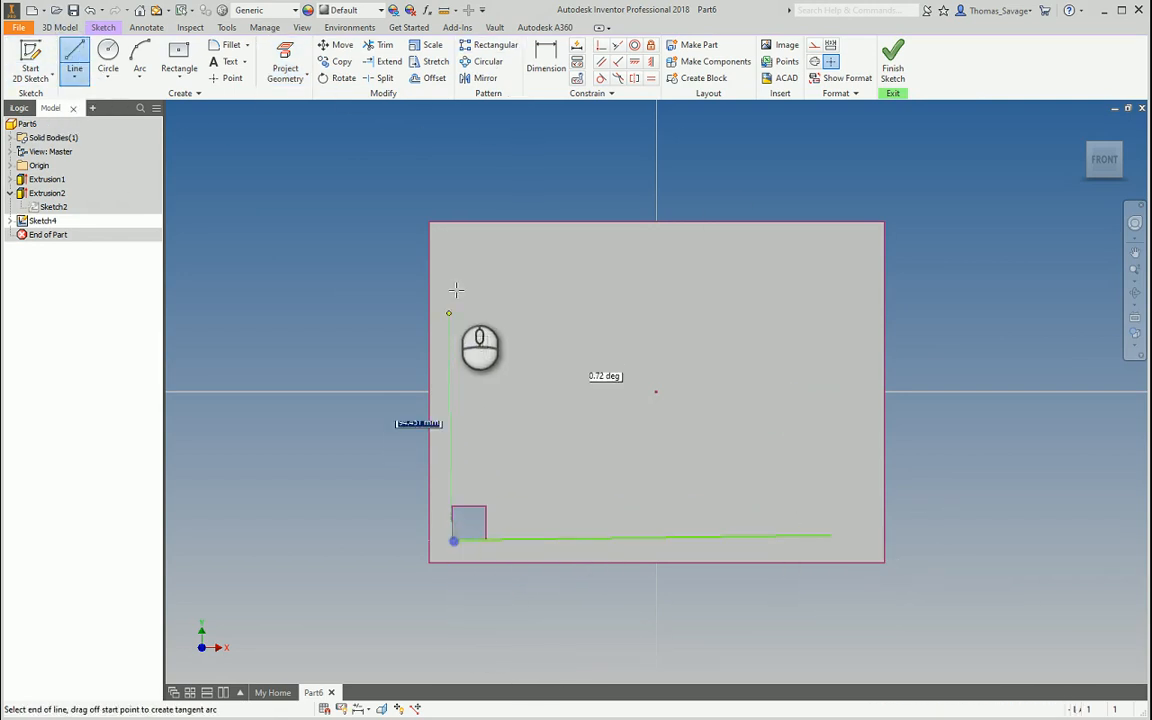
left_click(453, 256)
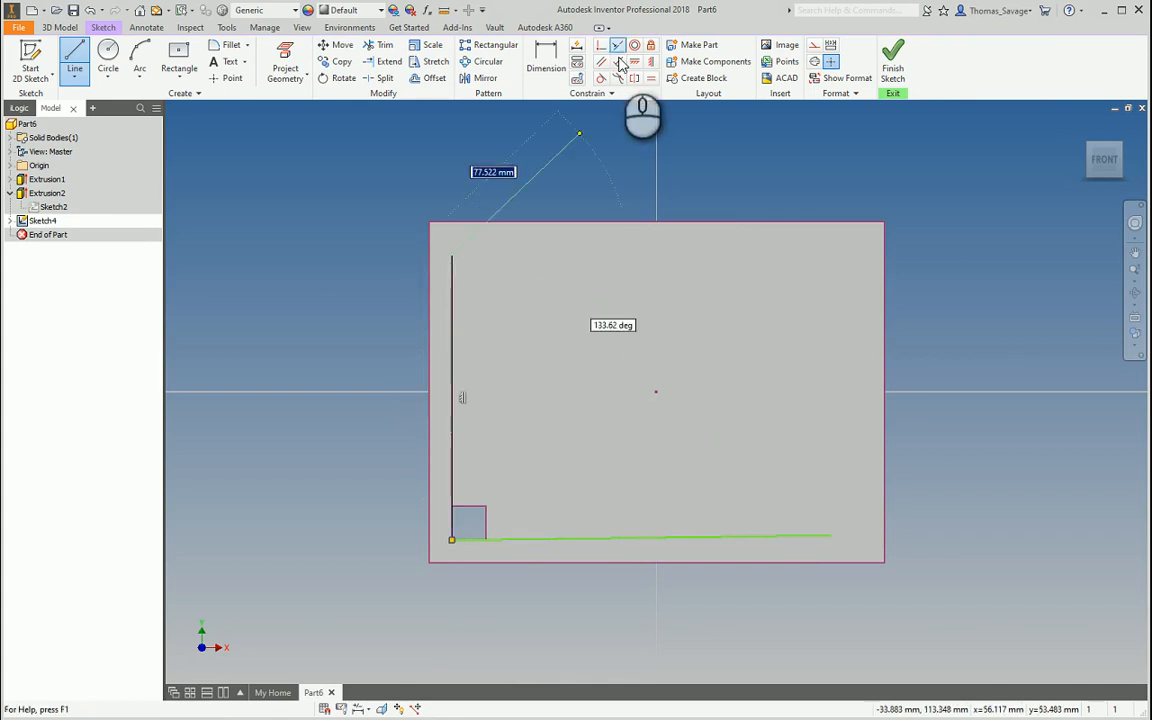
left_click(634, 61)
left_click(782, 540)
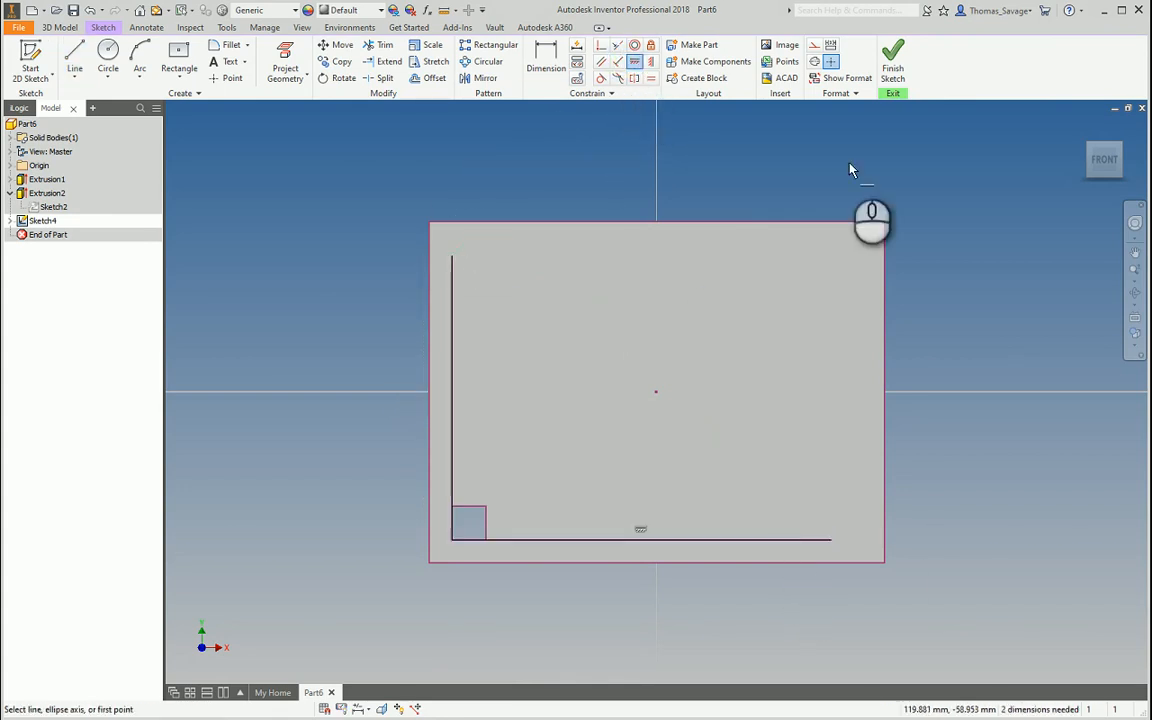
Dimension the line ends 25 mm from the plate's right and top edges, then finish the sketch
left_click(545, 60)
left_click(882, 540)
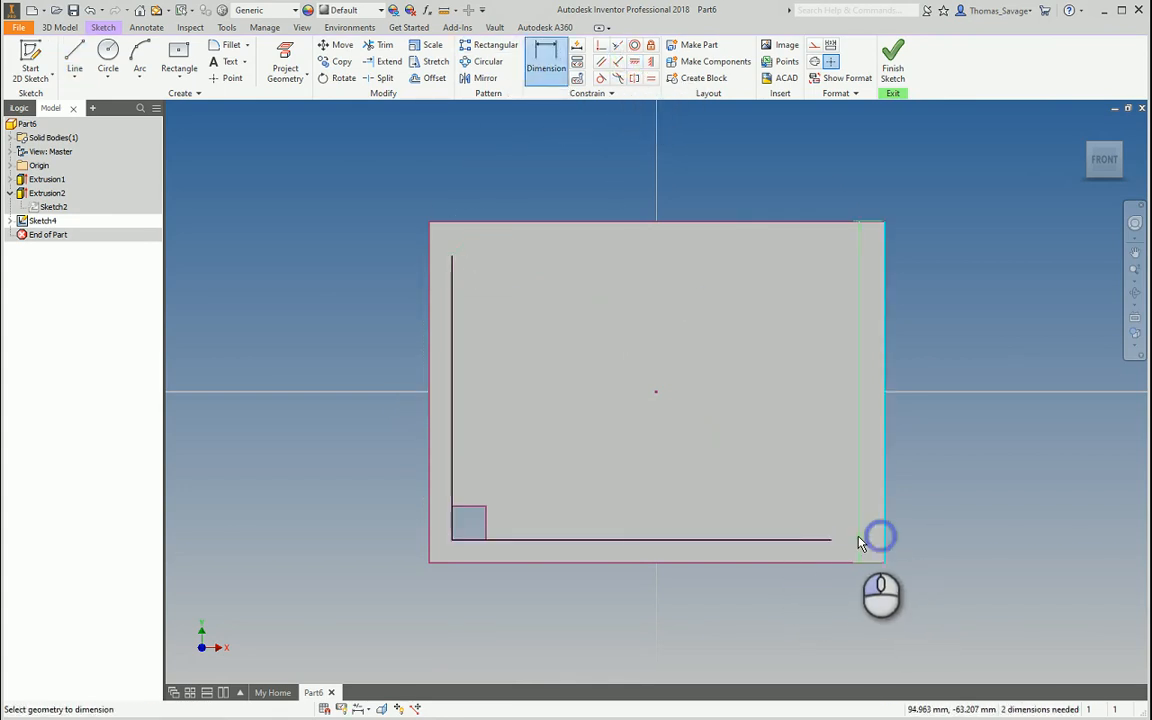
left_click(828, 538)
left_click(827, 495)
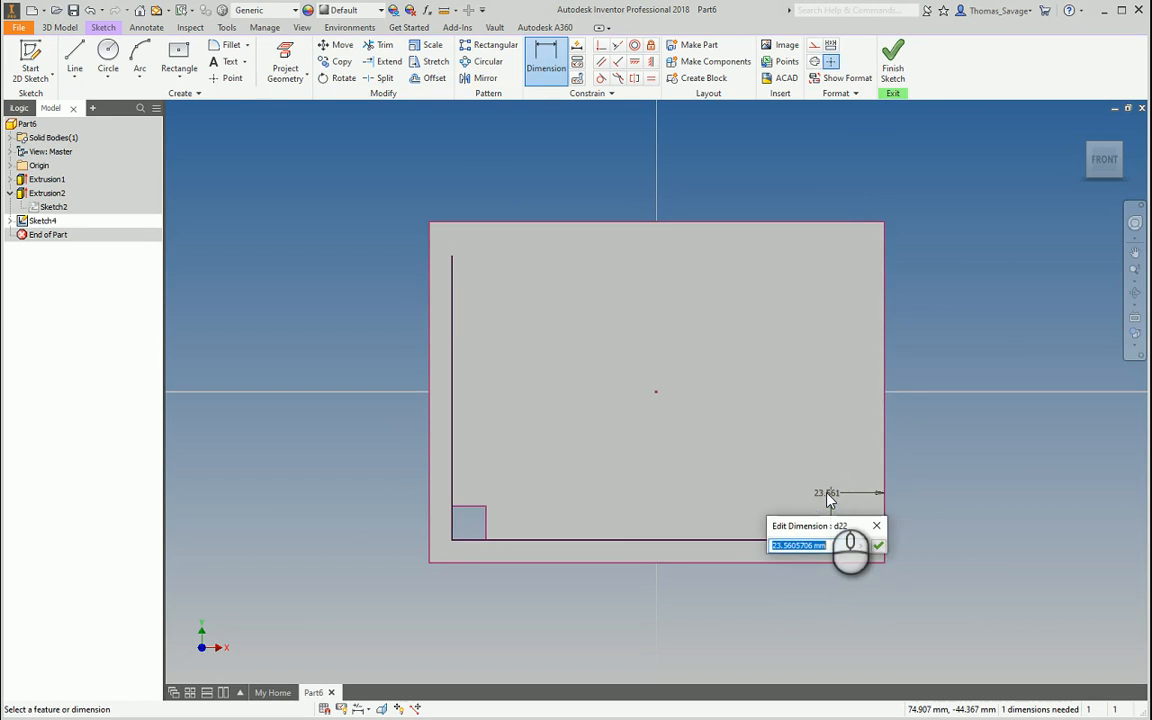
type("25")
key("Return")
left_click(457, 229)
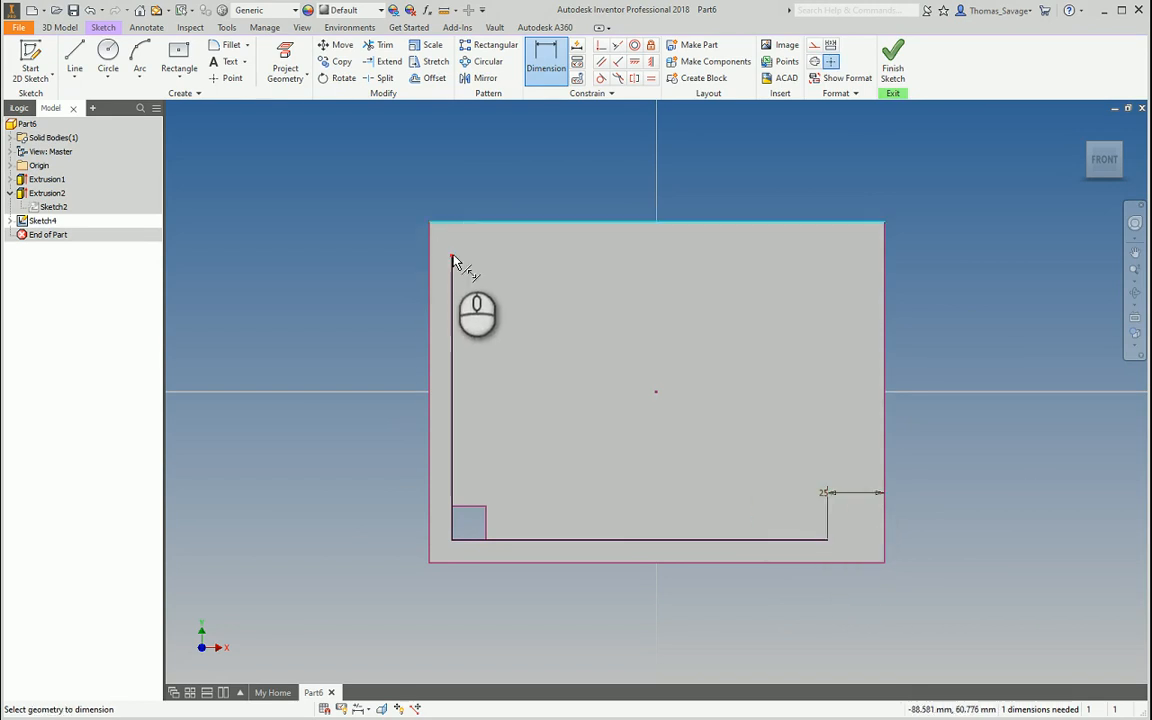
left_click(452, 258)
left_click(483, 246)
type("25")
key("Return")
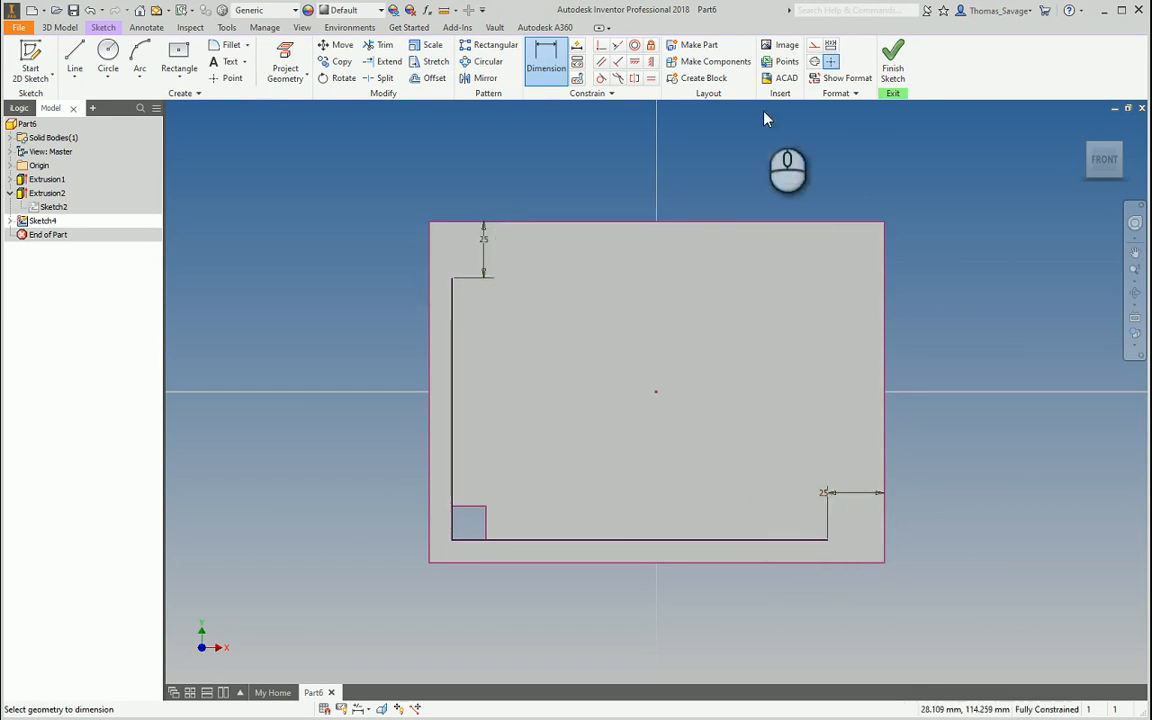
left_click(893, 62)
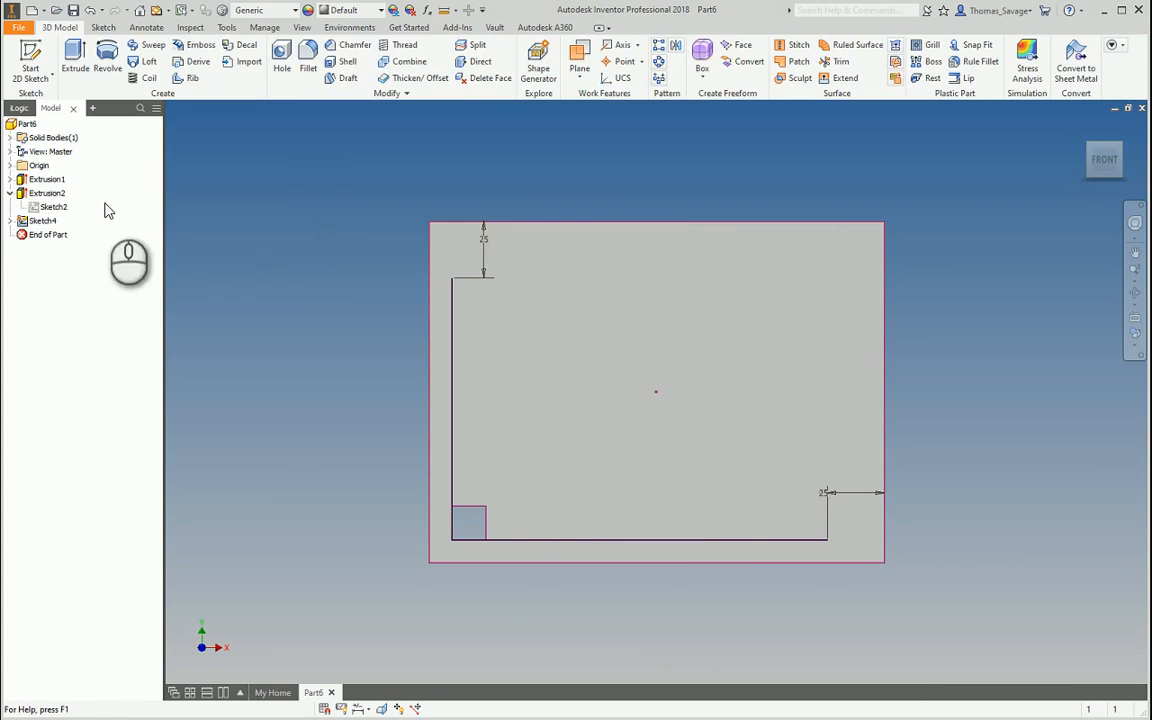
Try a rectangular pattern of Extrusion2 along the bottom sketch line
left_click(658, 46)
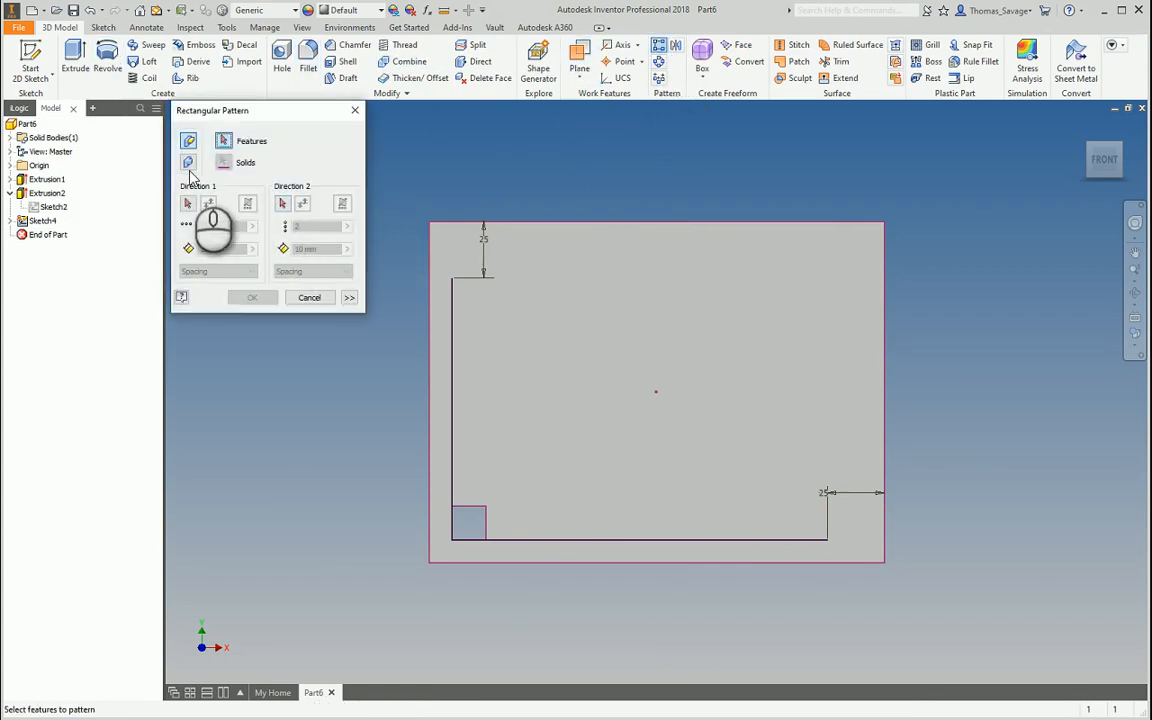
left_click(47, 193)
left_click(187, 203)
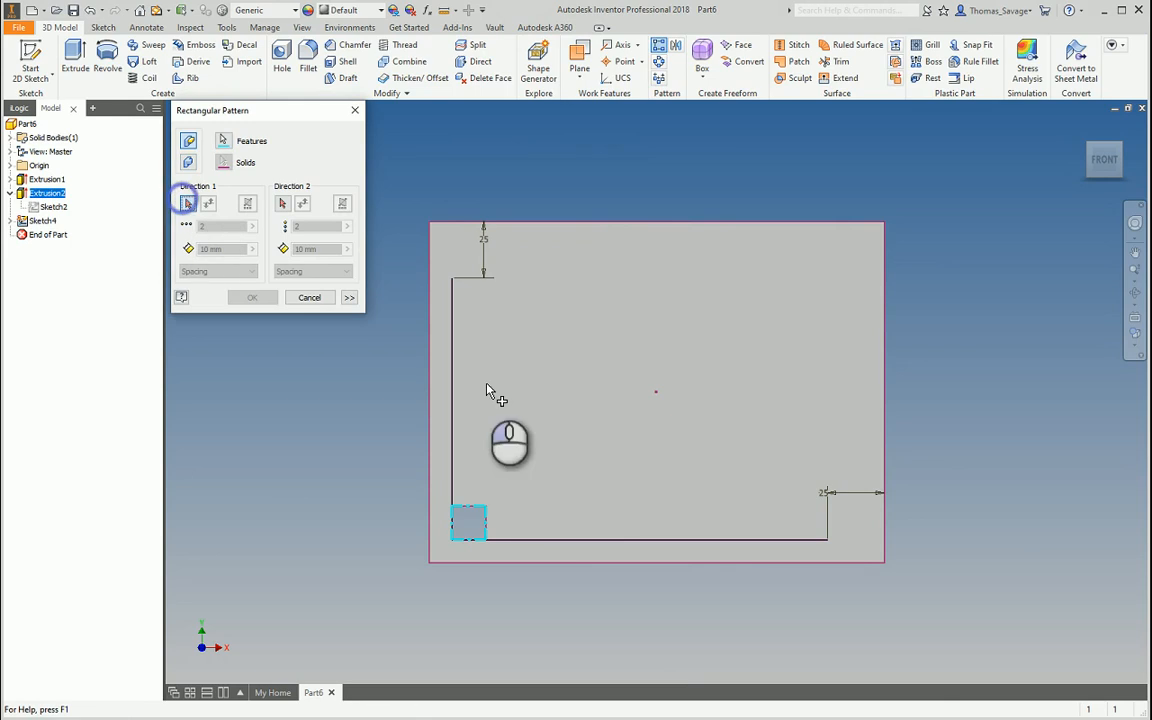
left_click(552, 540)
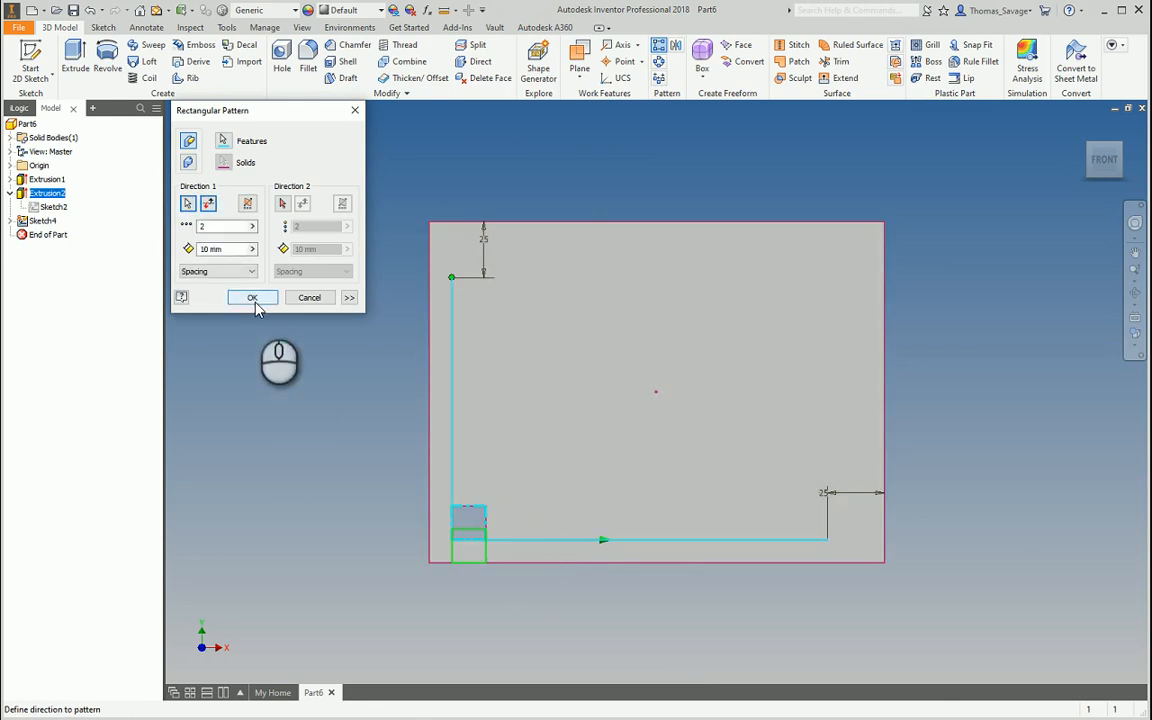
left_click(252, 298)
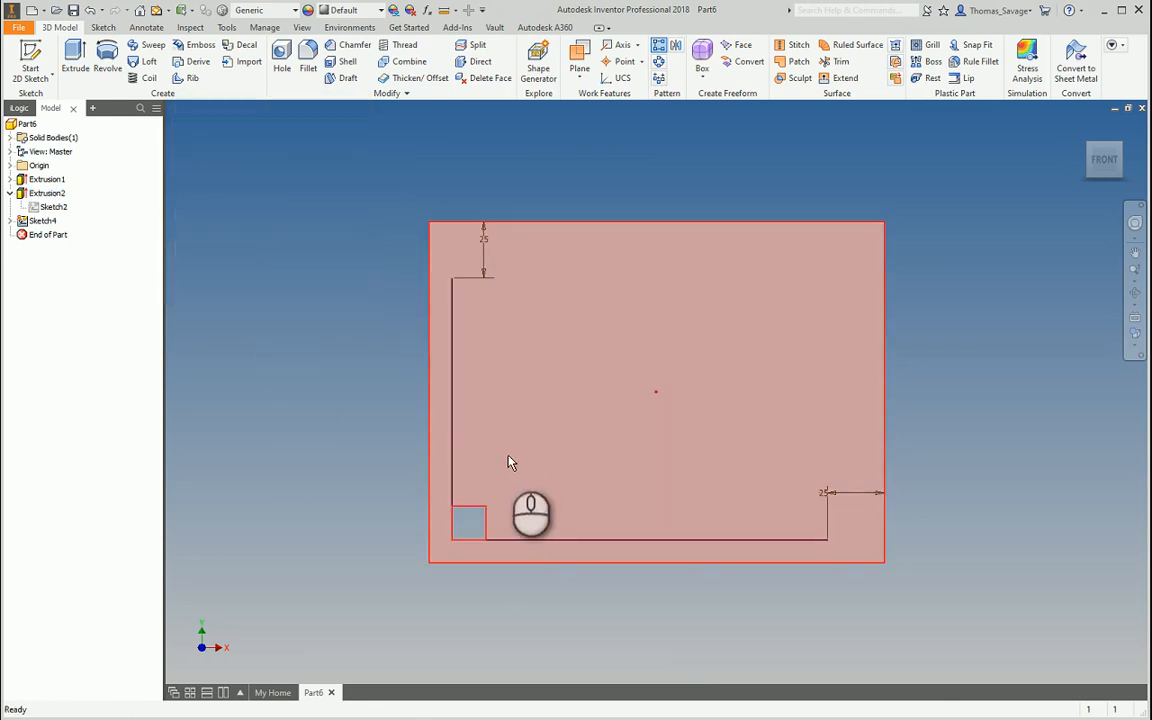
Delete the vertical line and its 25 mm dimension from Sketch4
double_click(38, 221)
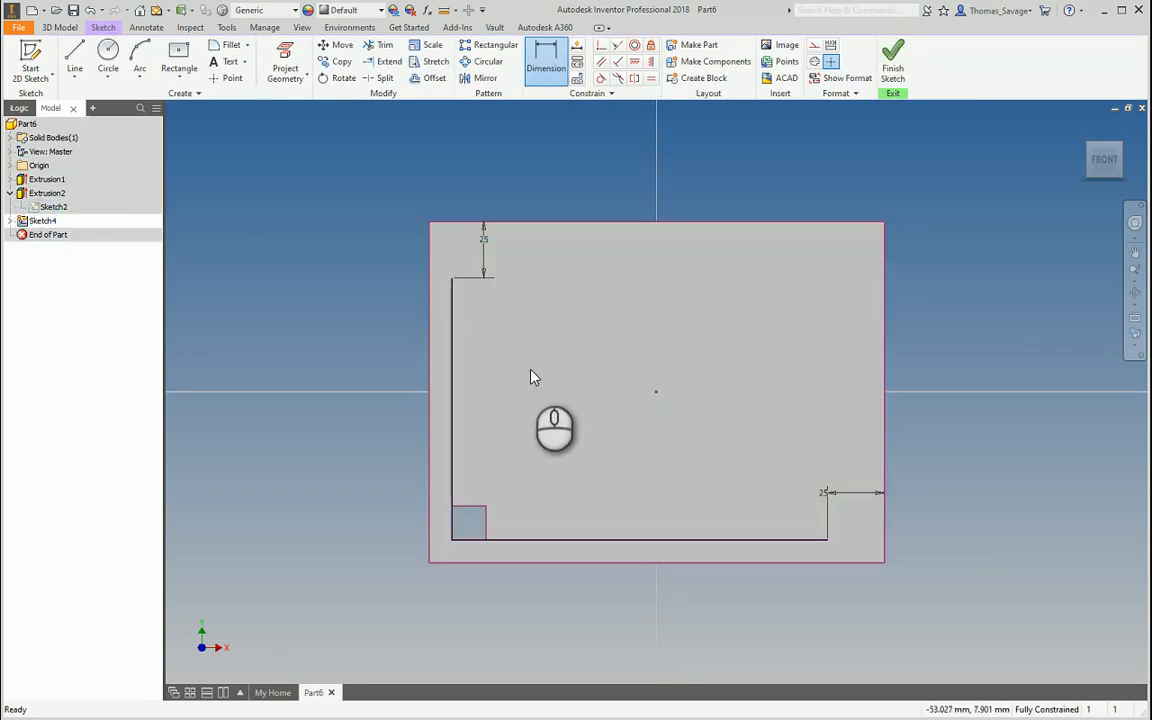
key("Escape")
left_click_drag(504, 353, 440, 270)
key("Delete")
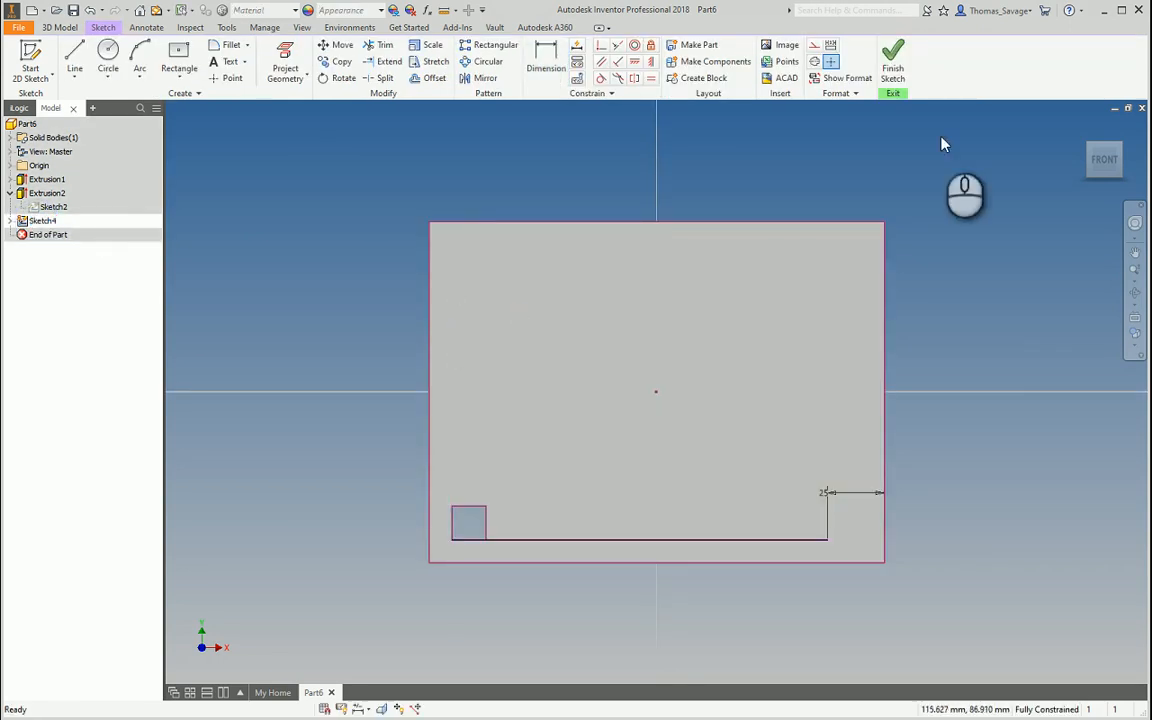
left_click(893, 62)
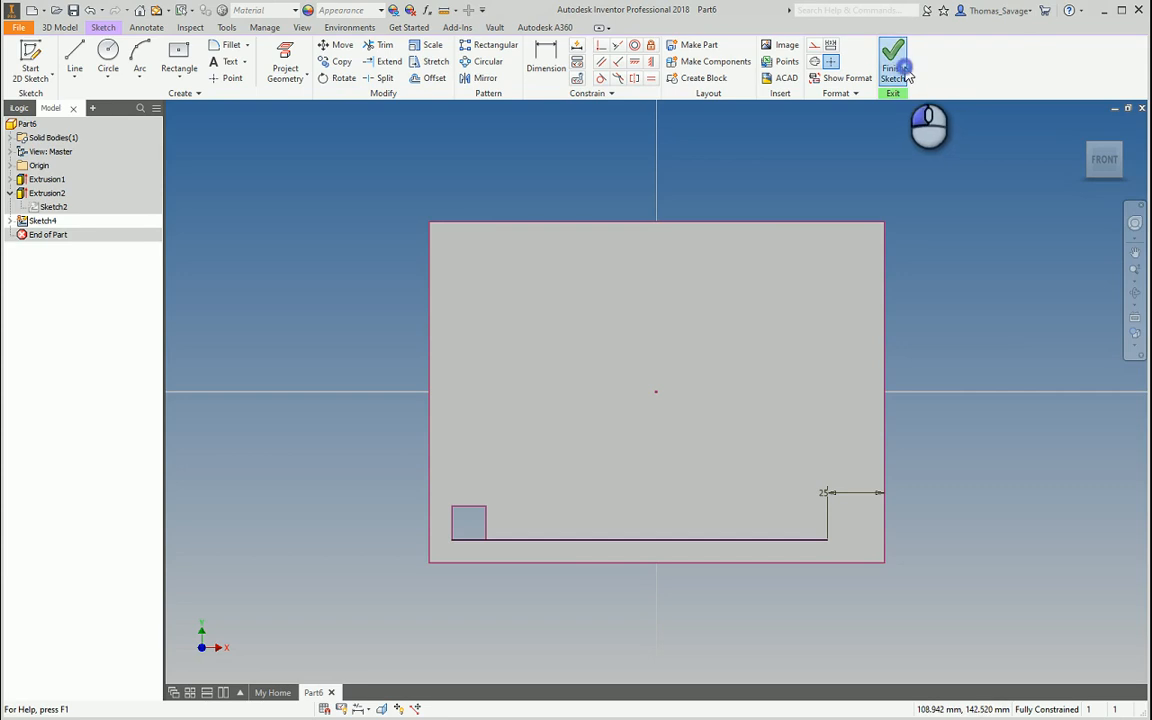
Start a new sketch on the plate face, project geometry, and draw a vertical line from the square's corner
left_click(32, 62)
left_click(652, 412)
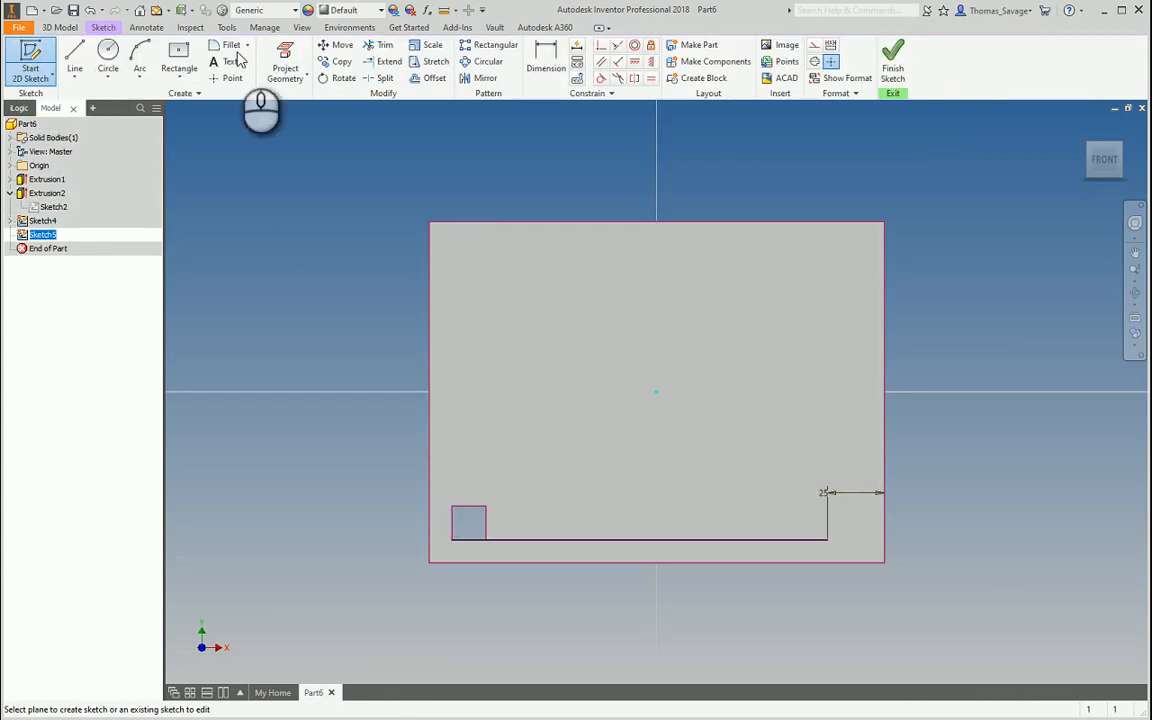
left_click(285, 65)
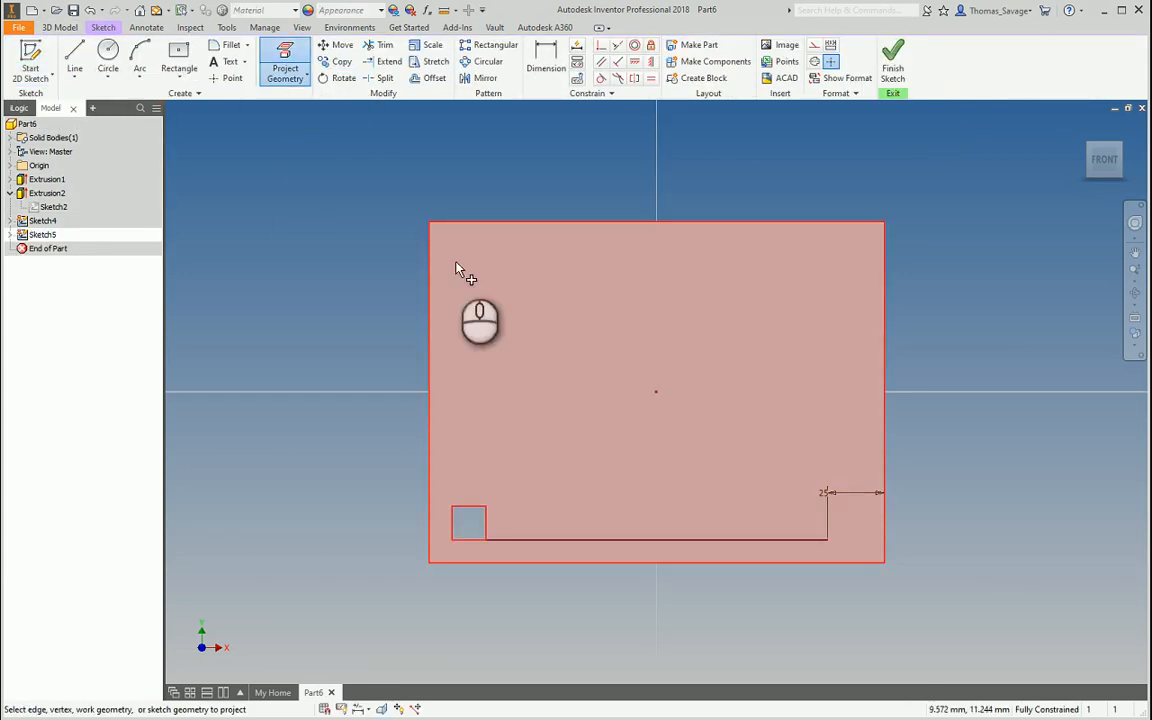
left_click(77, 52)
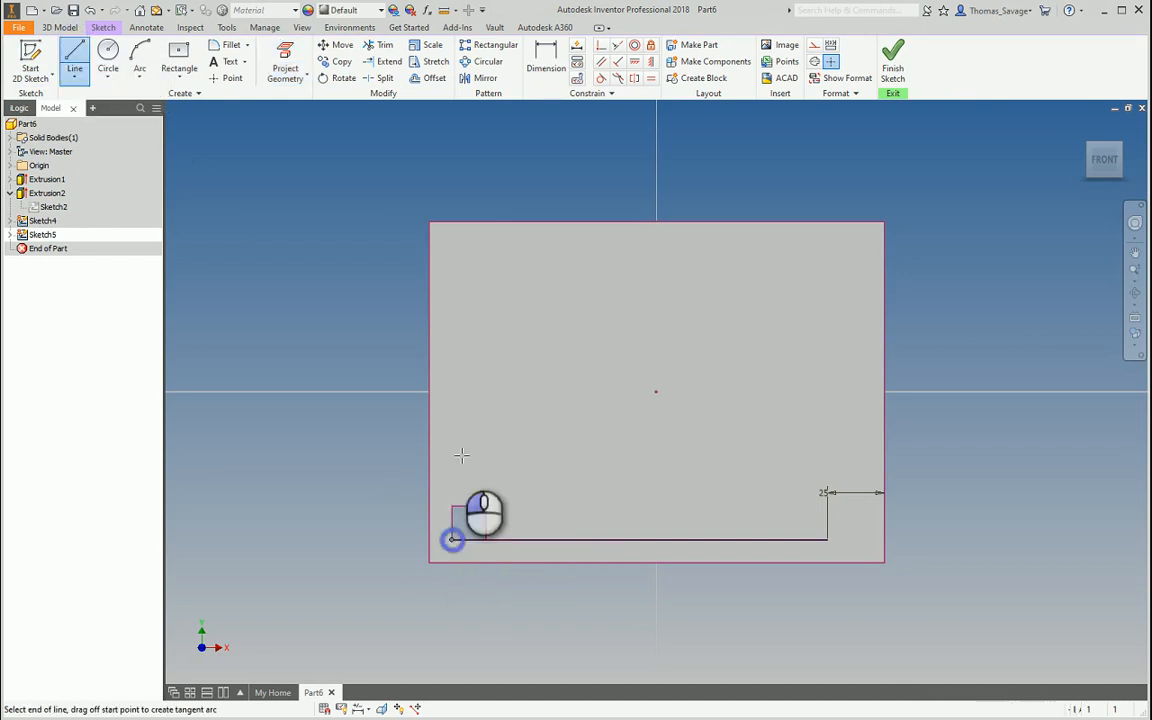
left_click(452, 539)
left_click(452, 257)
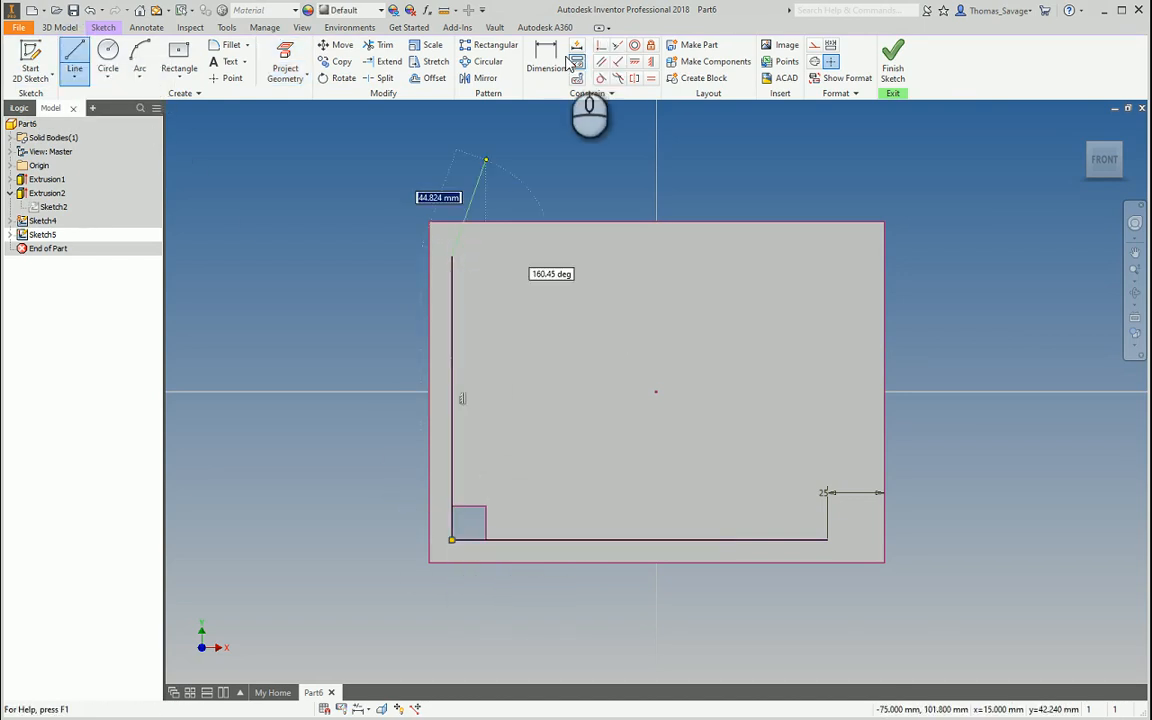
Dimension the line's top end 25 mm below the plate's top edge and finish the sketch
left_click(546, 55)
left_click(452, 257)
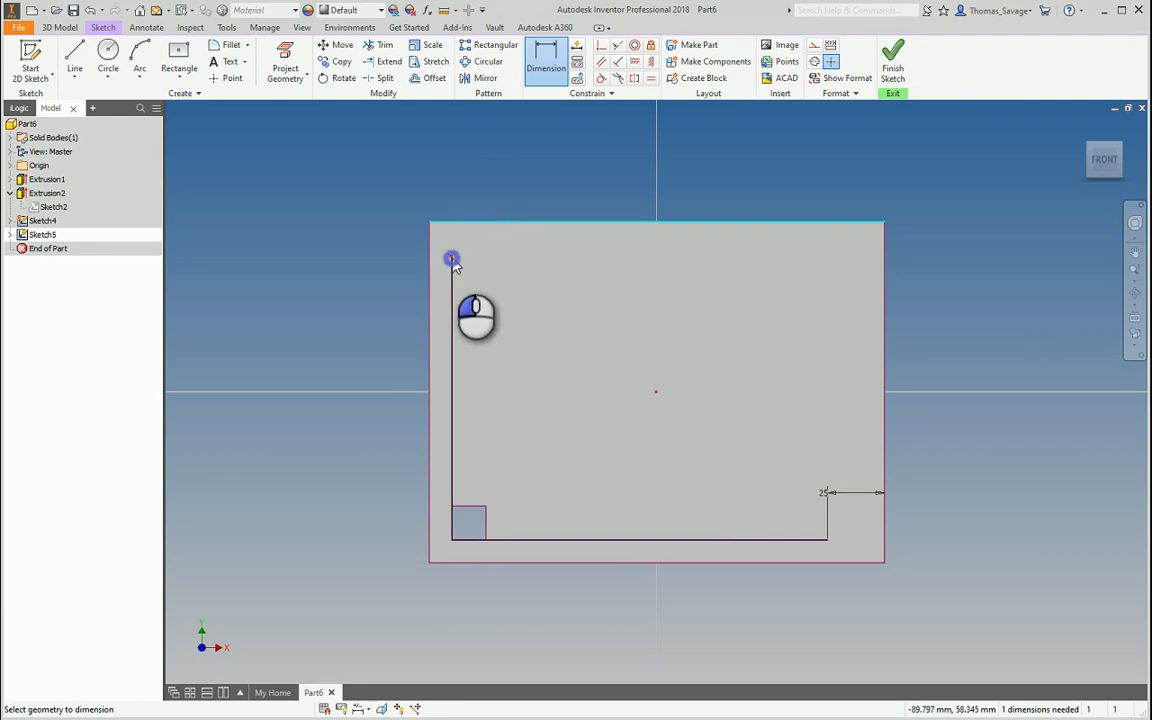
left_click(480, 254)
key("Return")
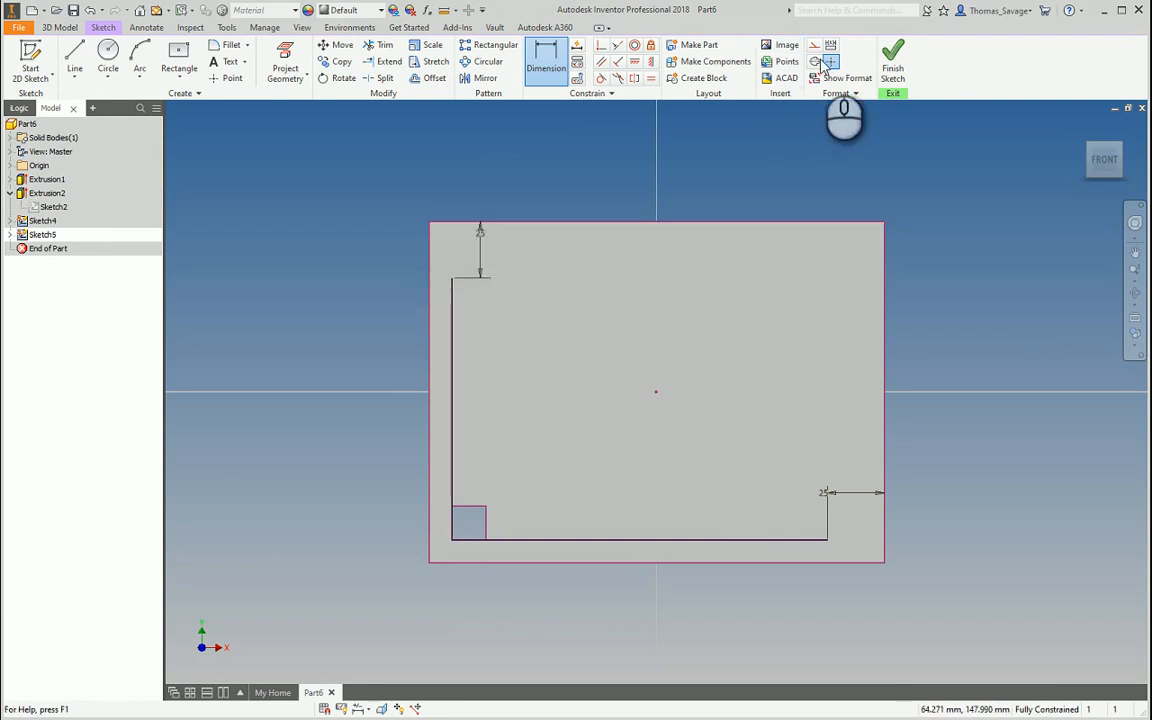
left_click(893, 65)
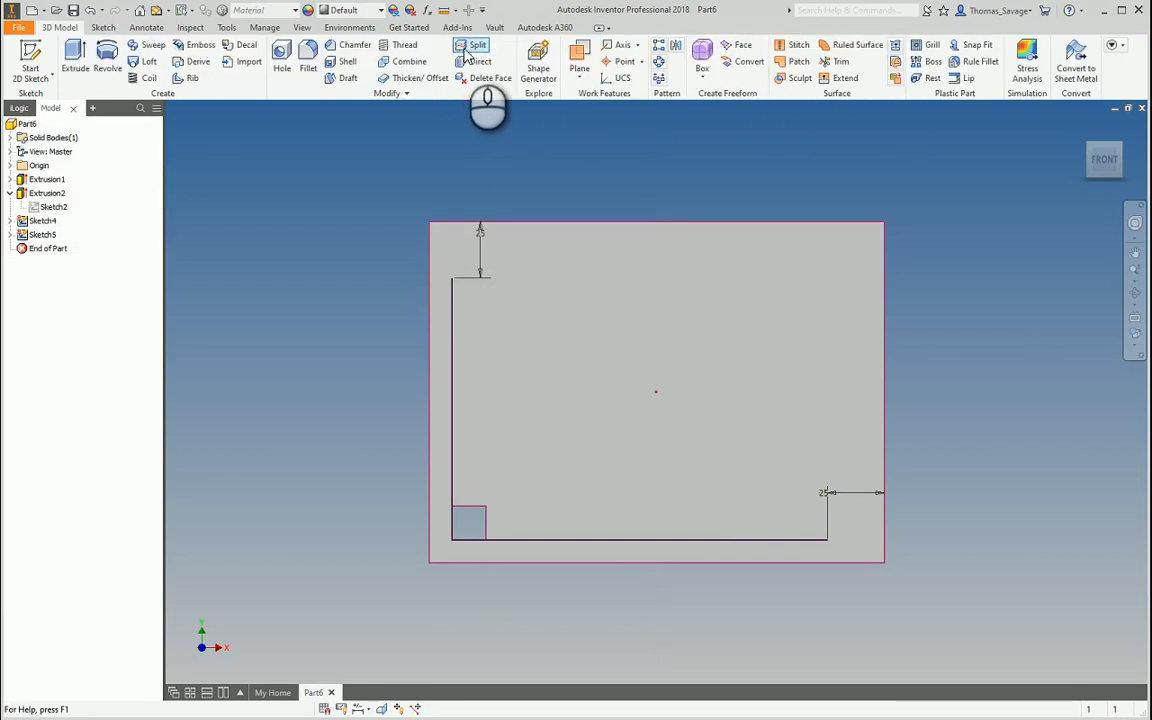
Pattern Extrusion2 along the bottom edge with 5 instances spread over the full curve length
key("ctrl+shift+r")
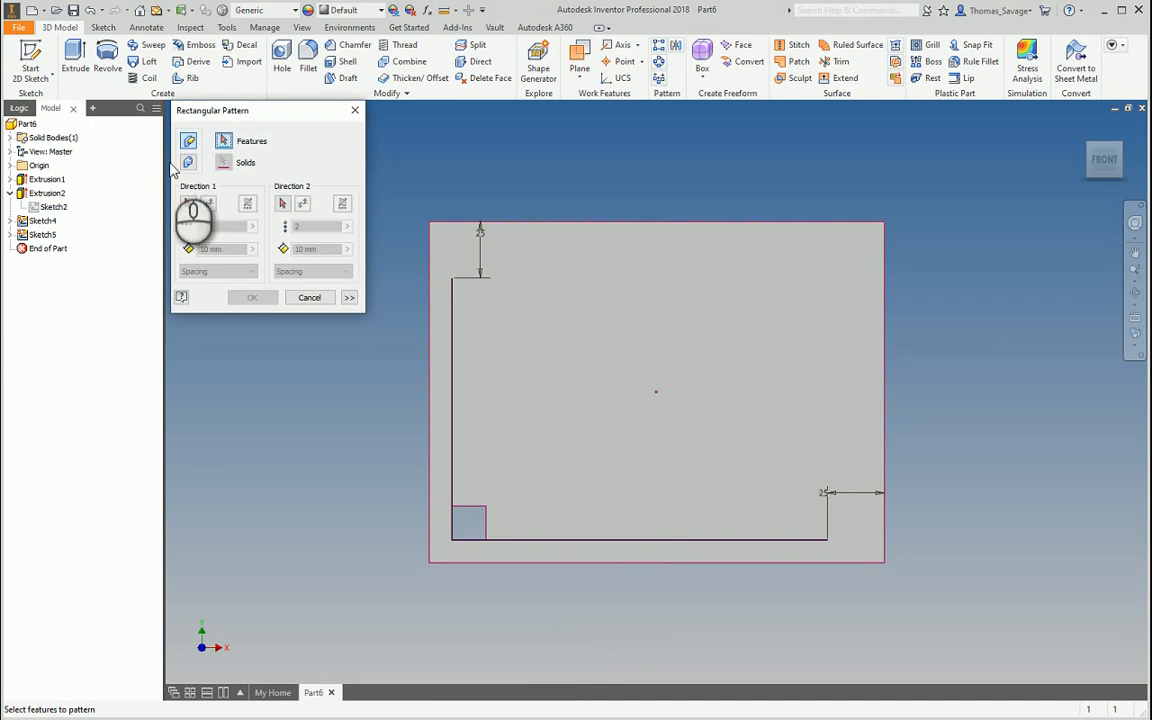
left_click(46, 193)
left_click(187, 203)
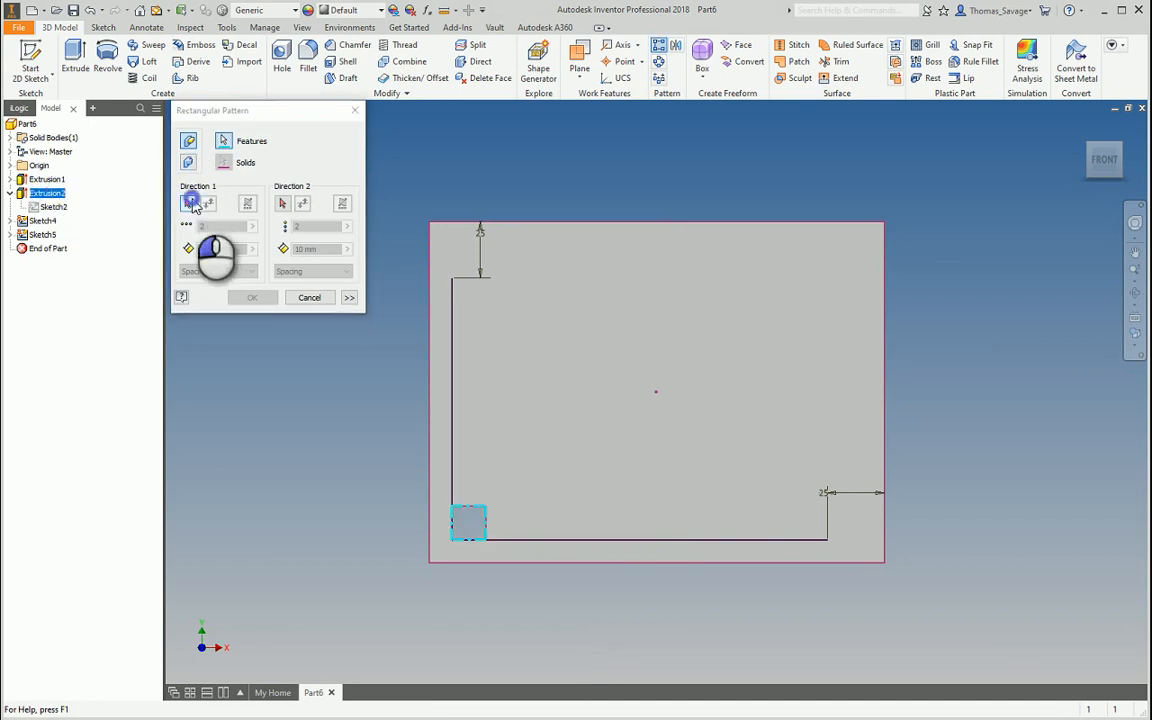
left_click(577, 542)
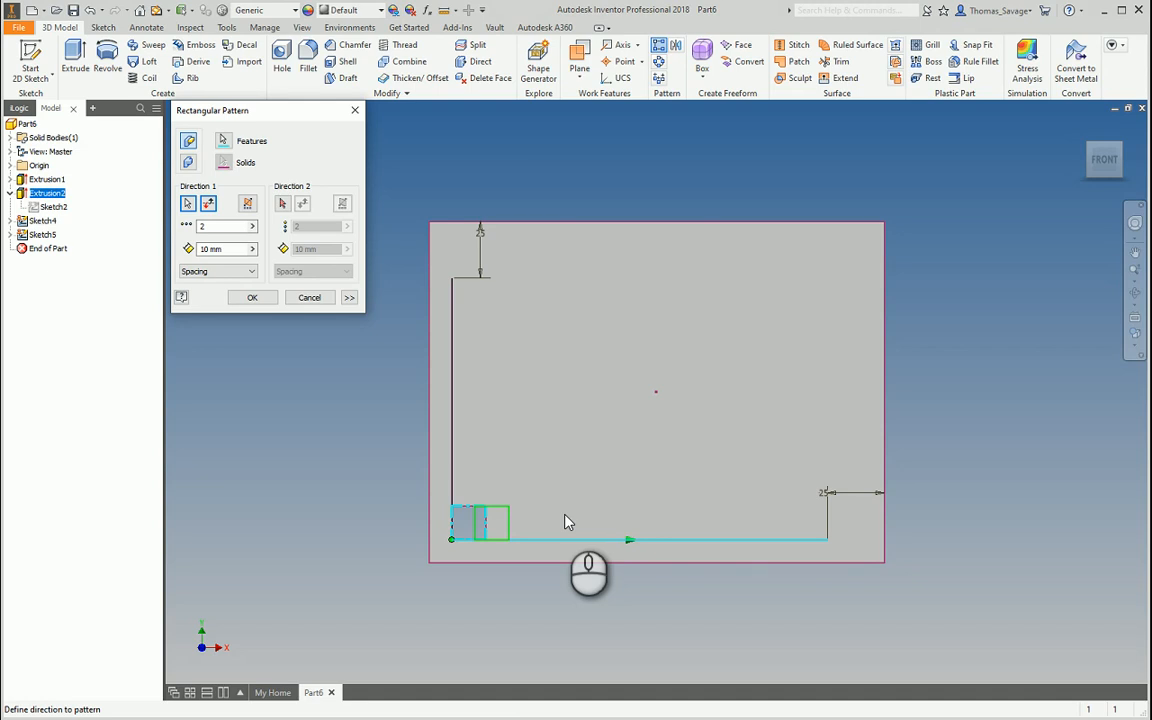
double_click(224, 226)
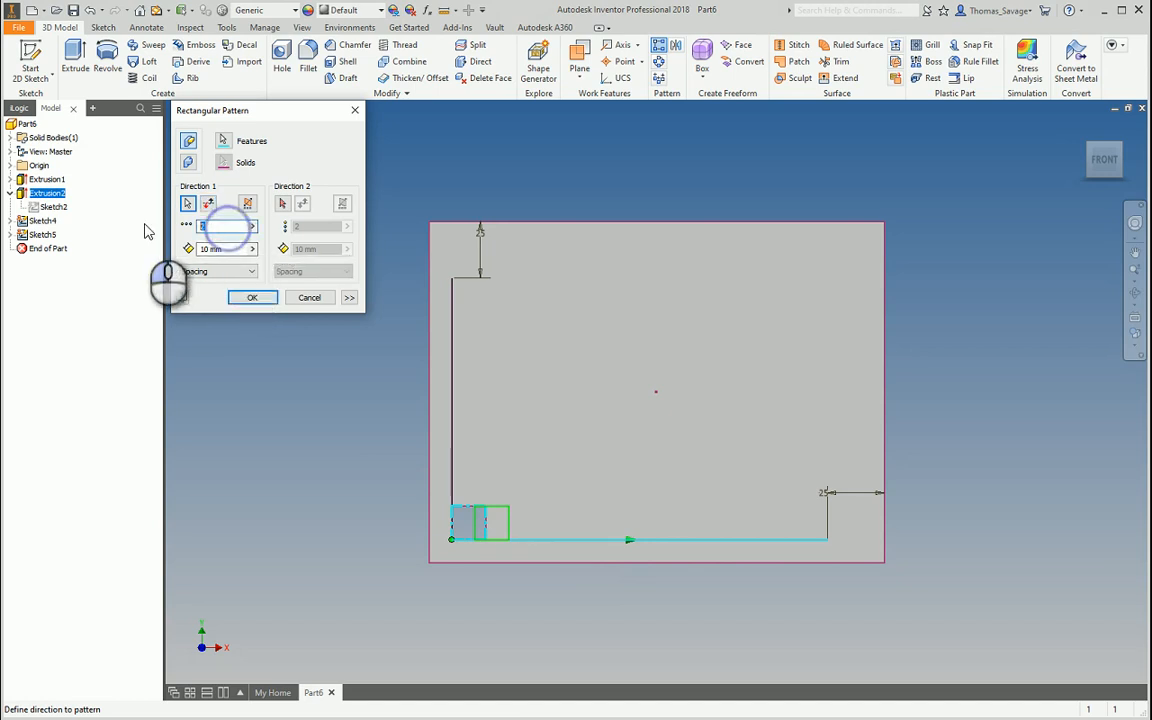
double_click(224, 249)
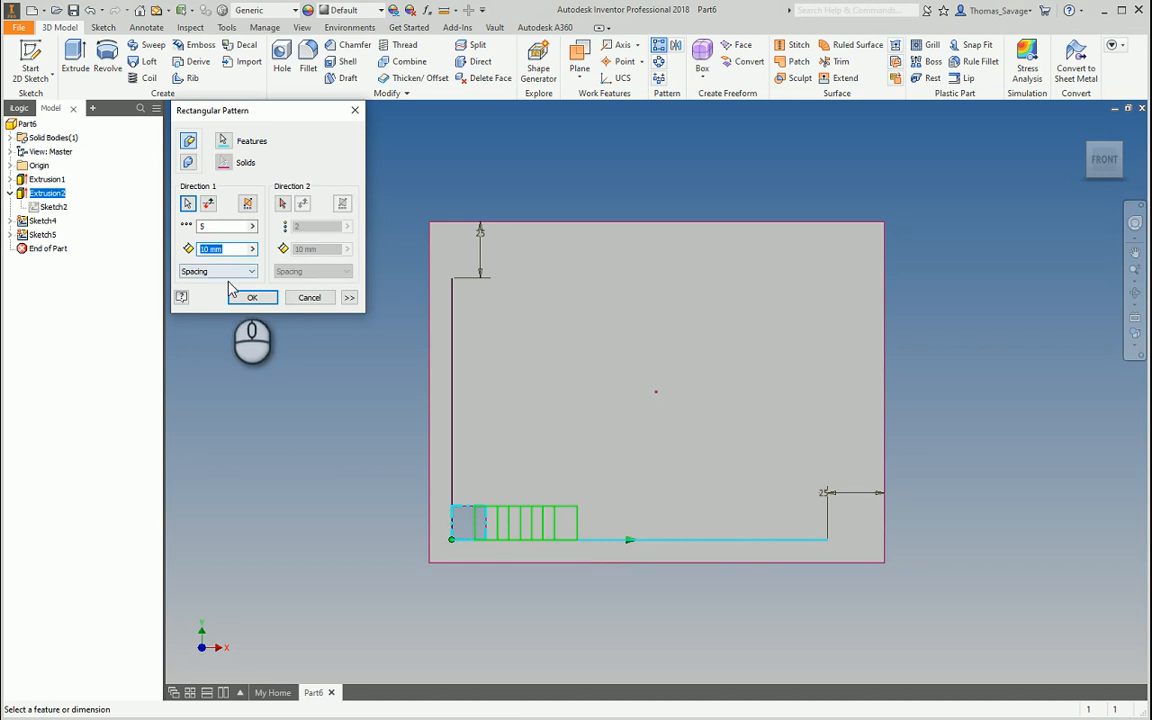
left_click(232, 280)
left_click(222, 300)
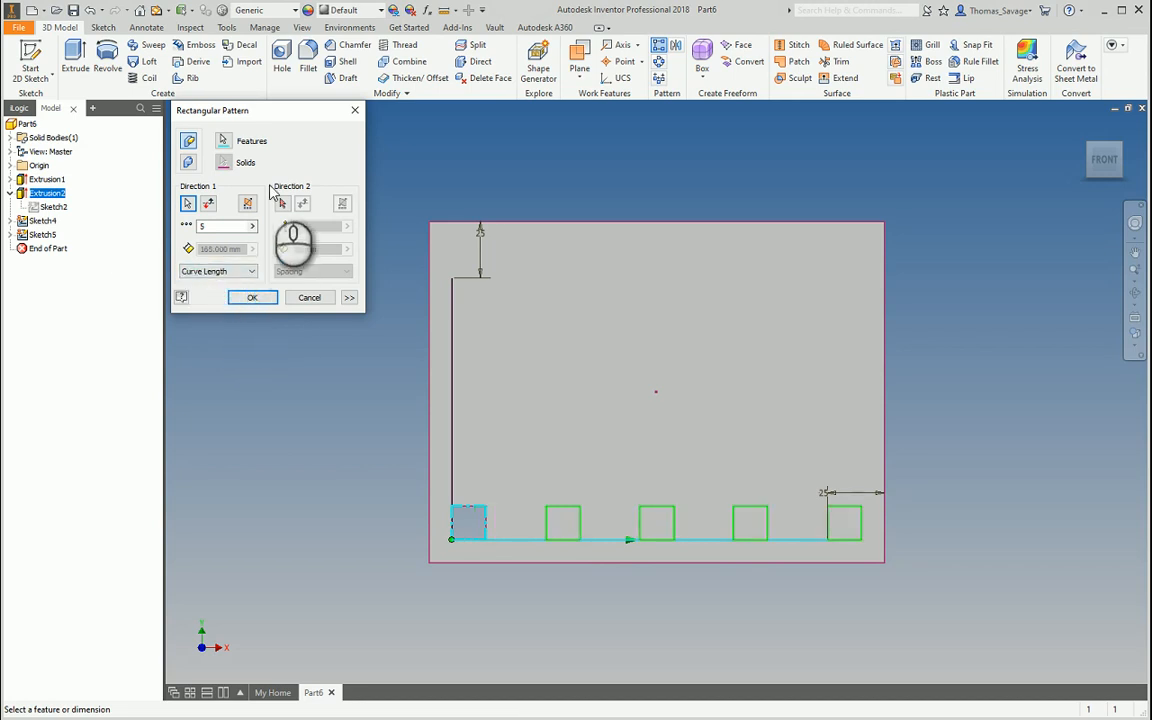
Add the left edge as second direction with 5 instances over its curve length and create the grid
left_click(283, 204)
left_click(451, 345)
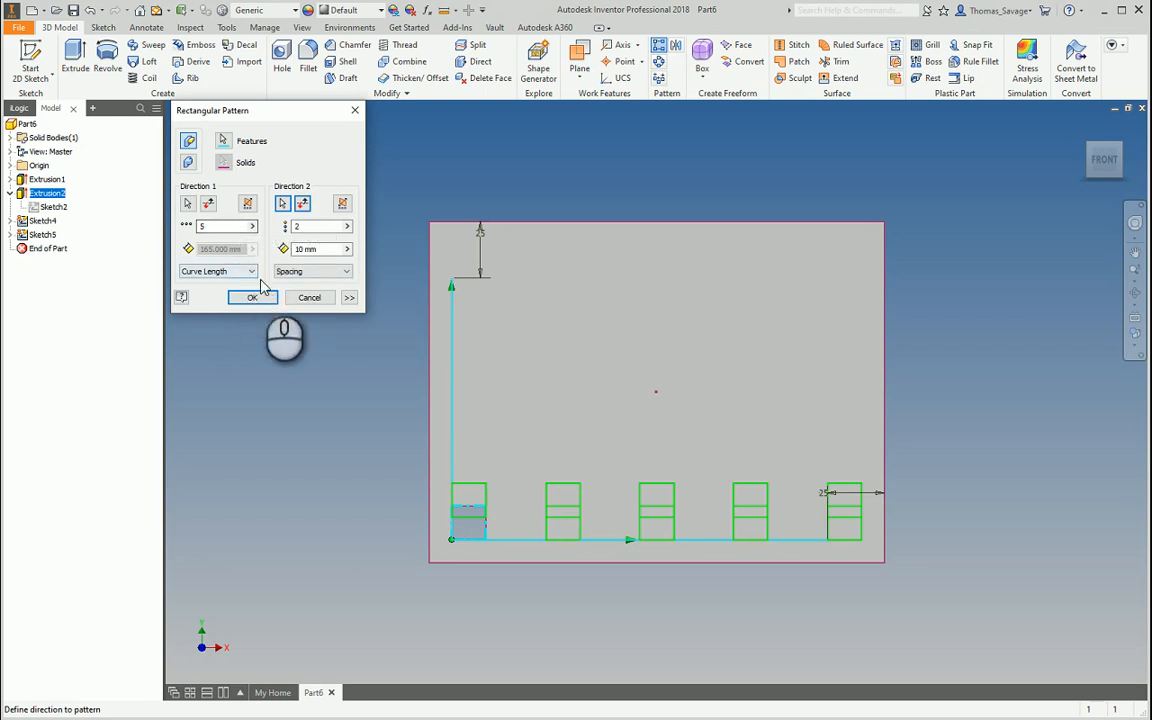
double_click(305, 226)
type("5")
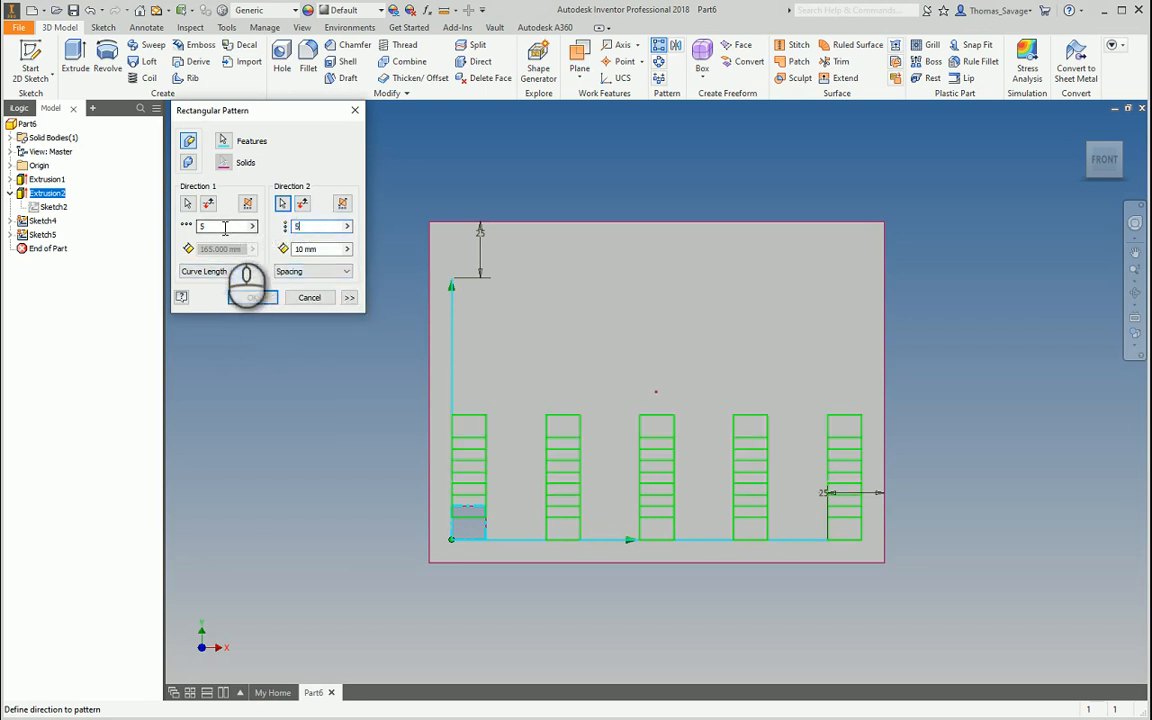
left_click(322, 271)
left_click(291, 301)
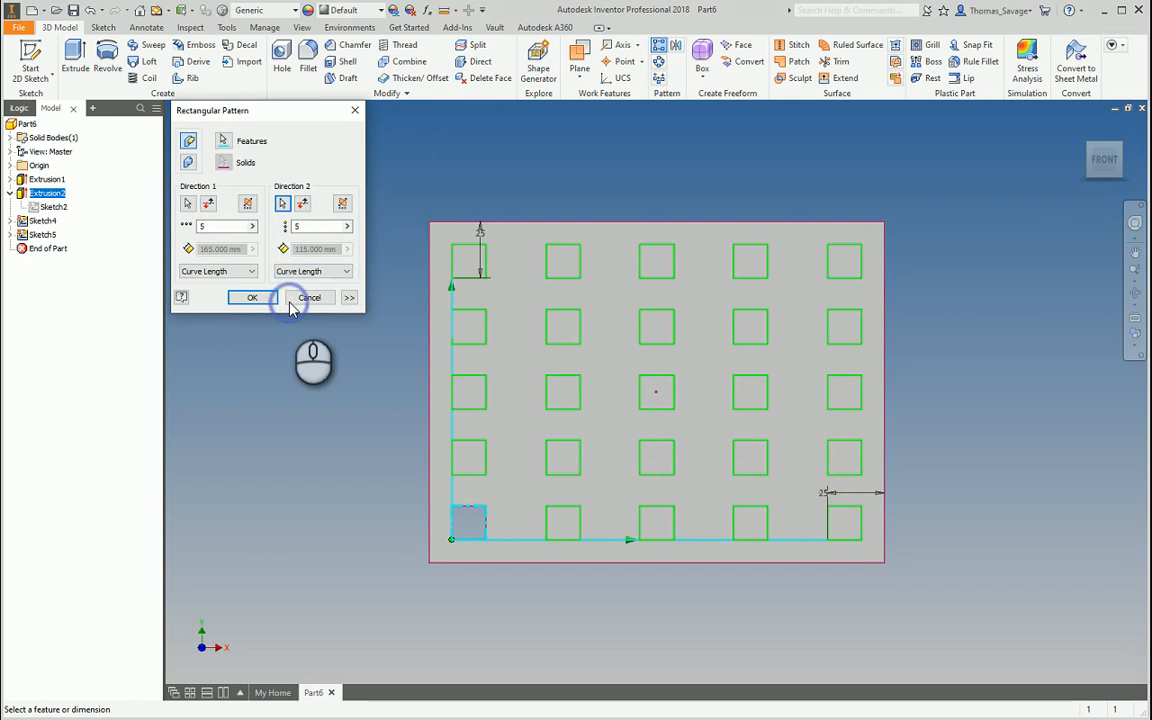
left_click(252, 297)
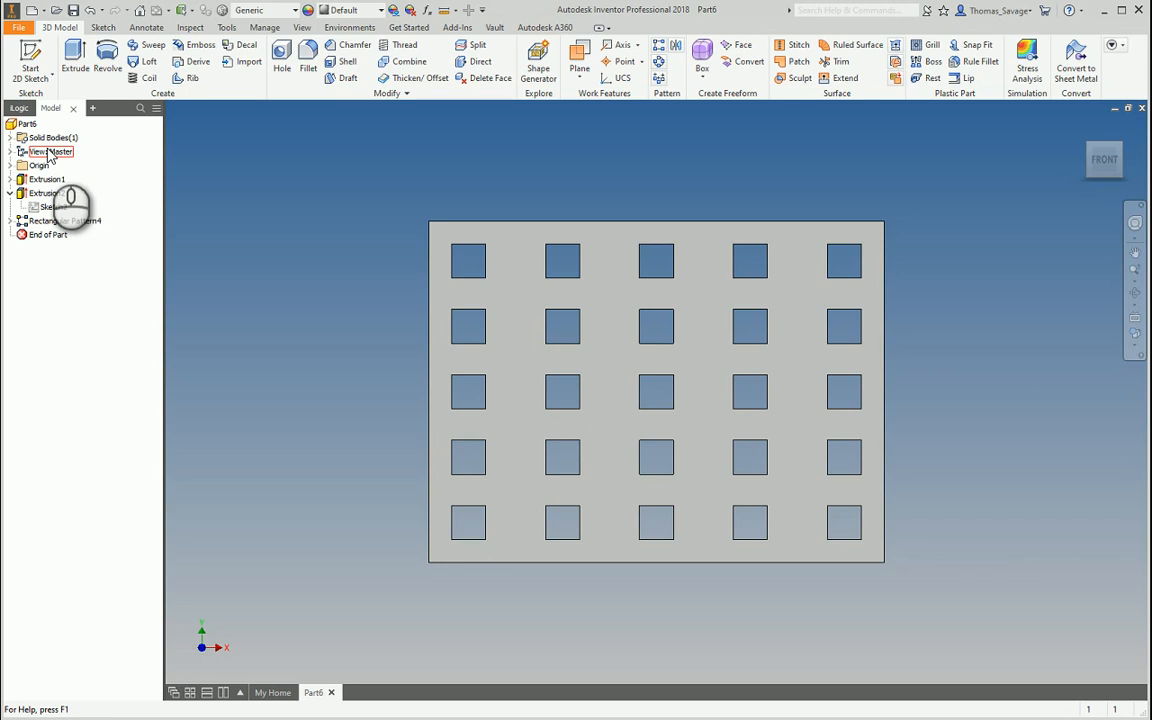
double_click(86, 222)
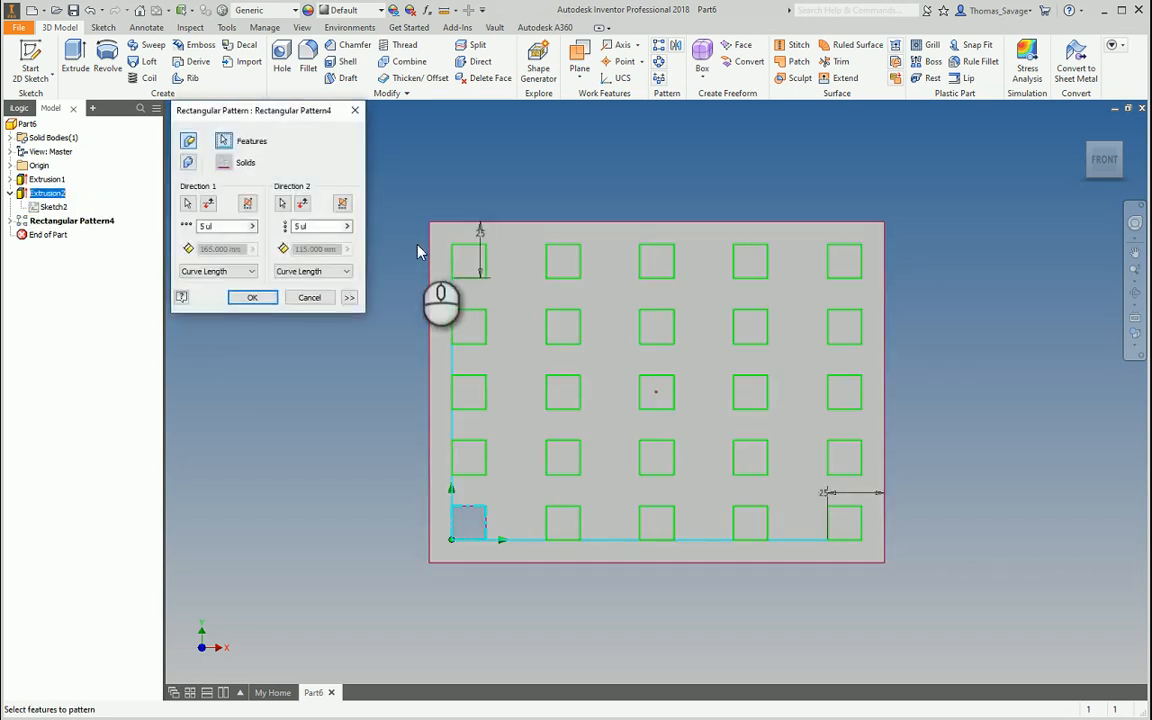
key("Escape")
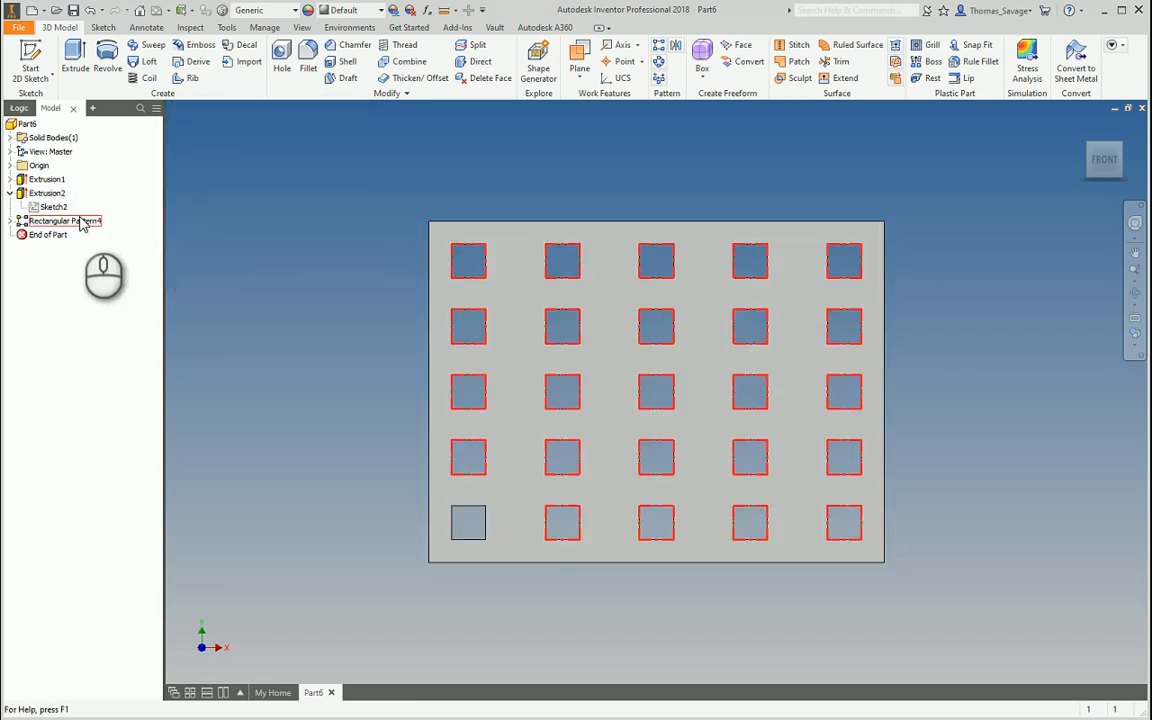
double_click(84, 222)
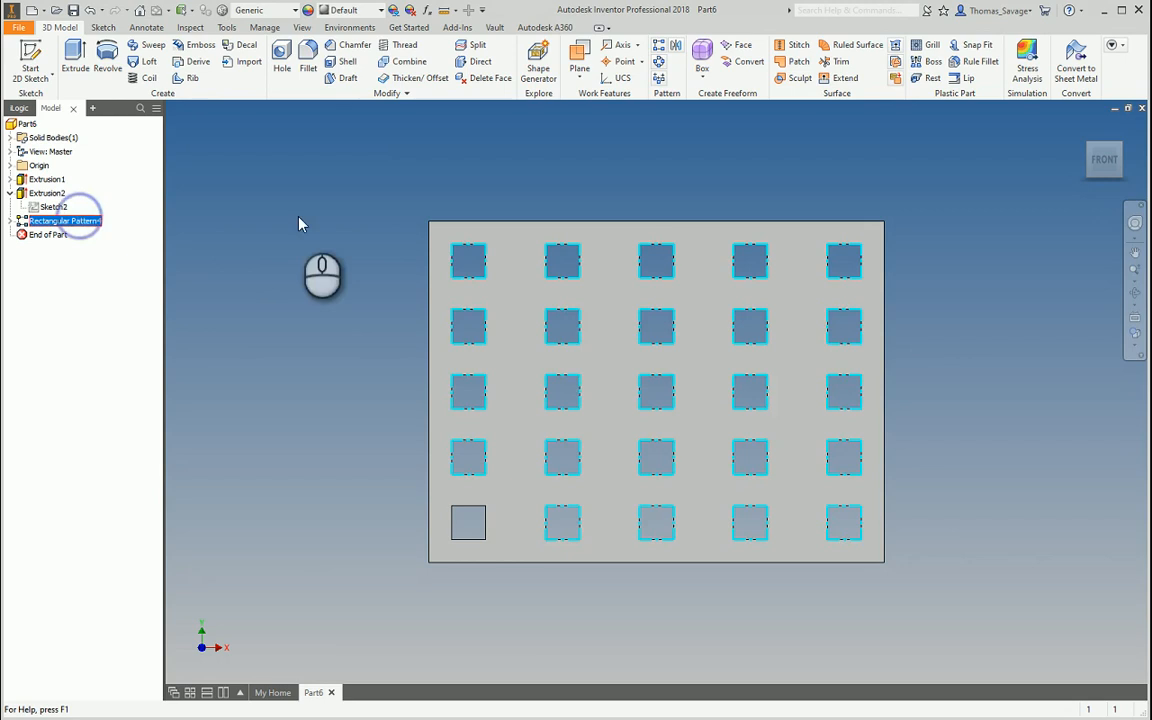
left_click(348, 298)
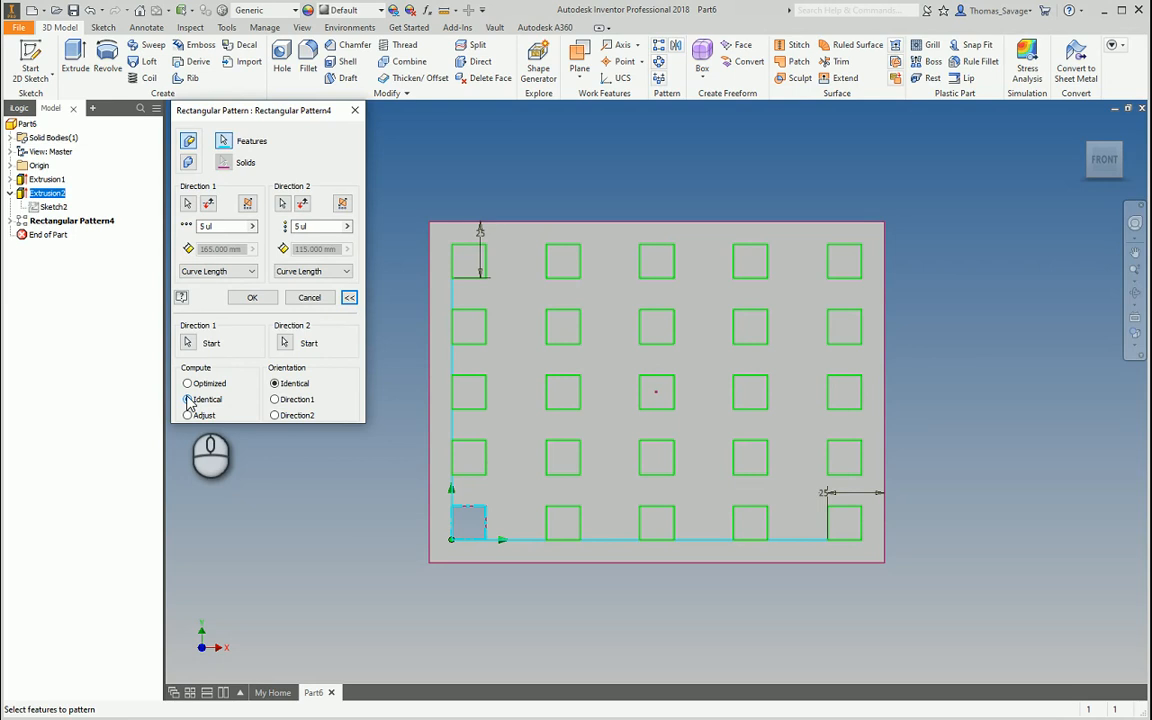
key("Escape")
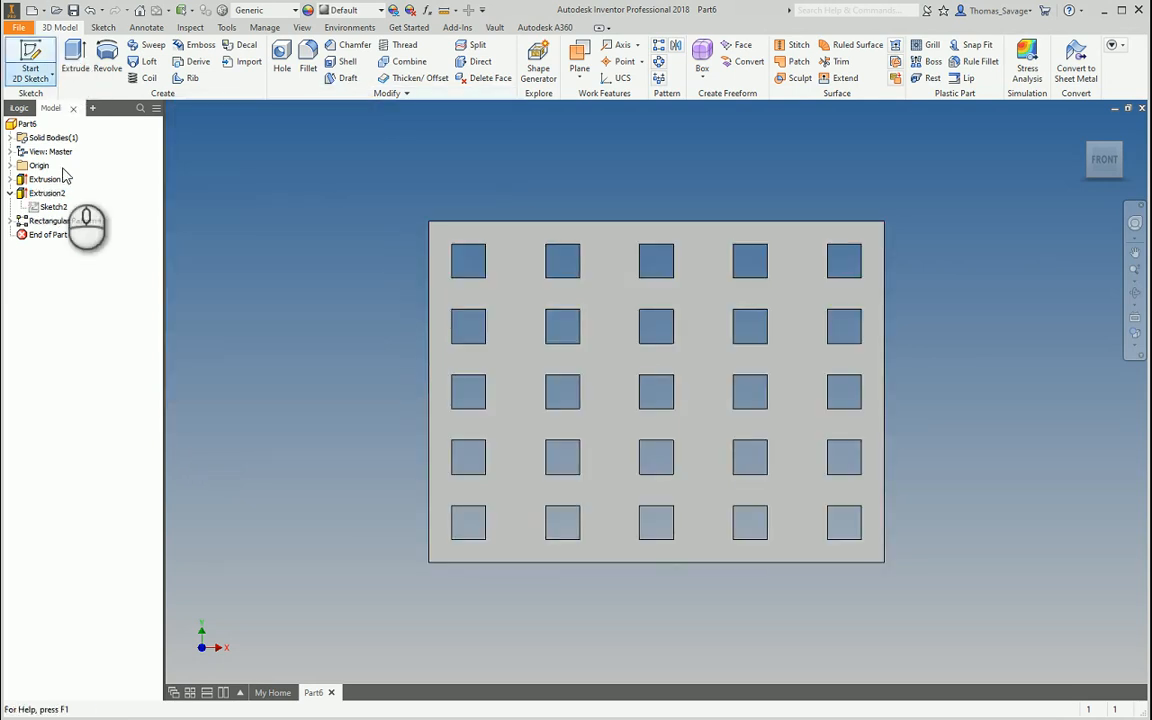
Create a new metric standard part and start a sketch on an origin plane
left_click(32, 10)
left_click(949, 563)
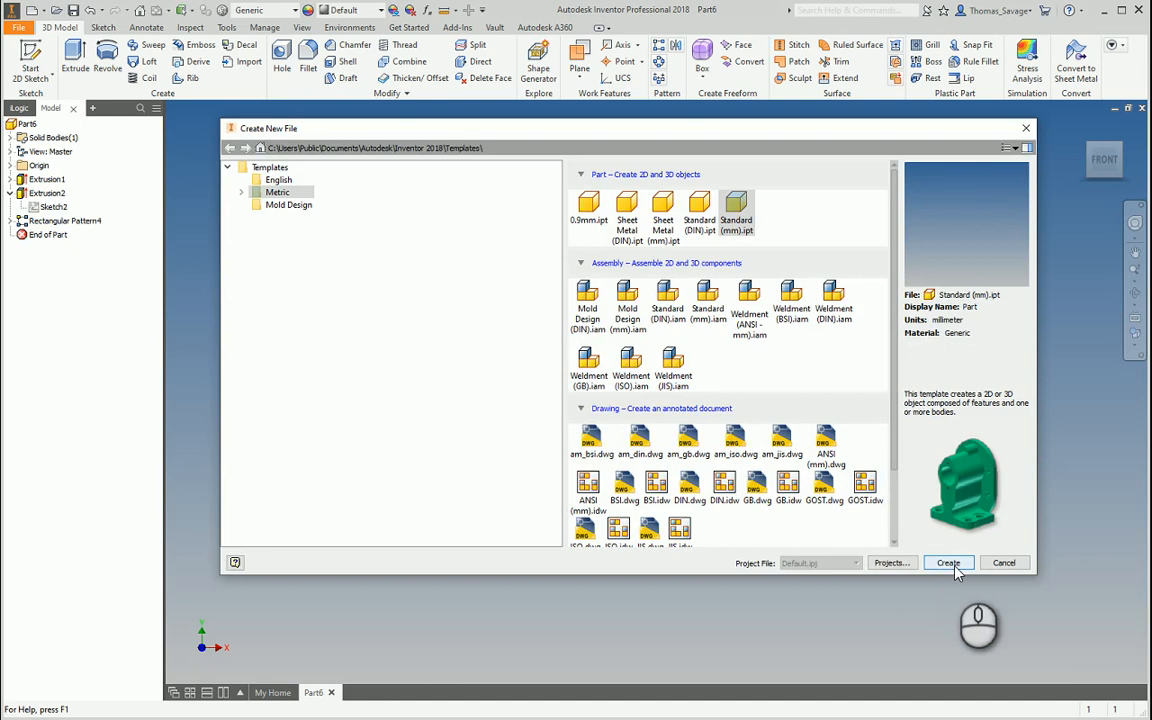
left_click(30, 60)
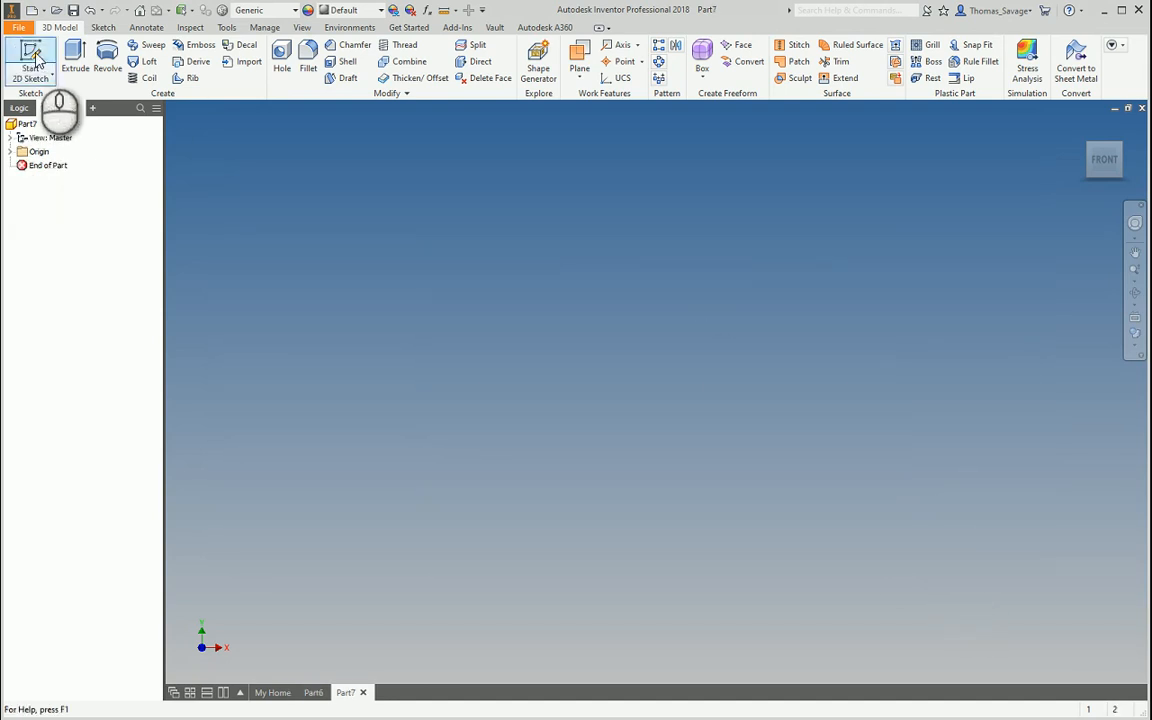
left_click(576, 210)
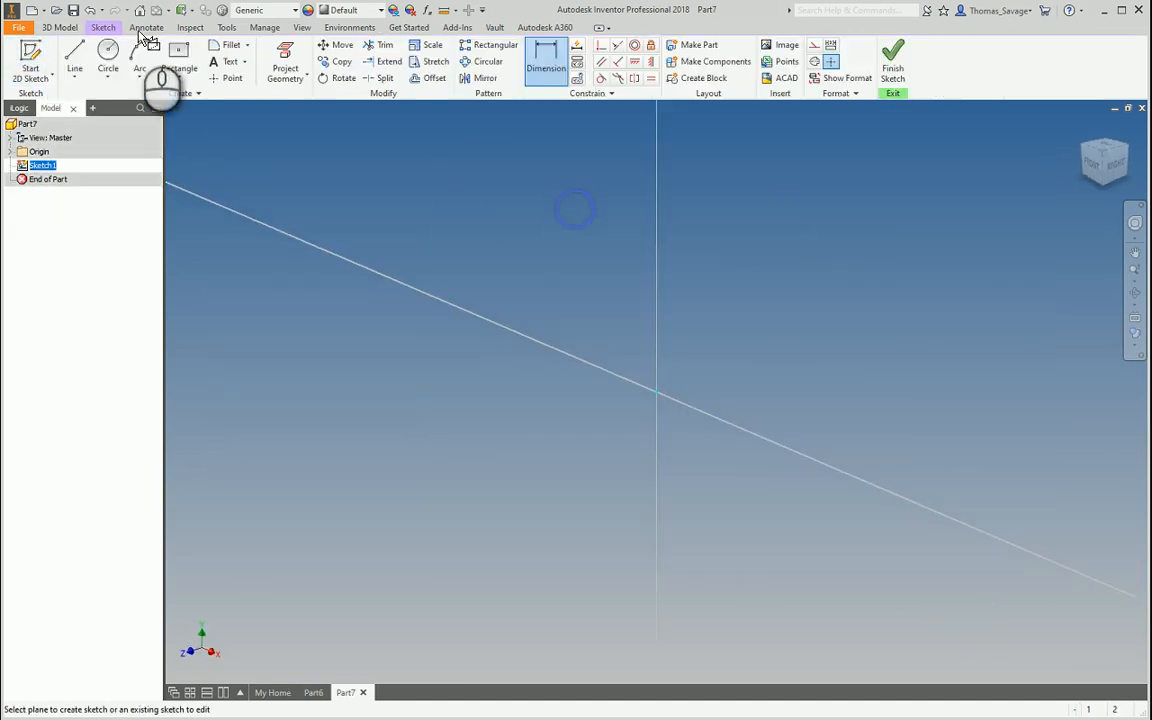
Draw the closed wedge profile: bottom line, slanted line, top line and vertical line back to the origin
left_click(75, 55)
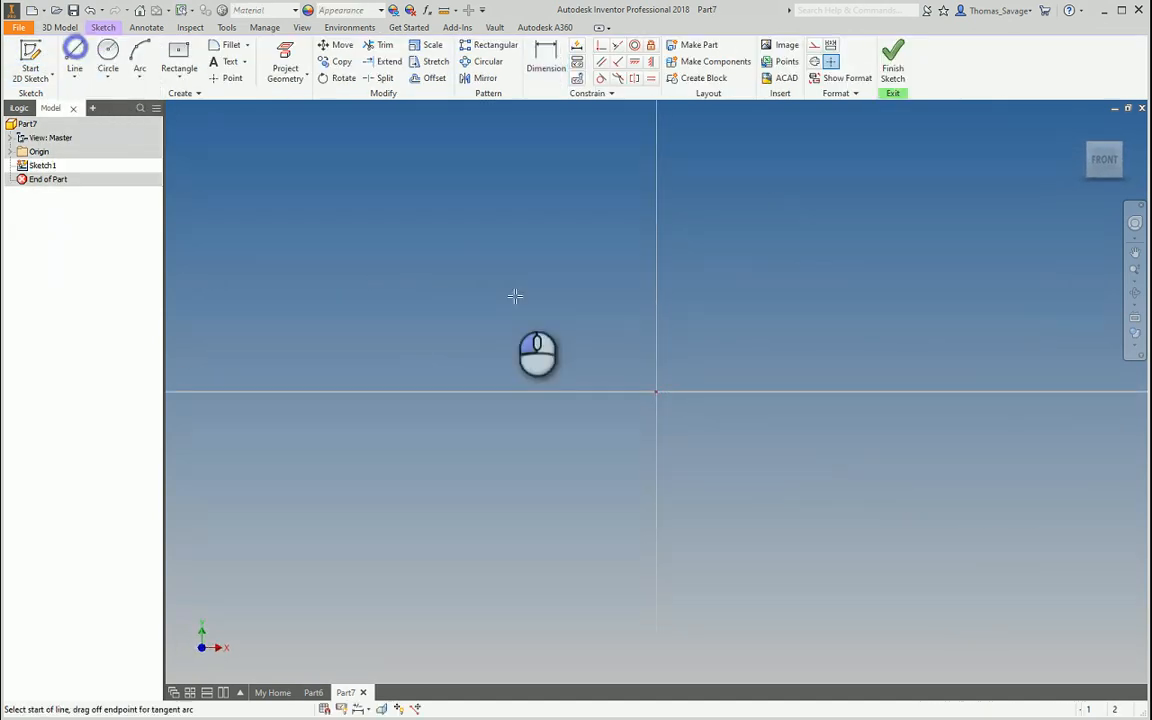
left_click(657, 391)
middle_click_drag(947, 390, 695, 391)
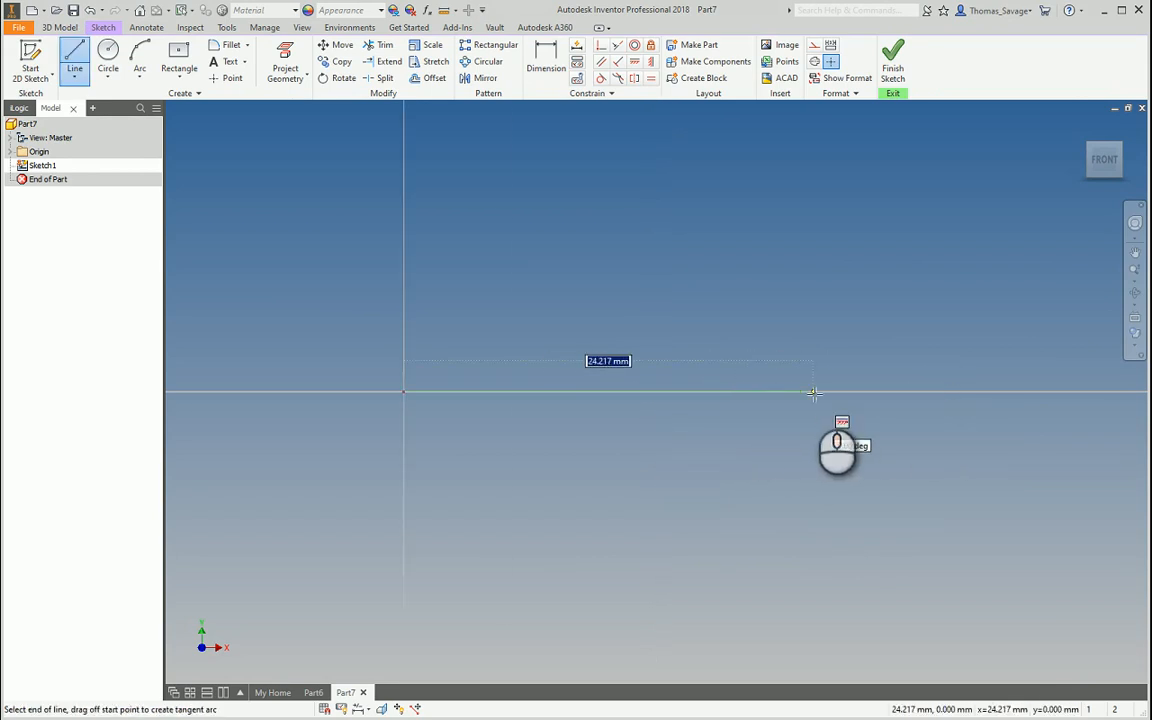
left_click(812, 391)
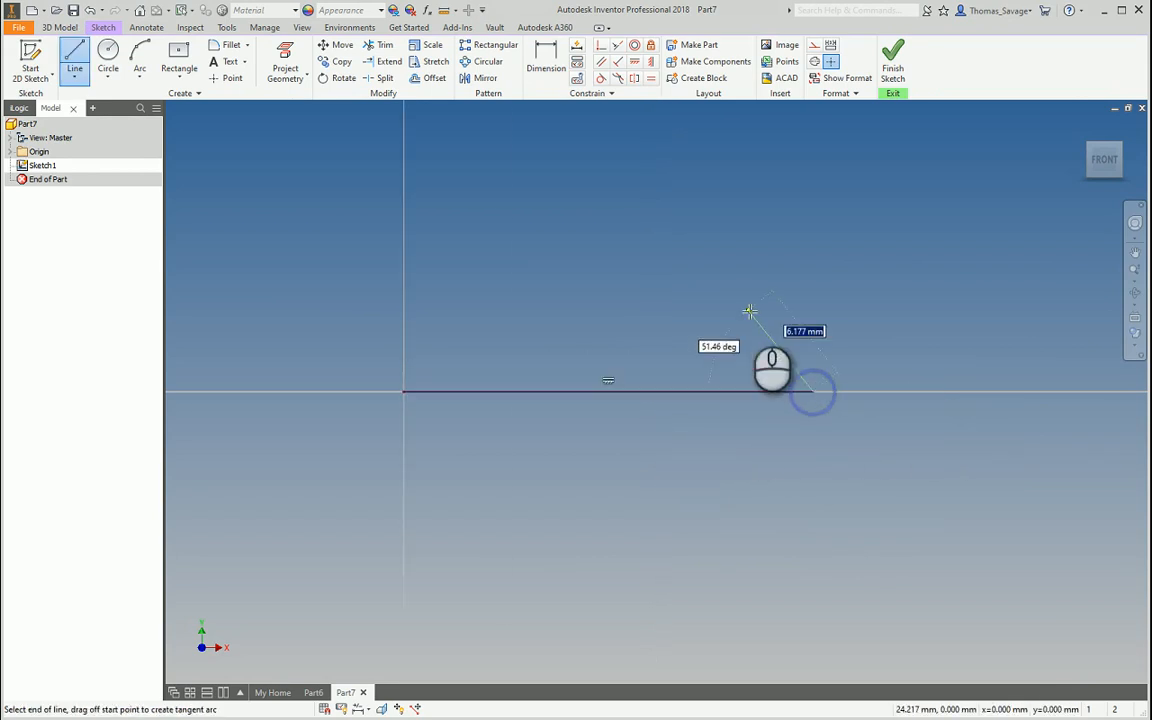
left_click(636, 184)
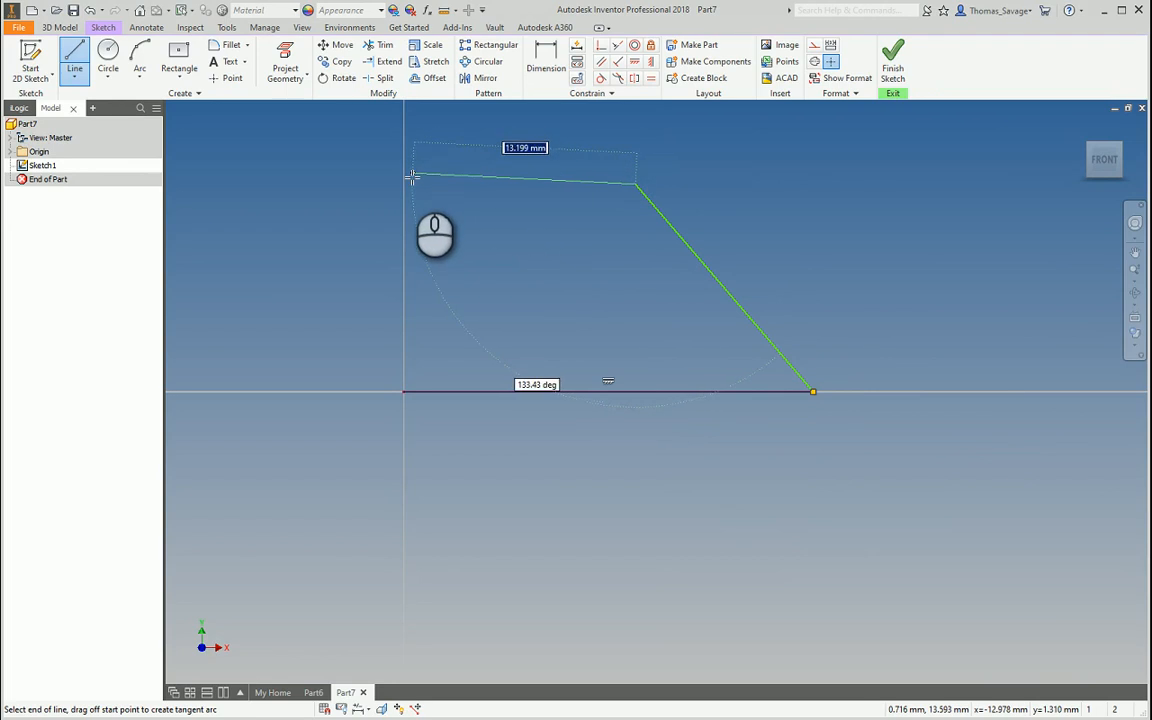
left_click(403, 183)
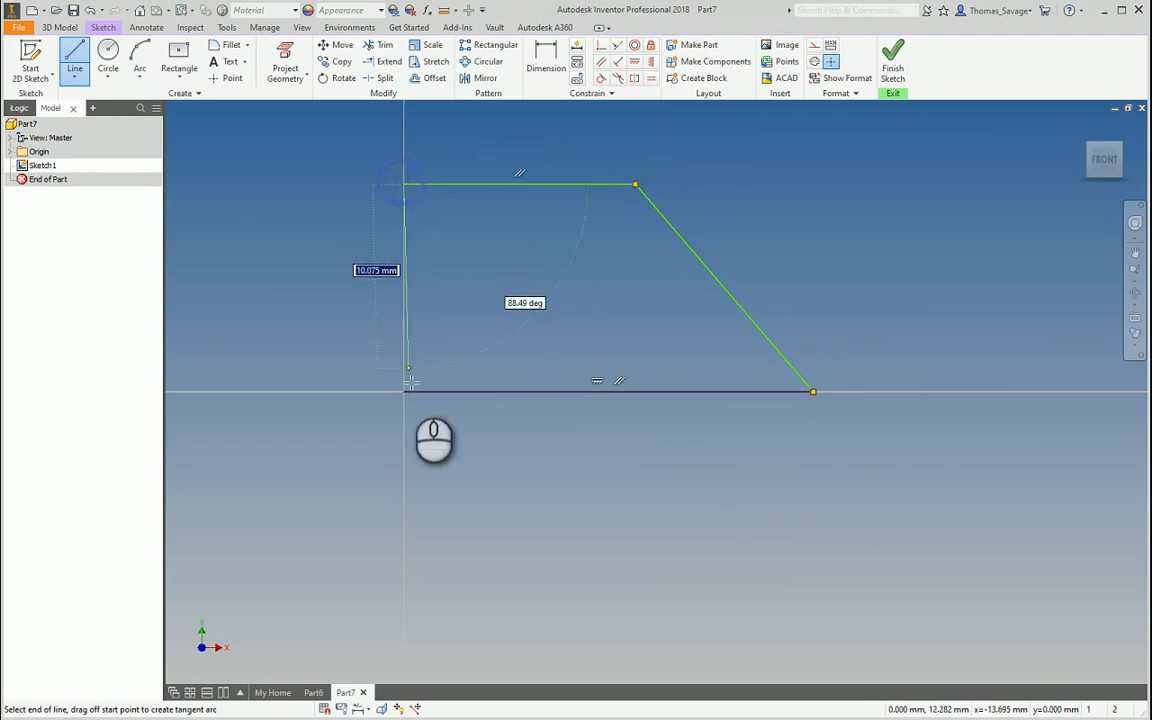
left_click(404, 391)
Dimension the profile 100 mm tall and 100 mm wide at the bottom
left_click(546, 60)
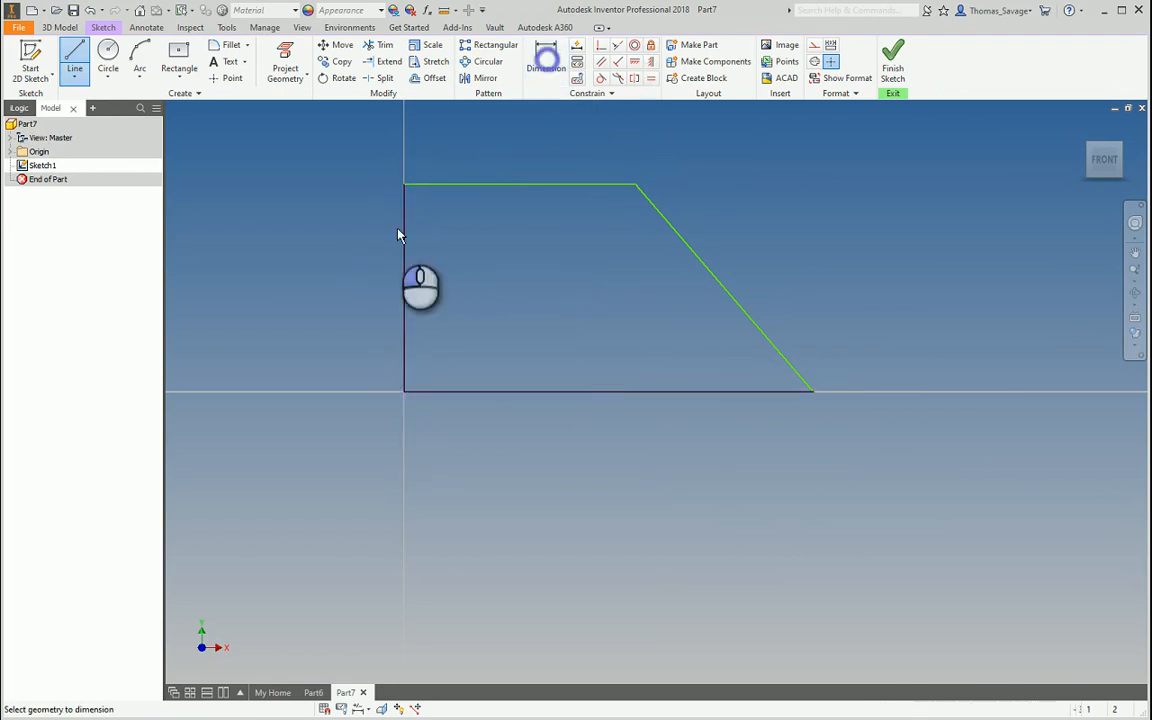
left_click(404, 262)
left_click(355, 263)
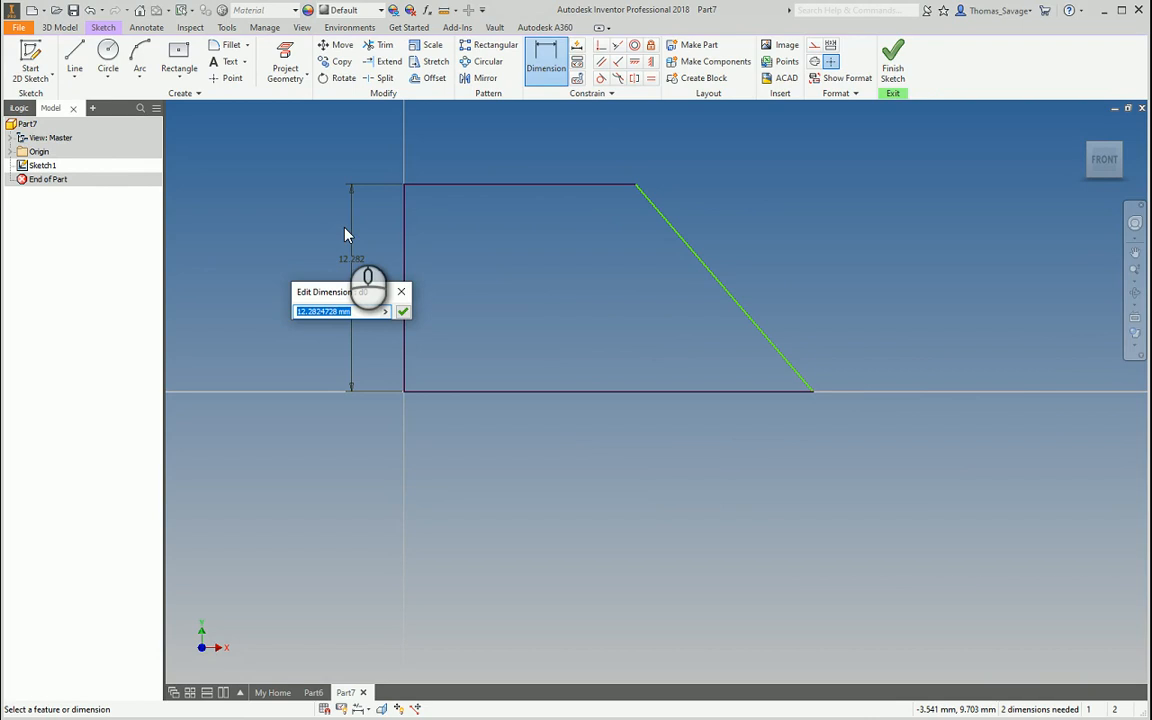
type("100")
key("Return")
scroll(520, 375, "up", 5)
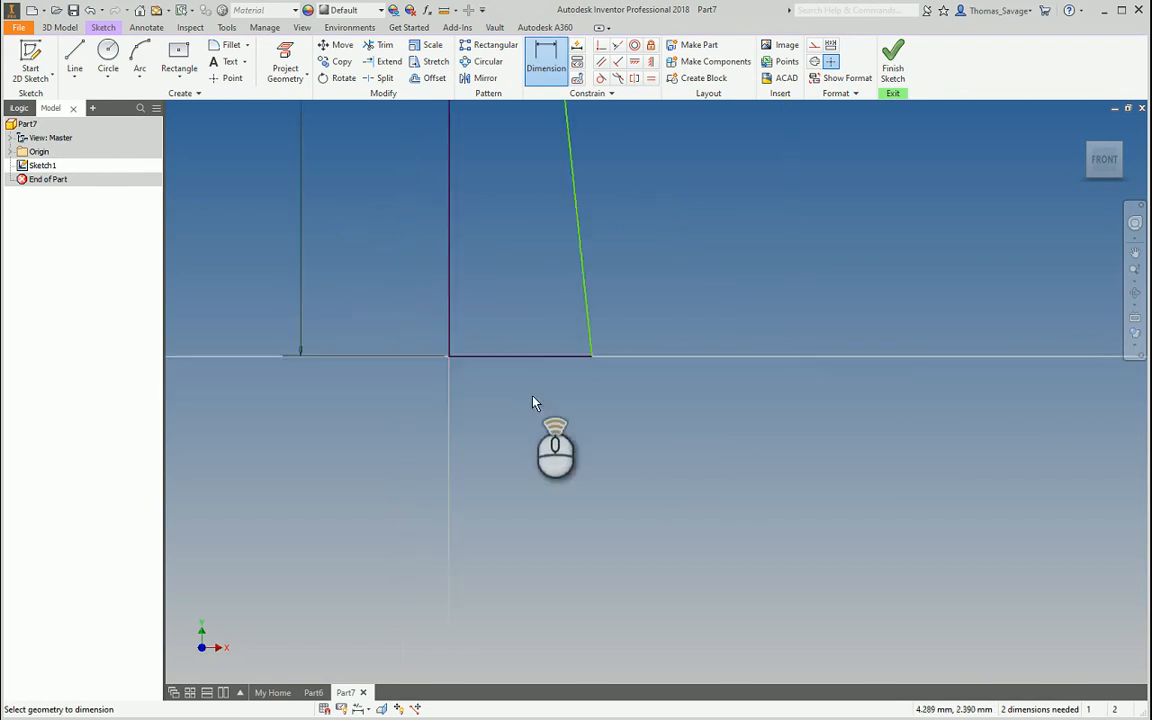
left_click(520, 358)
left_click(518, 436)
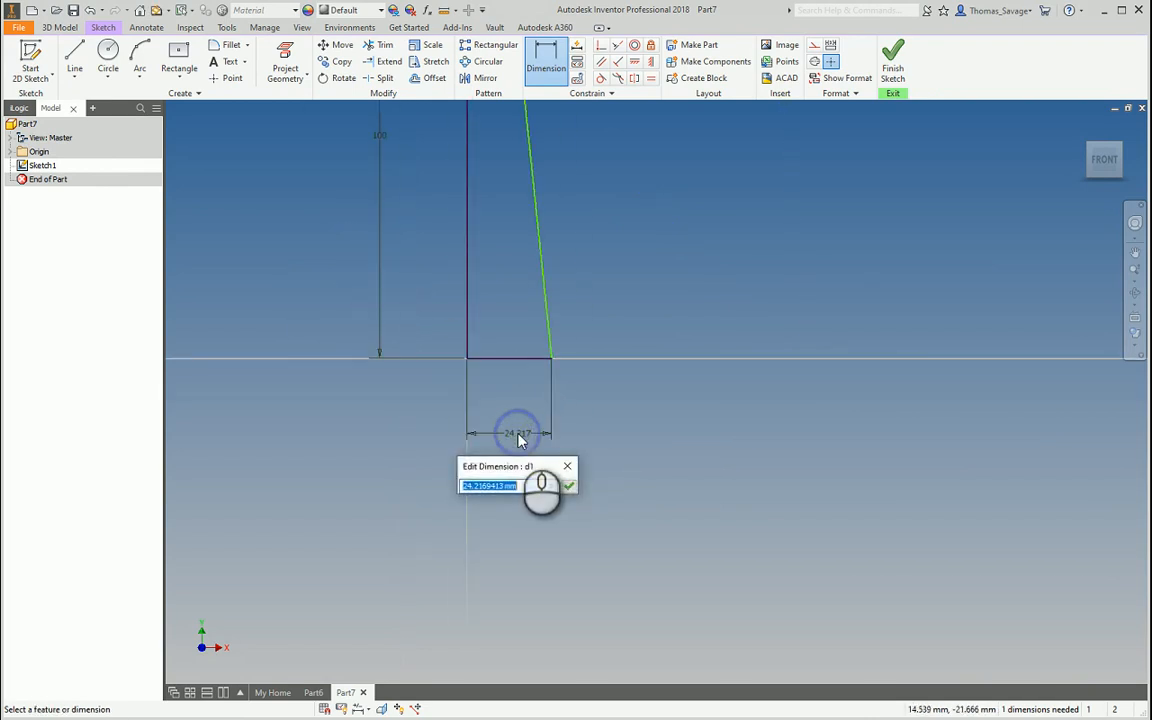
key("Return")
Dimension the slope between the slanted and bottom lines at 50° and finish the sketch
scroll(519, 440, "up", 3)
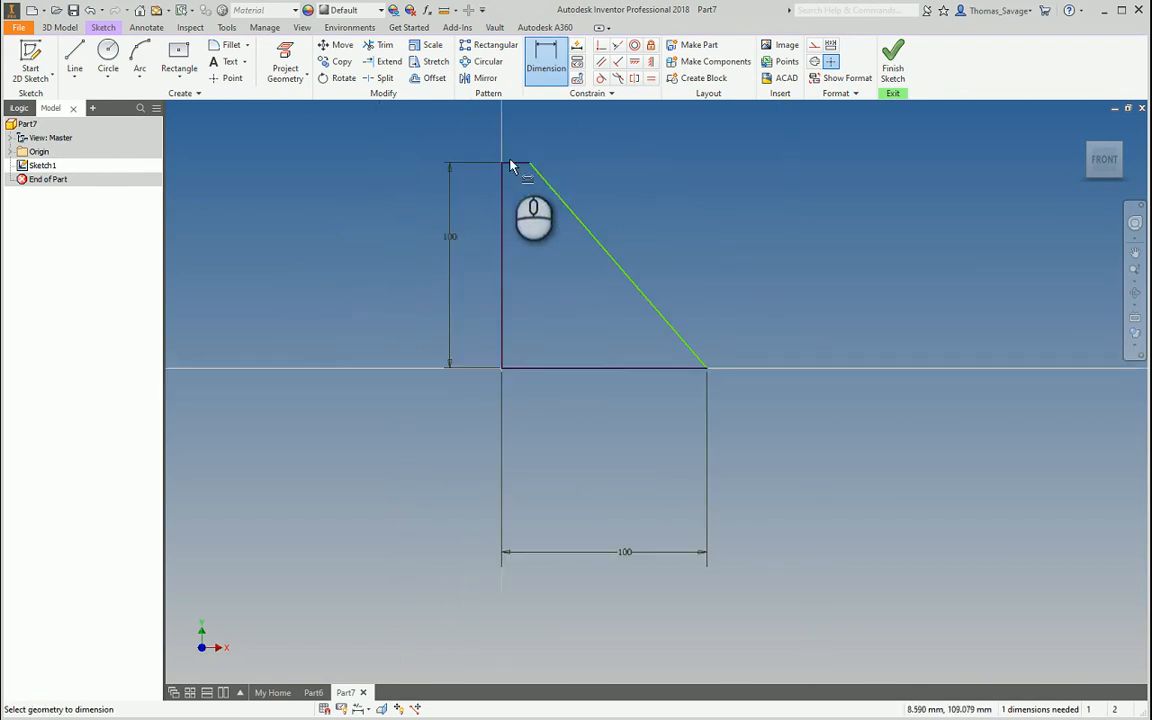
left_click(540, 175)
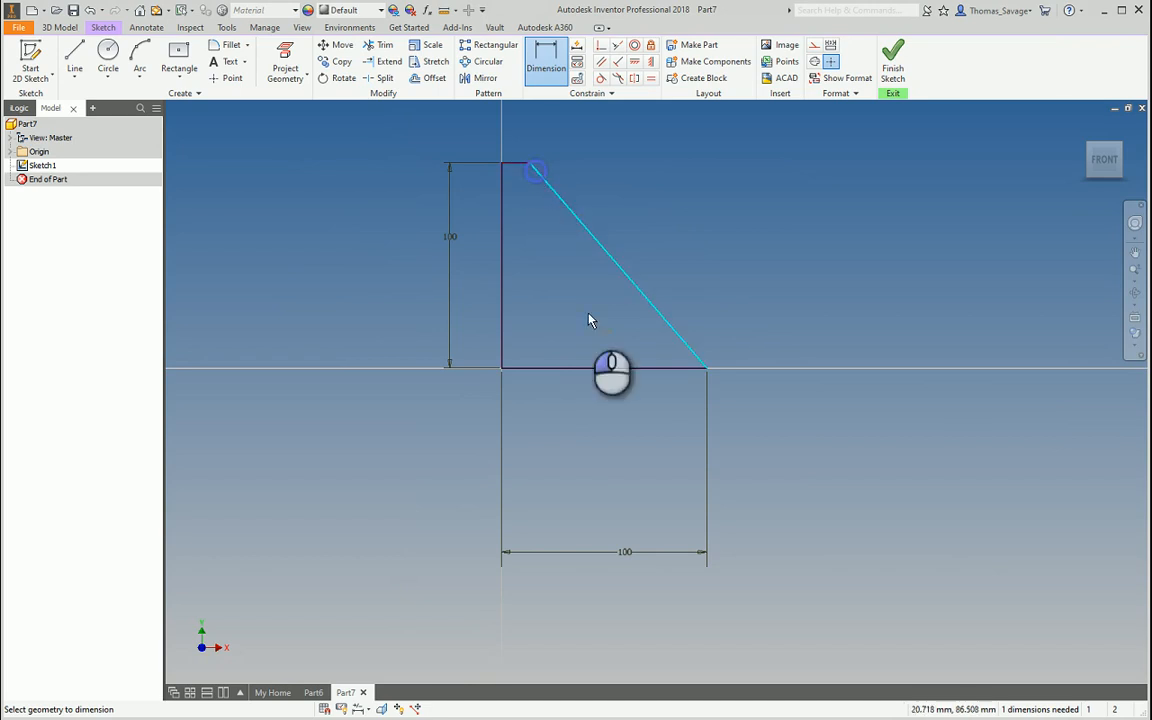
left_click(607, 369)
left_click(599, 335)
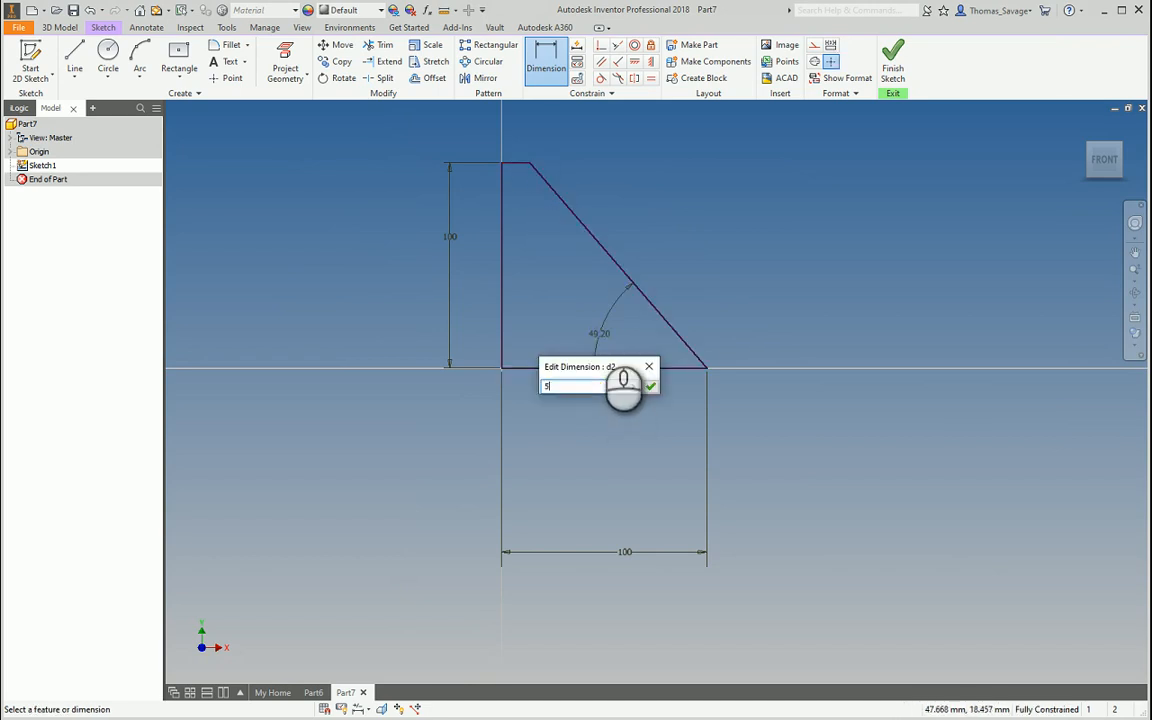
key("Return")
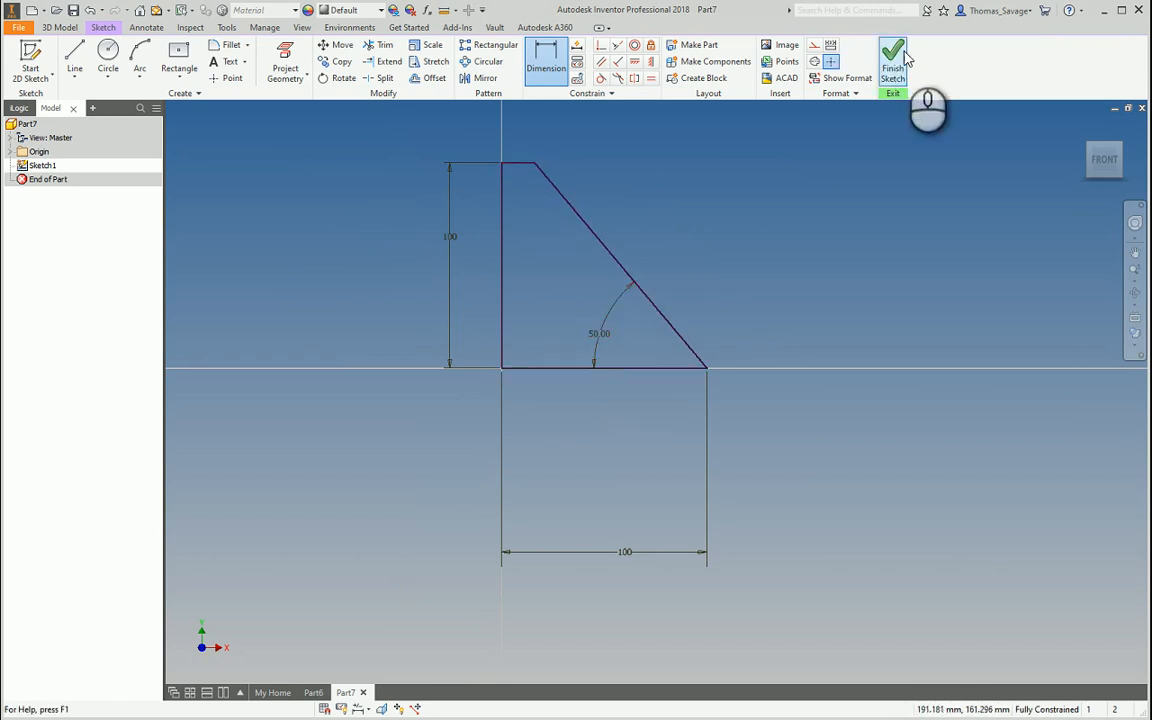
left_click(893, 58)
left_click(73, 55)
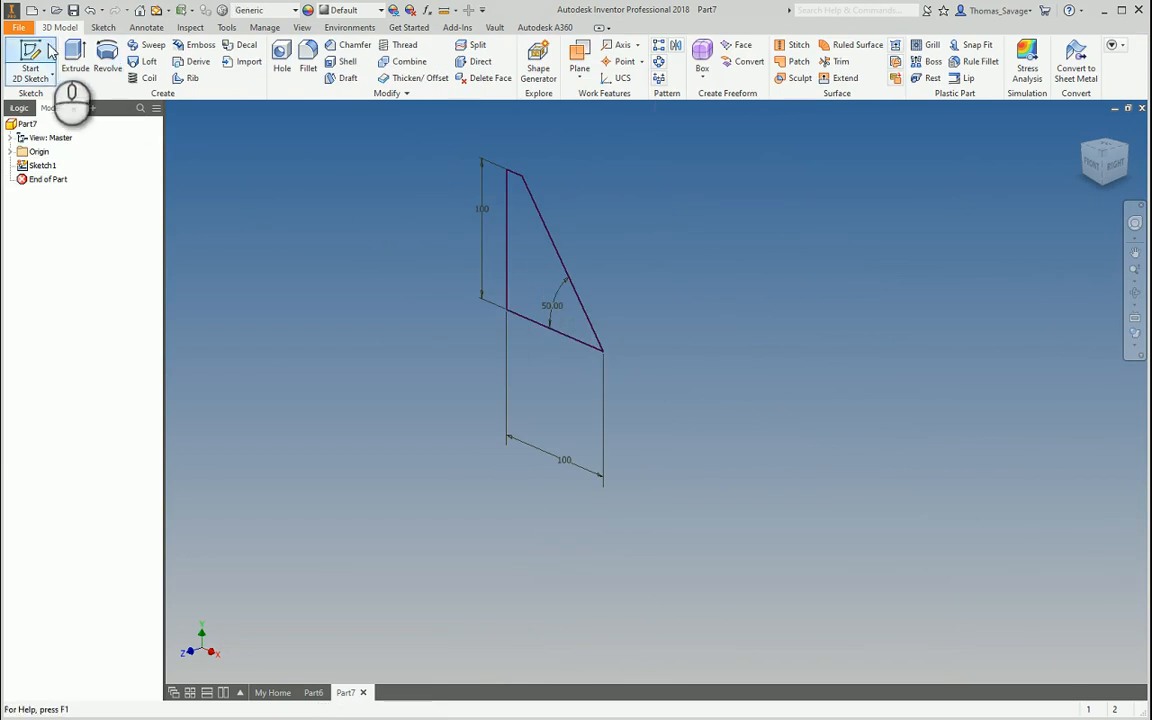
Extrude the profile into a wedge, switch to a shaded-with-edges style, and sketch on the slanted face
left_click_drag(333, 183, 219, 190)
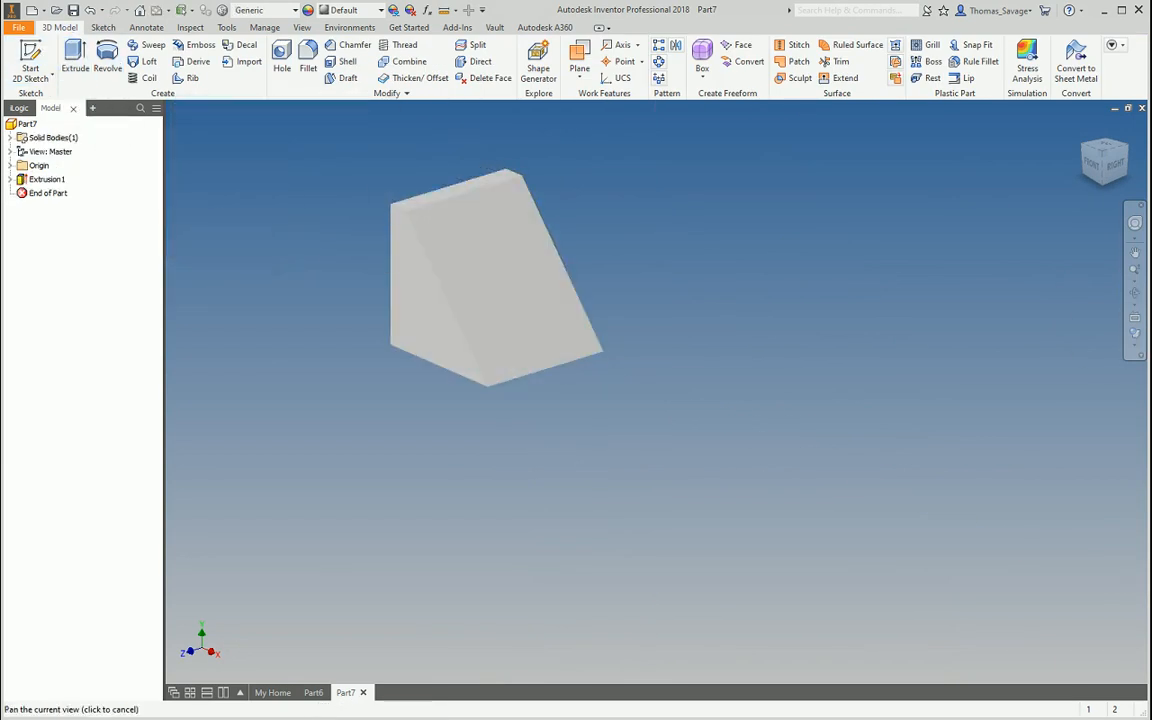
left_click(1136, 343)
left_click(1030, 512)
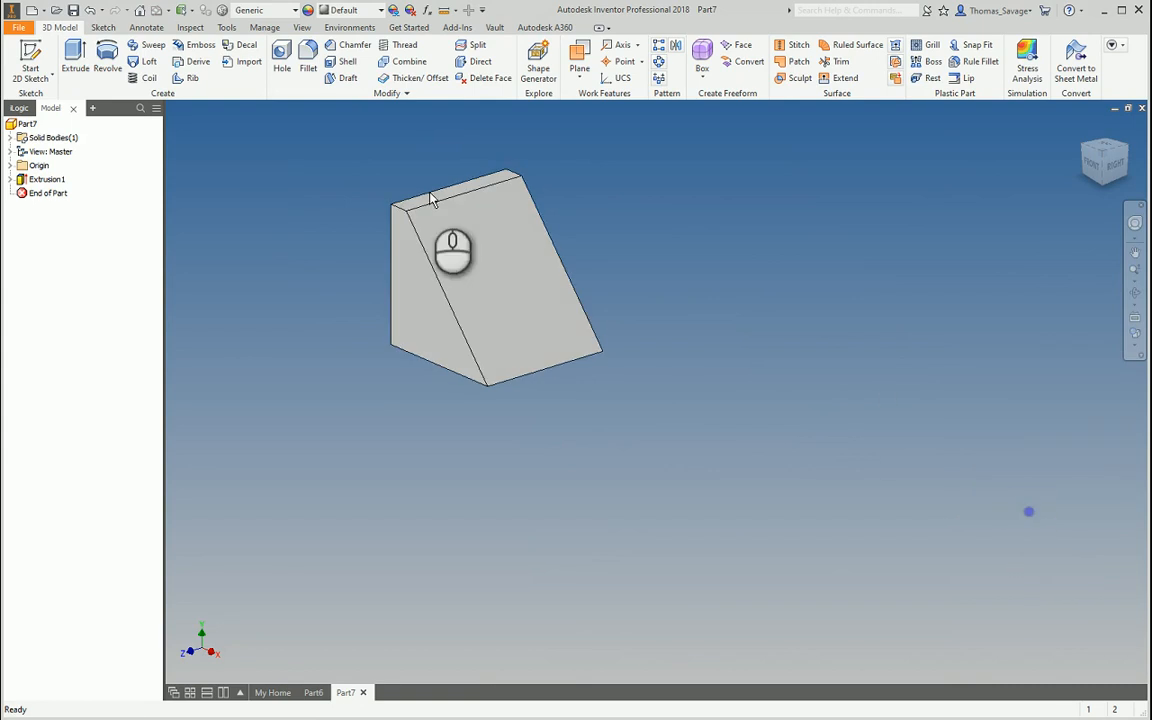
left_click(30, 60)
left_click(543, 295)
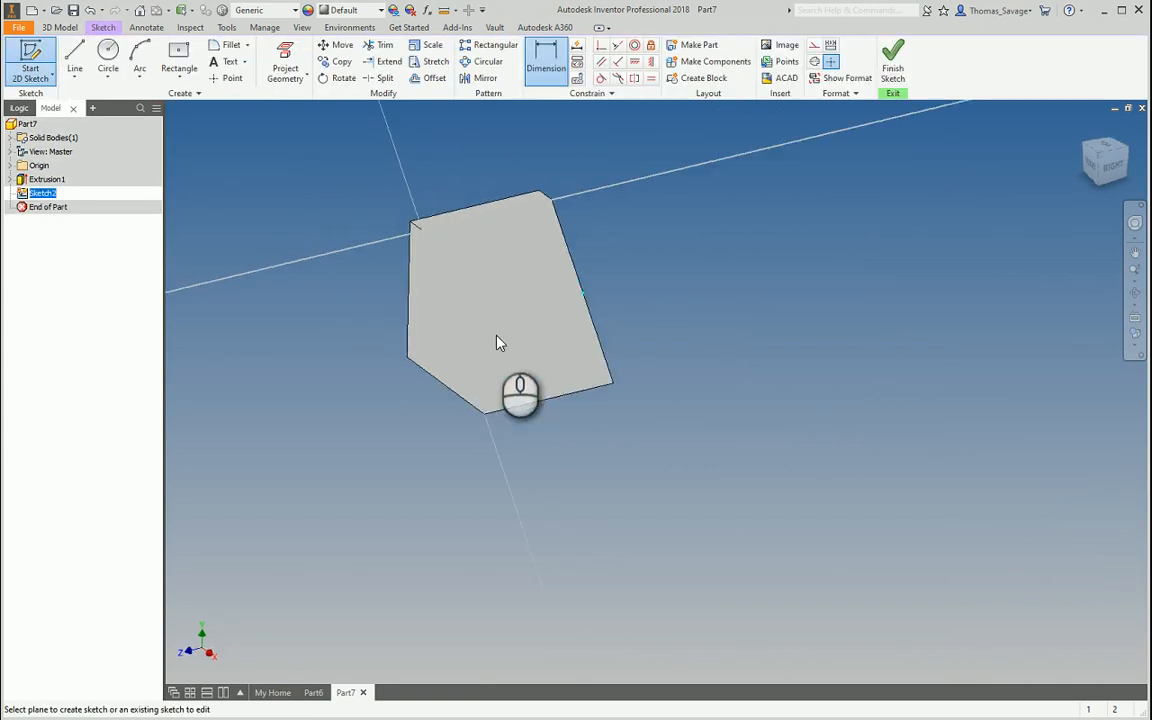
Project the slanted face's outline and draw a small circle near its left edge
left_click(285, 55)
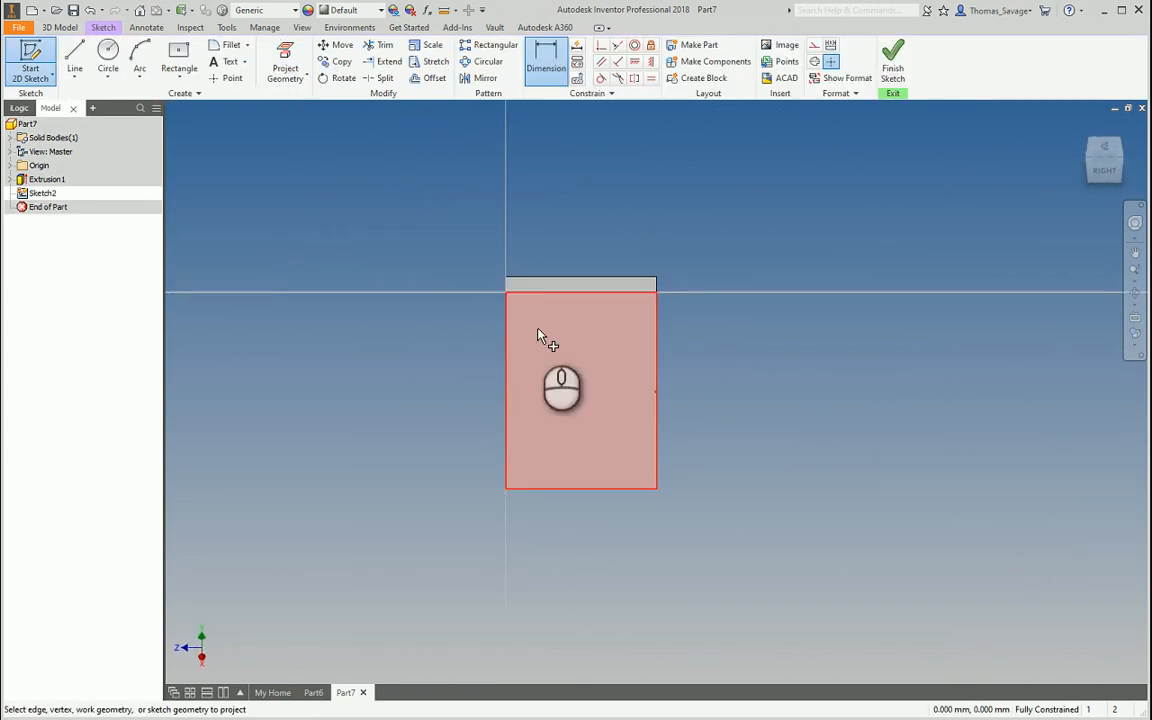
left_click(540, 334)
left_click(75, 55)
left_click(107, 55)
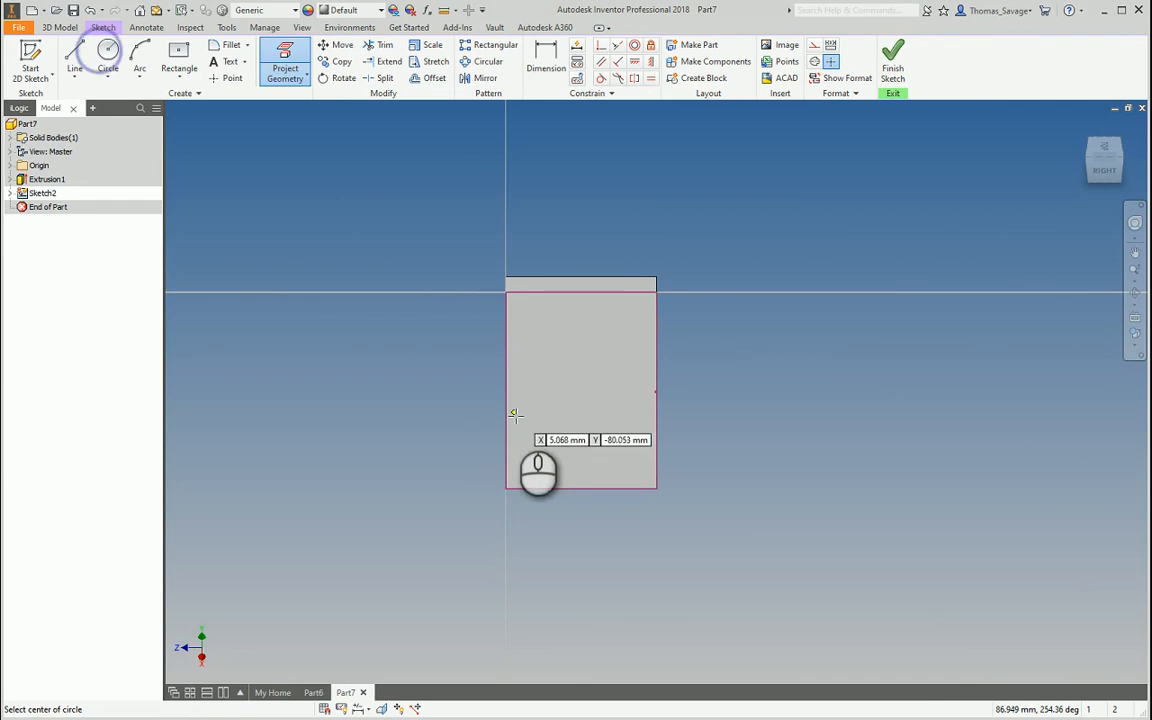
scroll(514, 432, "down", 3)
left_click(522, 446)
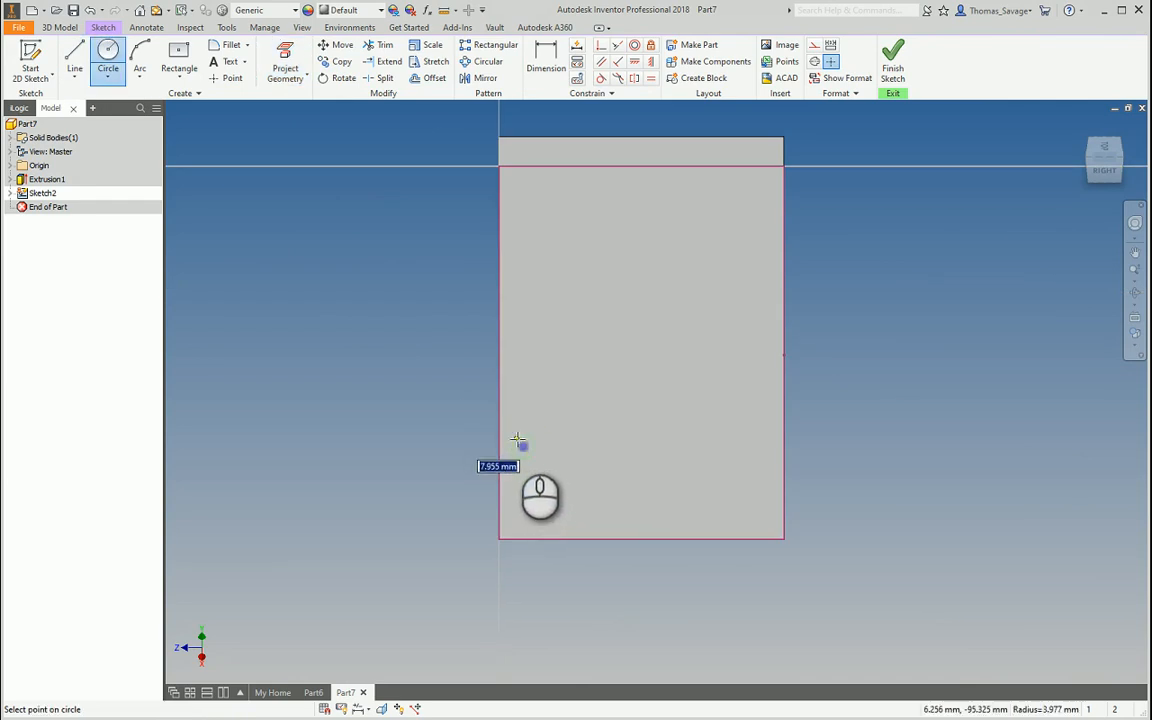
left_click(515, 438)
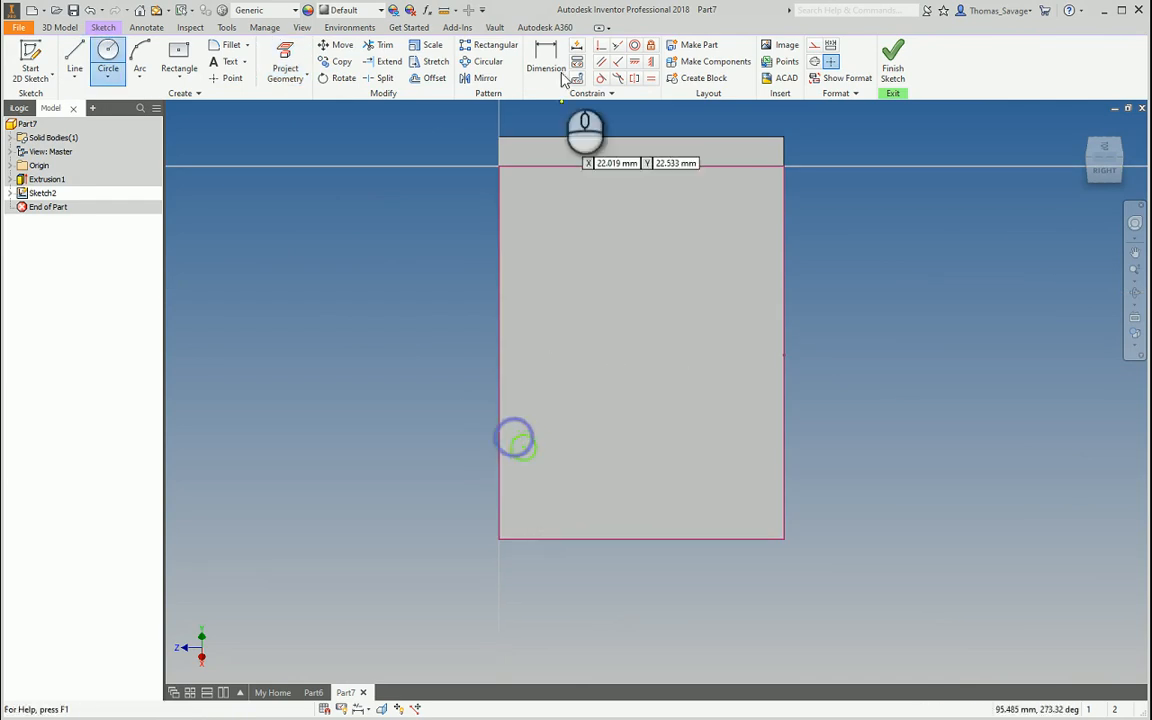
Dimension the circle to 10 diameter and align its centre vertically with the face's top-left corner
left_click(546, 60)
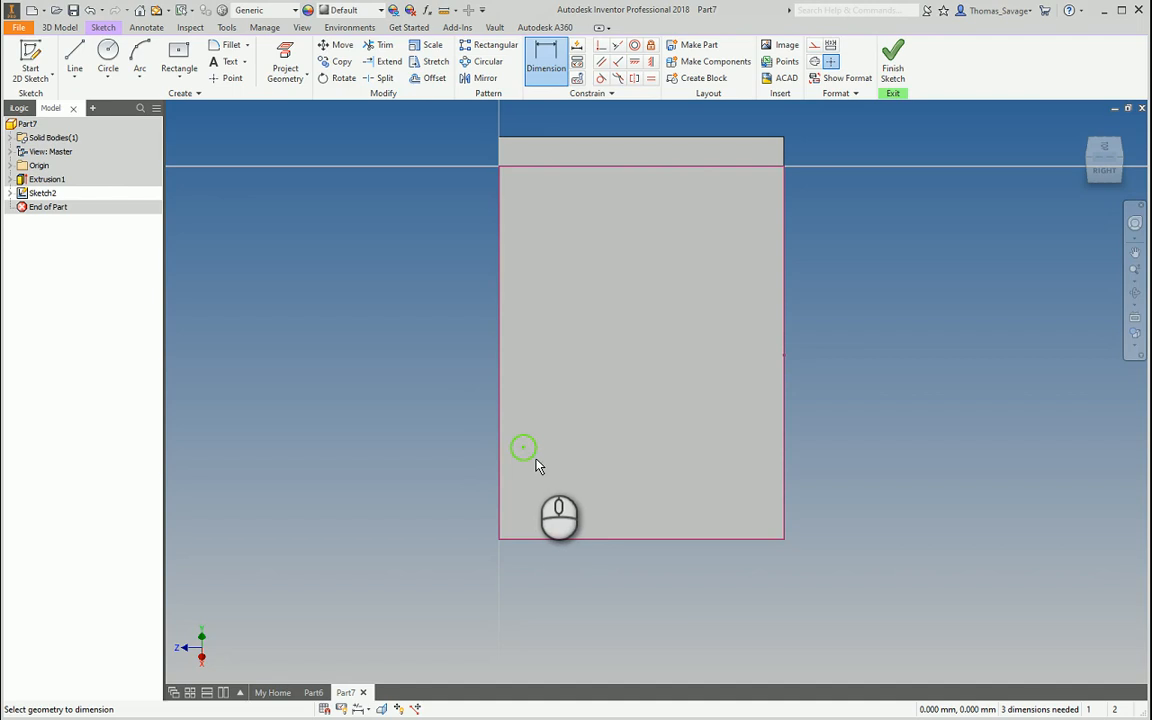
left_click(531, 456)
left_click(586, 372)
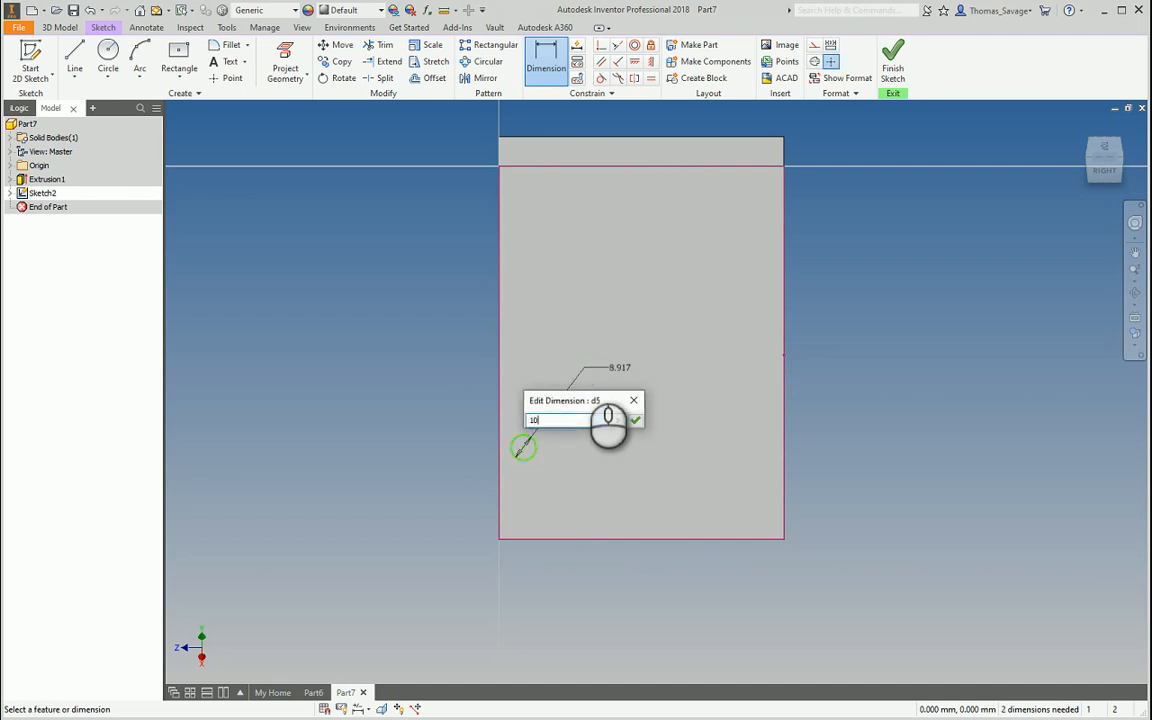
key("Return")
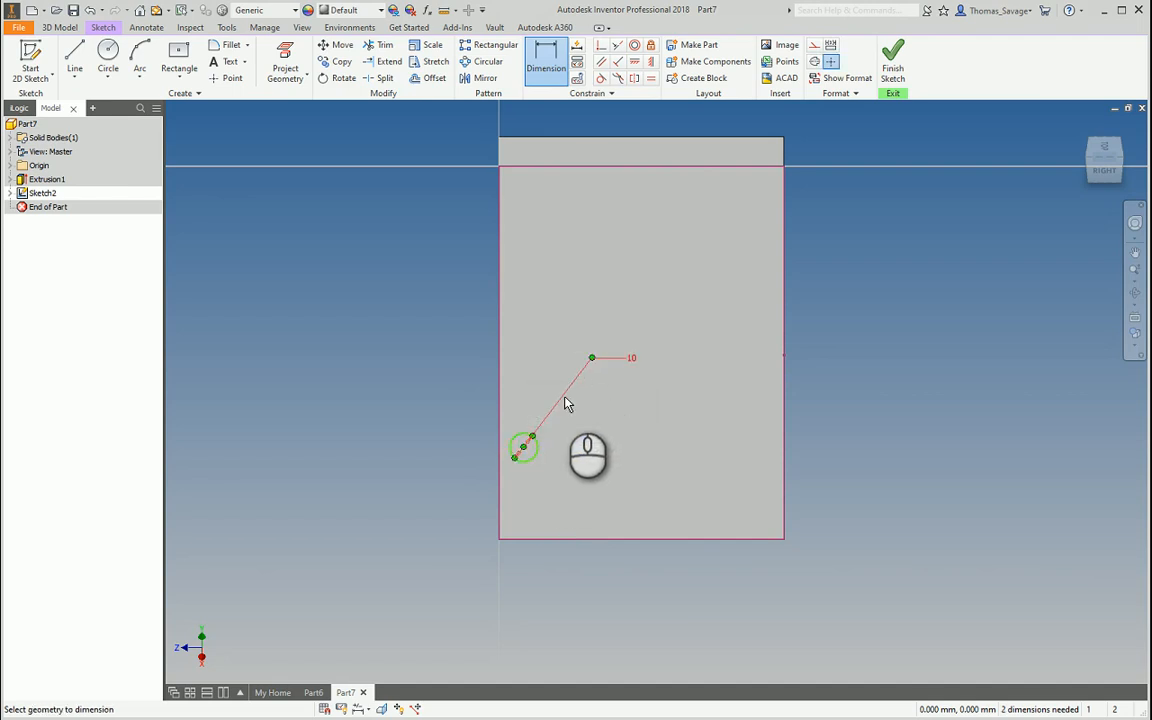
left_click(651, 63)
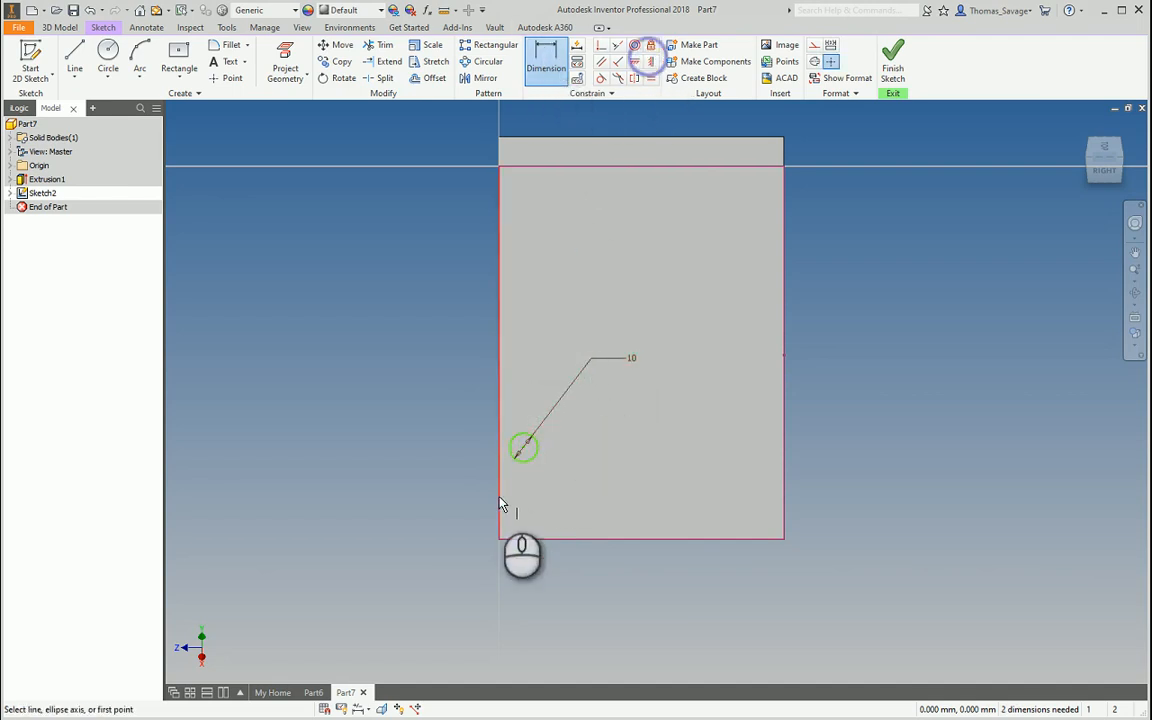
left_click(526, 450)
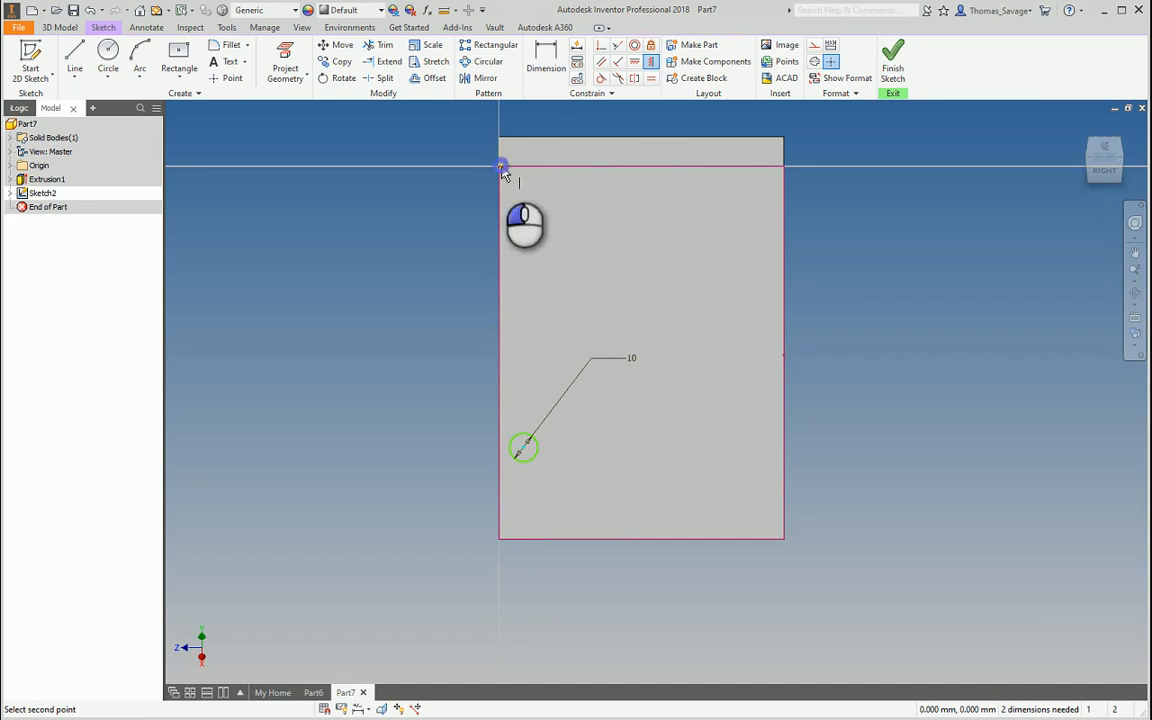
left_click(502, 168)
Place the circle centre 30 above the bottom edge and finish the sketch
left_click(546, 62)
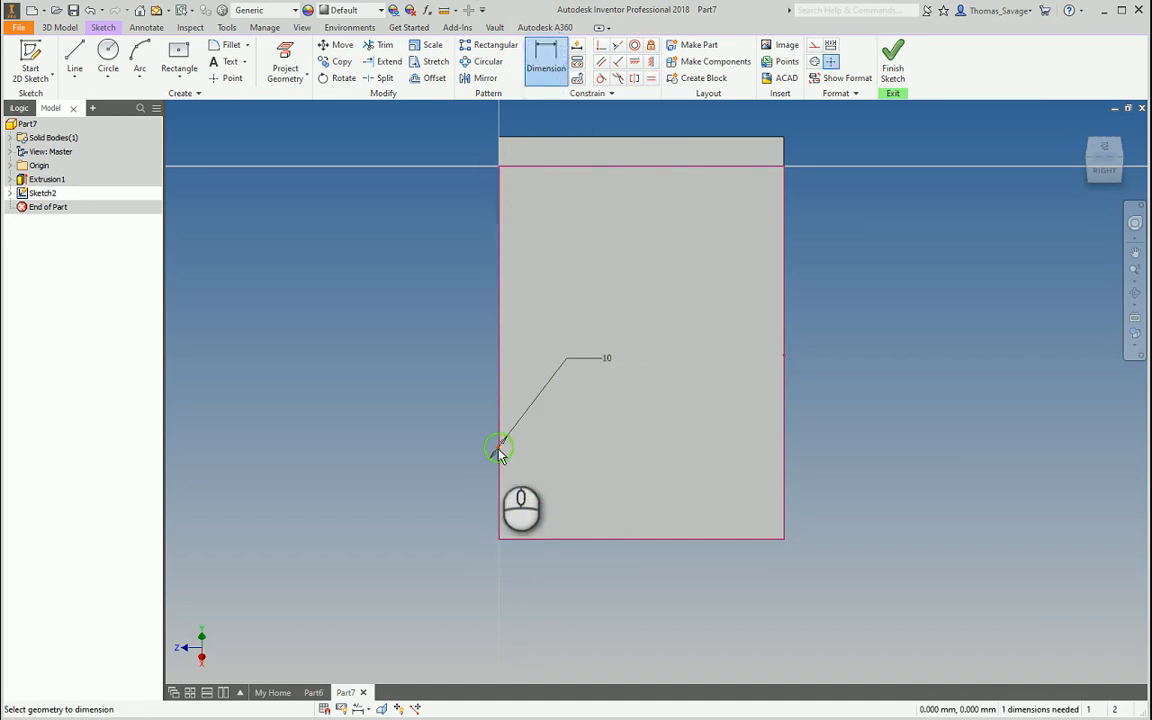
left_click(500, 450)
left_click(525, 537)
left_click(410, 502)
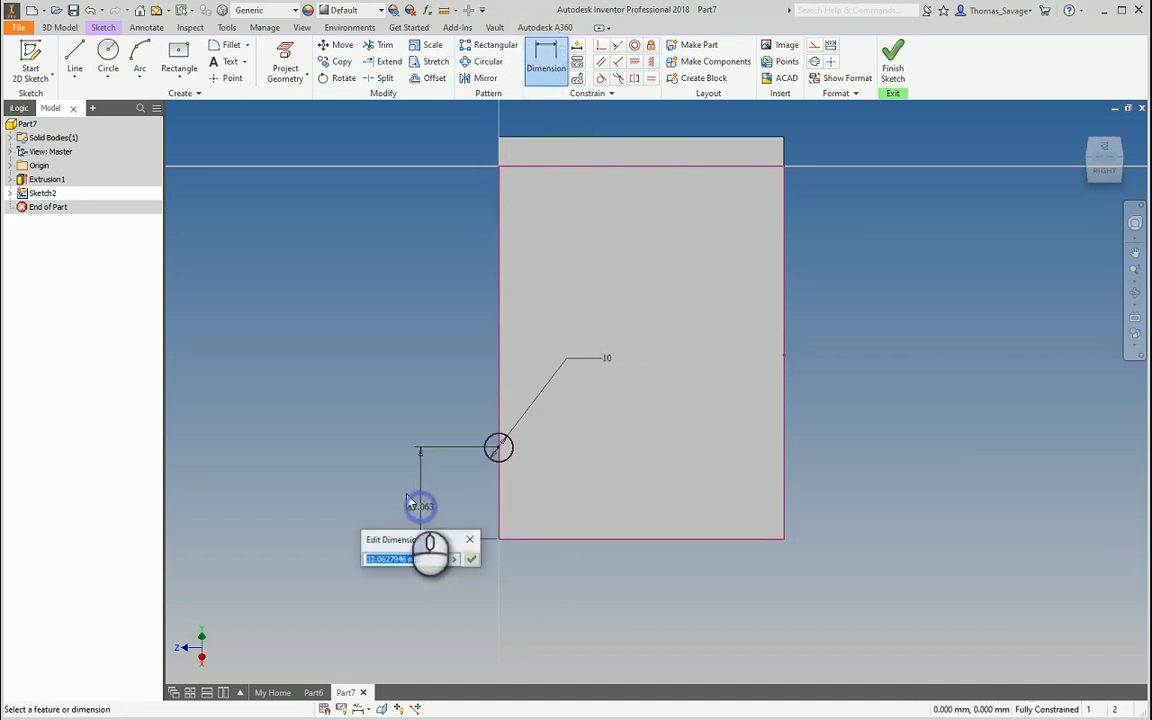
type("30")
key("Return")
left_click(893, 62)
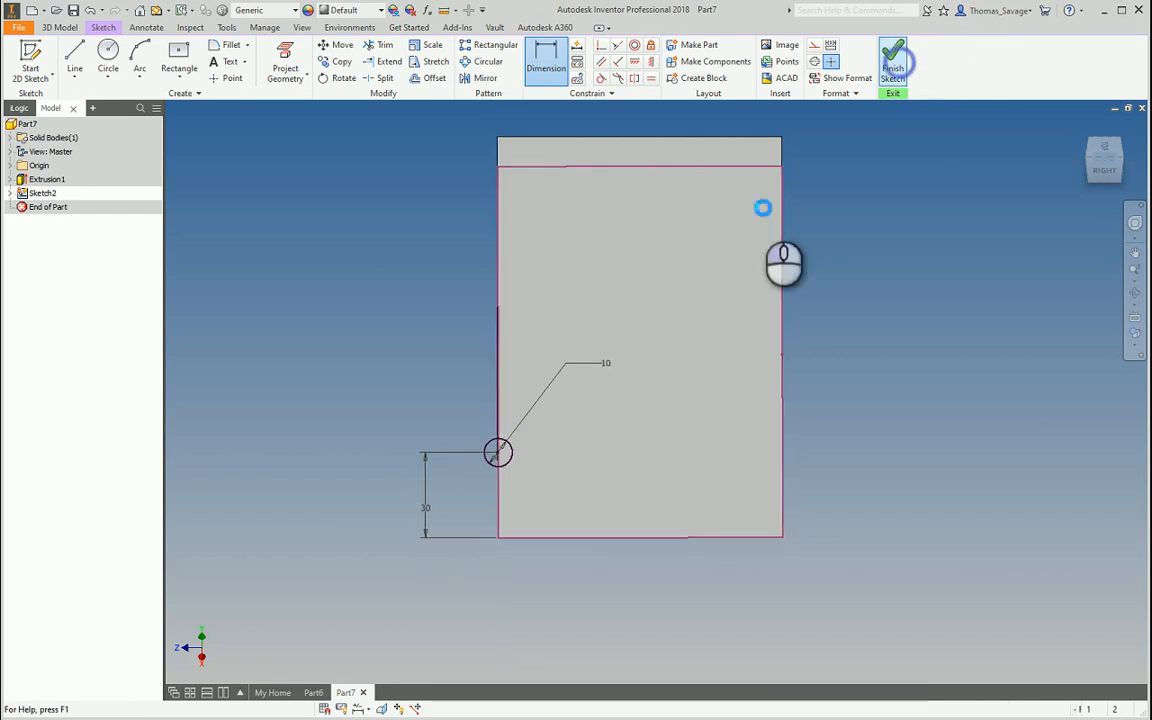
left_click(75, 60)
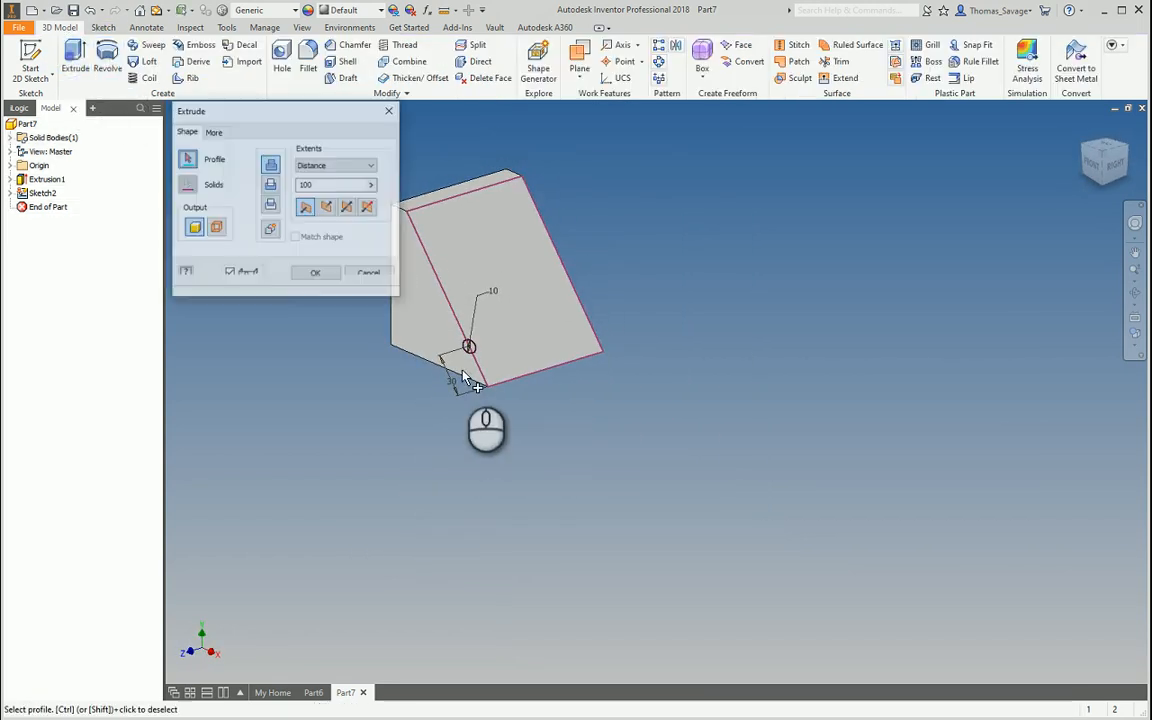
Extrude the 10 mm circle as a cut into the wedge at 20 distance
scroll(463, 376, "down", 3)
left_click(487, 336)
left_click(303, 188)
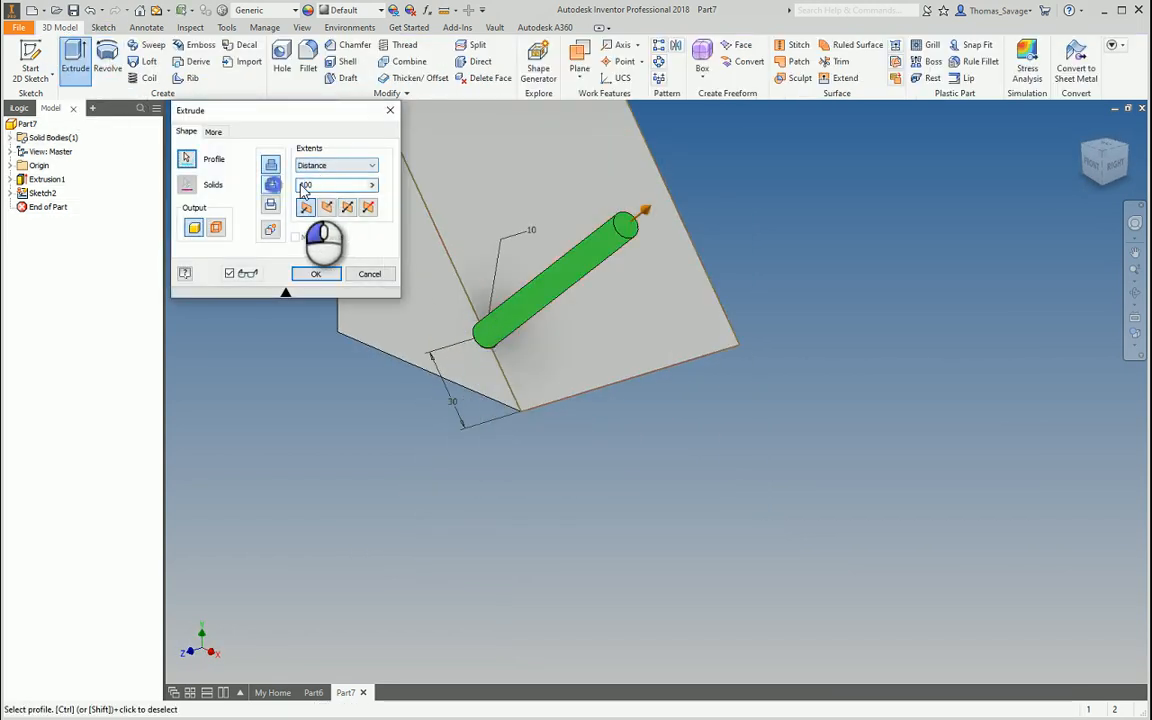
left_click(271, 184)
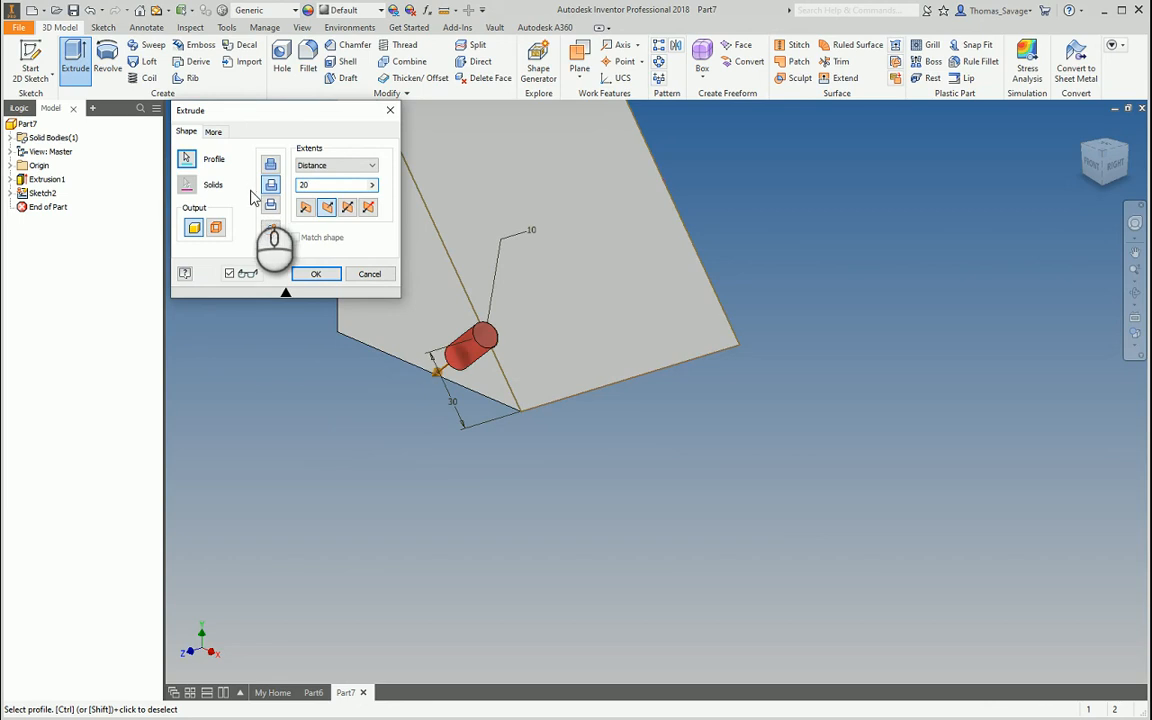
left_click(315, 274)
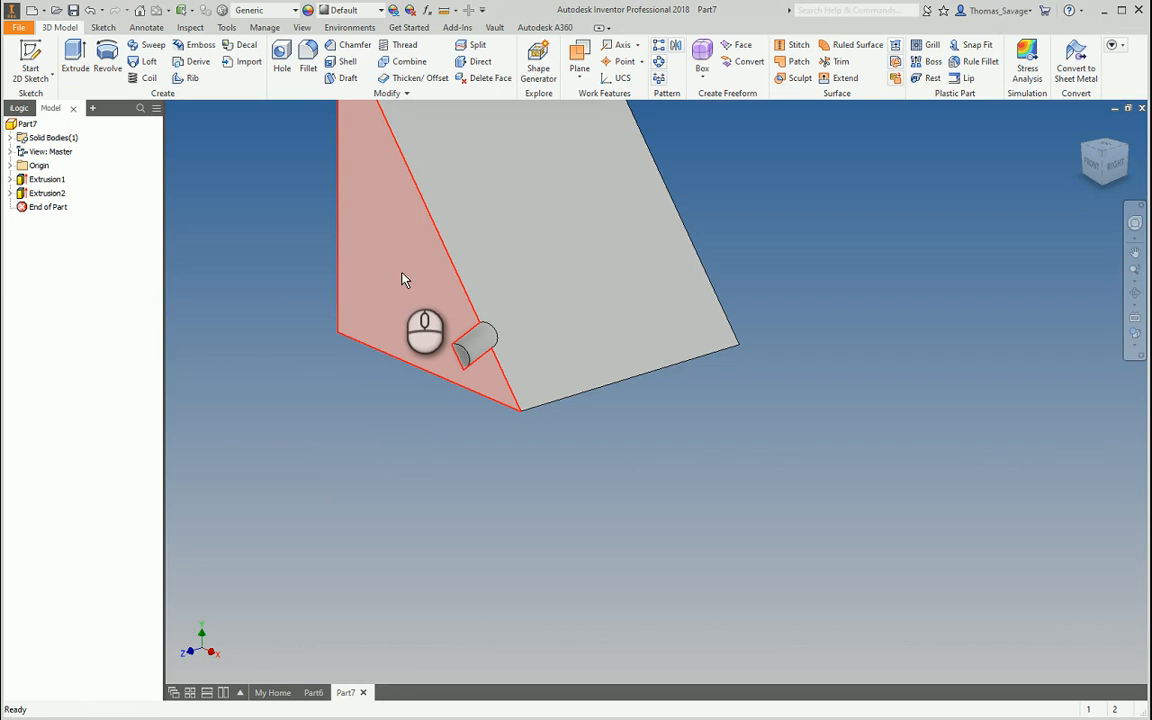
Edit Extrusion2 so the cut's extents go through All
double_click(51, 199)
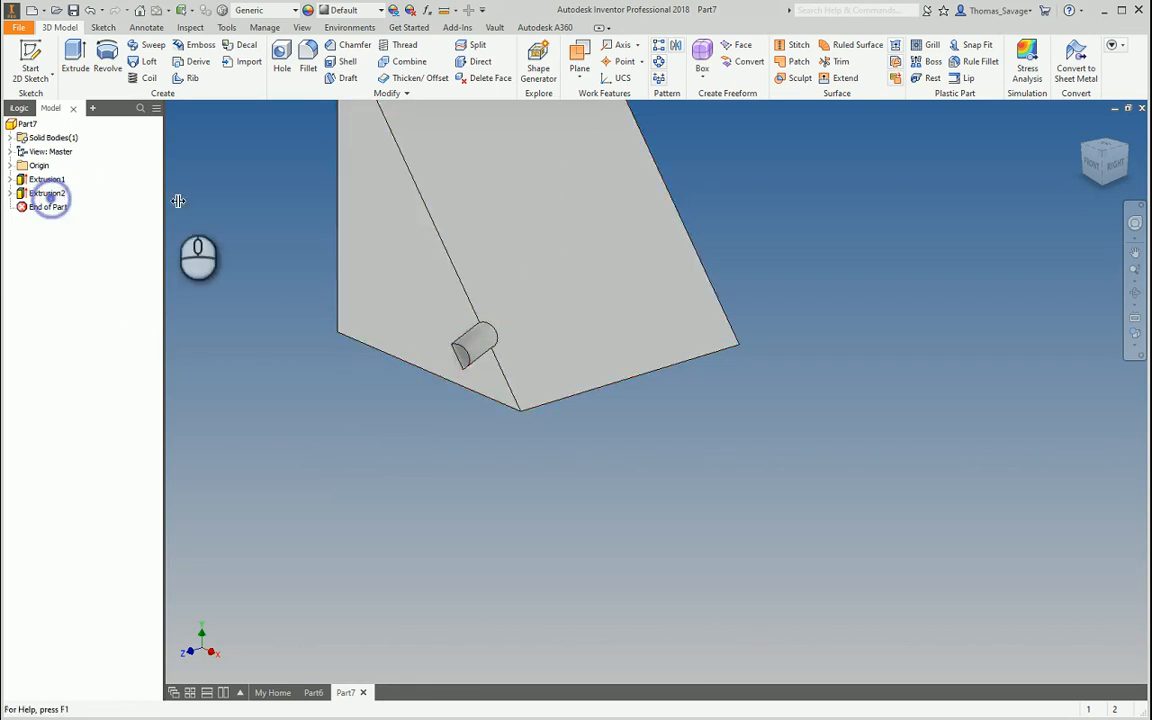
double_click(46, 193)
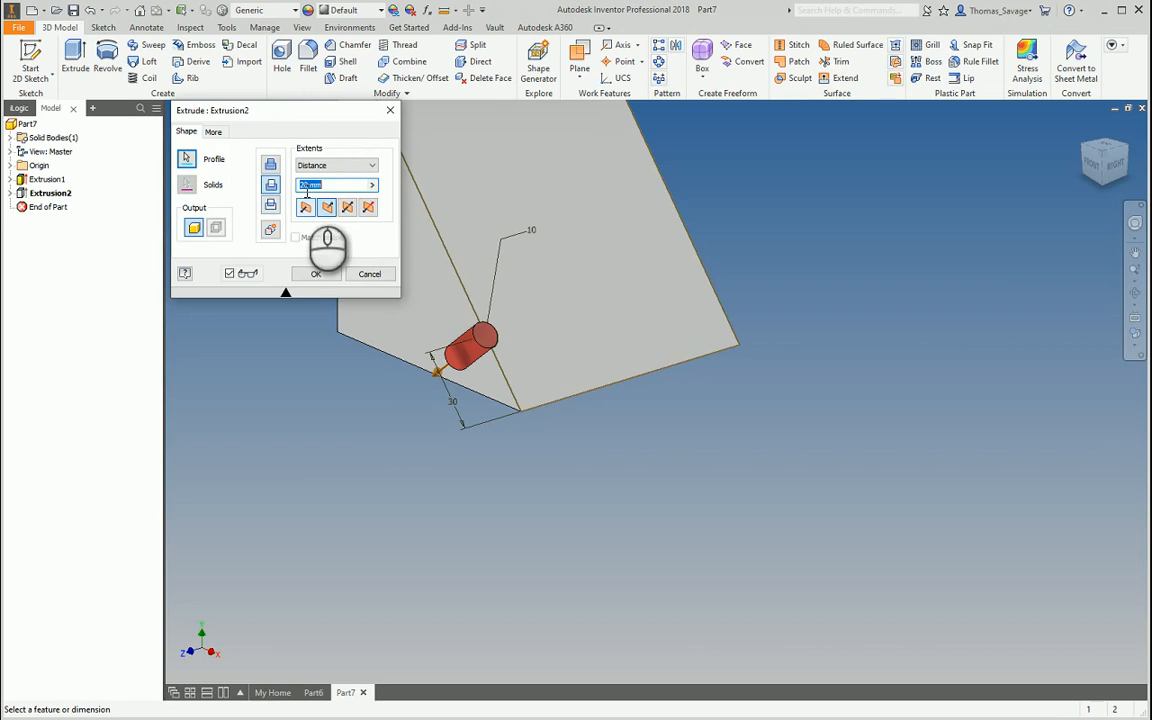
left_click(335, 165)
left_click(329, 222)
left_click(314, 274)
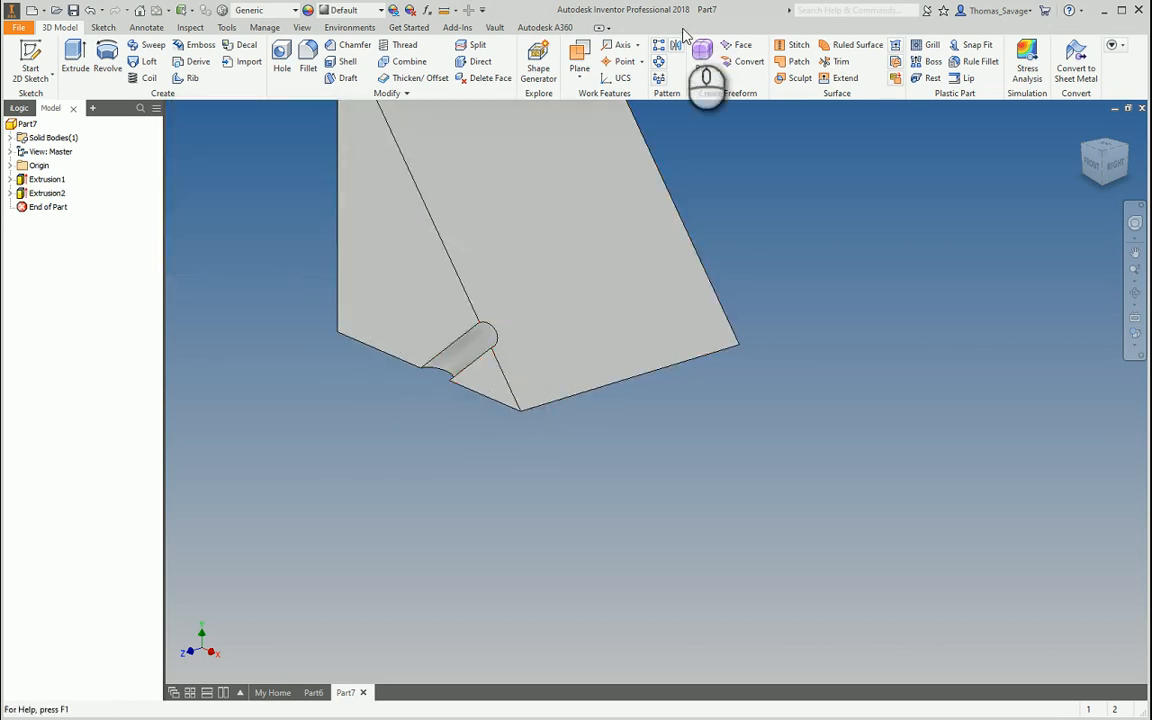
Set up a rectangular pattern of the groove cut along the slanted edge
left_click(659, 45)
left_click(452, 350)
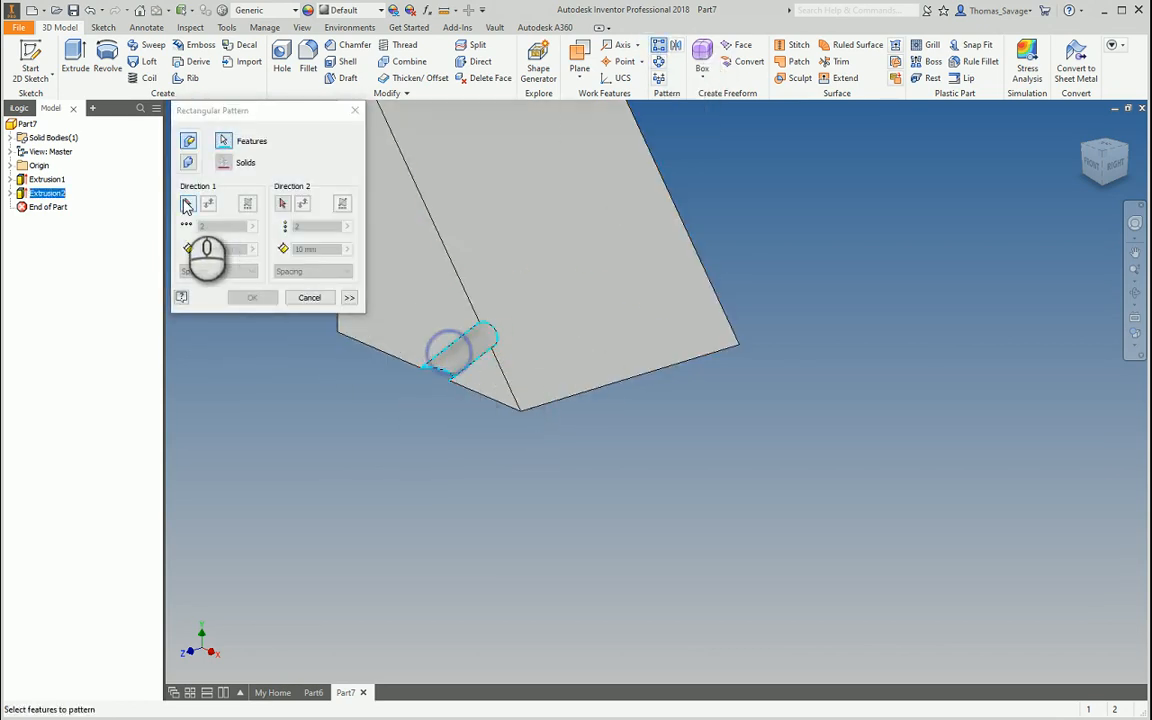
left_click(186, 205)
left_click(455, 268)
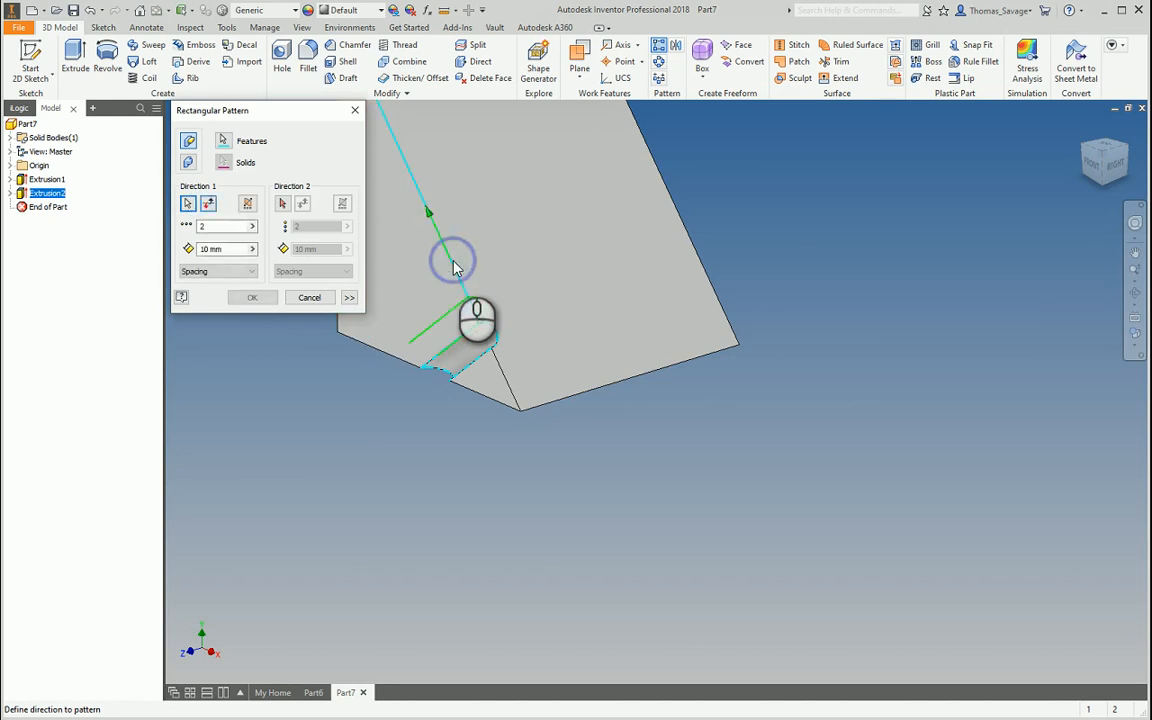
Set the pattern to 4 grooves spaced 20 mm apart and create it
double_click(212, 226)
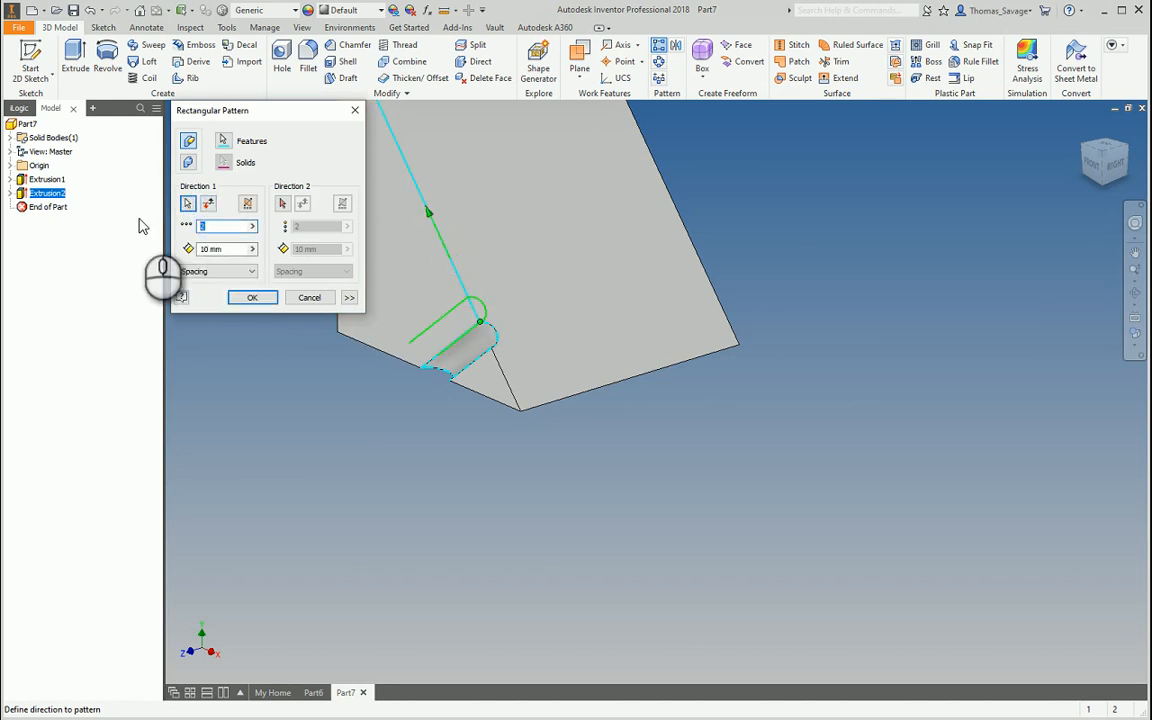
type("4")
double_click(218, 248)
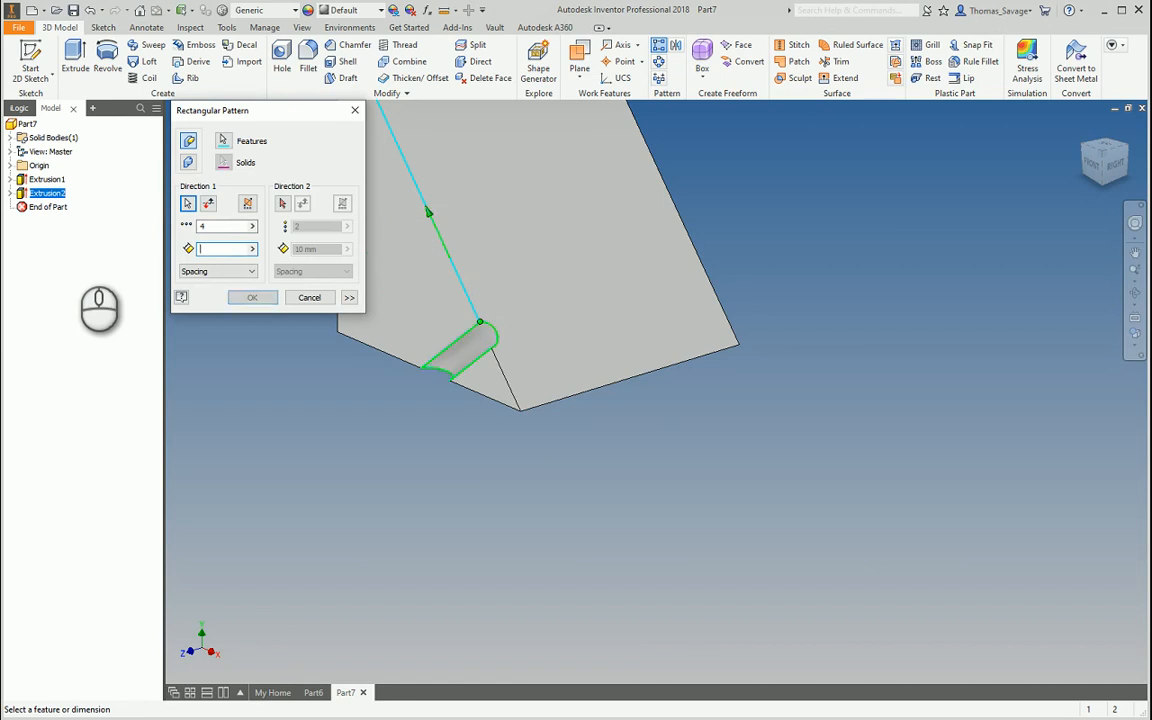
type("25")
middle_click_drag(500, 387, 731, 477, "shift")
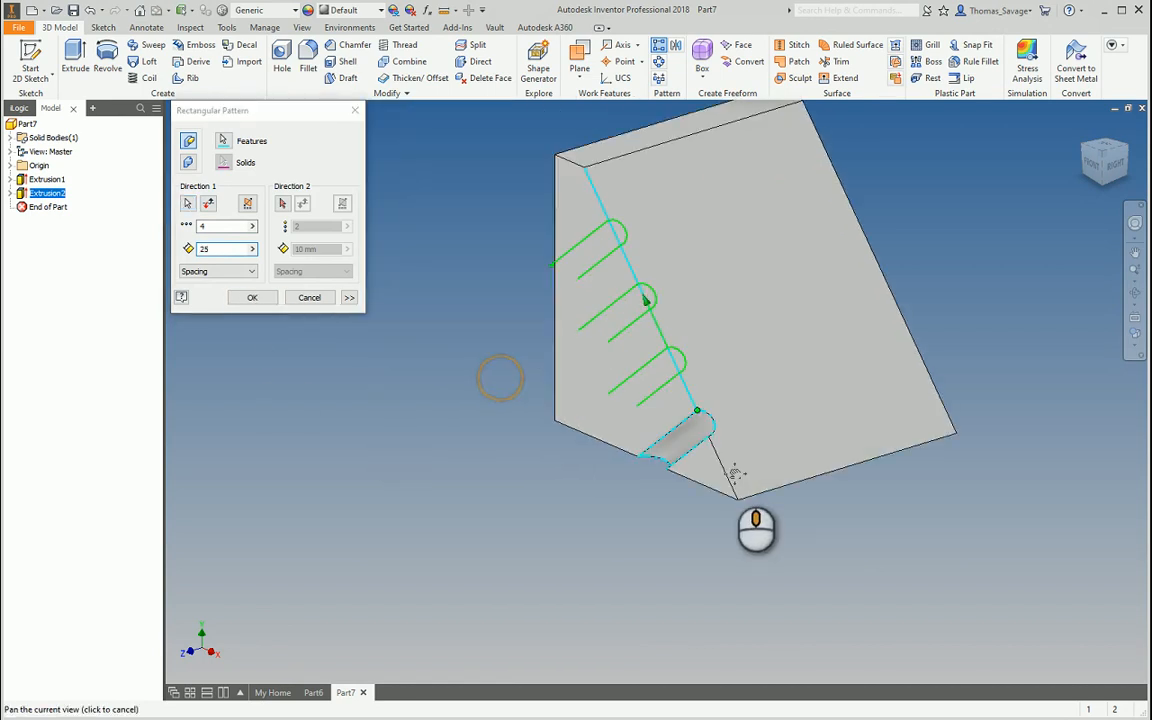
key("BackSpace")
type("0")
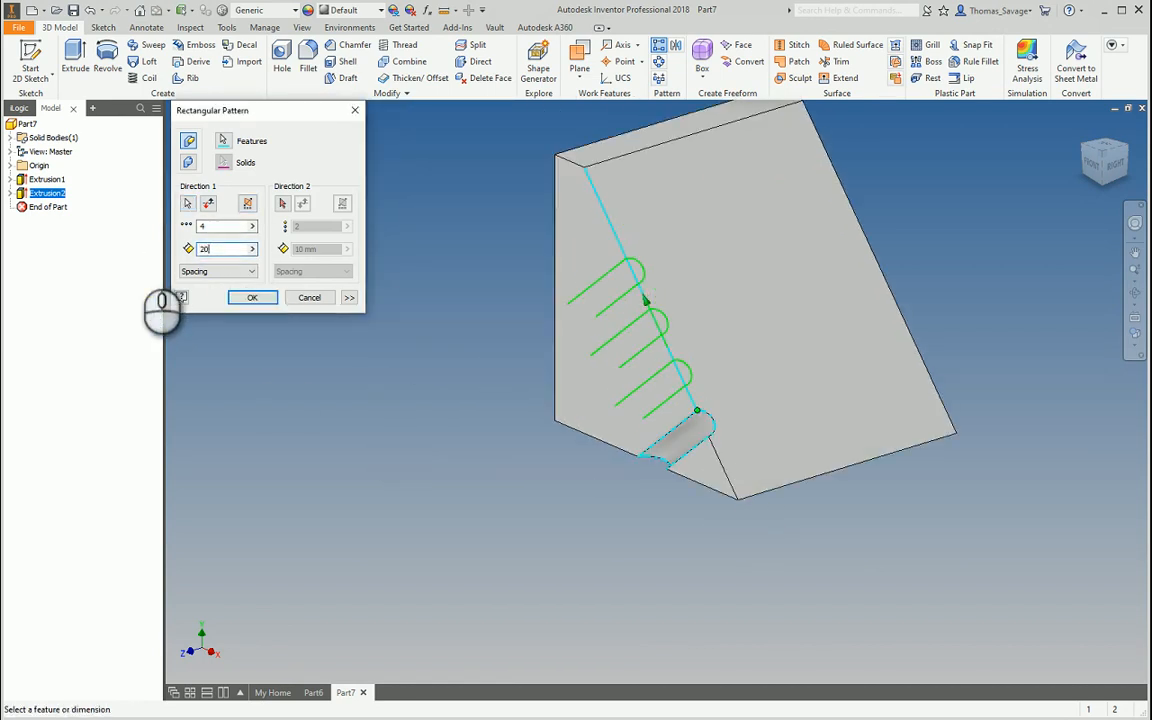
left_click(252, 297)
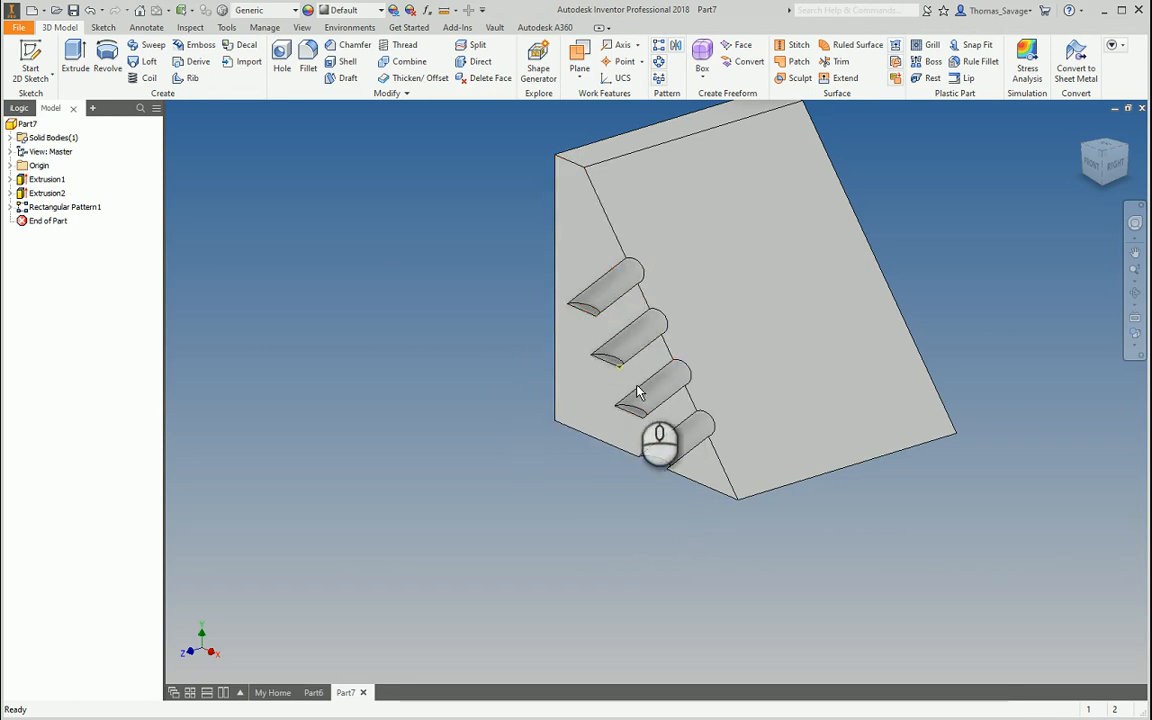
double_click(85, 206)
Review the pattern's extra options and the groove extrusion, reapplying the pattern unchanged
left_click(346, 297)
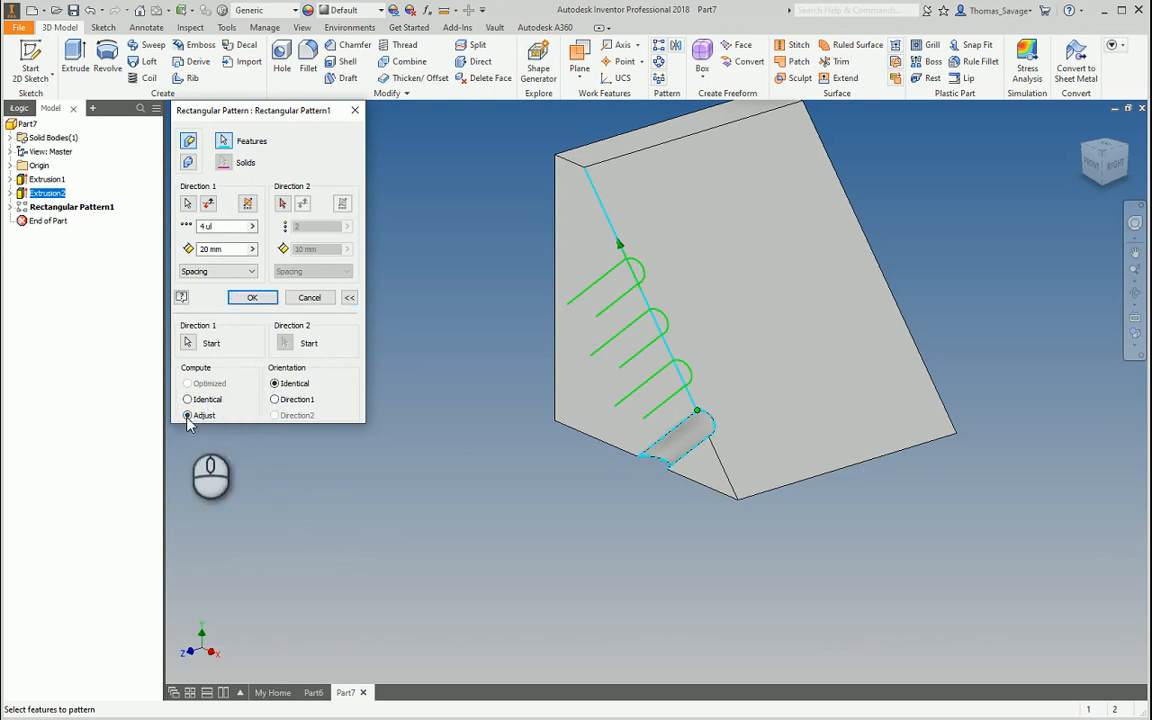
left_click(253, 300)
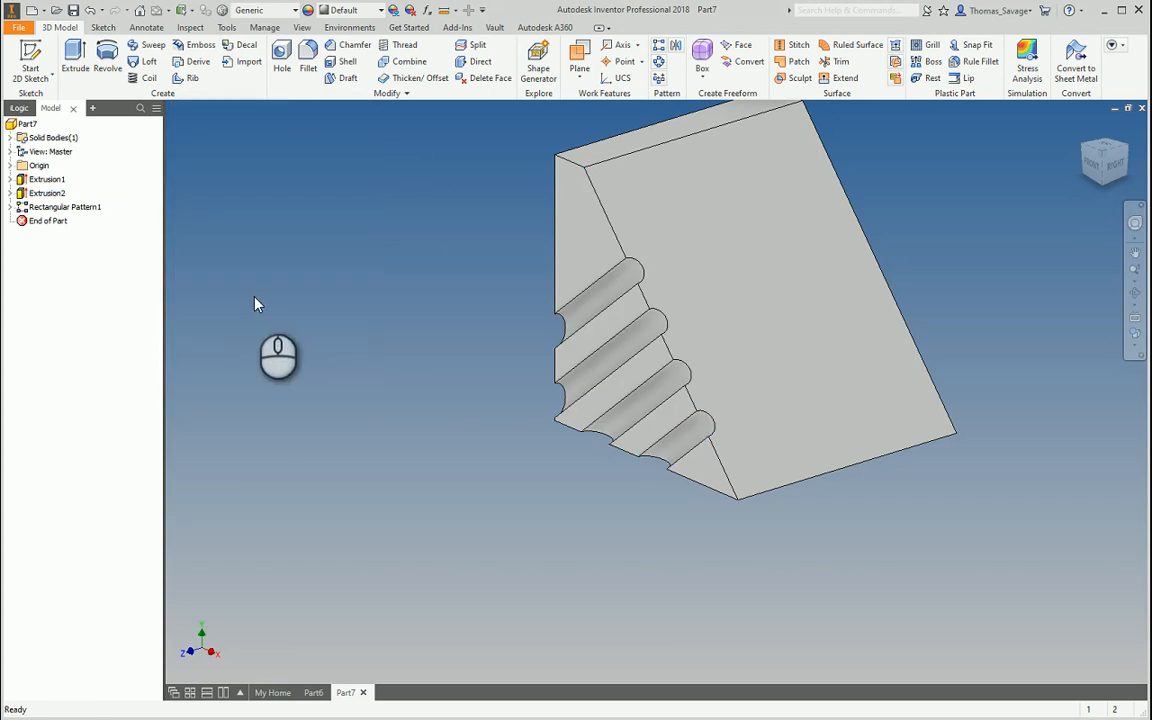
double_click(50, 194)
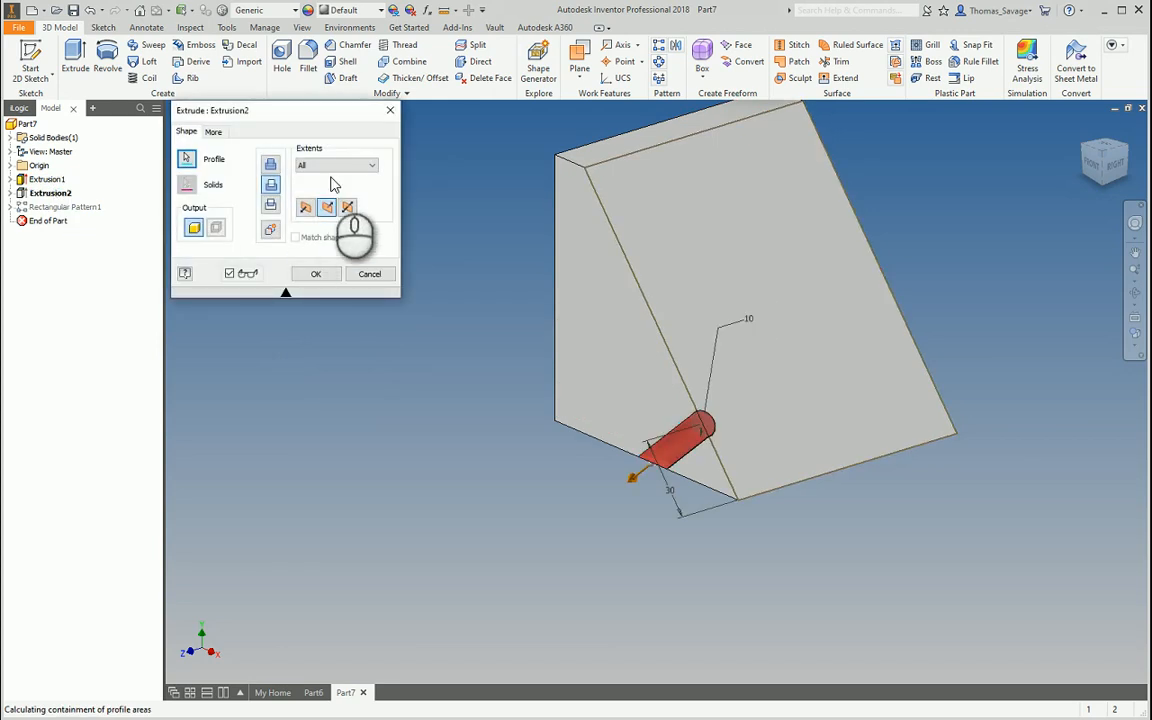
key("Escape")
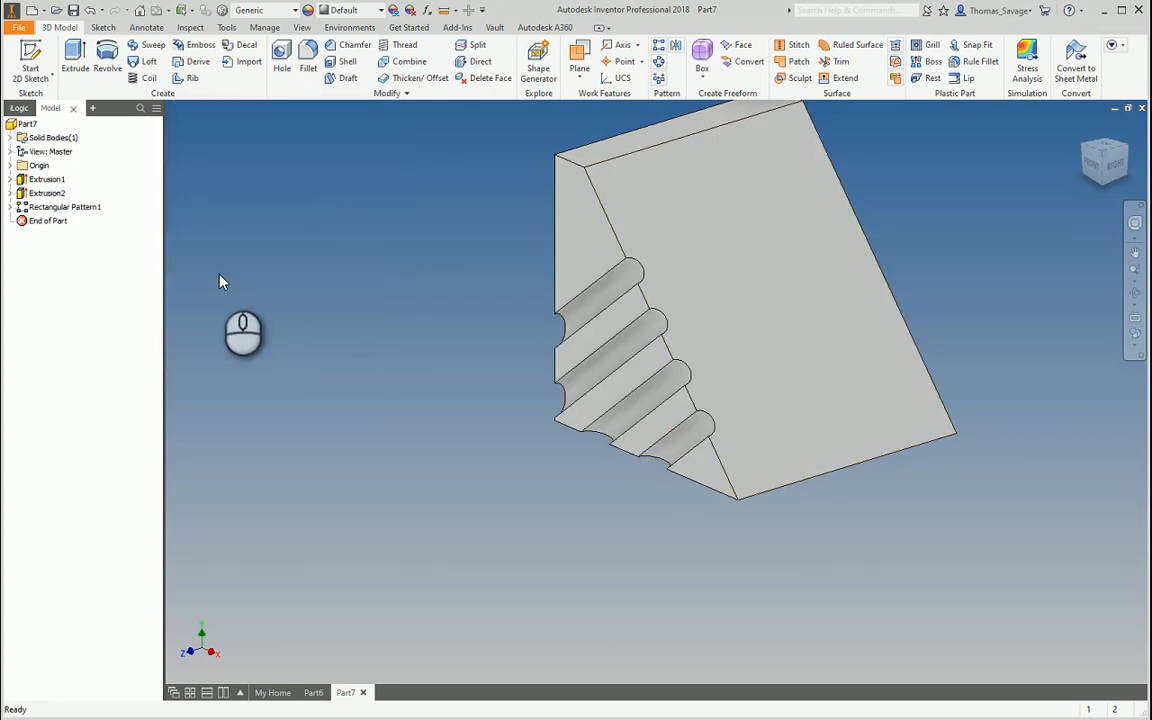
double_click(66, 207)
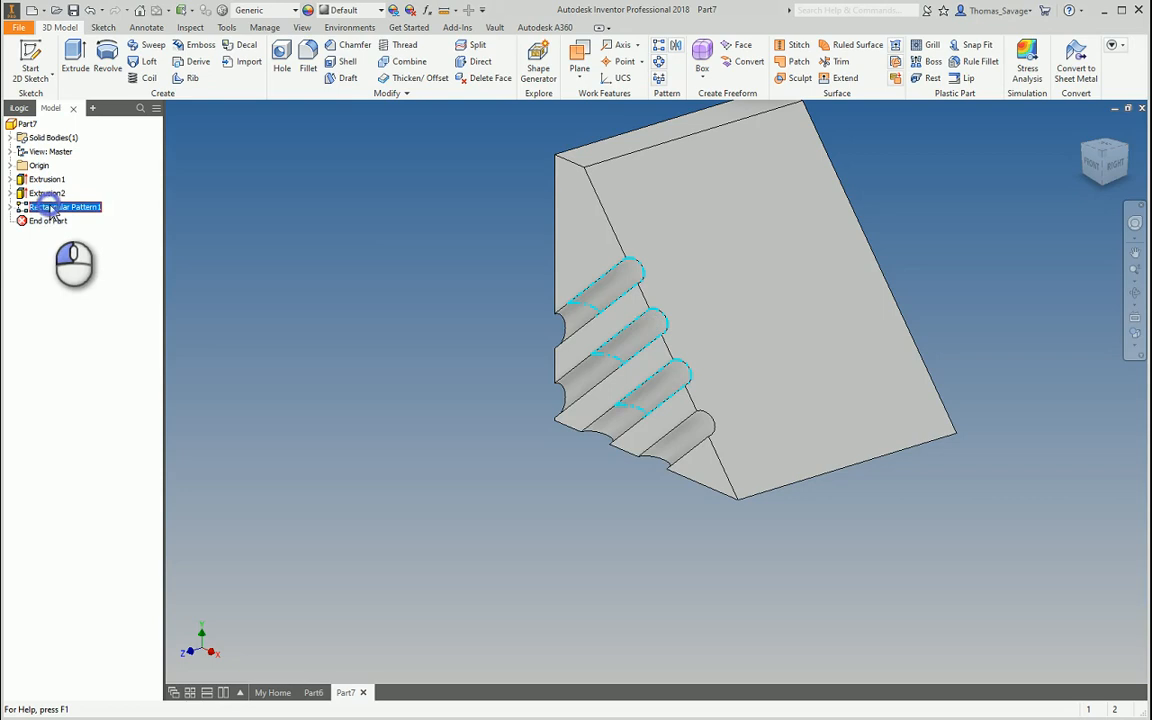
left_click(348, 296)
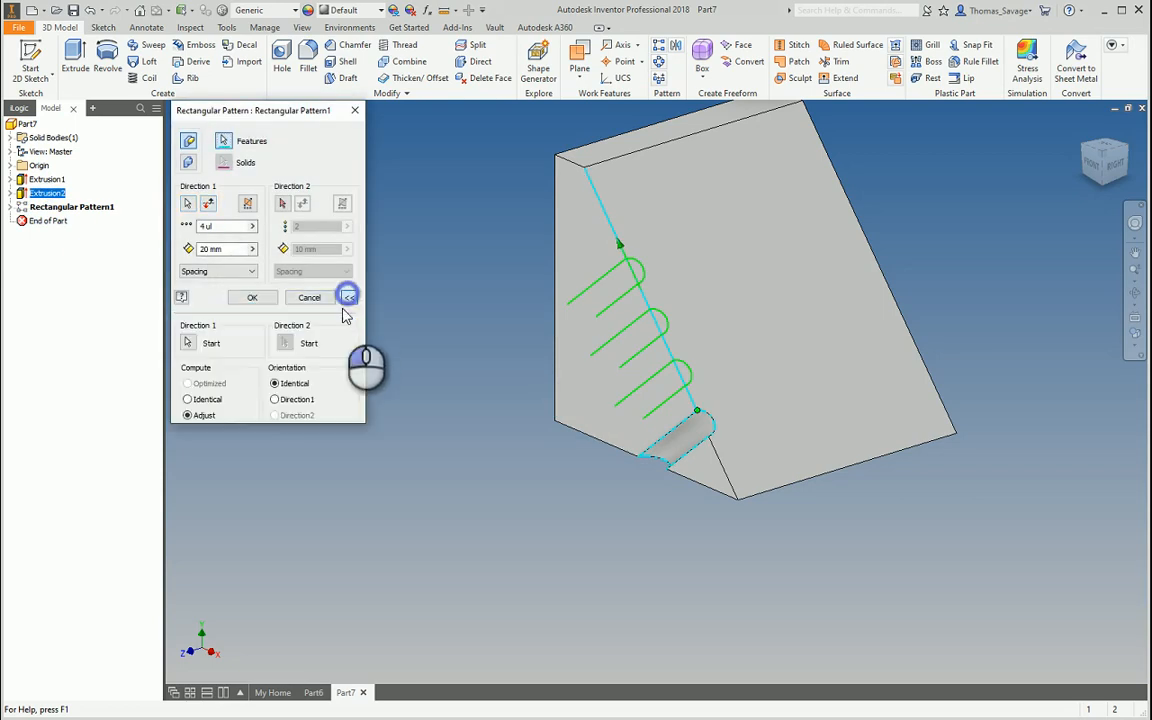
left_click(252, 297)
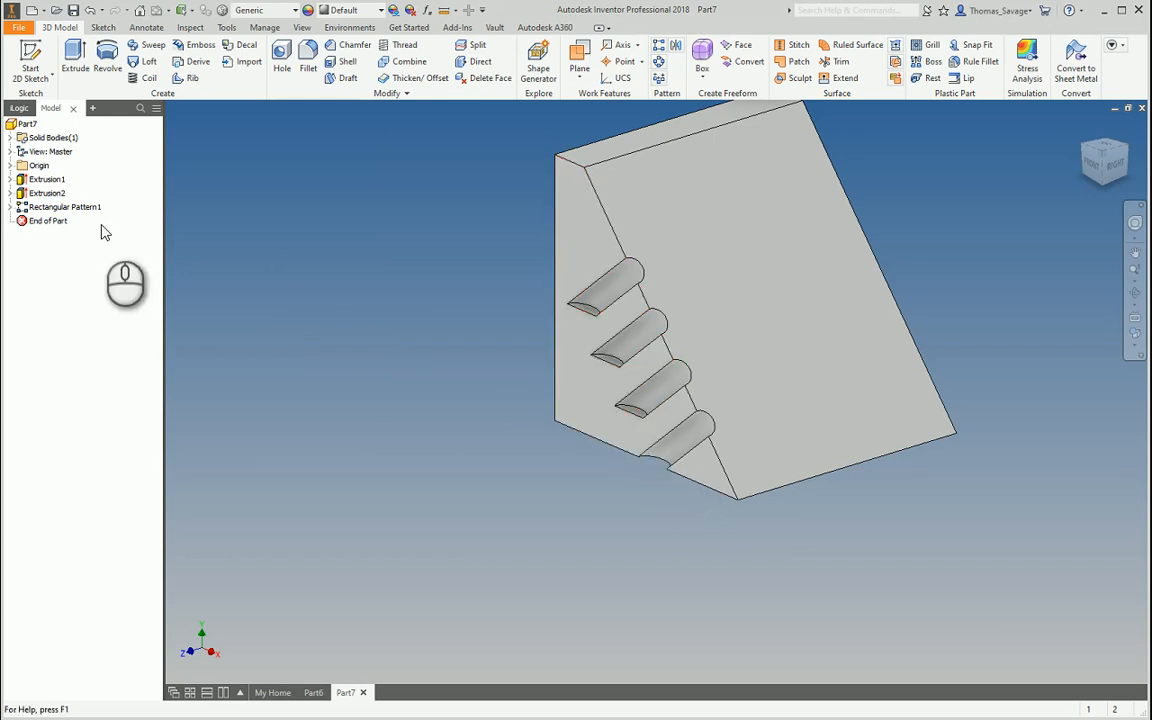
Keep Spacing distribution, set Compute to Adjust, and apply Rectangular Pattern1
double_click(66, 206)
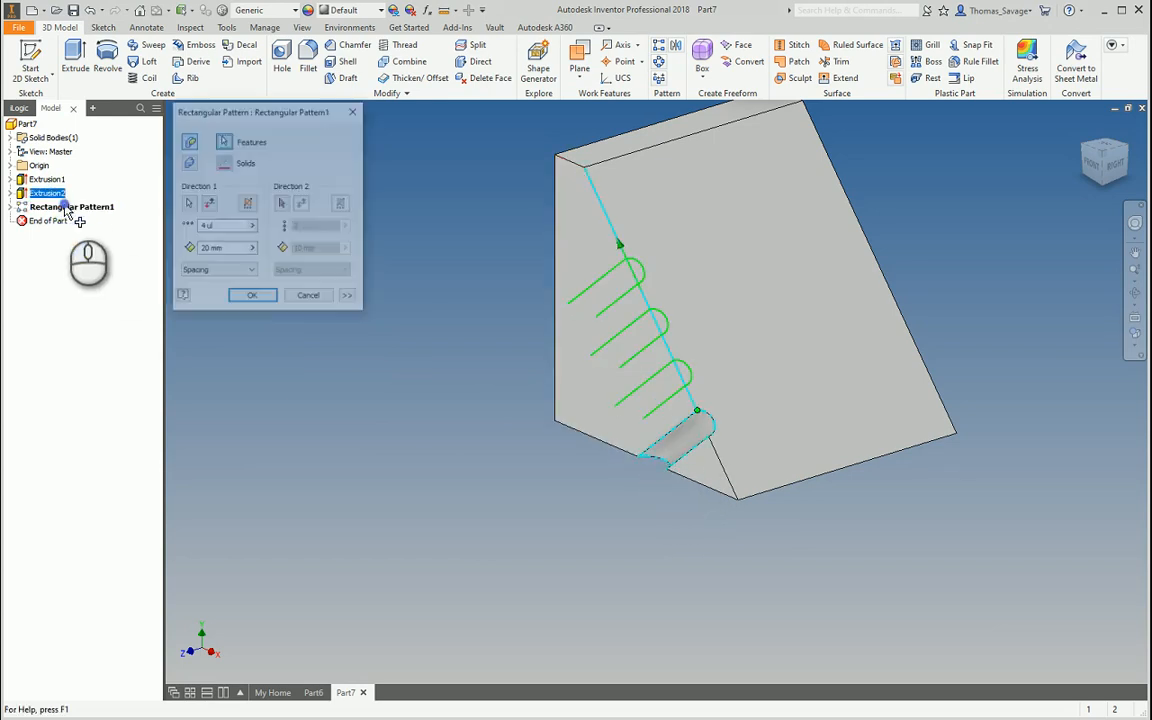
left_click(215, 271)
left_click(195, 284)
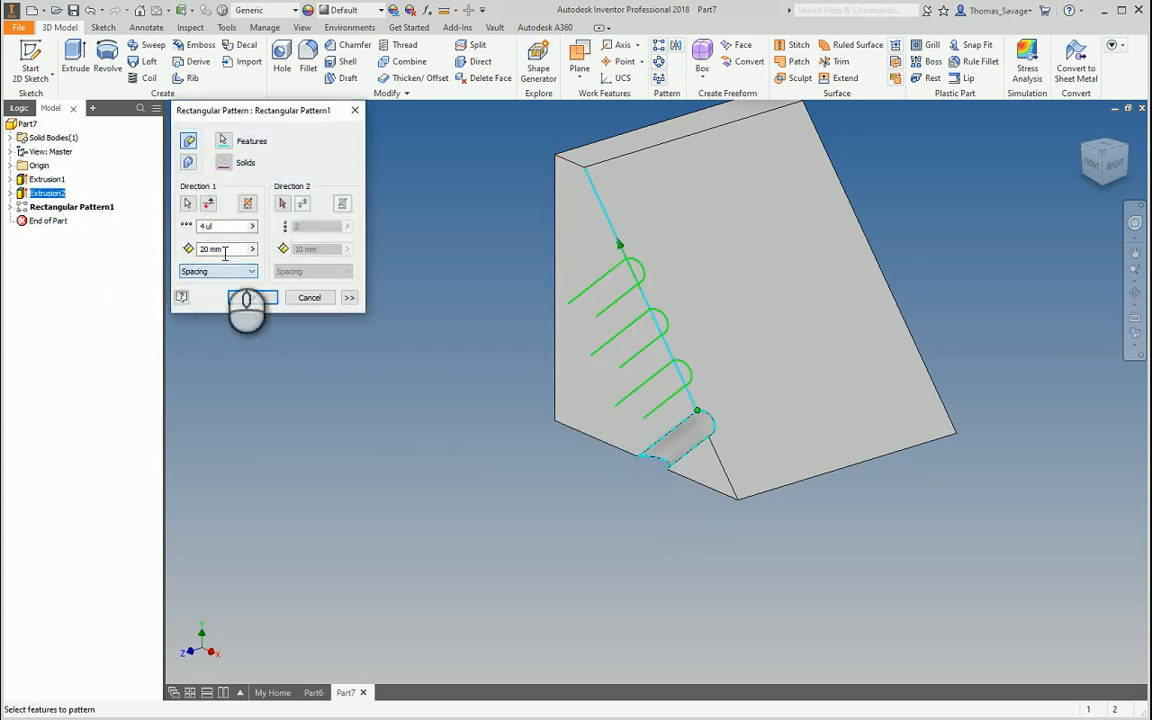
left_click(349, 297)
left_click(187, 415)
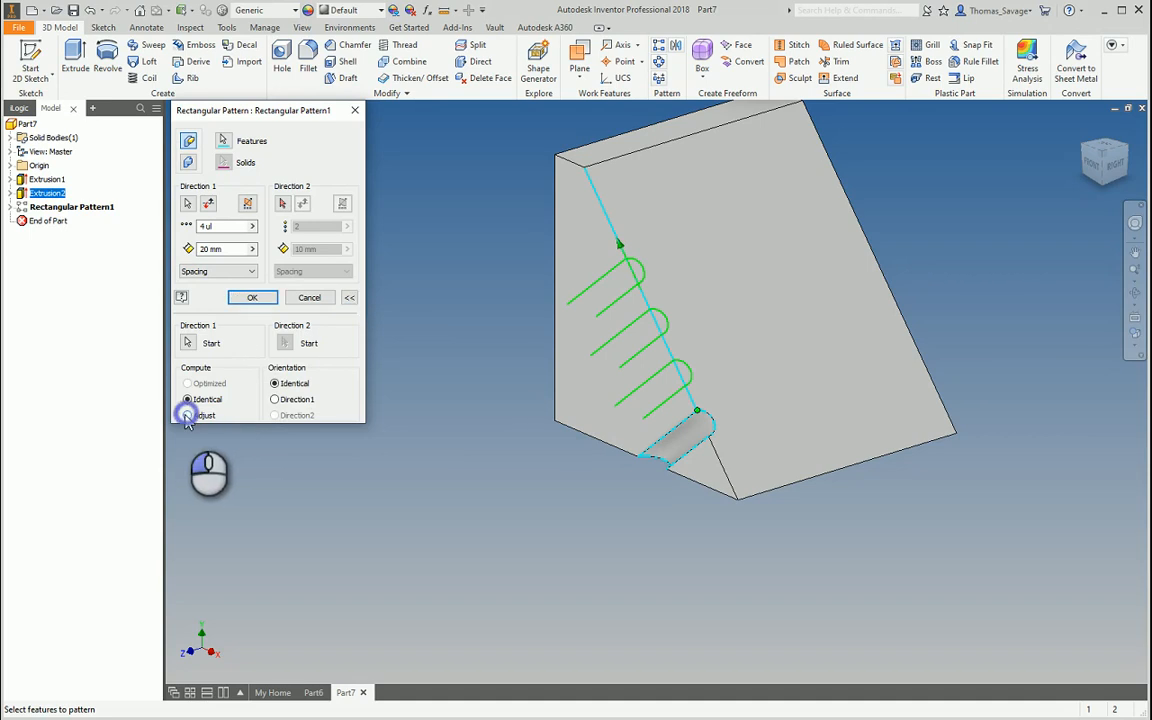
left_click(252, 297)
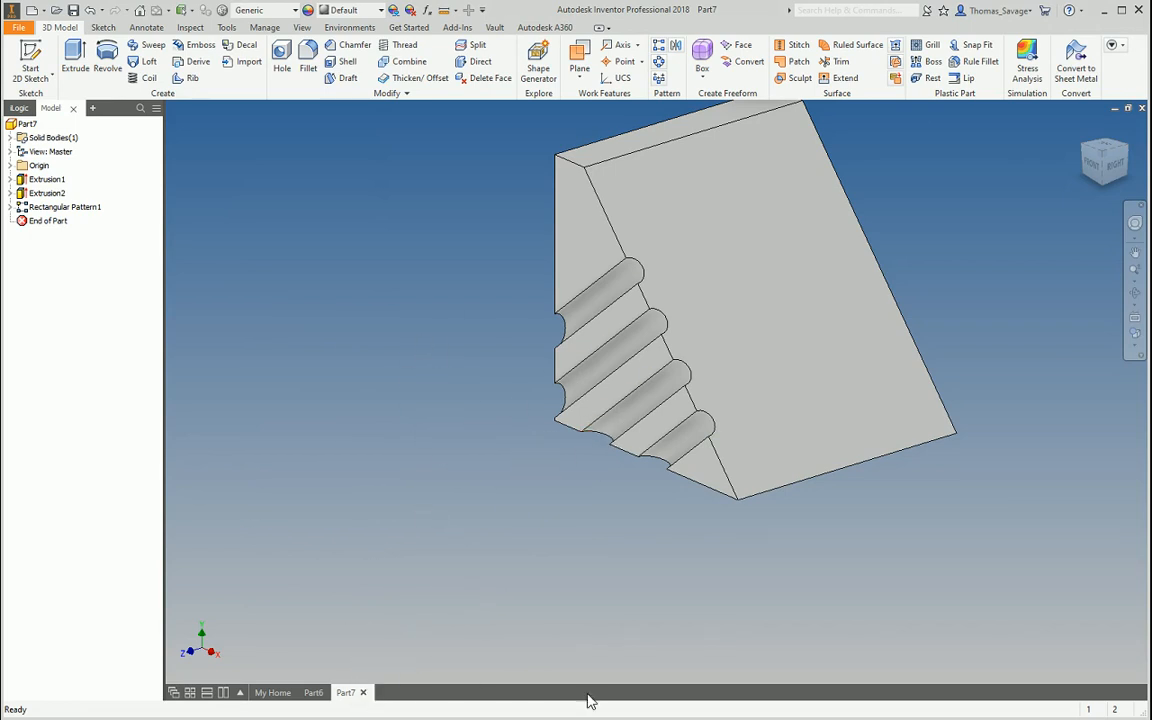
Create a new part from the Standard (mm) template and sketch on an origin plane
left_click(32, 10)
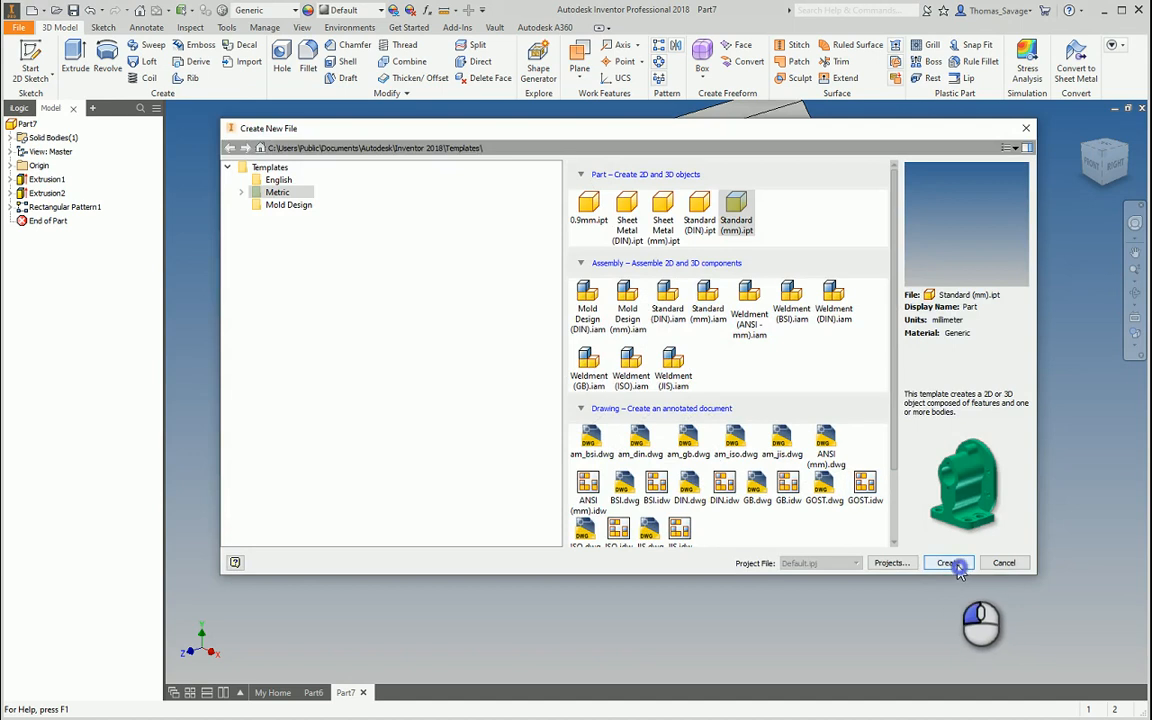
left_click(952, 562)
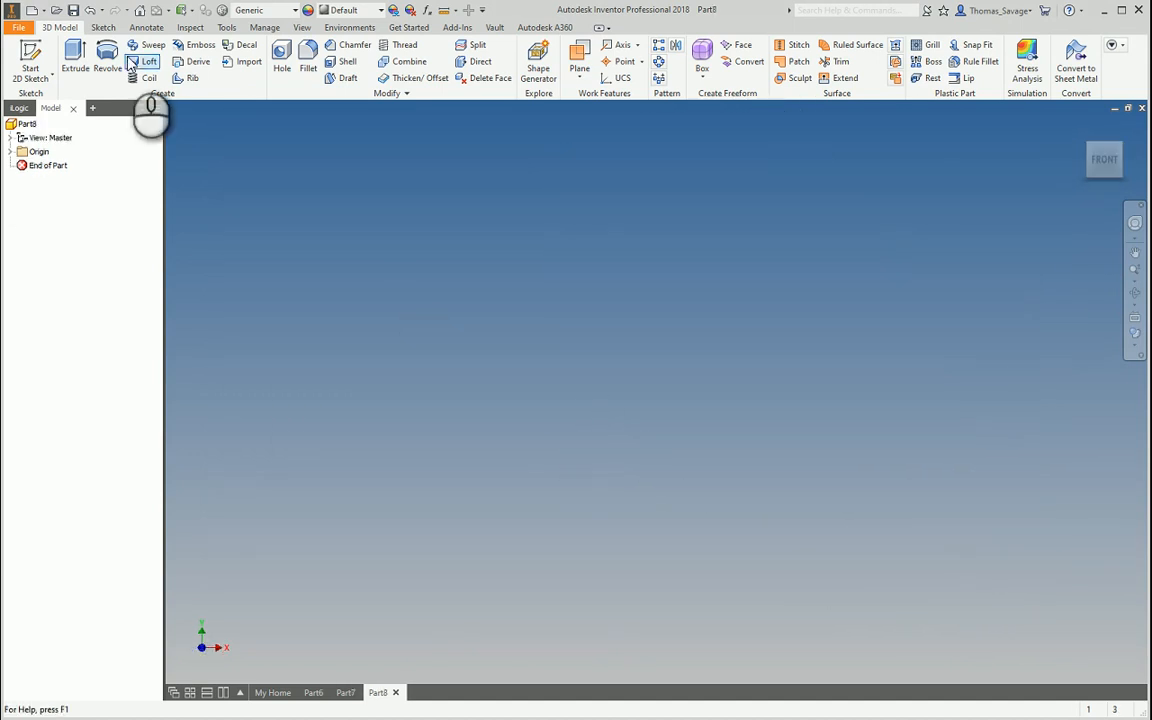
left_click(30, 58)
left_click(572, 220)
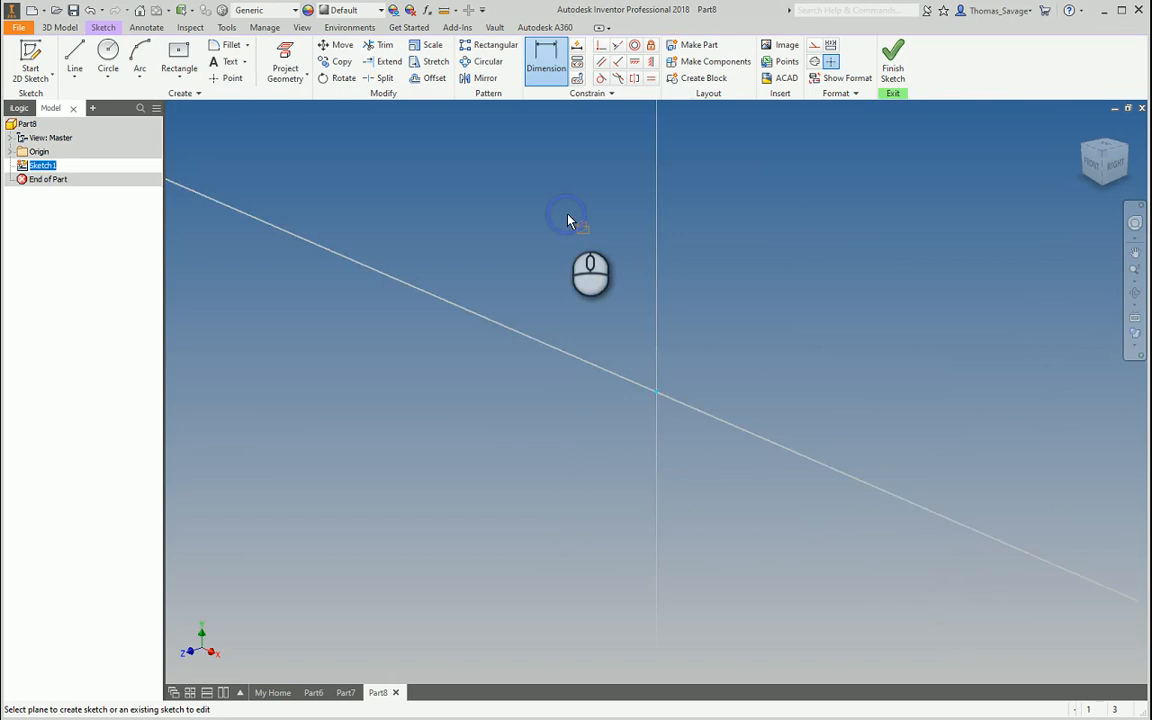
Draw a horizontal centre-to-centre slot across the origin
left_click(179, 77)
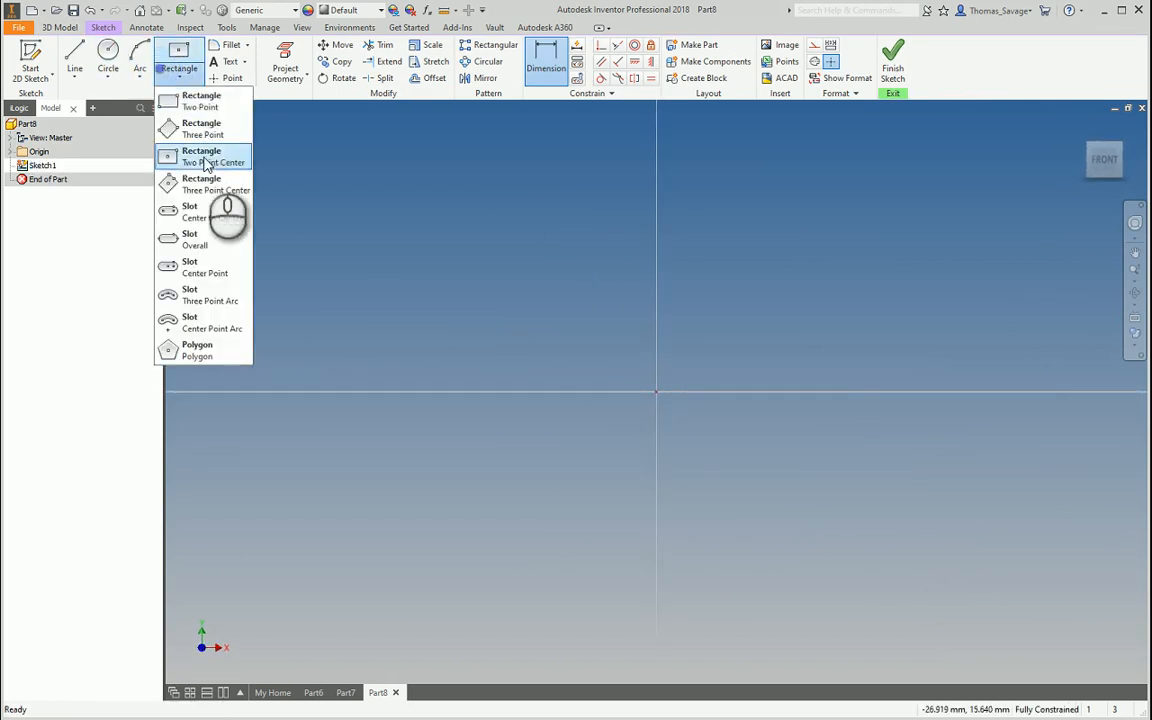
left_click(210, 216)
left_click(500, 409)
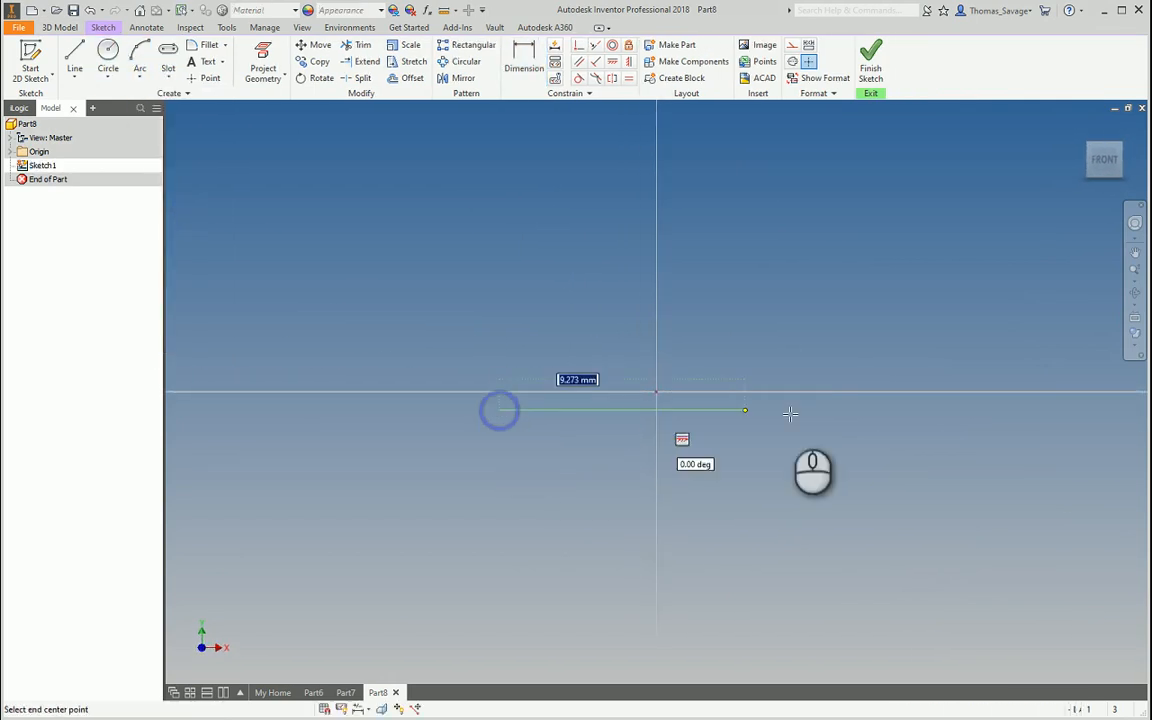
left_click(897, 410)
left_click(813, 308)
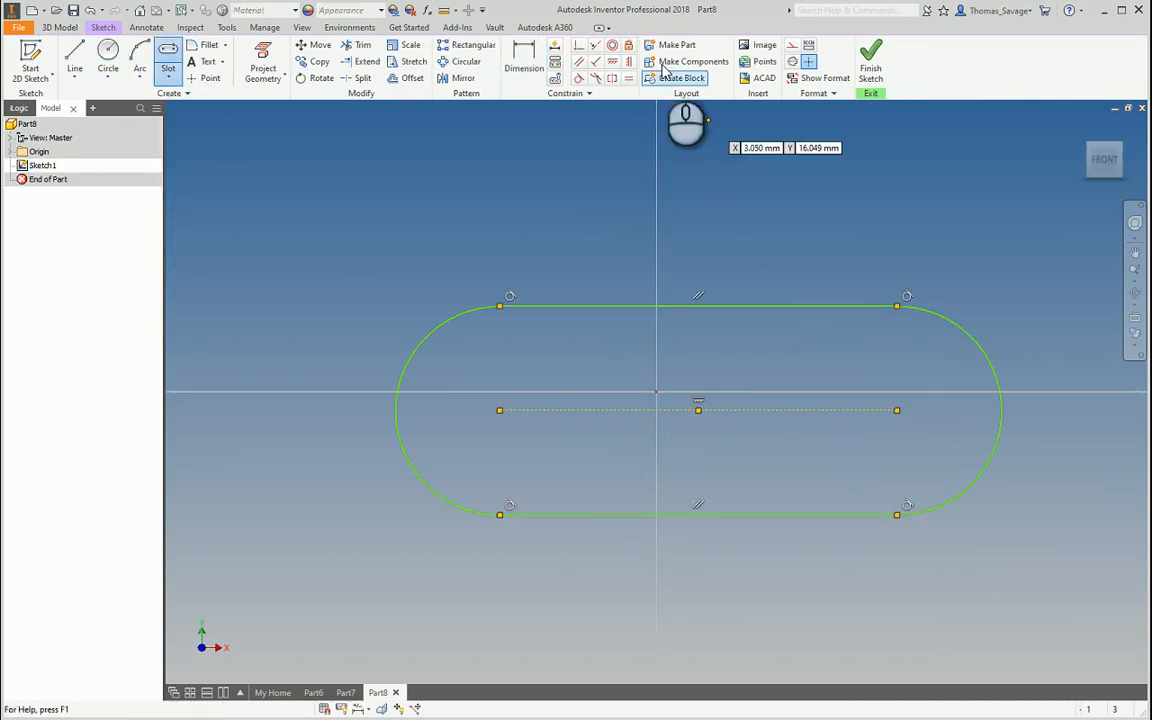
Begin dimensioning the slot by picking its end arcs, discarding the 23.5 centre distance
left_click(523, 58)
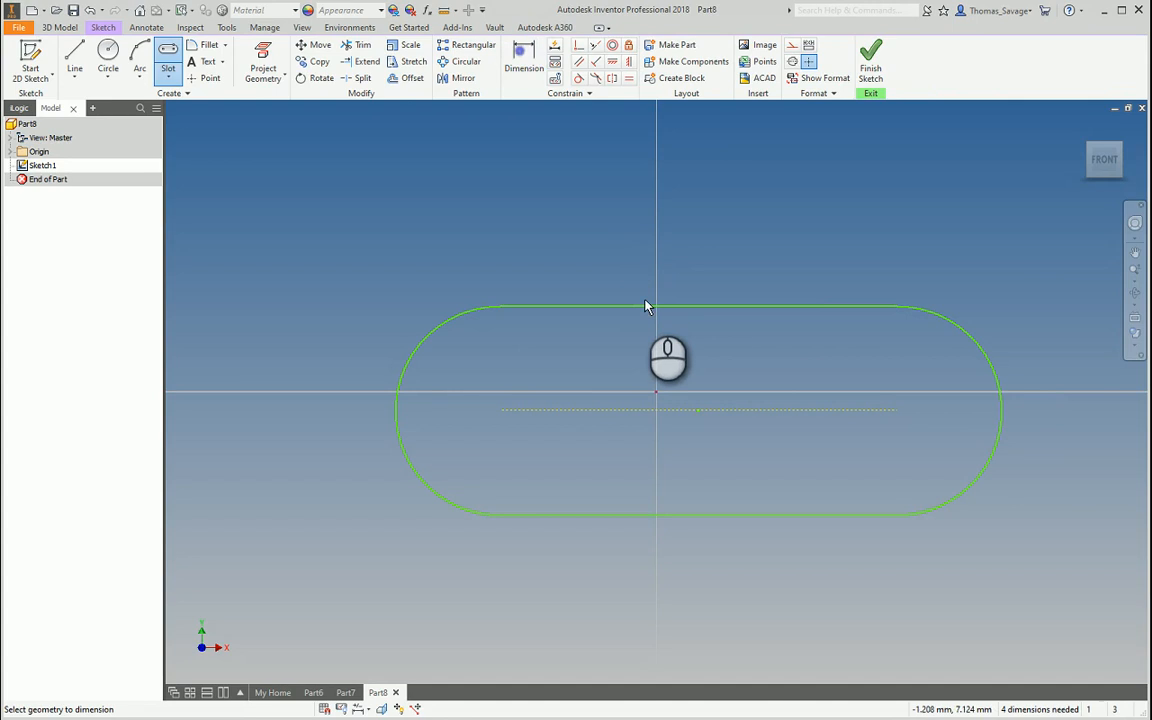
left_click(1002, 418)
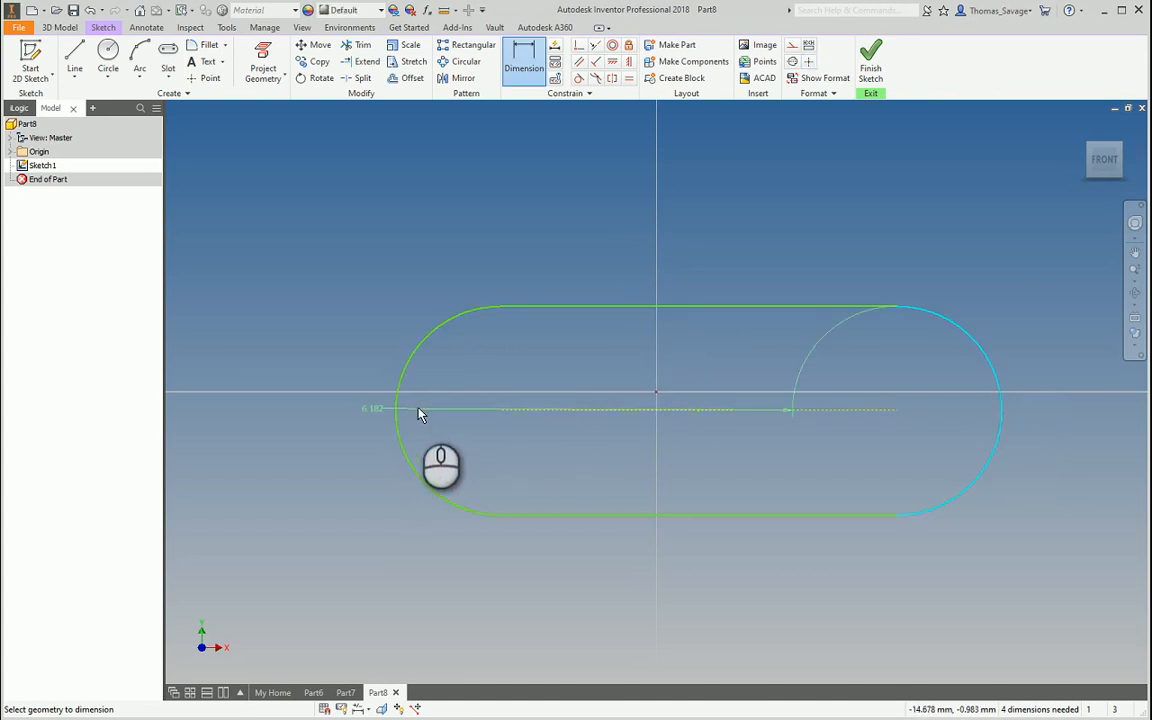
left_click(522, 58)
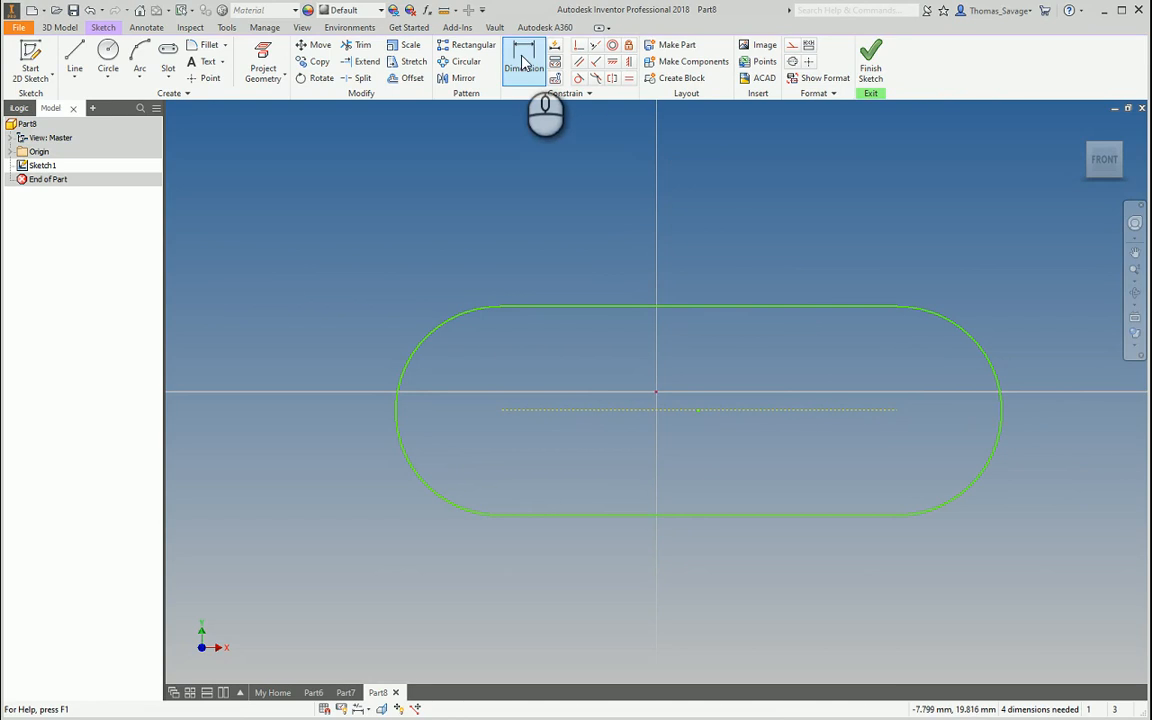
left_click(167, 75)
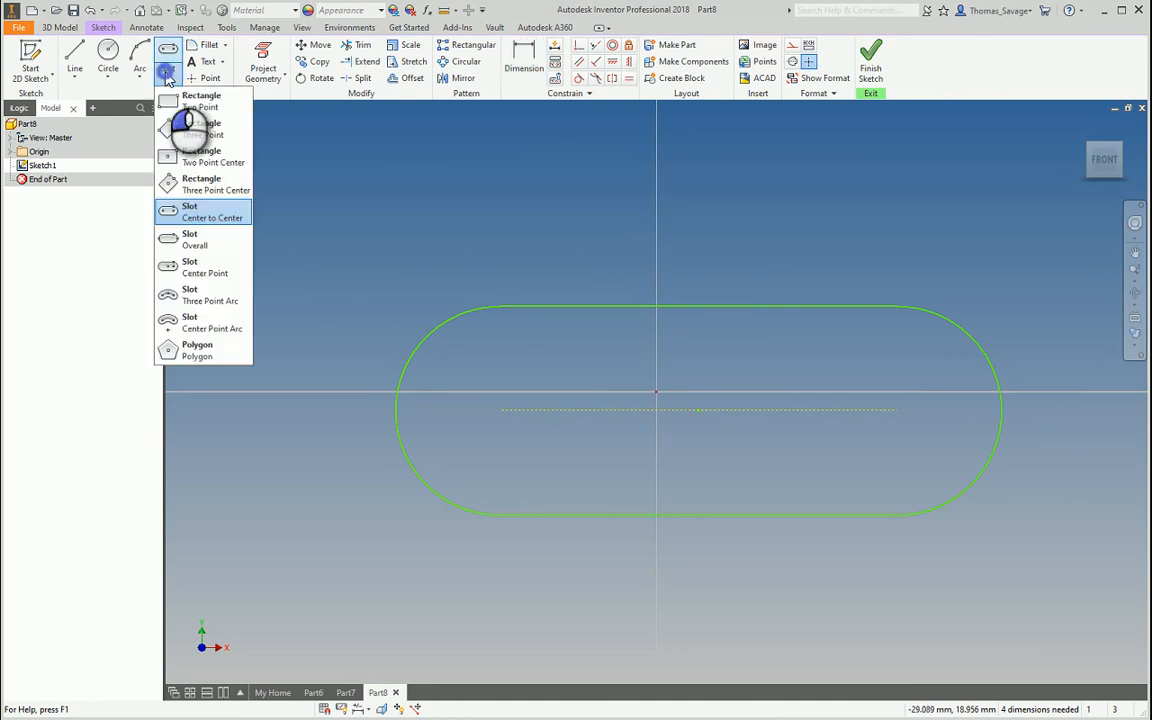
left_click(167, 78)
left_click(525, 58)
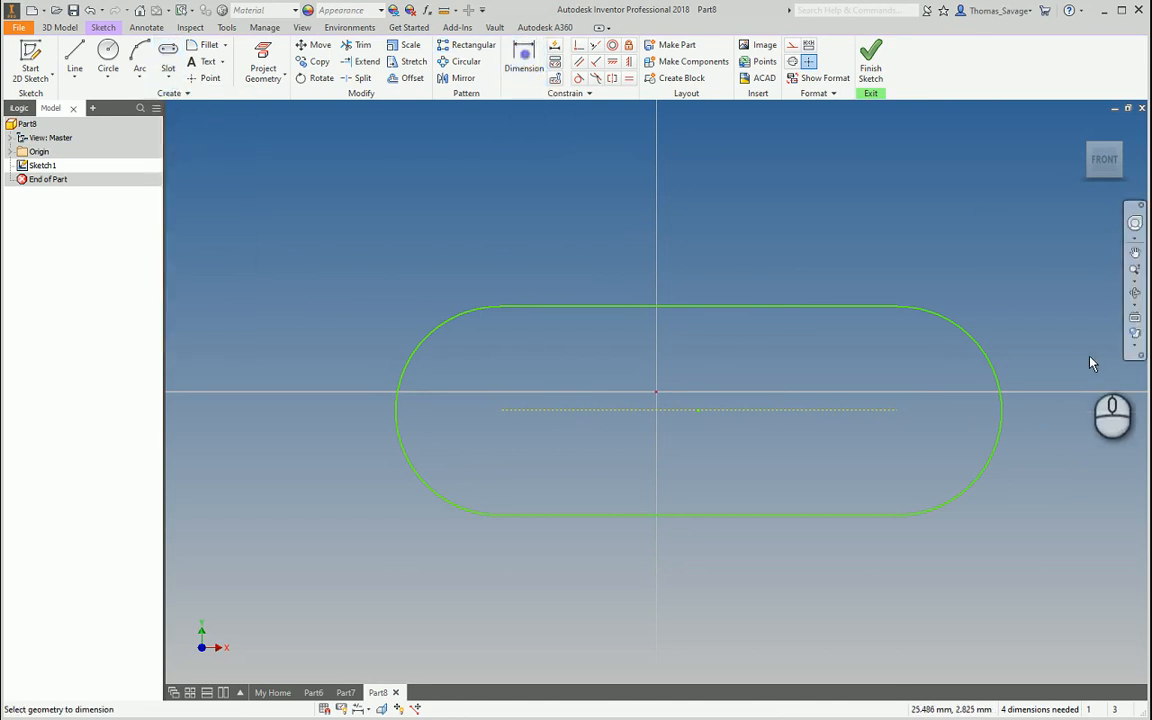
left_click(1003, 409)
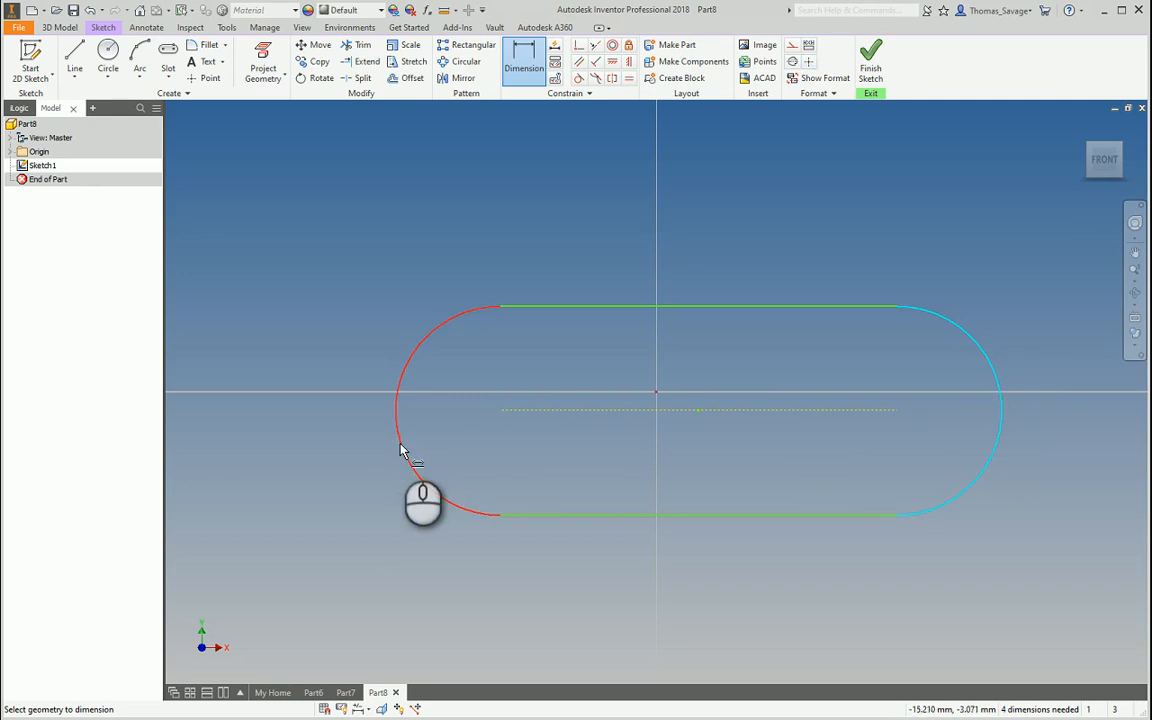
left_click(399, 446)
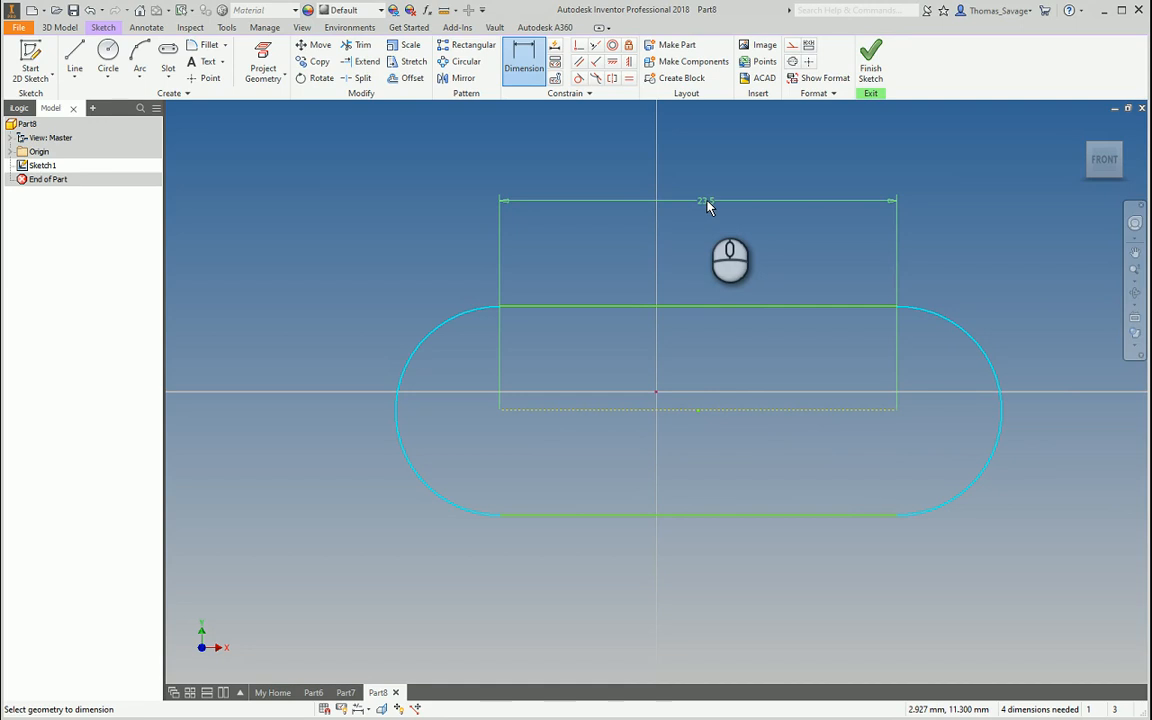
key("Escape")
left_click(526, 66)
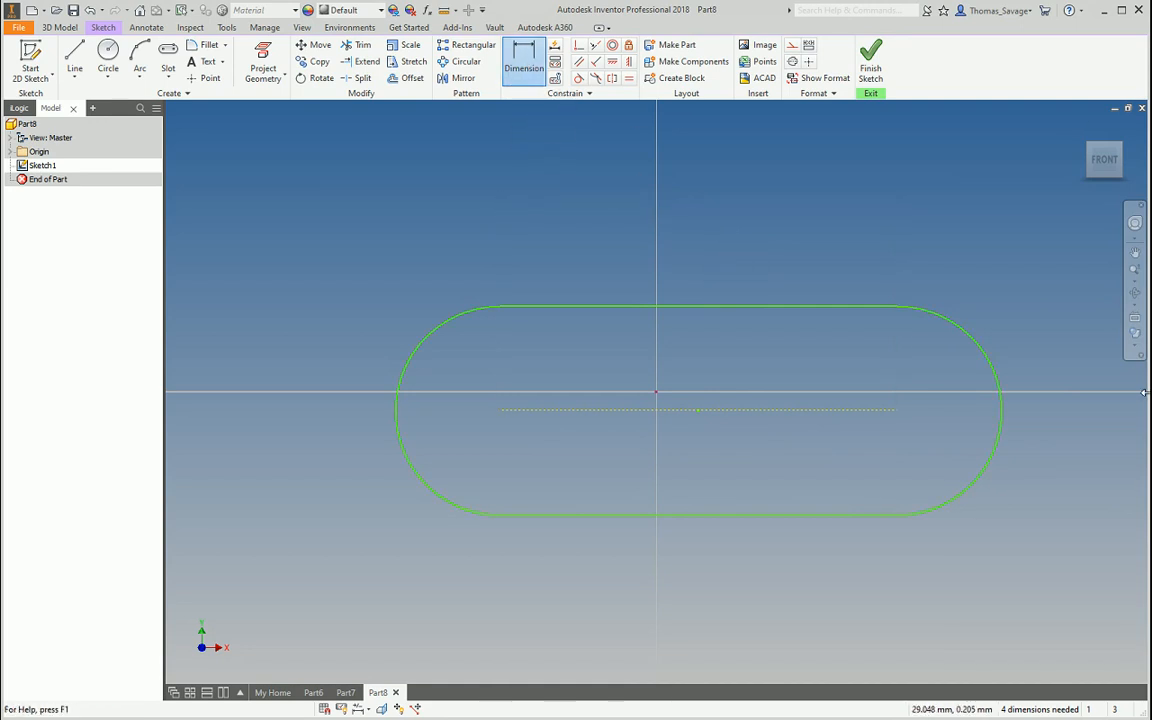
left_click(1002, 418)
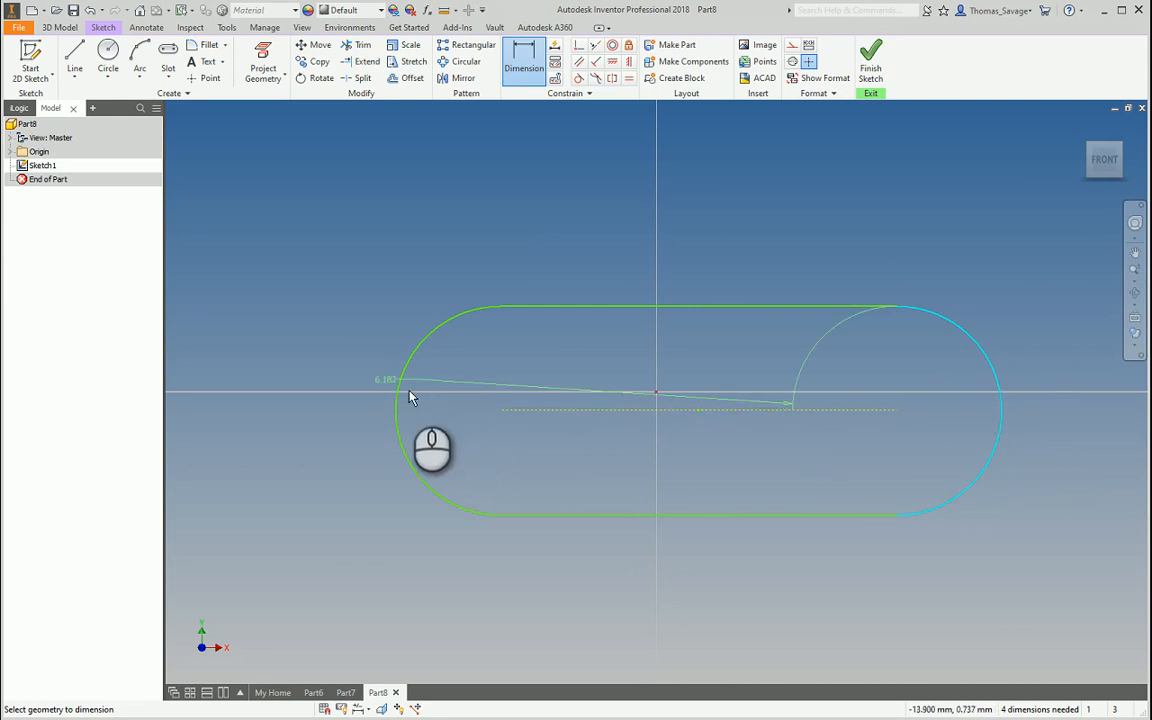
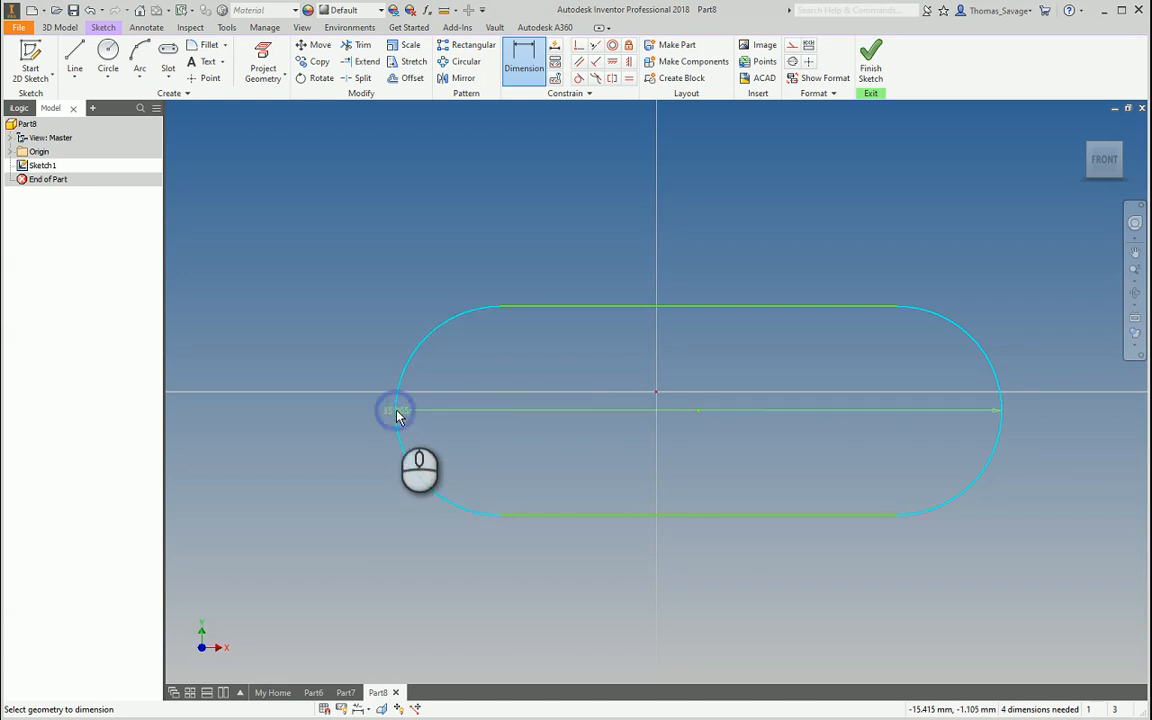
Dimension the slot 200 long and 70 wide
left_click(717, 254)
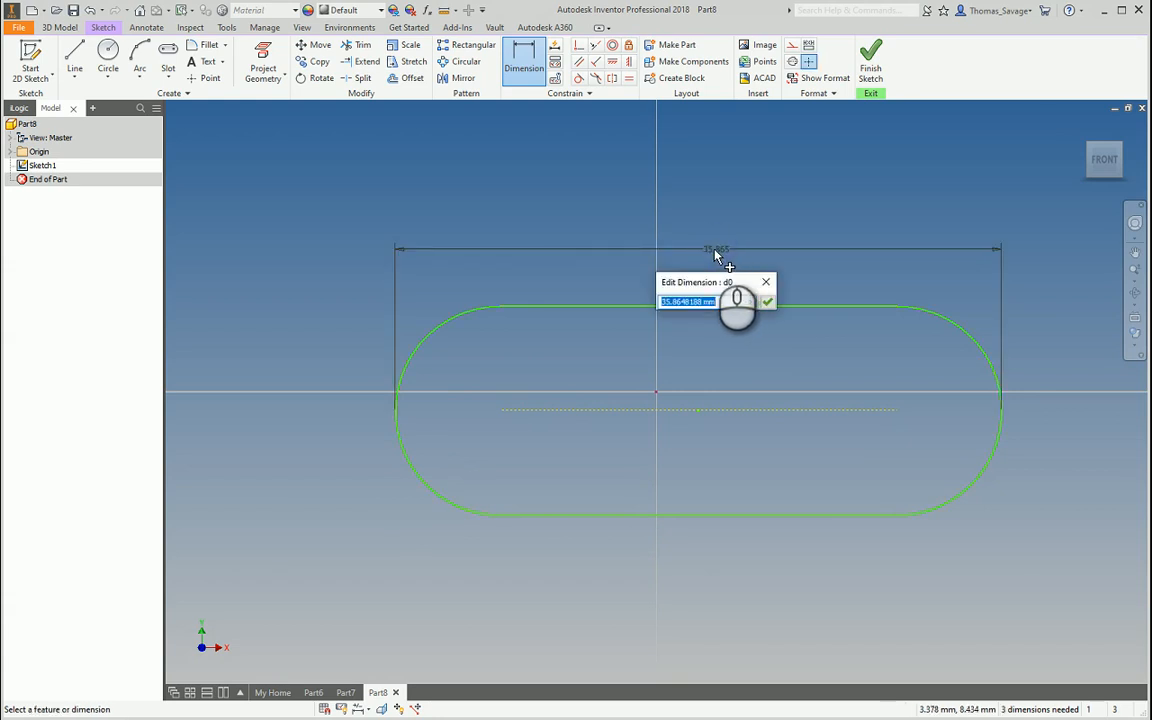
key("Return")
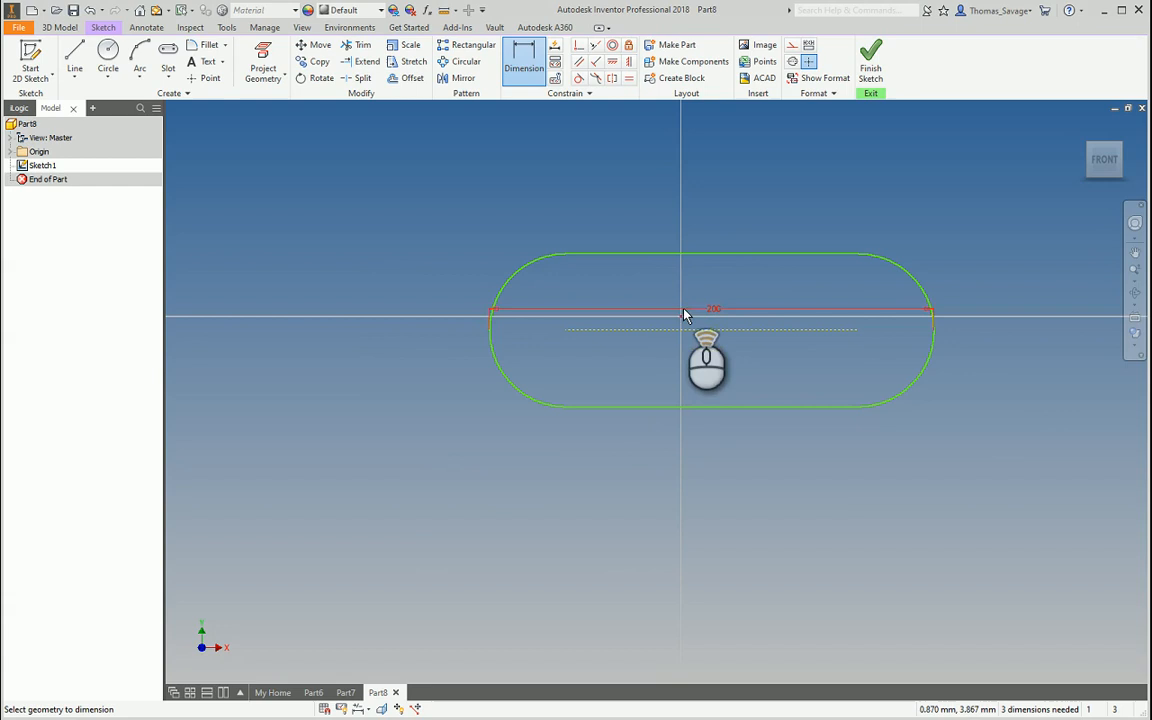
left_click(711, 254)
left_click(712, 405)
left_click(342, 317)
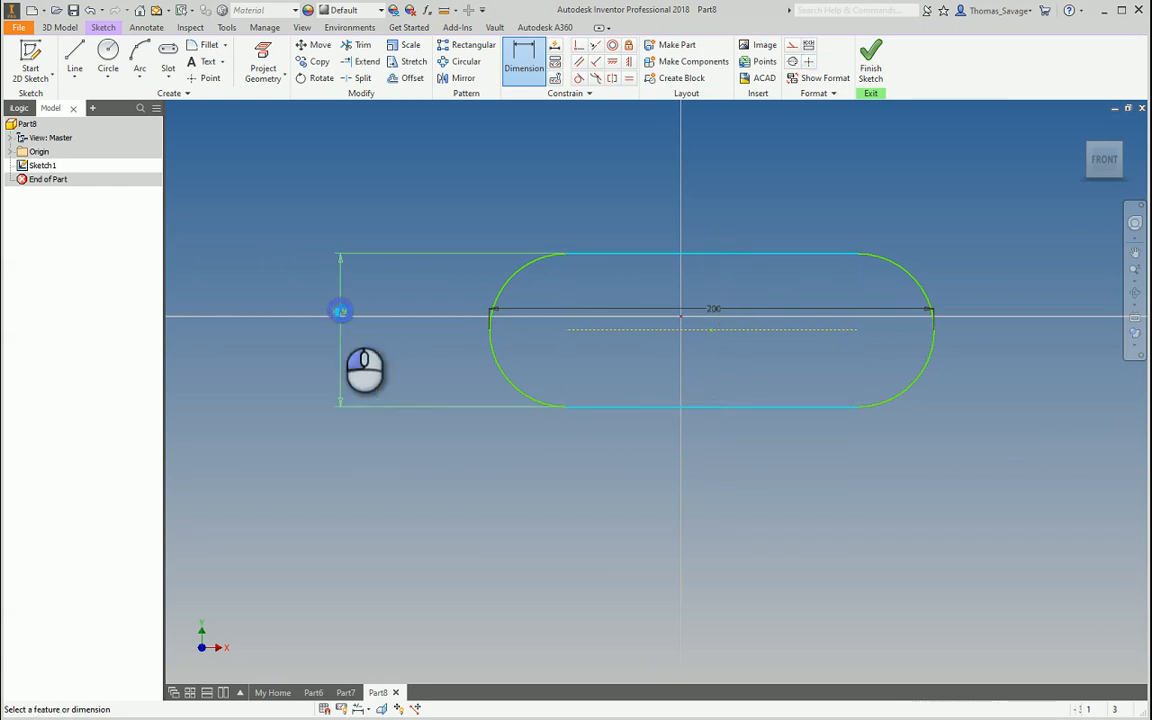
type("70")
key("Return")
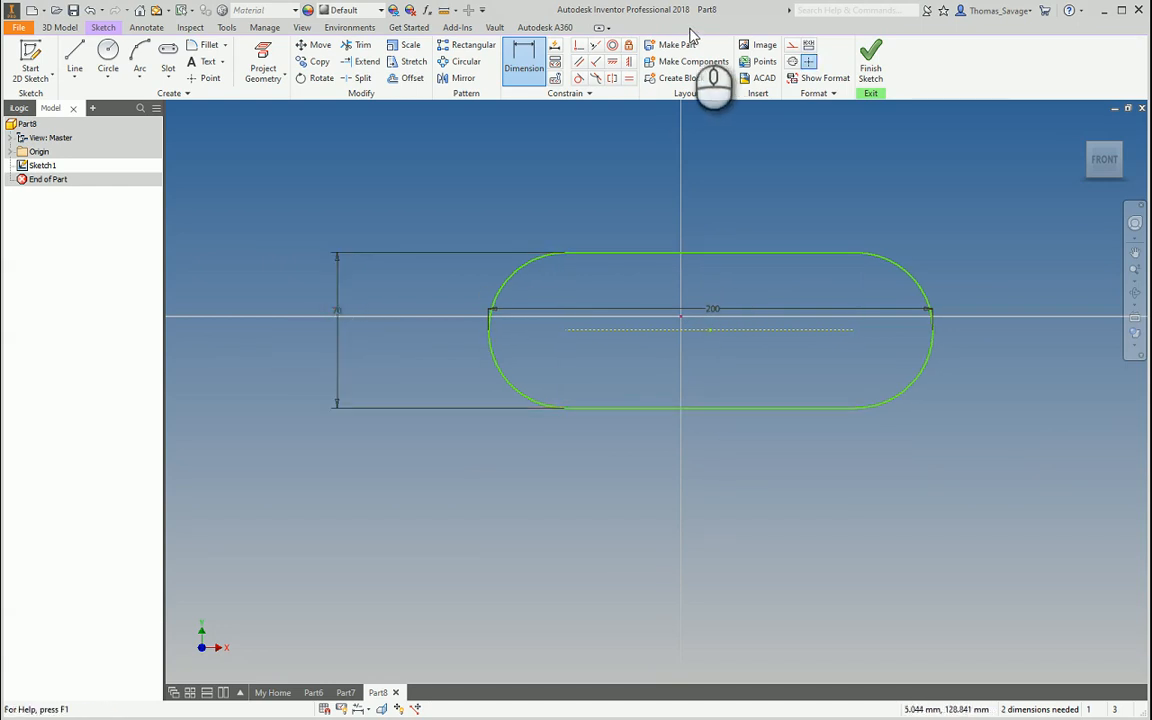
Make the slot centre coincident with the origin and finish the sketch
left_click(711, 332)
left_click(683, 317)
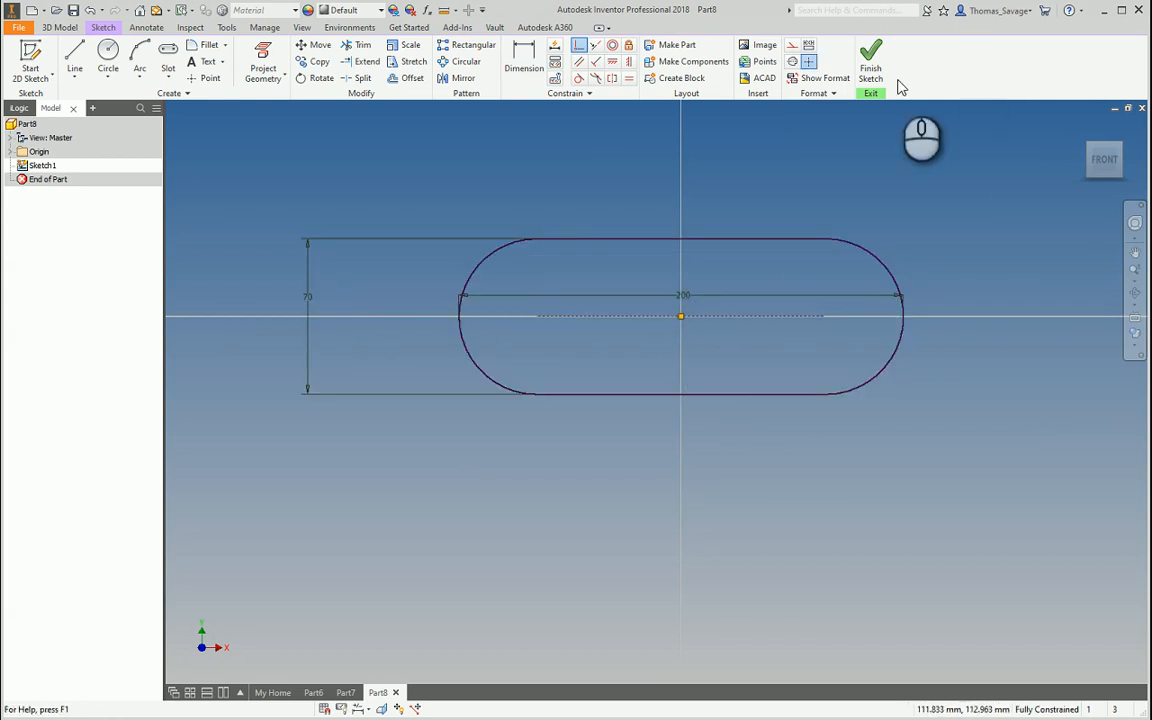
left_click(871, 64)
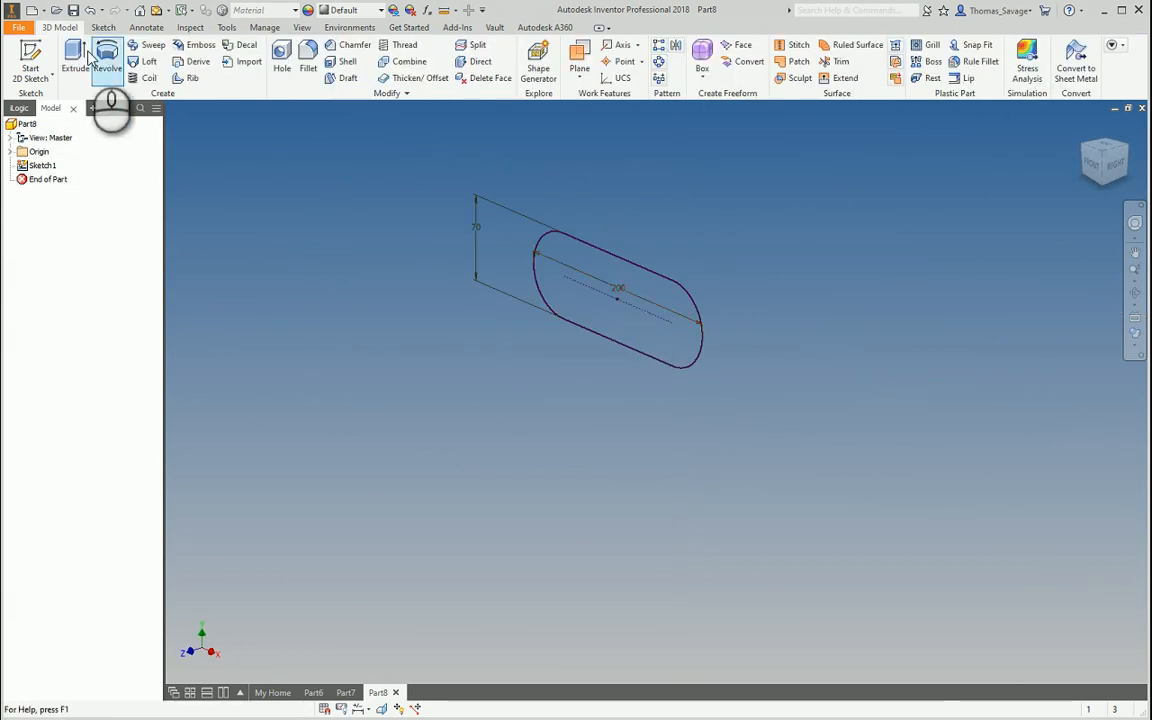
Extrude the slot 30 mm and switch to the Technical Illustration visual style
left_click(76, 56)
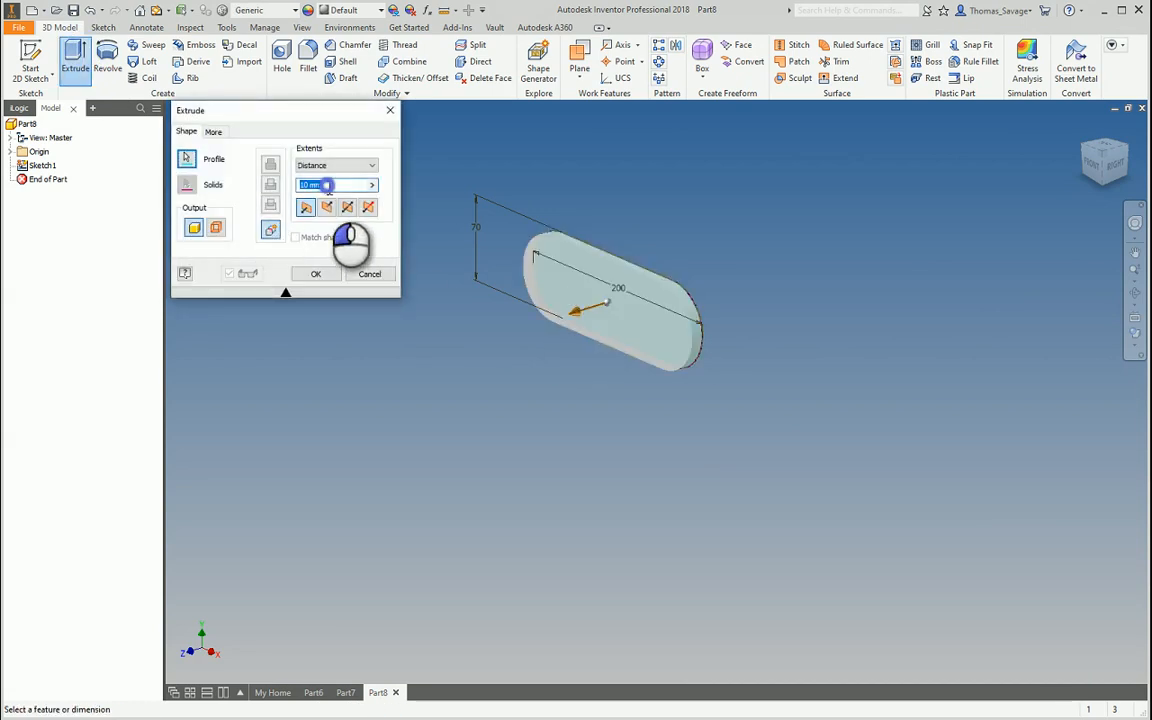
left_click_drag(328, 185, 208, 196)
type("30")
key("Return")
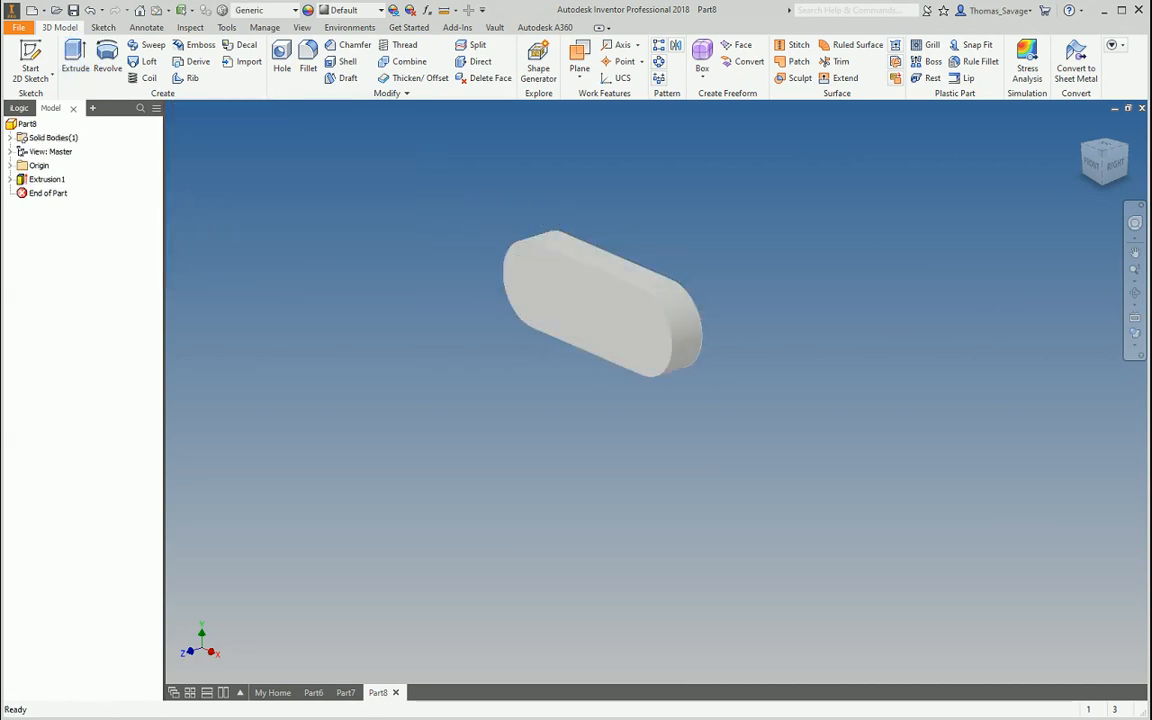
left_click(1134, 334)
left_click(1064, 509)
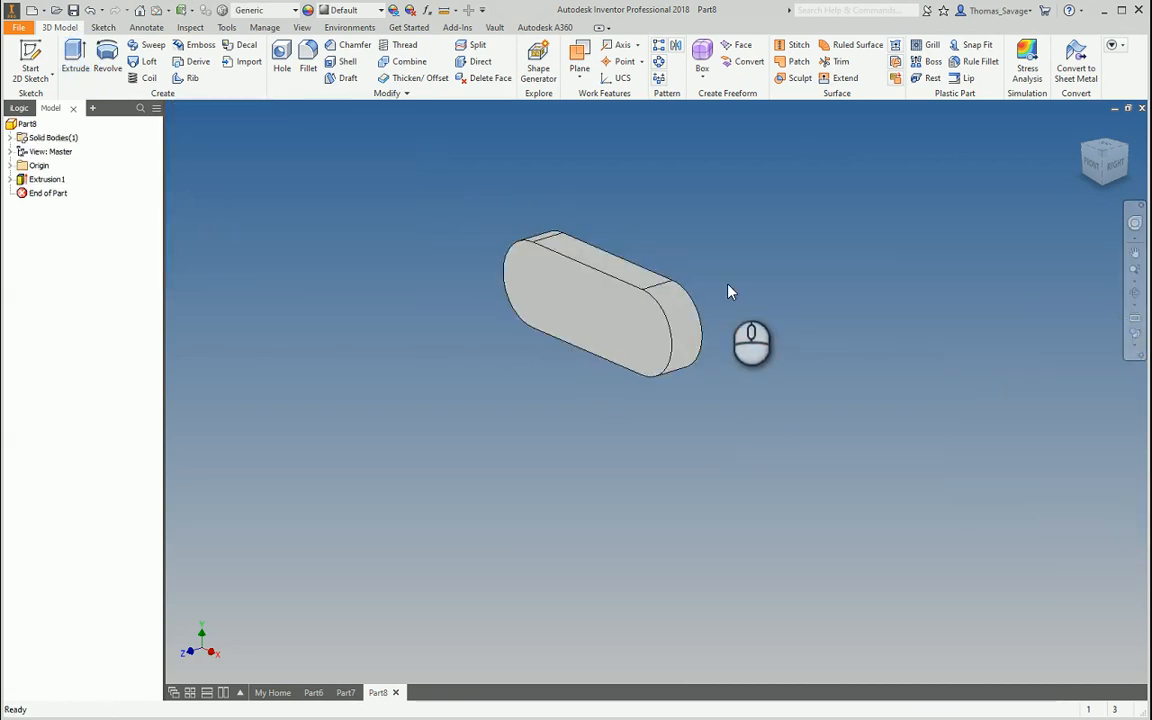
Start a new sketch on the part's long side face
middle_click_drag(729, 291, 850, 170, "shift")
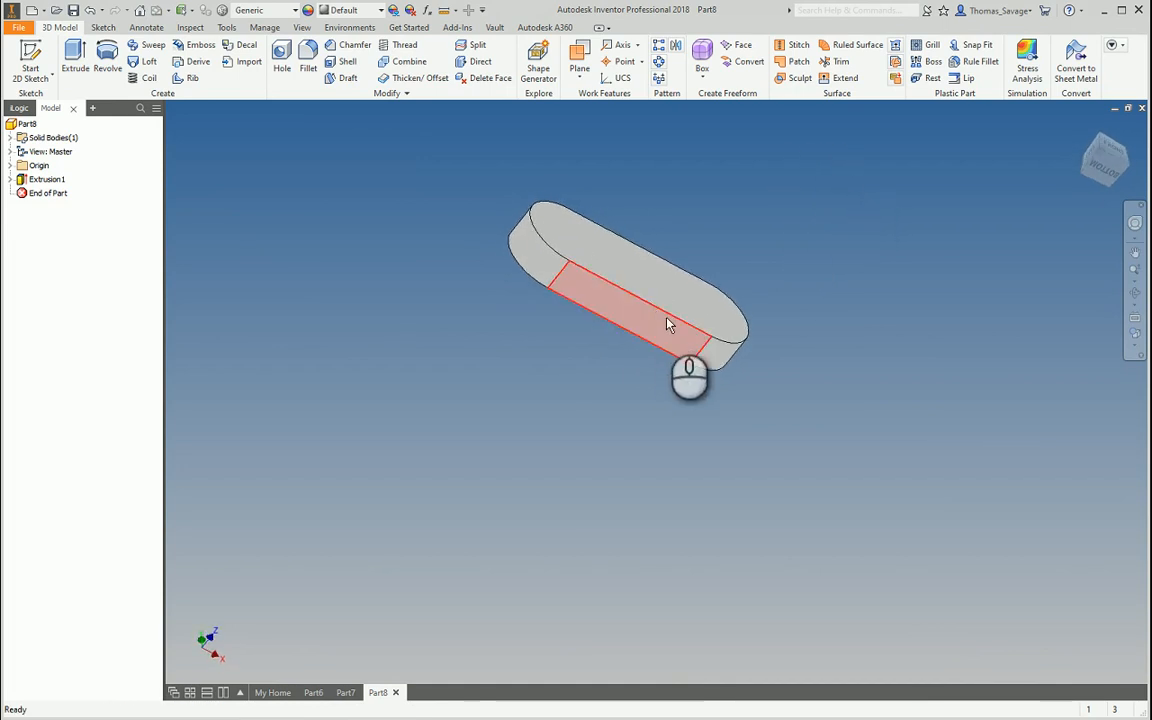
left_click(30, 62)
left_click(688, 338)
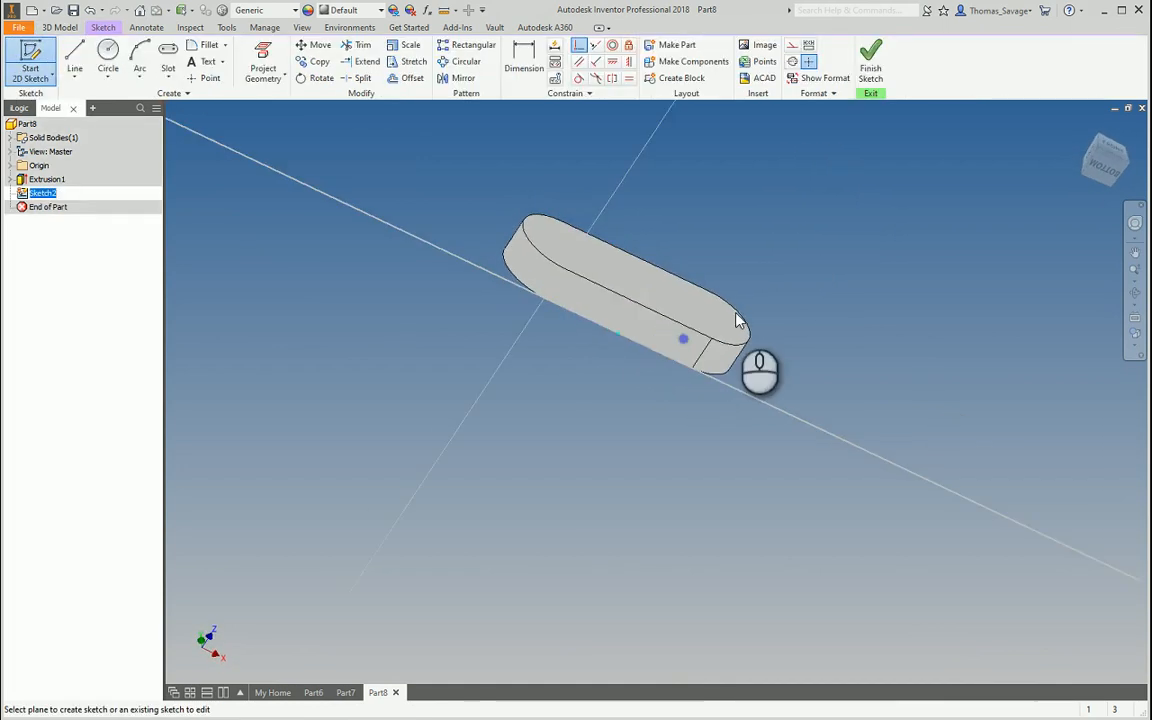
Draw a 15 mm circle with its centre level with the edge line's midpoint
left_click(108, 56)
scroll(690, 360, "down", 4)
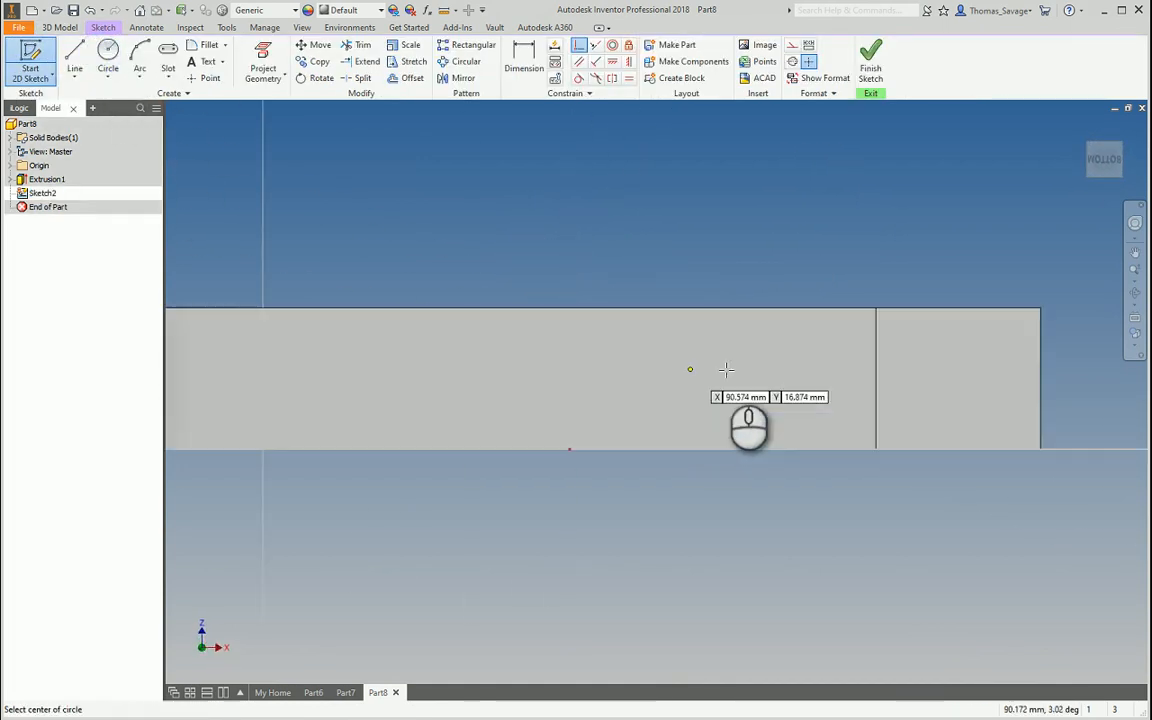
left_click(802, 379)
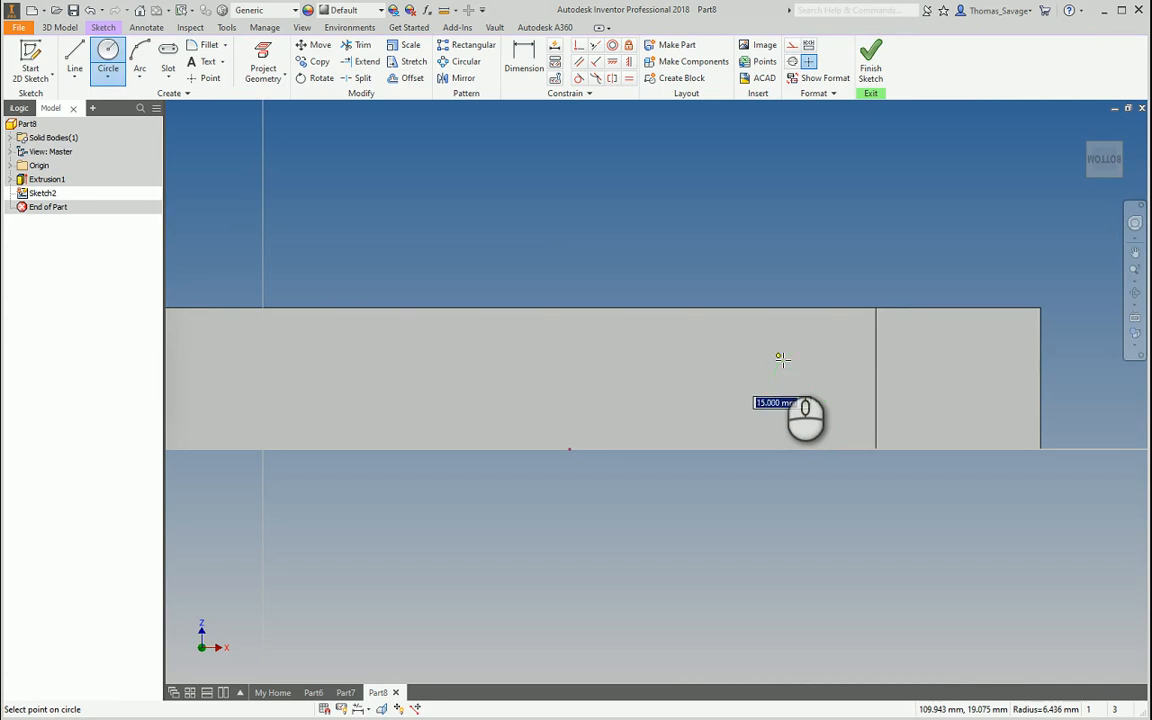
key("Return")
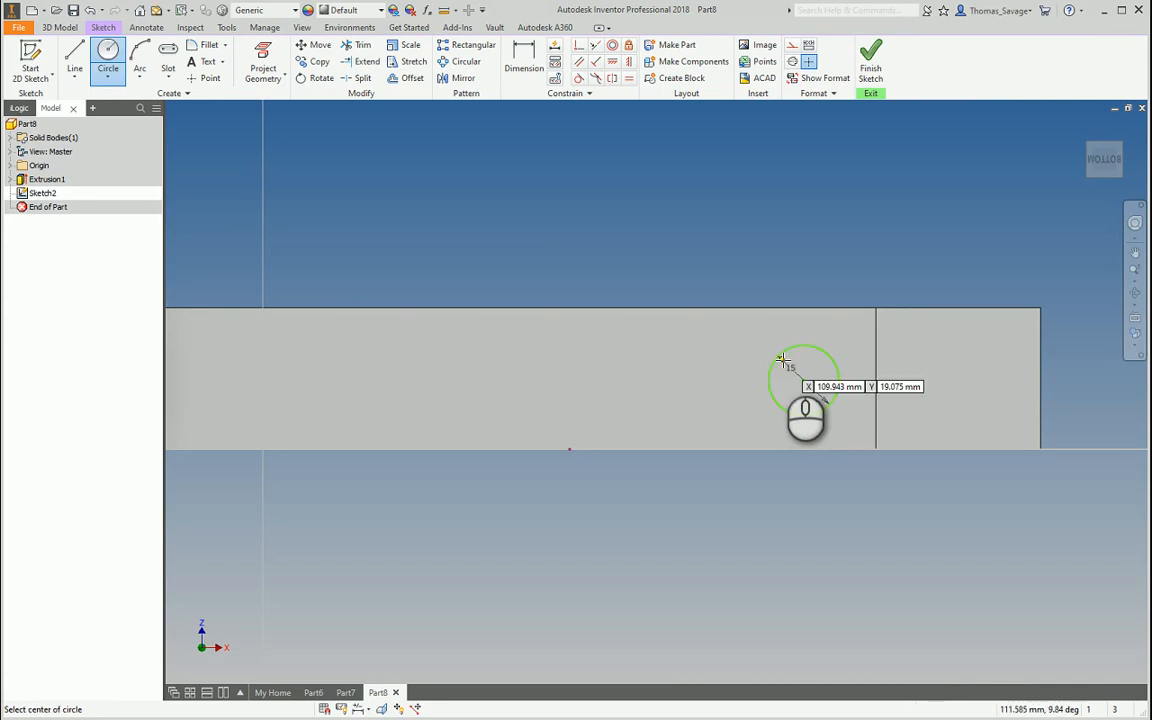
left_click(617, 62)
left_click(804, 380)
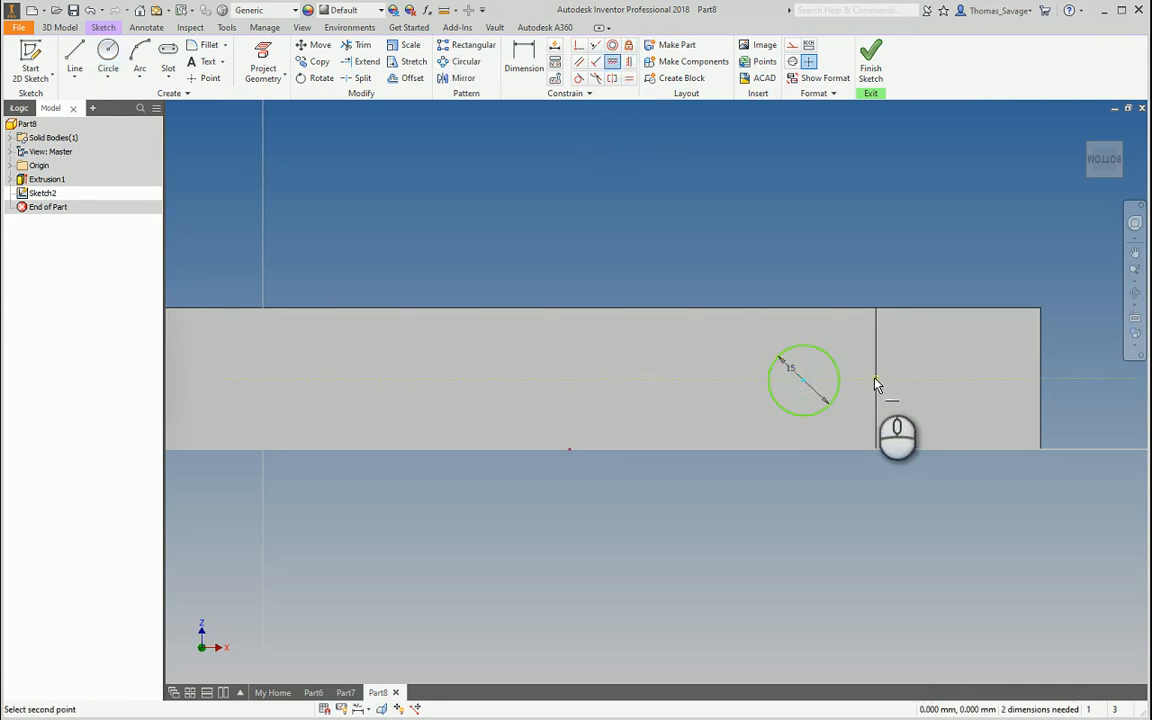
left_click(875, 379)
Dimension the circle centre 15 from the vertical edge line and finish the sketch
left_click(522, 58)
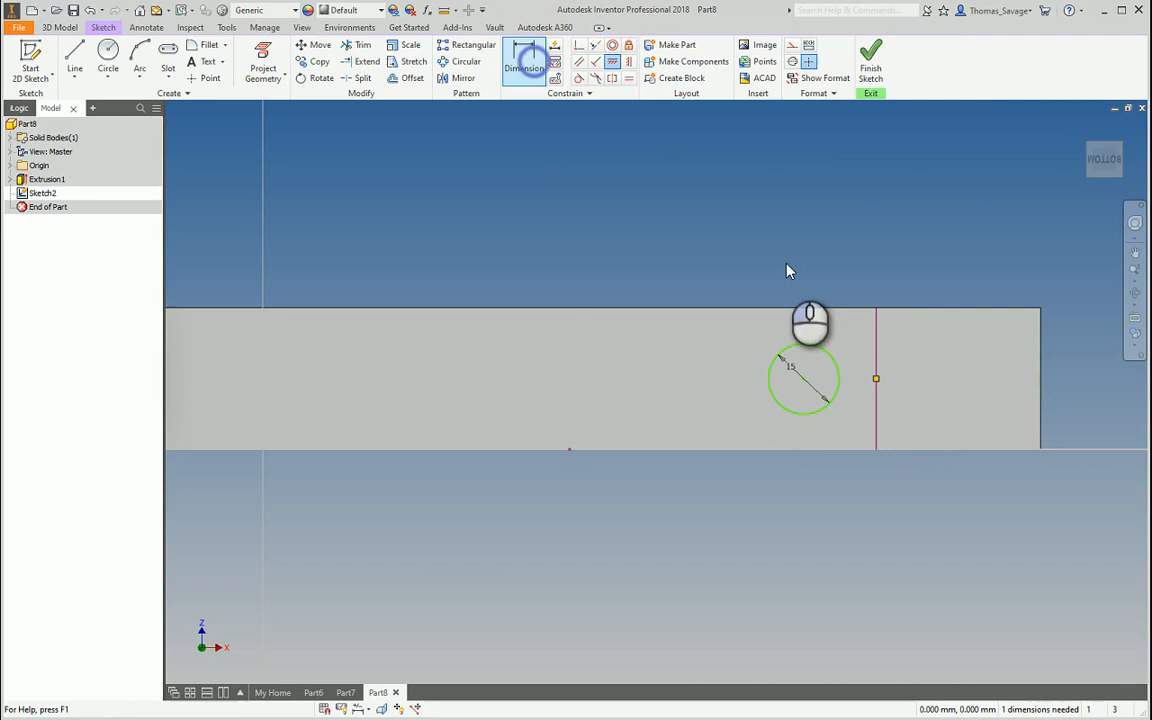
left_click(875, 367)
left_click(803, 388)
left_click(838, 245)
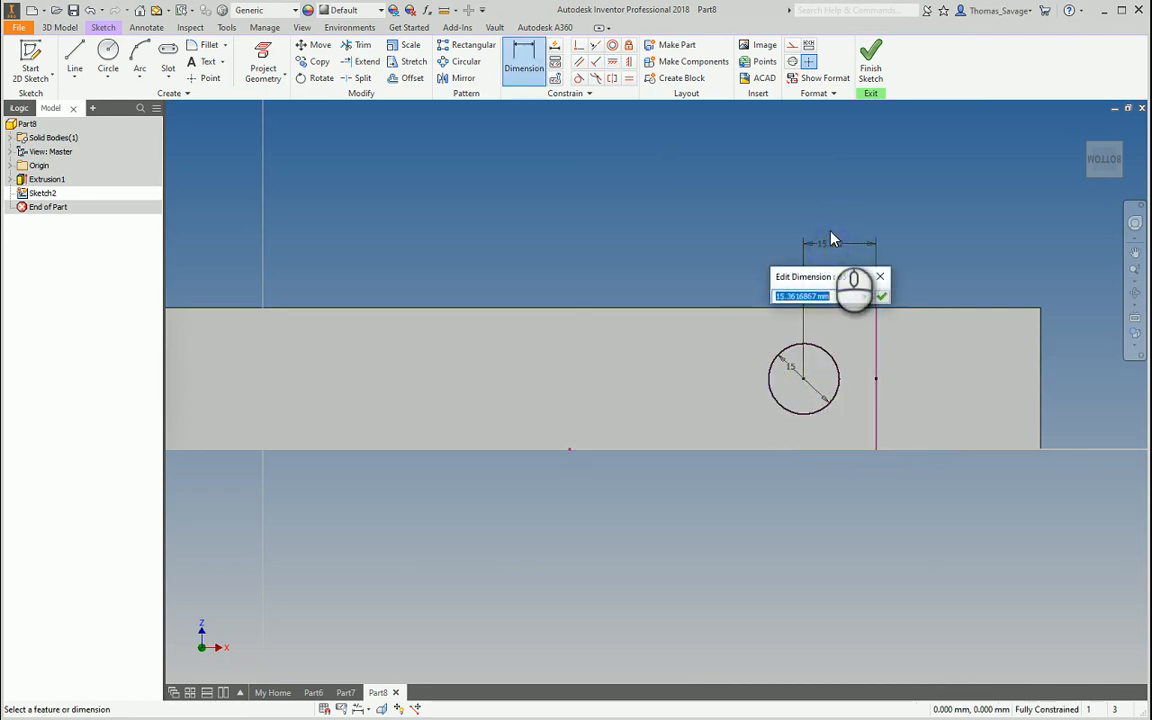
type("15")
key("Return")
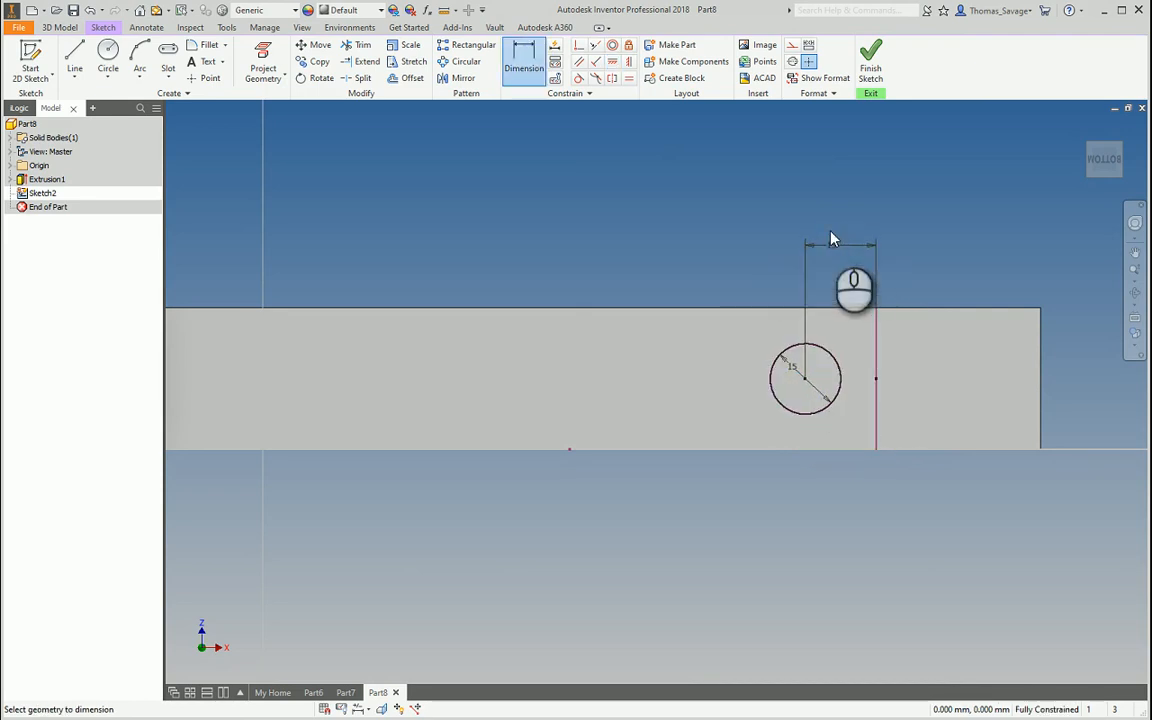
left_click(869, 62)
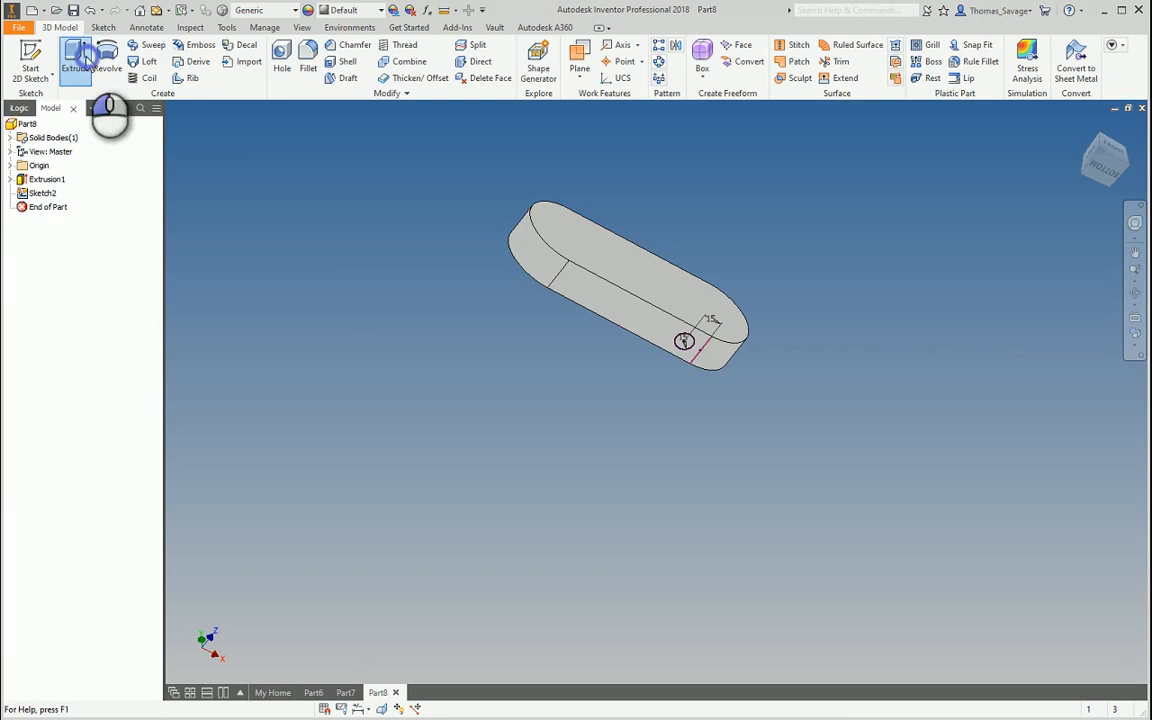
Cut the 15 mm circle 30 mm into the part's side as Extrusion2
left_click(75, 58)
left_click(270, 184)
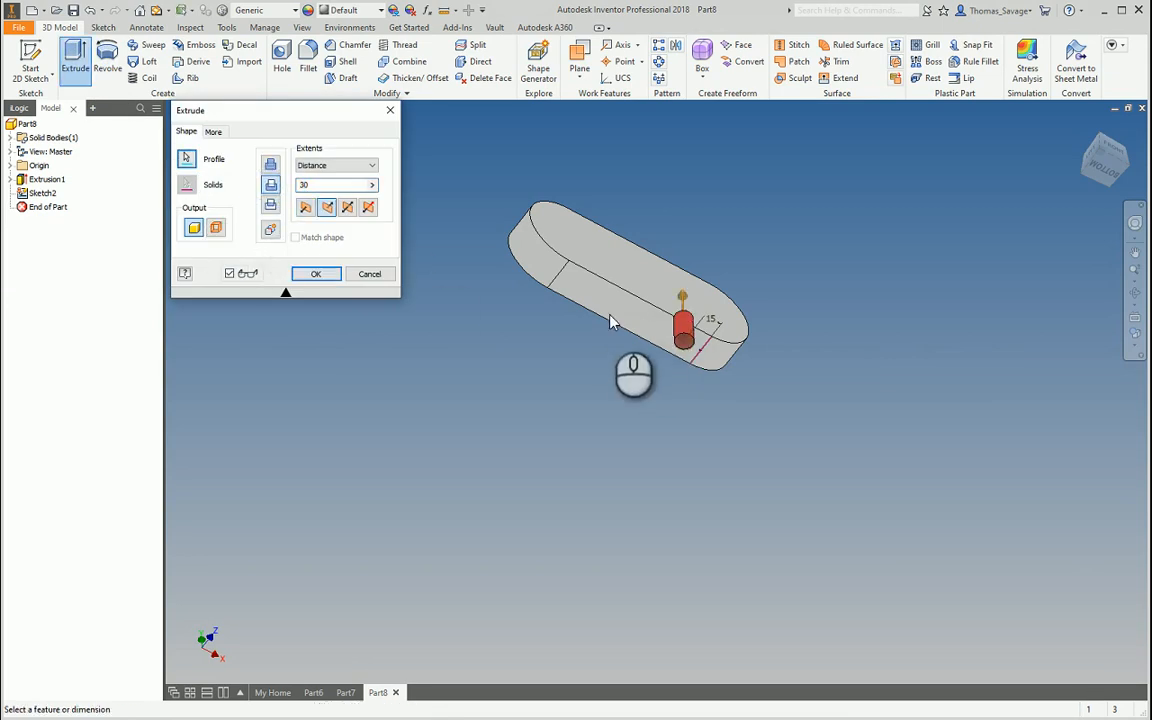
left_click(312, 186)
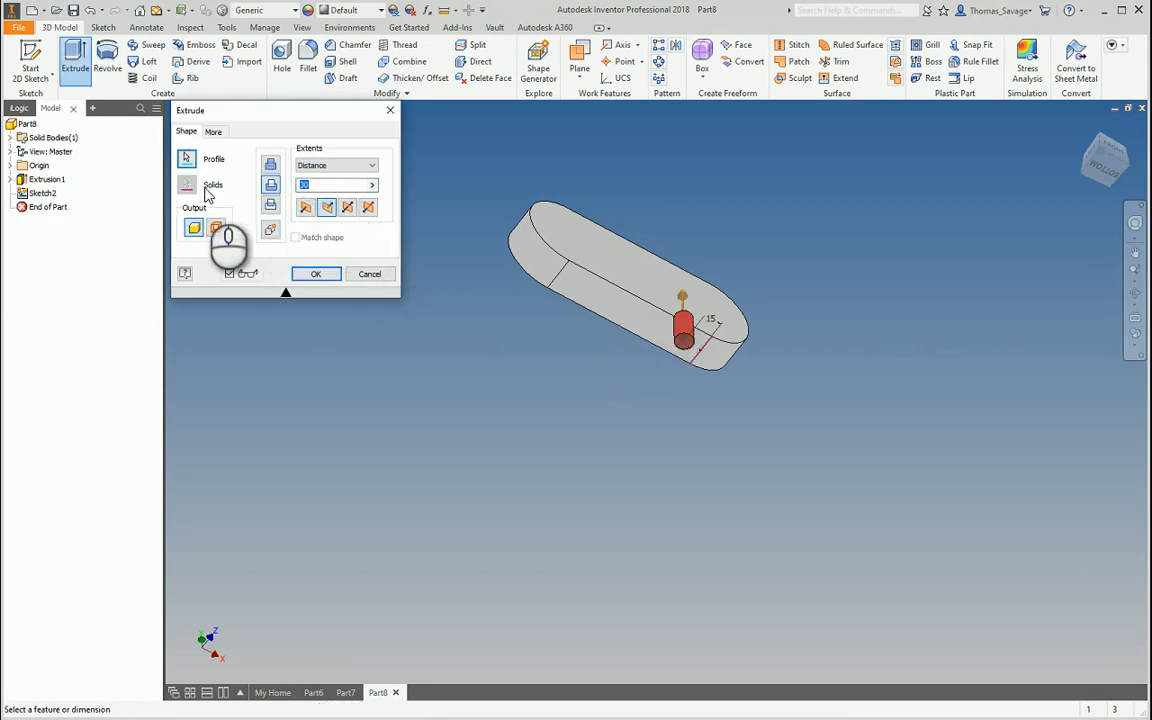
left_click(315, 273)
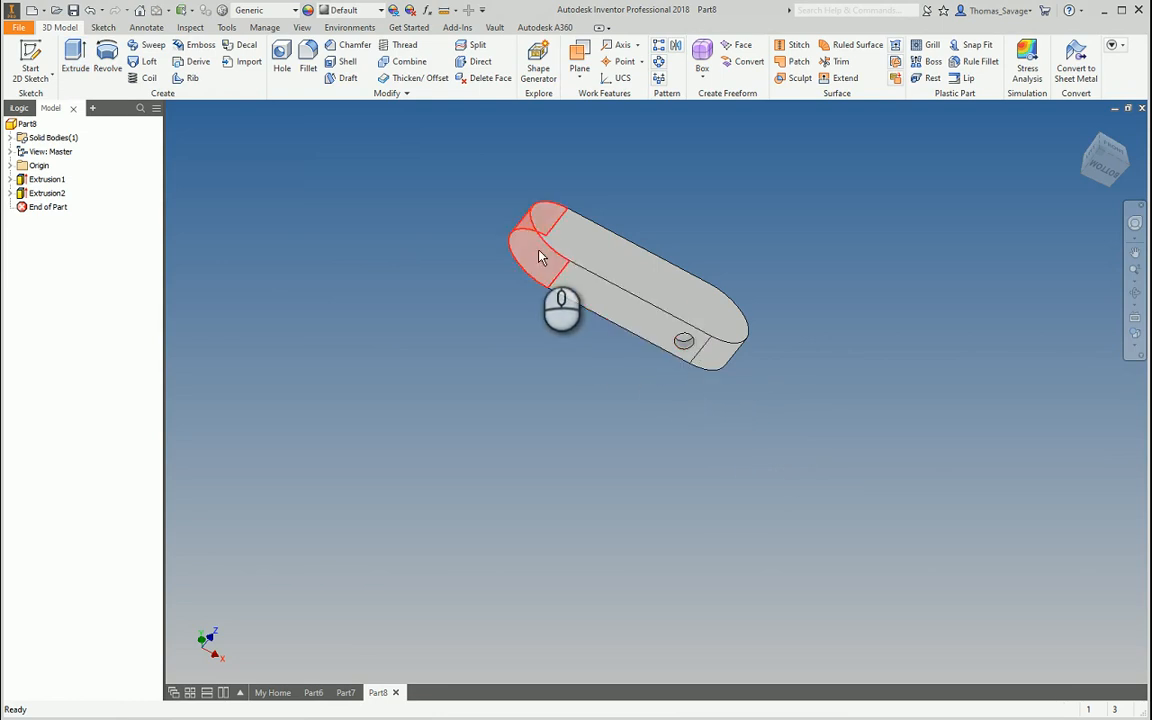
middle_click_drag(815, 367, 733, 334, "shift")
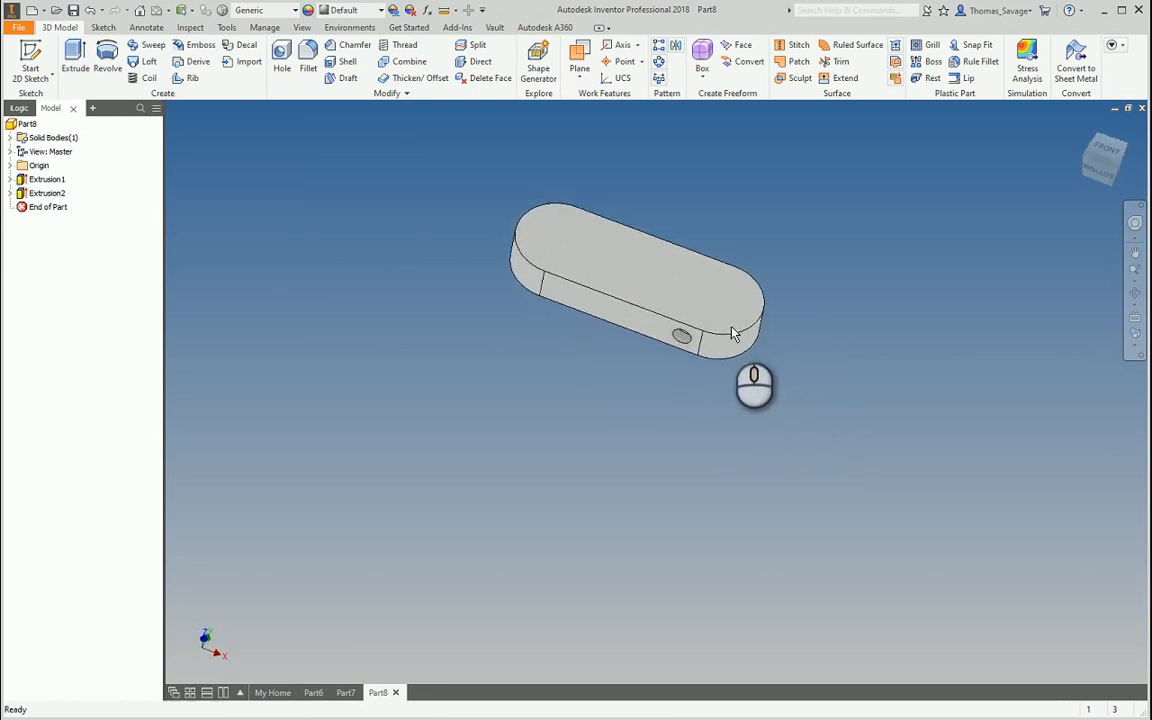
left_click(11, 179)
In Sketch1, change the slot length from 200 to 400 and width from 70 to 120
double_click(50, 192)
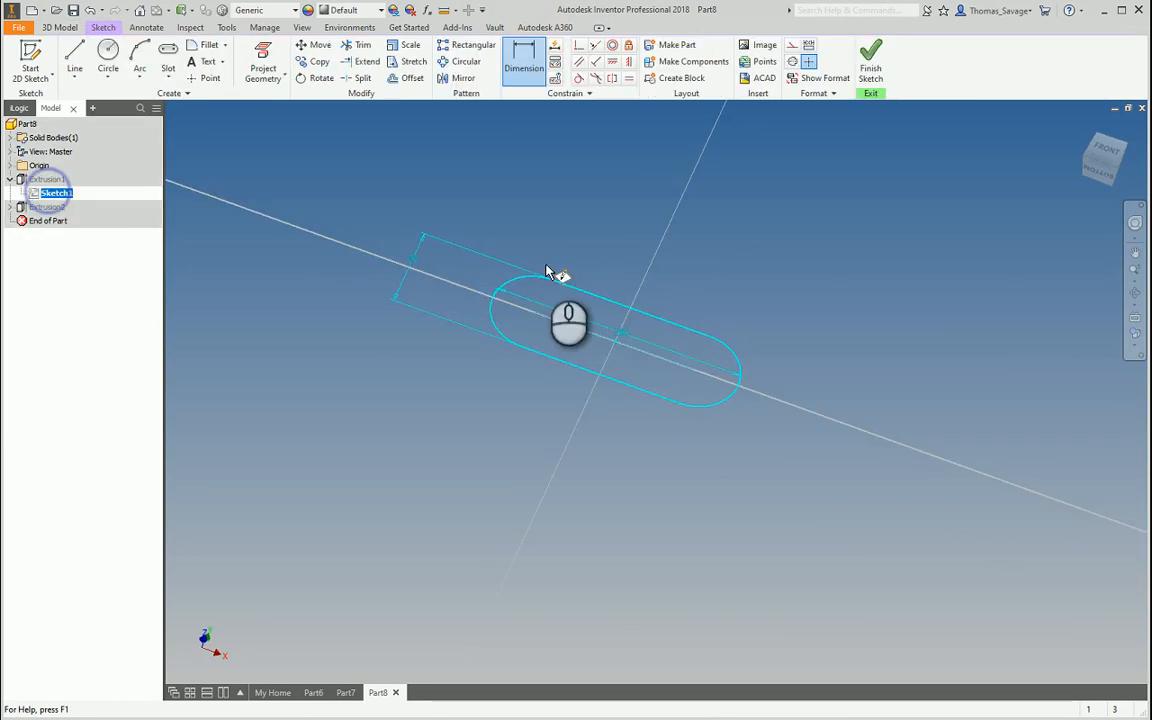
left_click(704, 382)
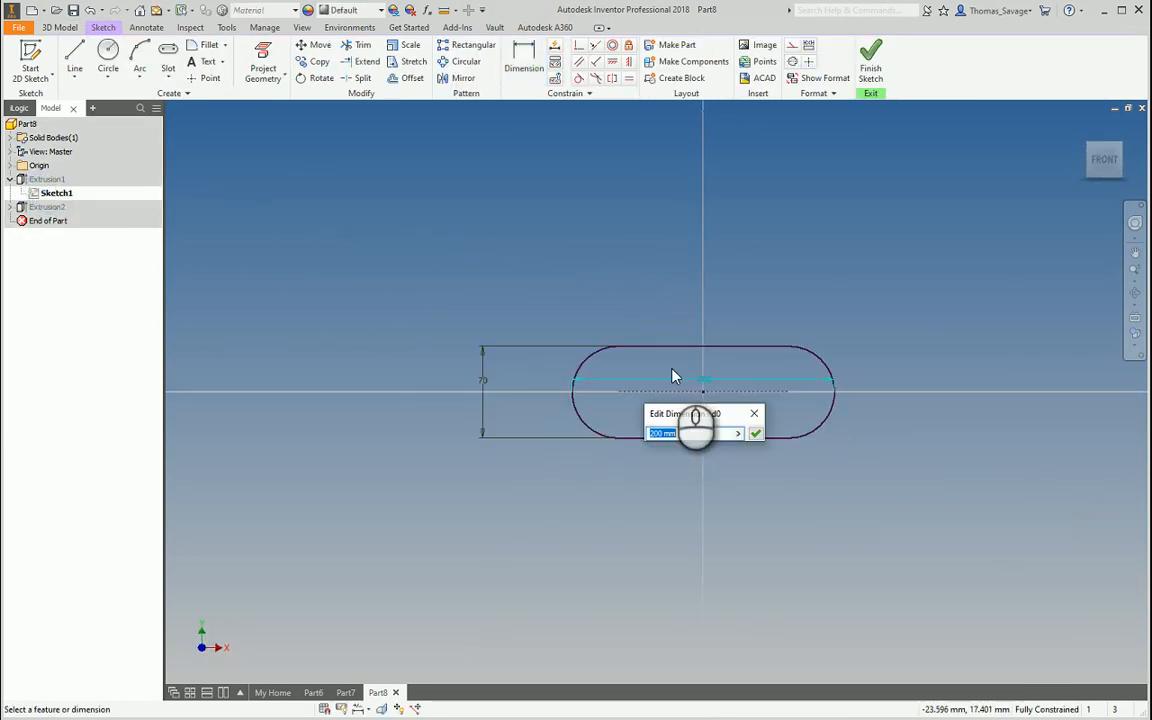
type("400")
key("Return")
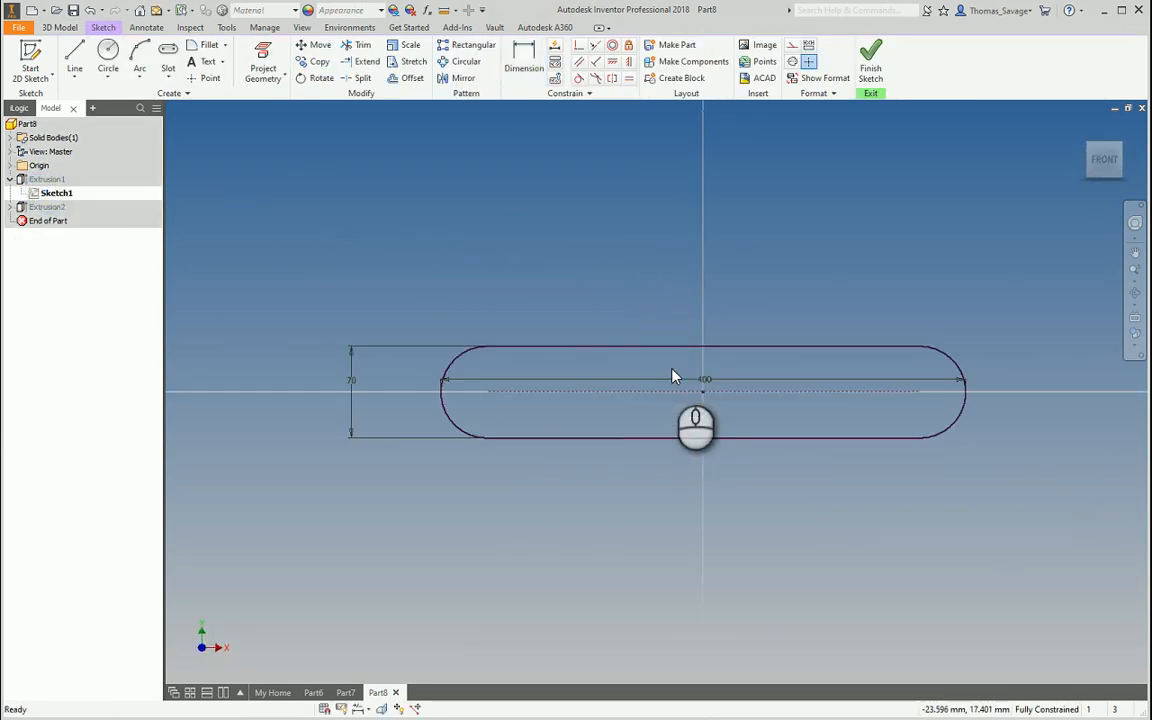
left_click(352, 380)
type("120")
key("Return")
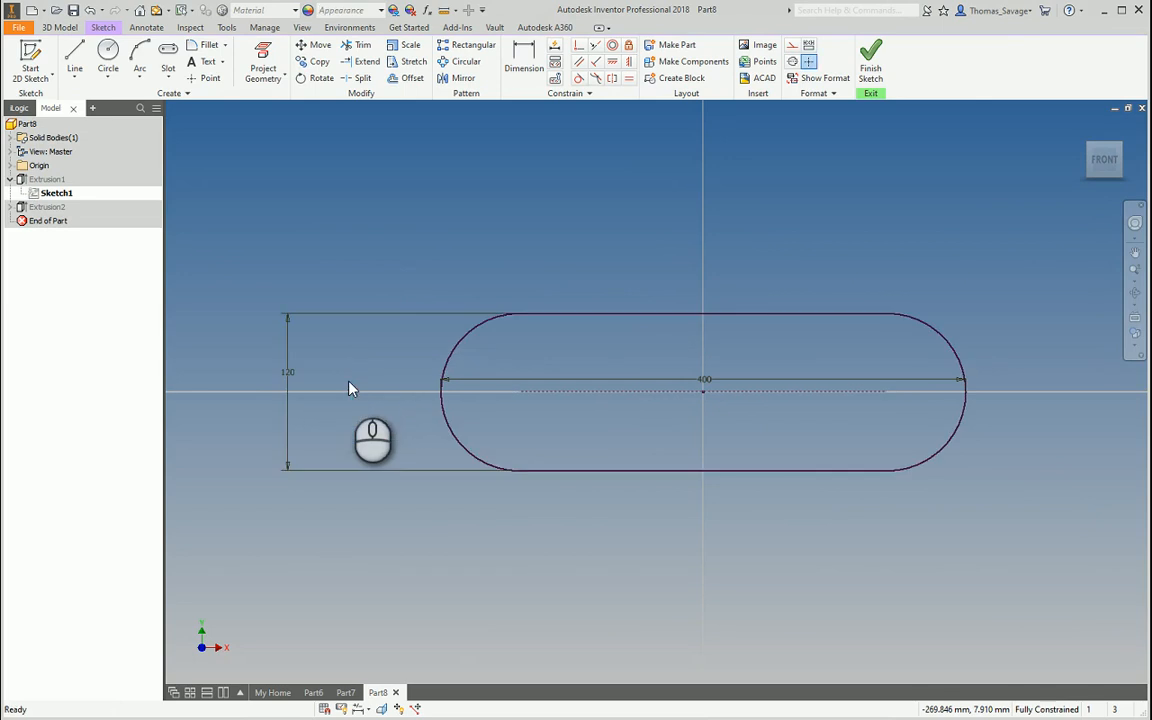
left_click(870, 60)
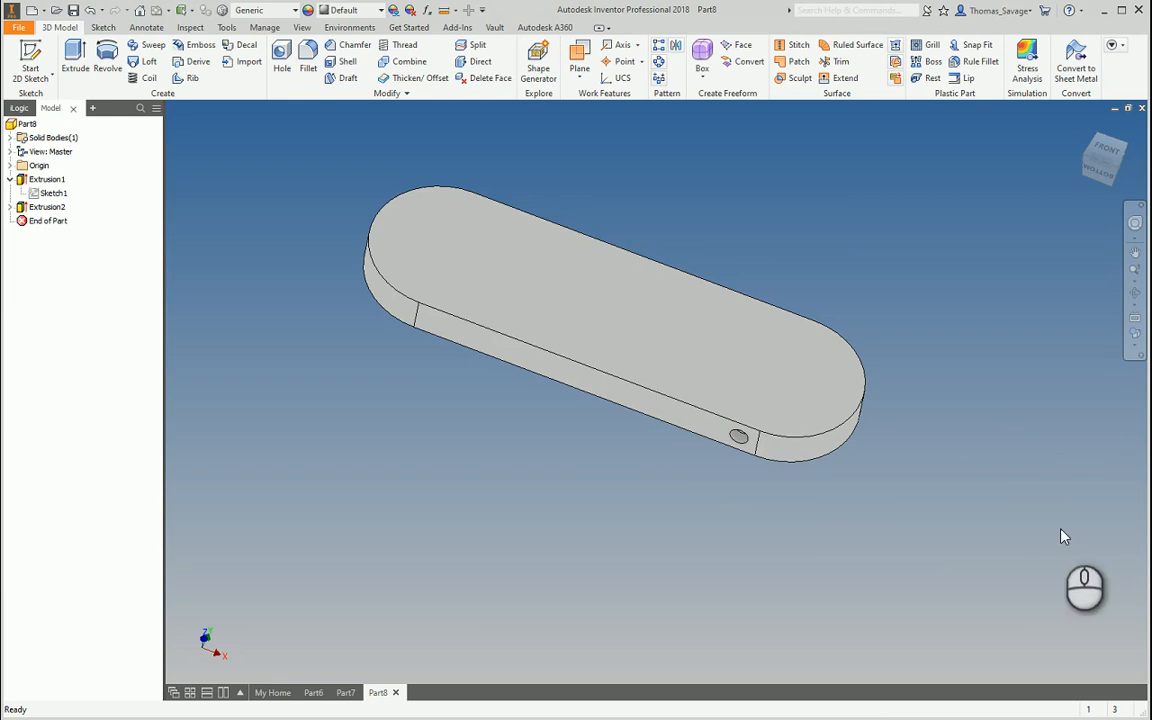
Start a sketch on the top face, project the slot outline into it, and finish
left_click(33, 47)
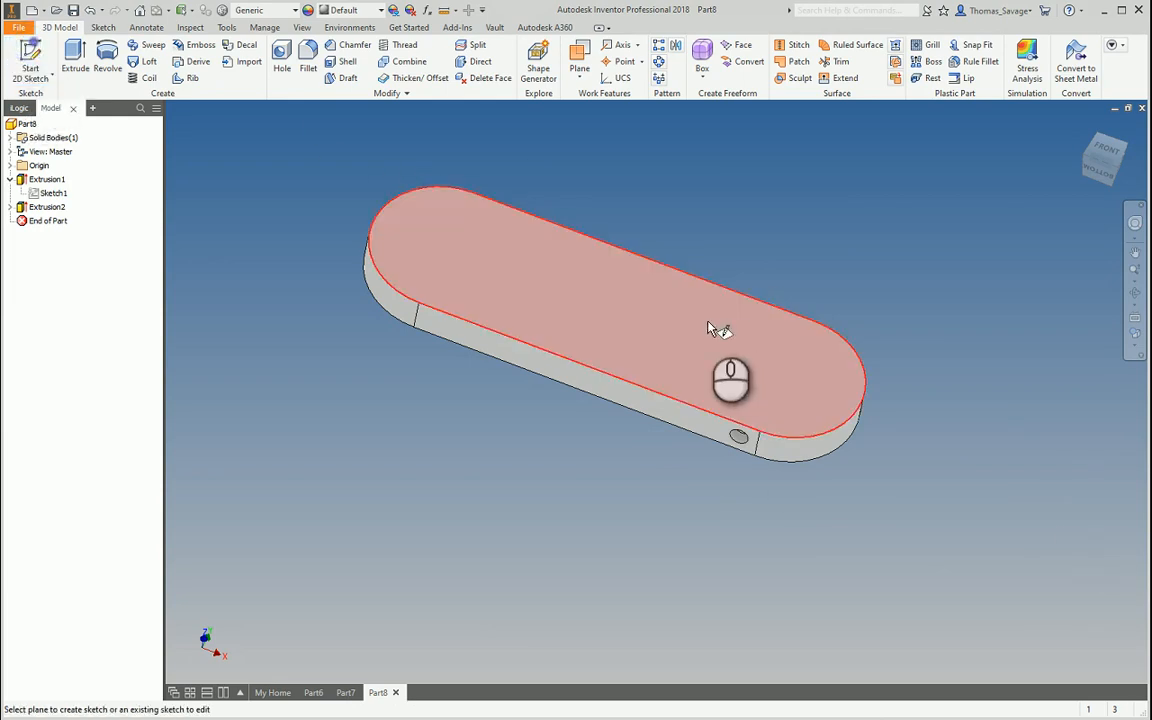
left_click(716, 327)
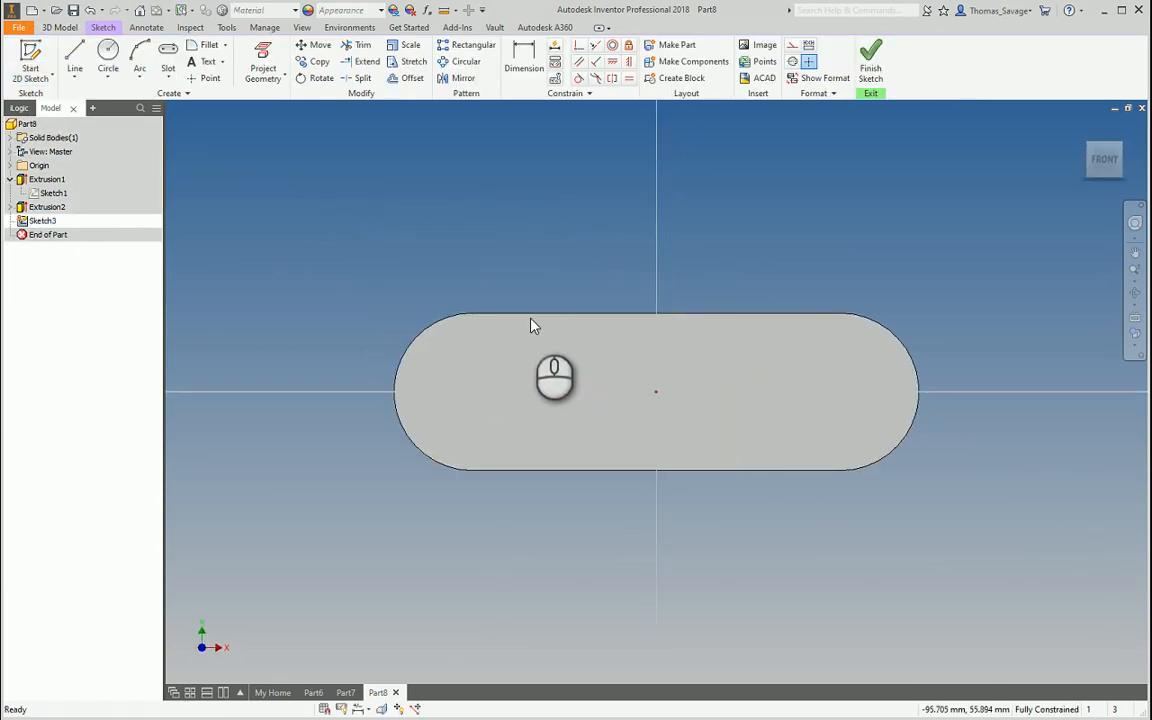
left_click(263, 65)
left_click(783, 411)
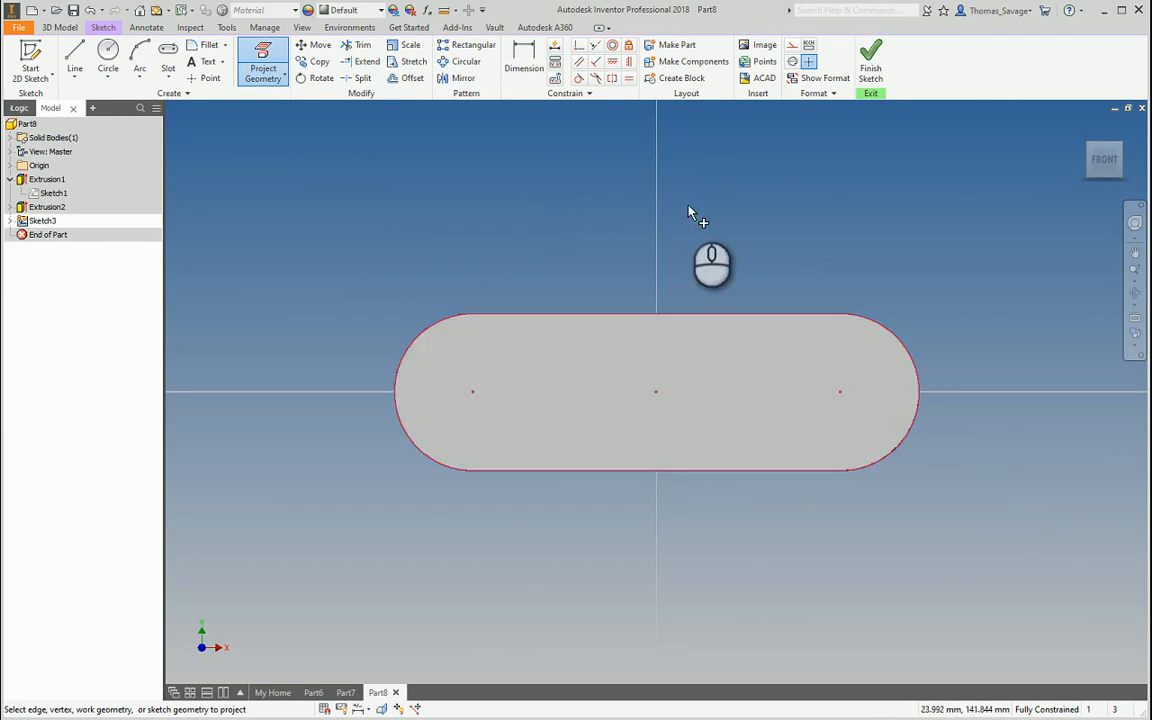
left_click(870, 62)
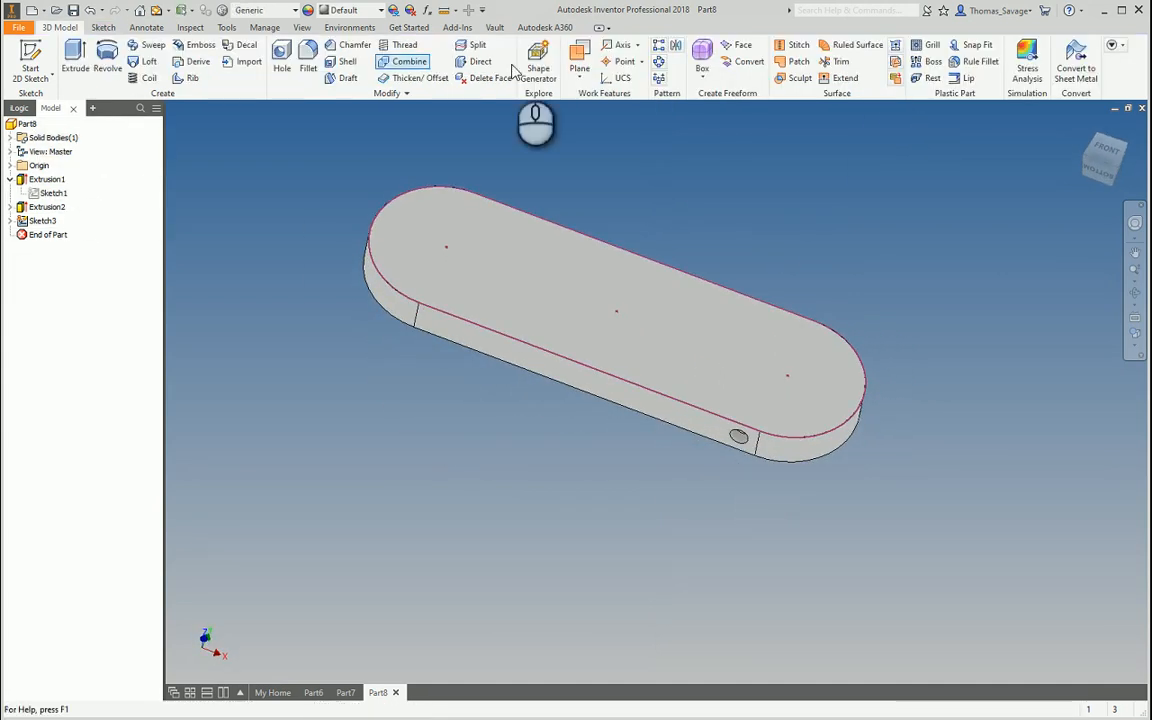
left_click(659, 48)
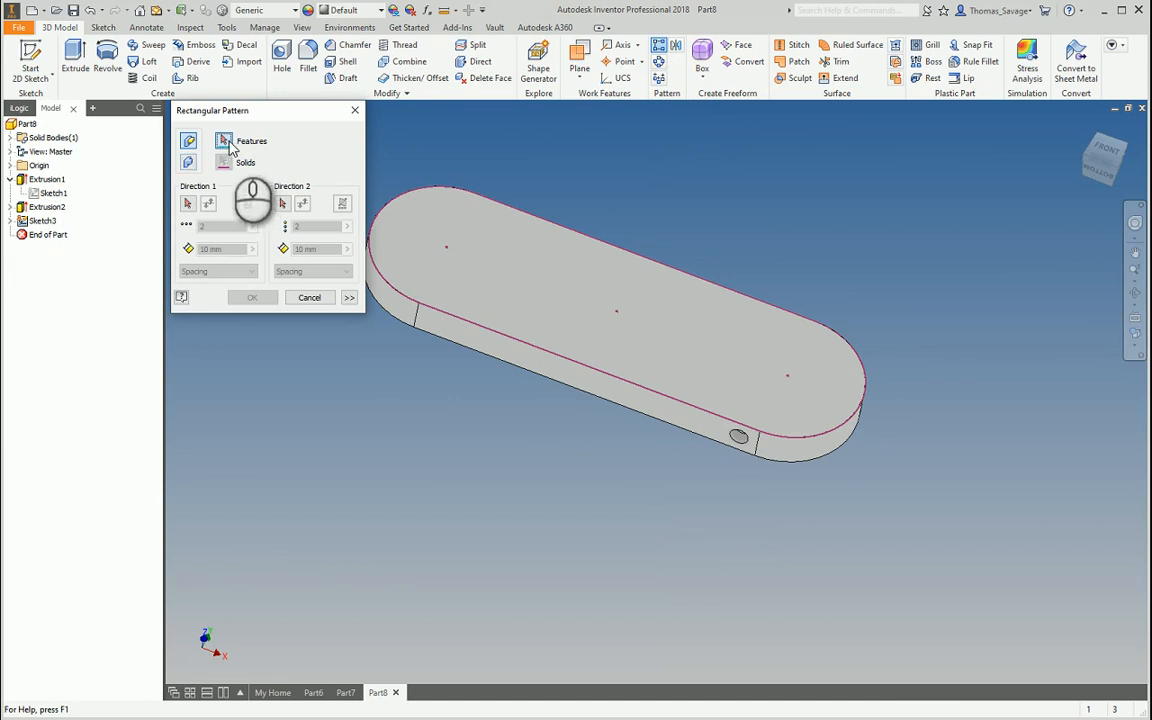
left_click(46, 207)
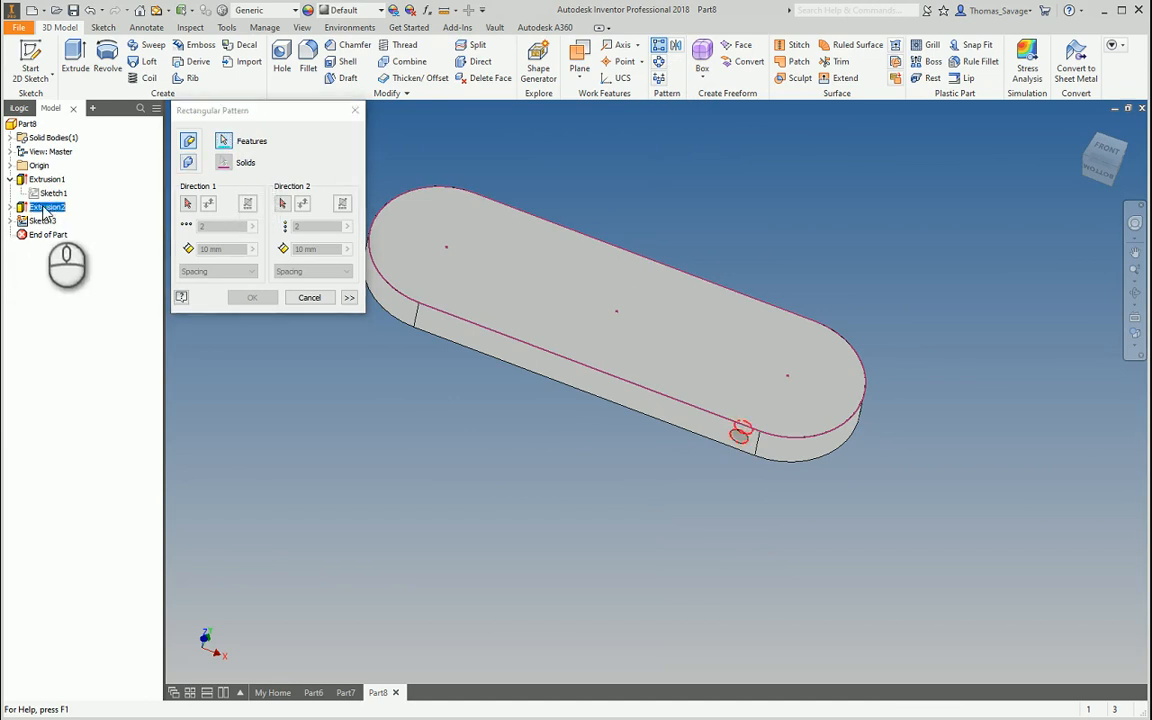
left_click(197, 202)
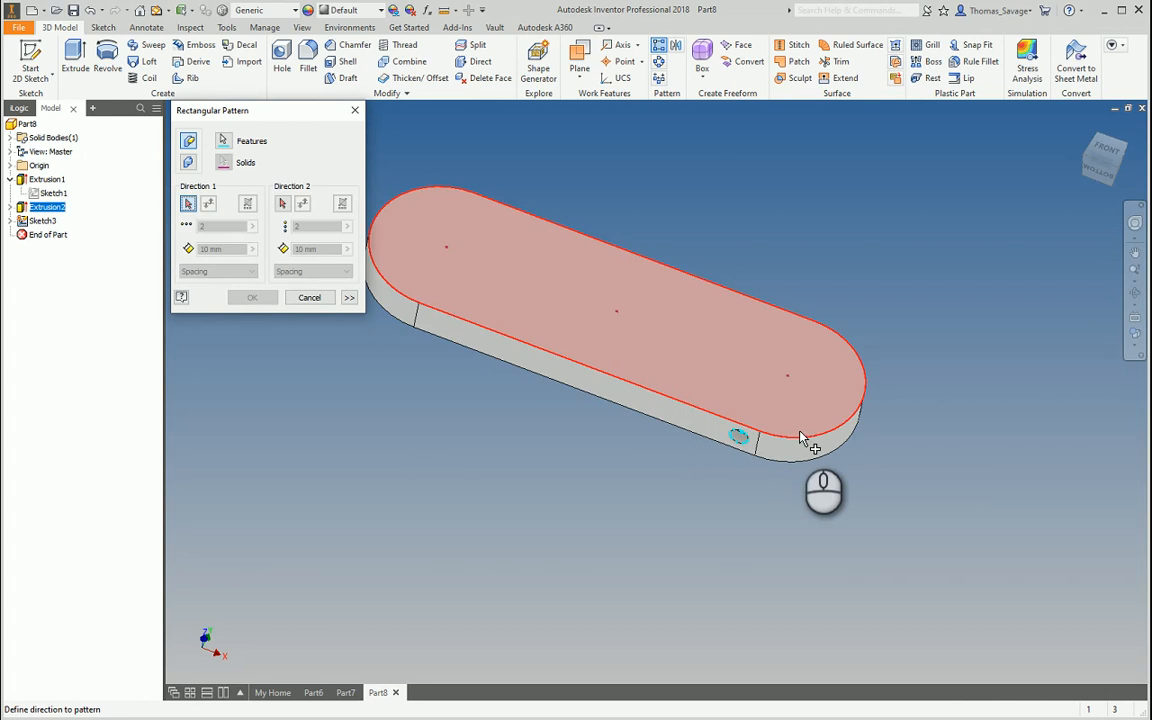
right_click(654, 398)
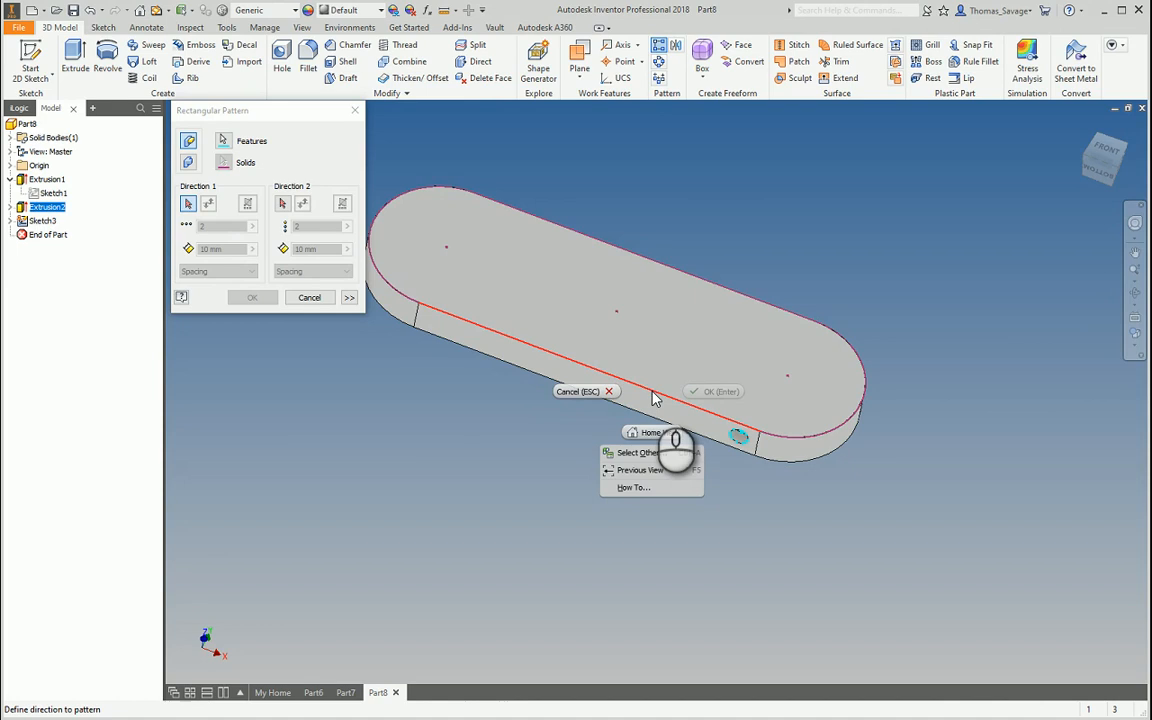
left_click(656, 456)
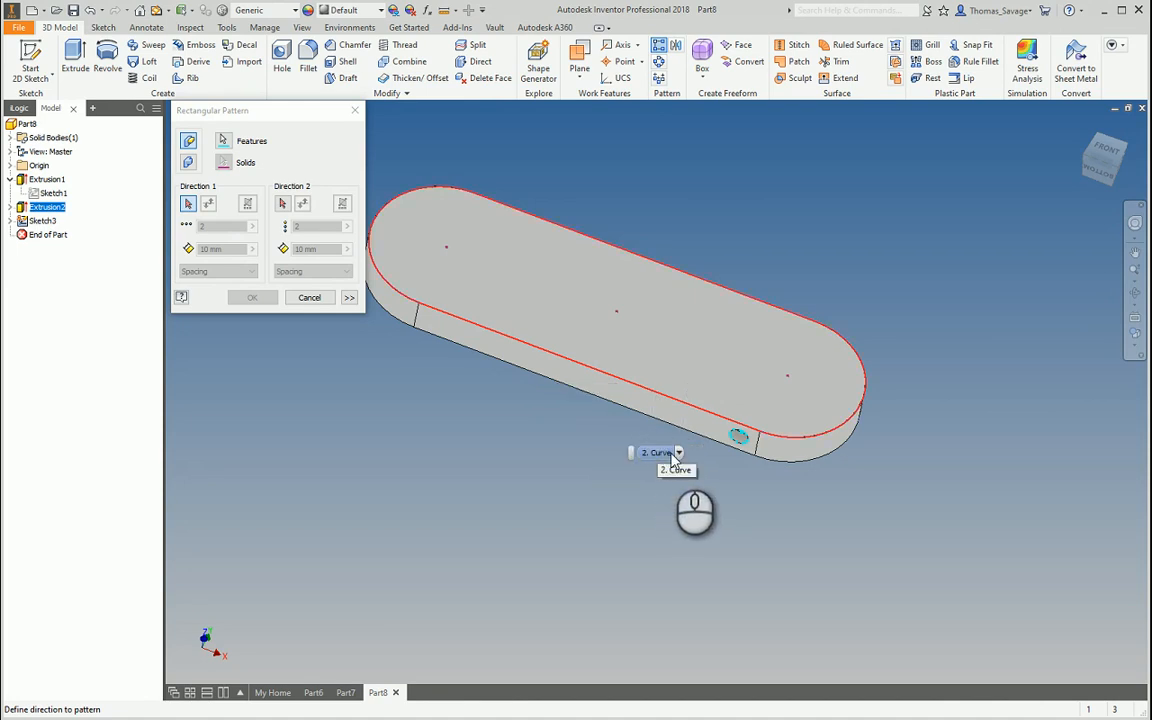
left_click(678, 453)
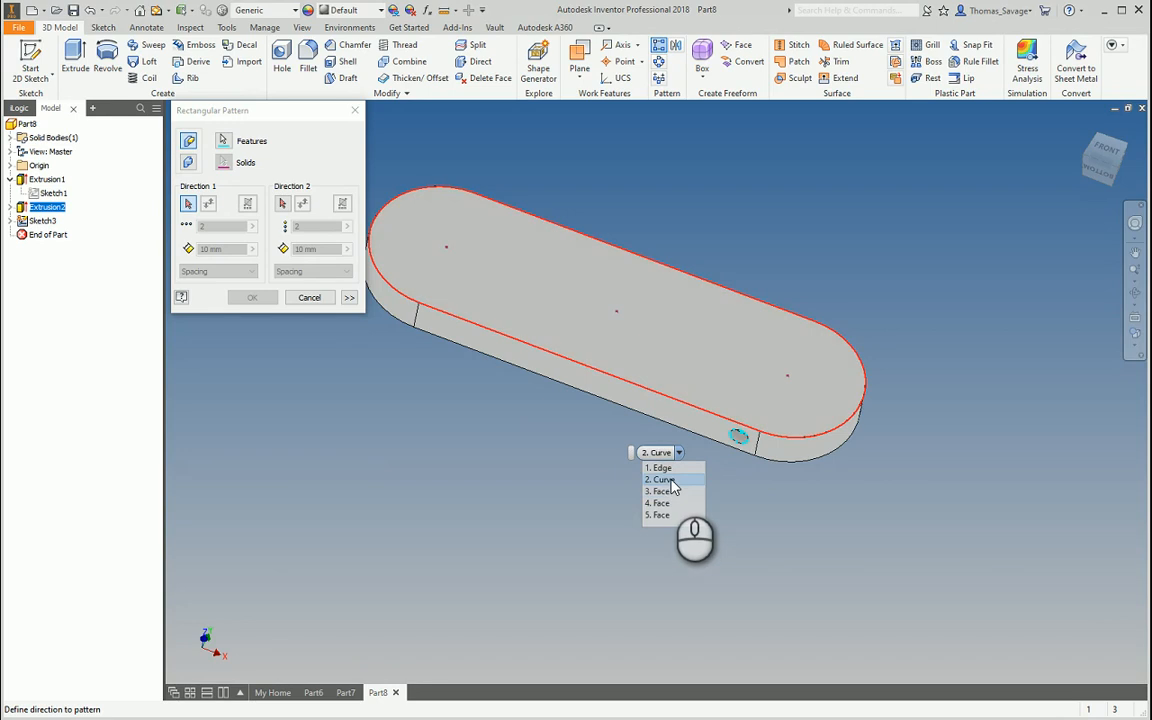
left_click(670, 481)
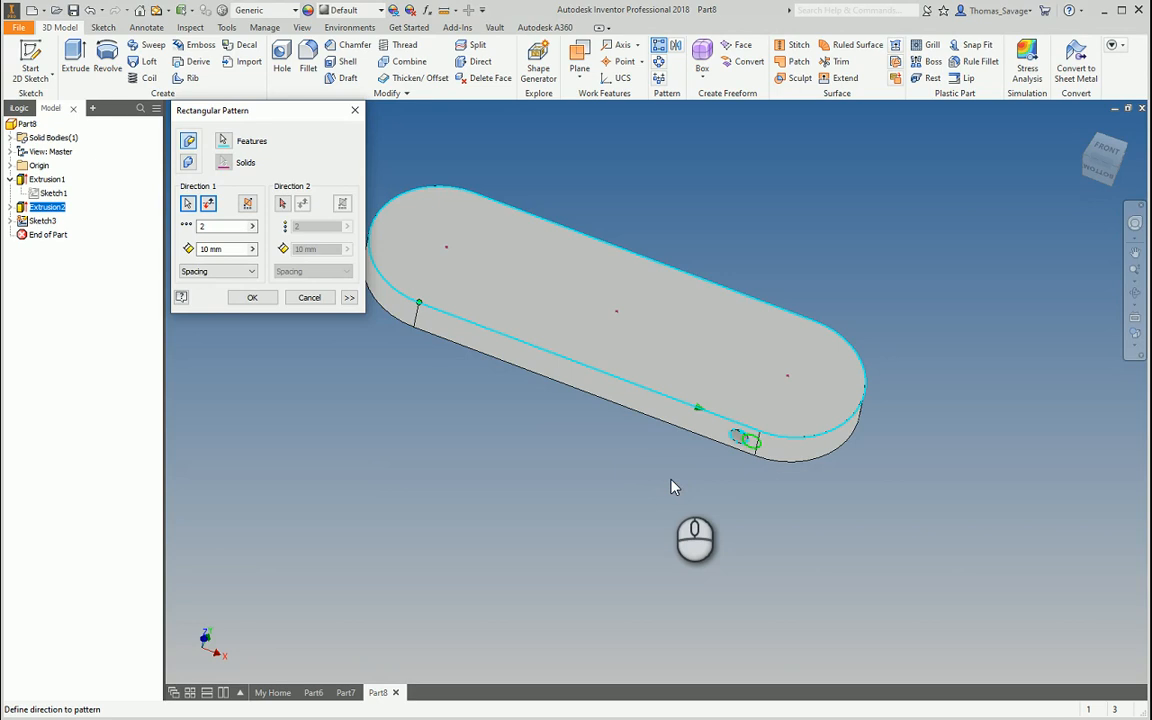
left_click(208, 204)
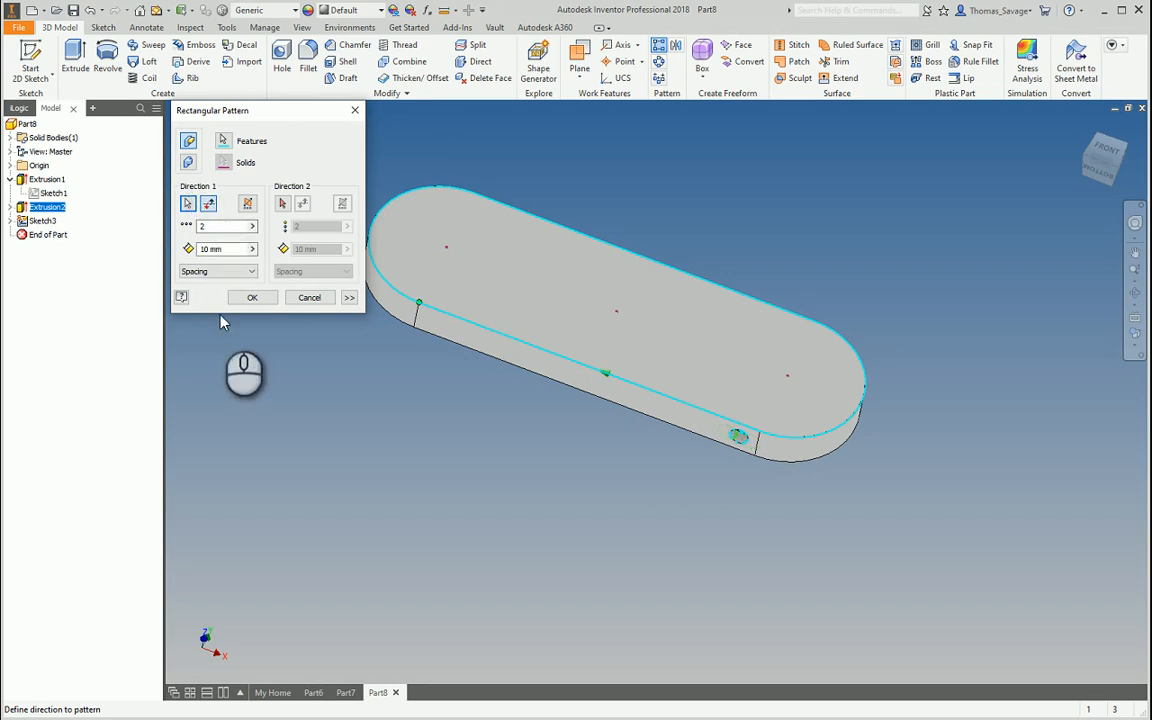
double_click(212, 225)
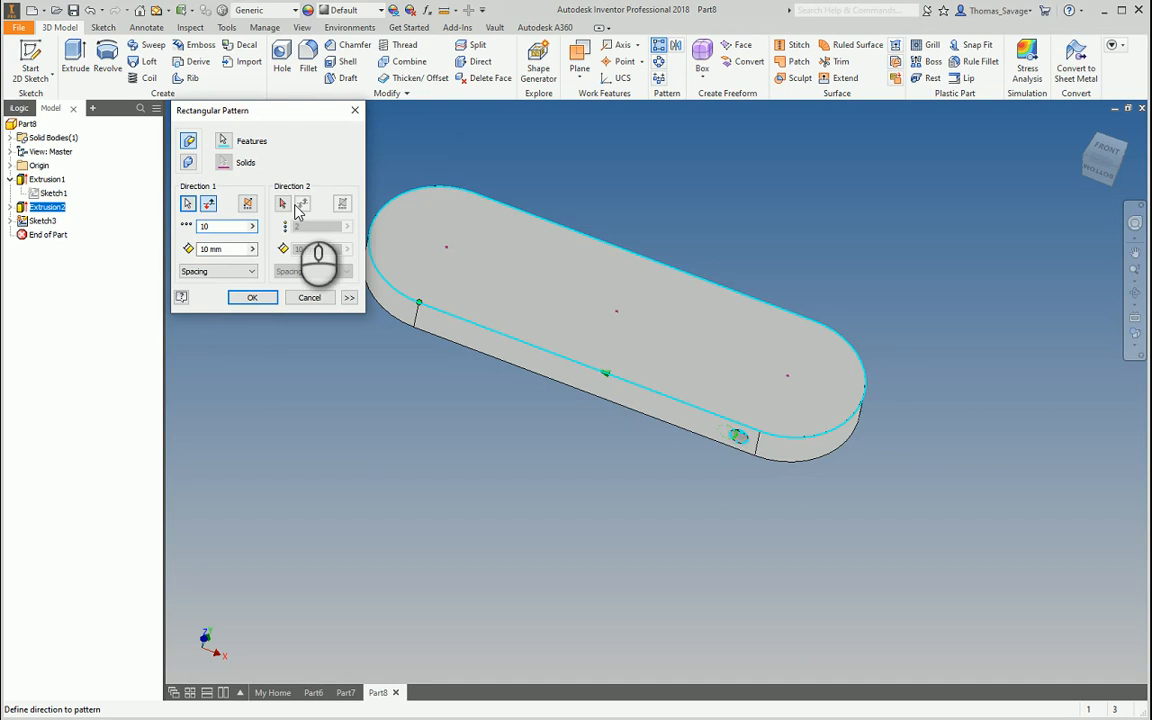
left_click(222, 276)
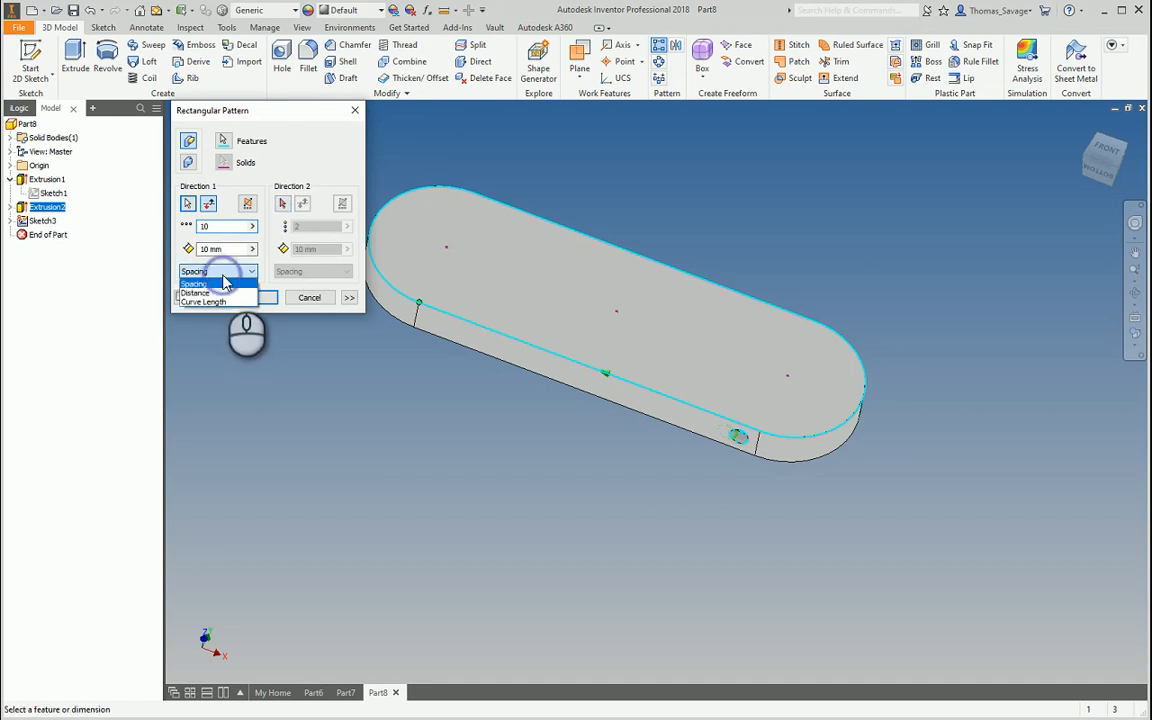
left_click(224, 299)
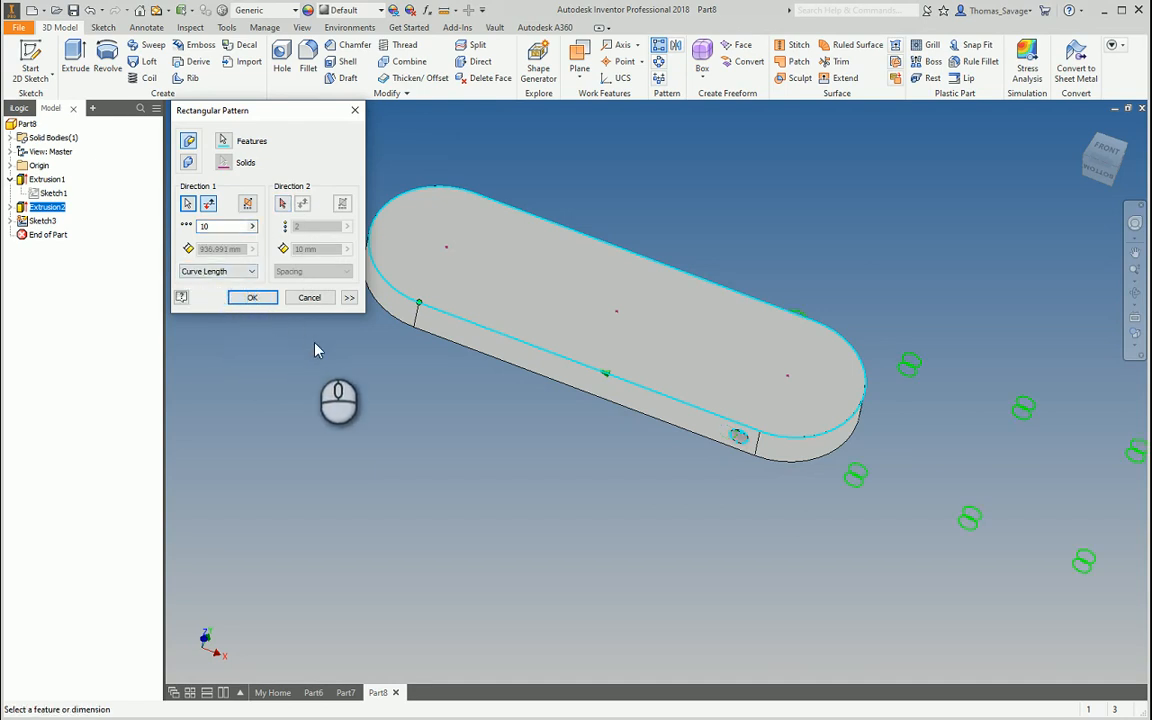
scroll(316, 347, "up", 3)
middle_click_drag(470, 366, 707, 441)
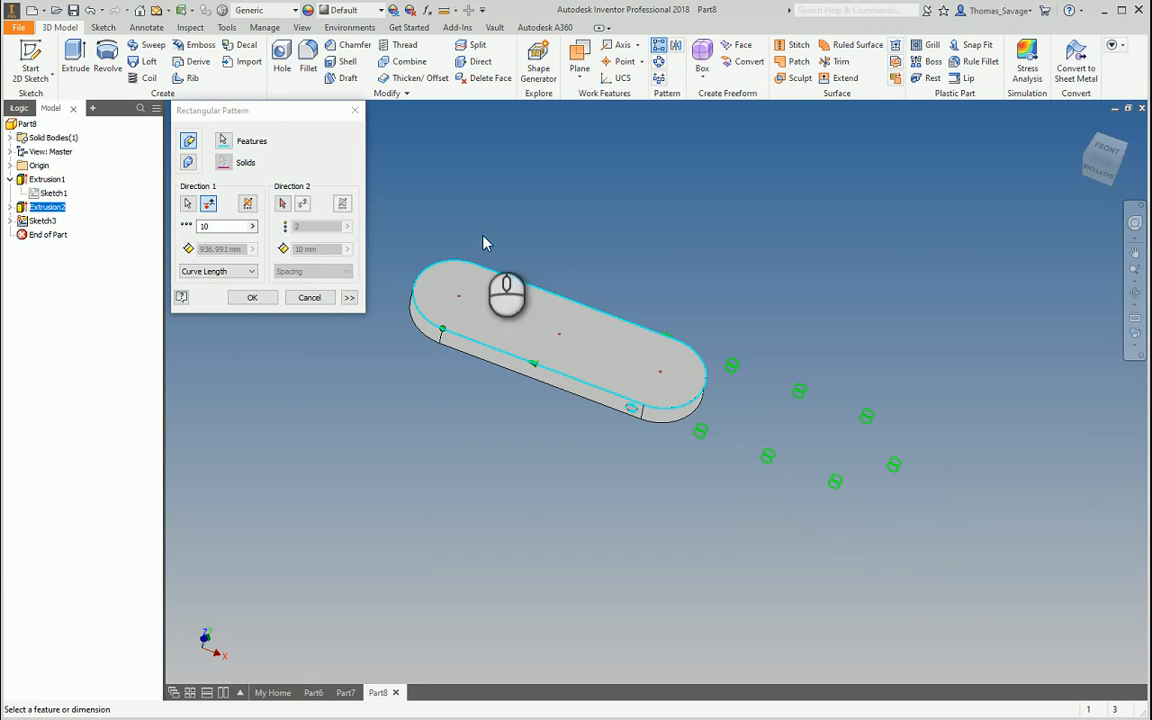
left_click(208, 204)
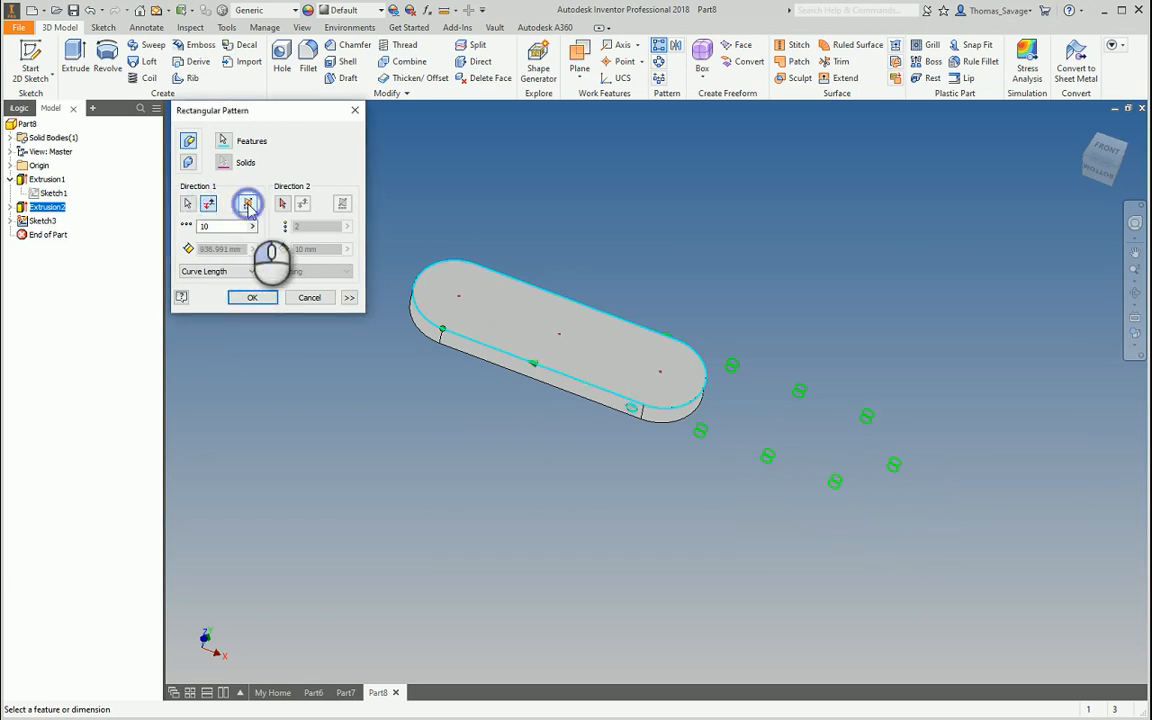
left_click(248, 204)
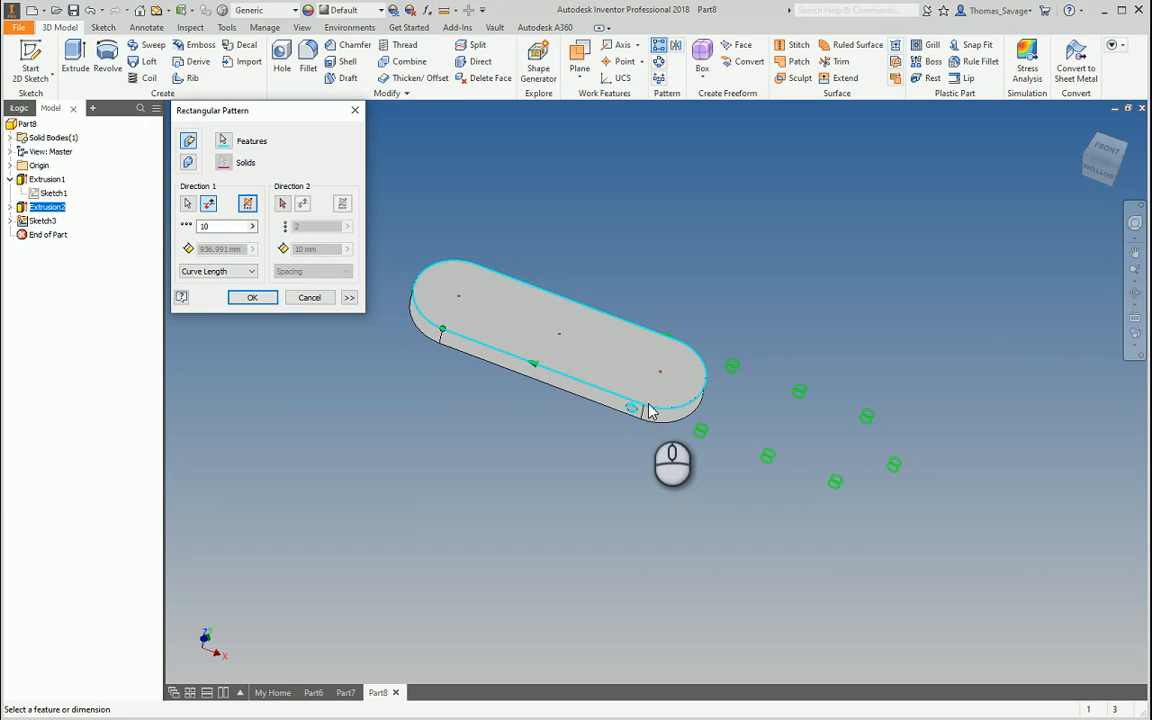
key("Escape")
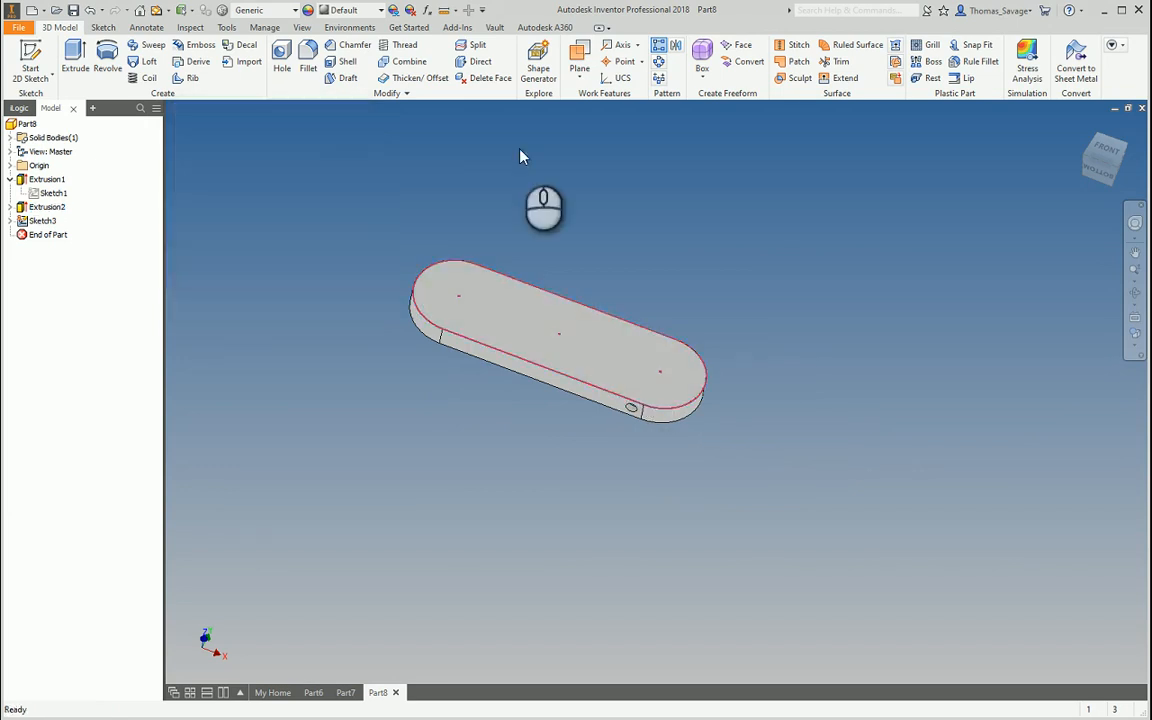
Try a rectangular pattern of Extrusion2 along the outline curve, then cancel it
left_click(657, 47)
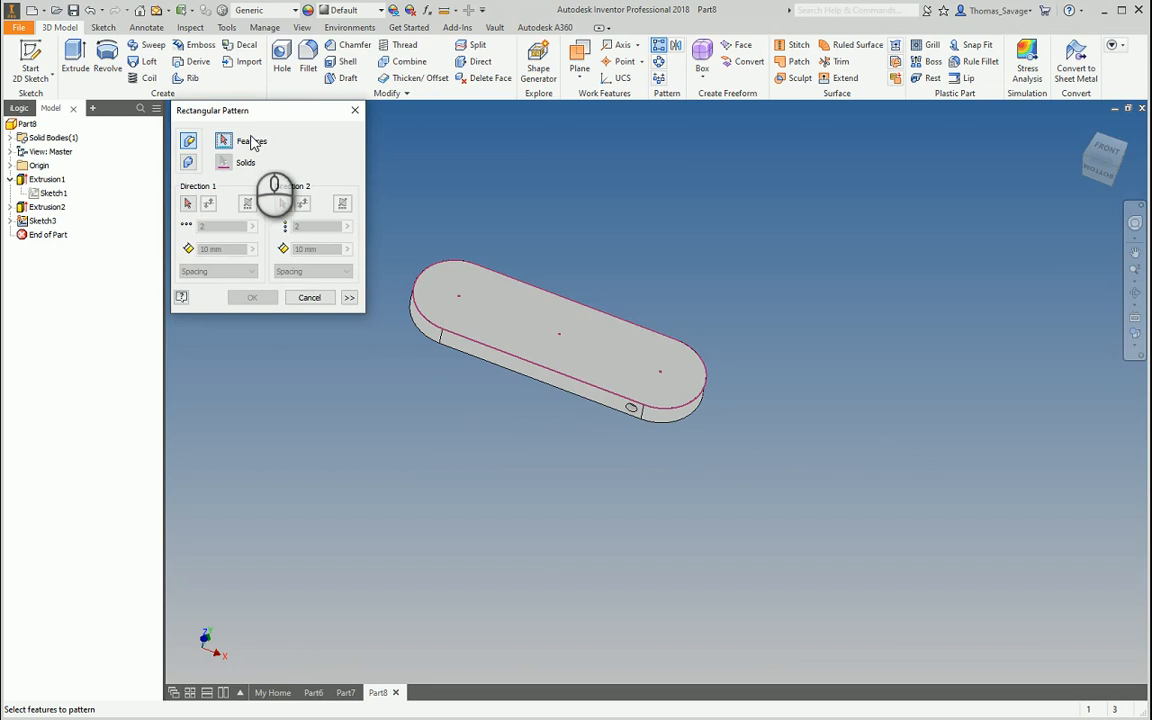
left_click(52, 208)
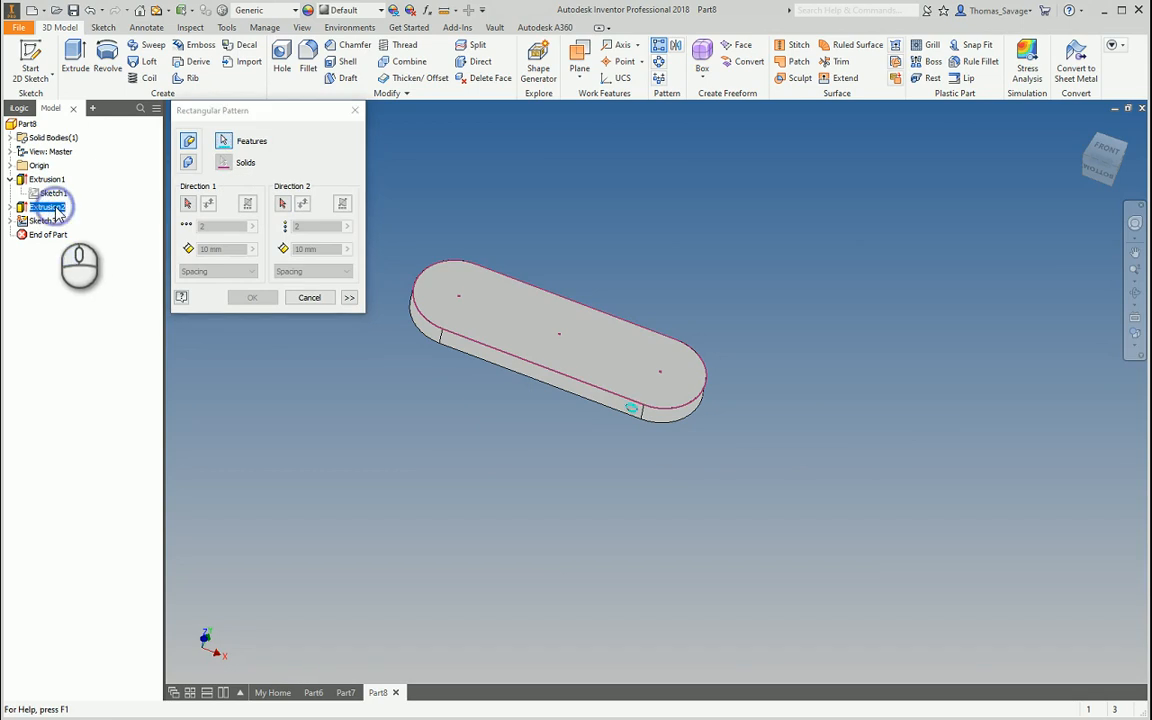
left_click(187, 203)
scroll(650, 413, "up", 5)
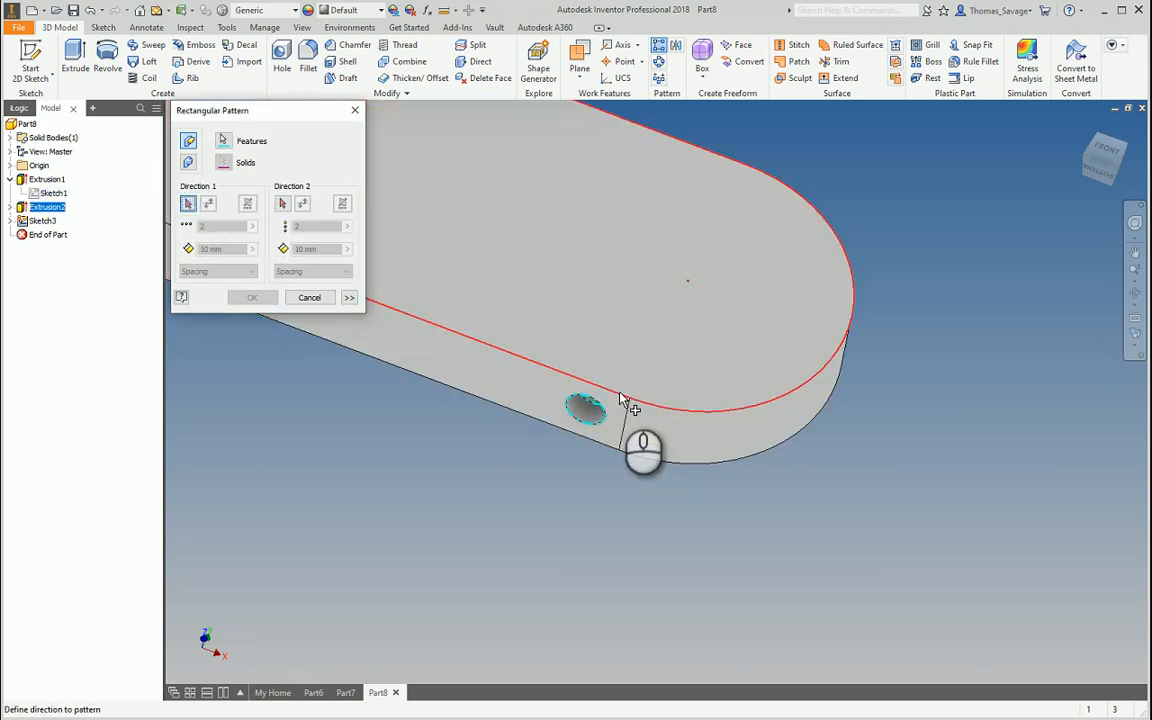
right_click(620, 399)
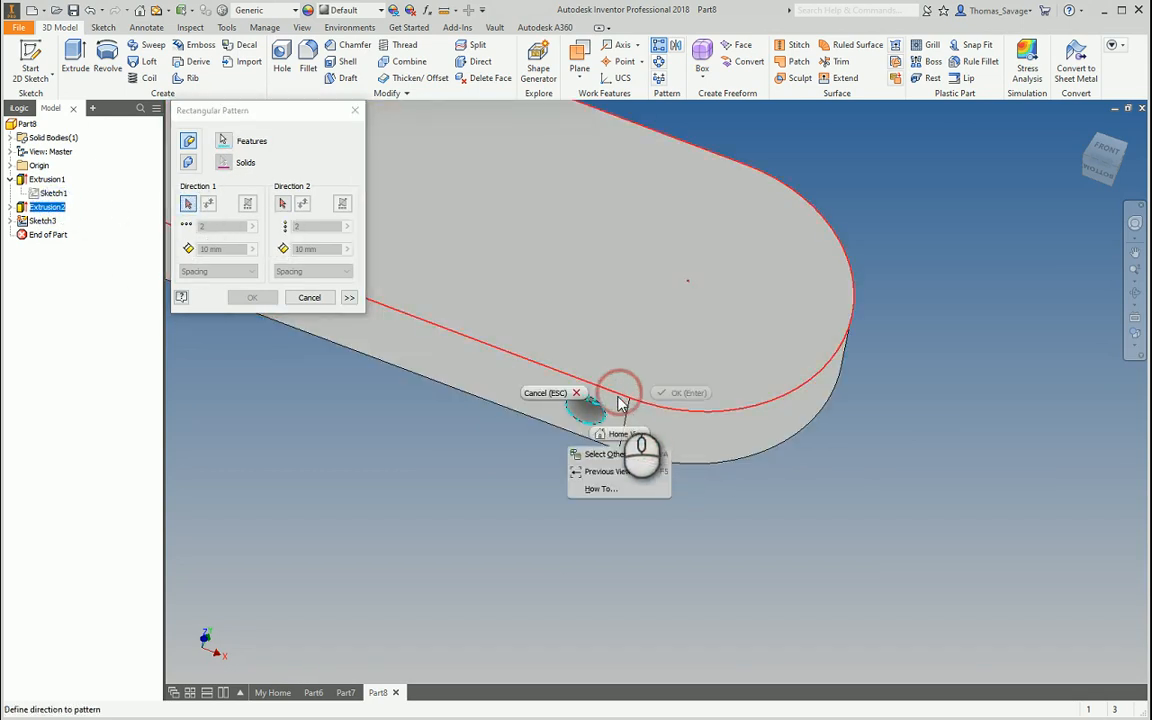
left_click(622, 457)
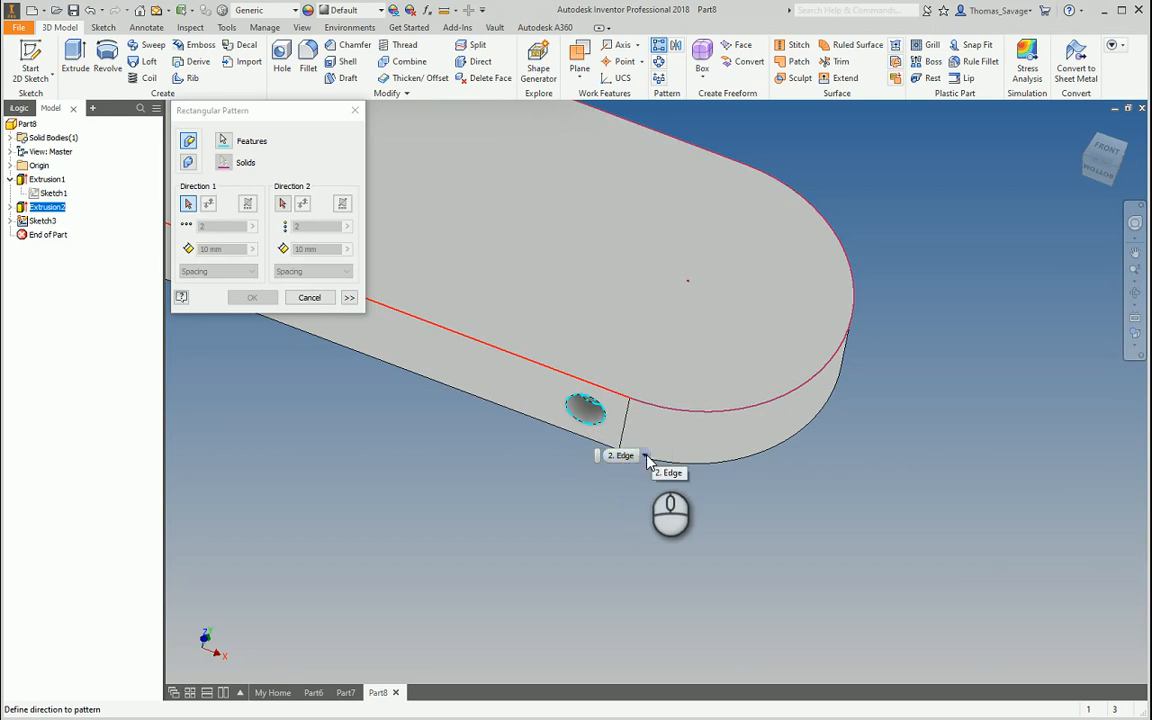
left_click(645, 456)
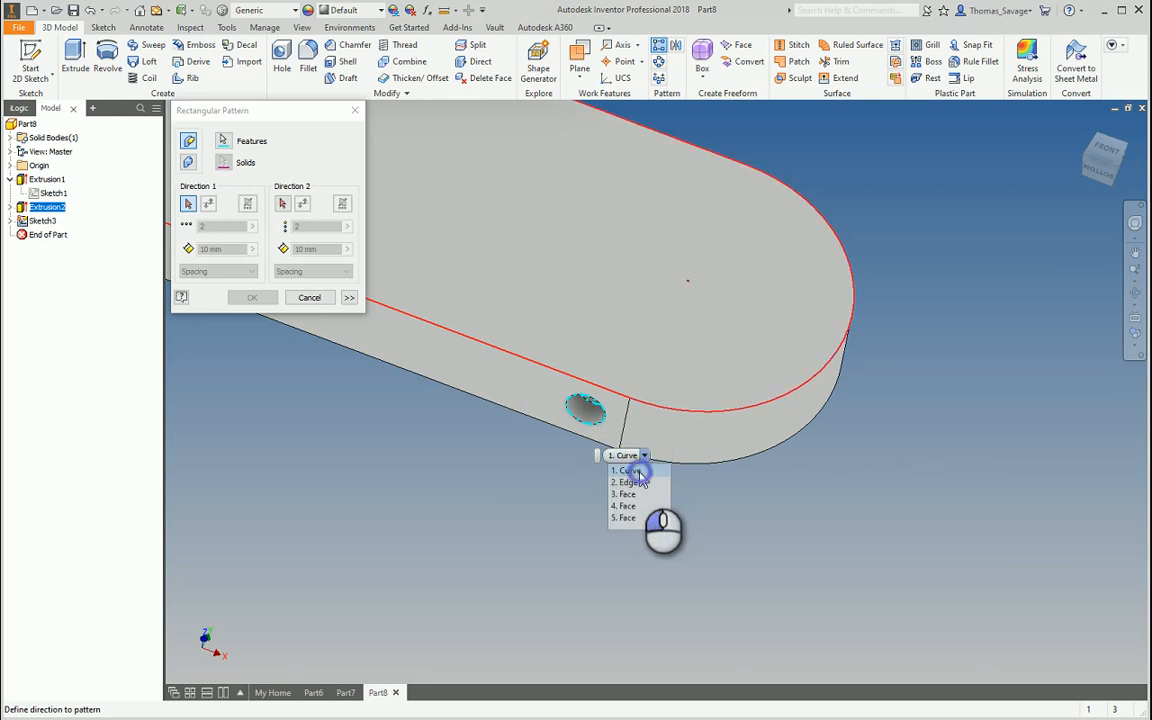
left_click(630, 470)
scroll(642, 455, "down", 3)
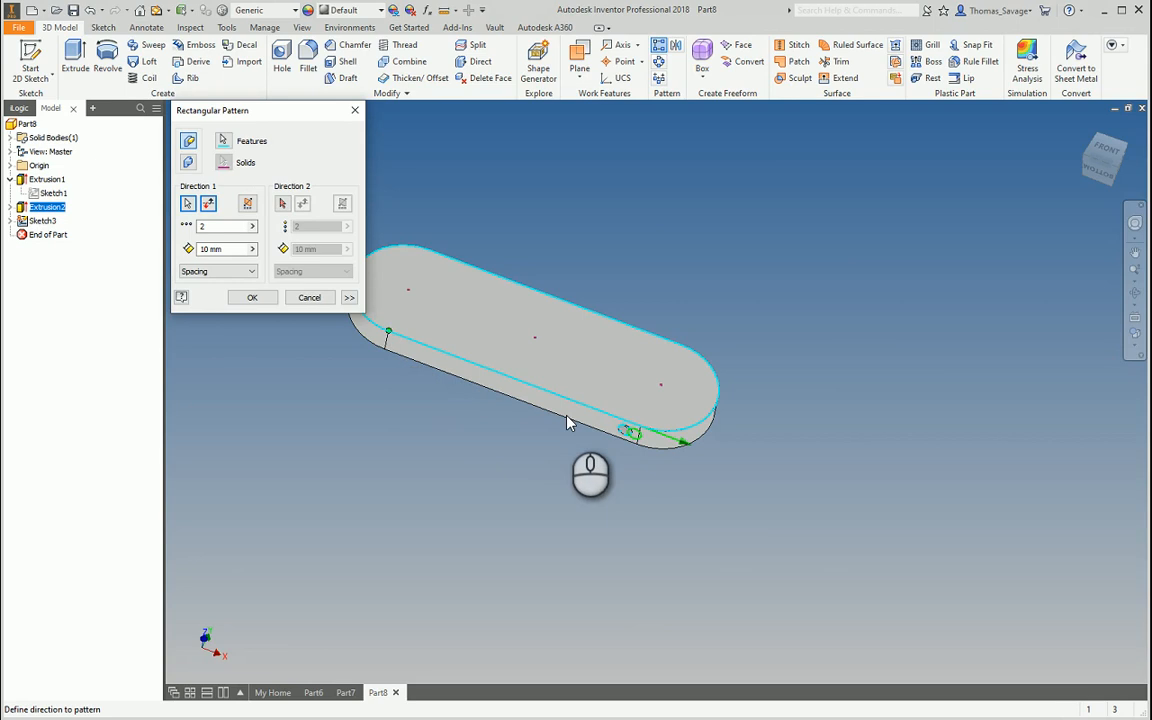
key("Escape")
Restart the Extrusion2 pattern using the part's outer top edge as direction, then cancel
left_click(657, 47)
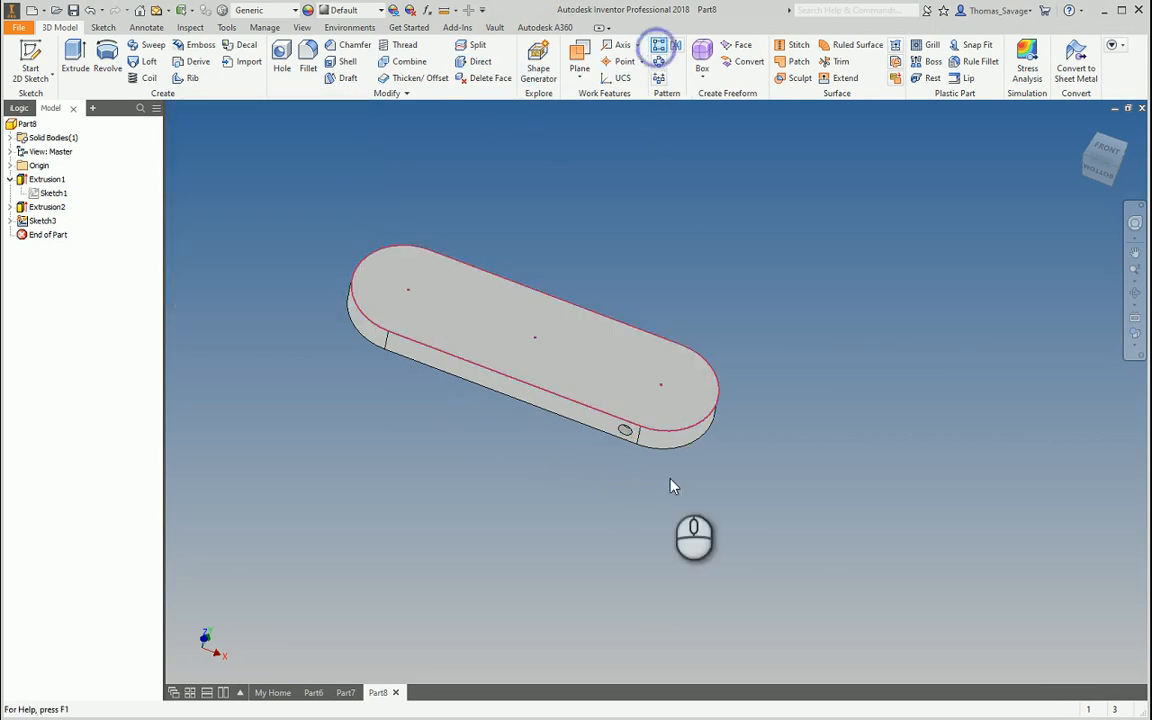
scroll(650, 470, "up", 3)
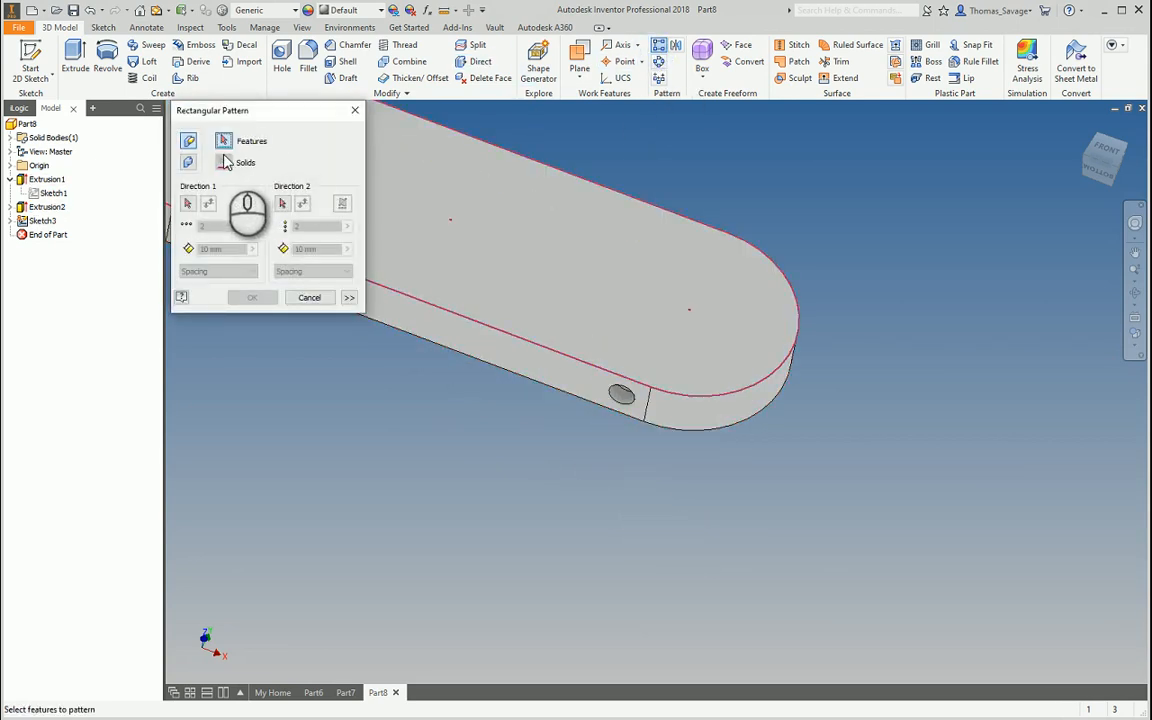
left_click(47, 207)
left_click(187, 203)
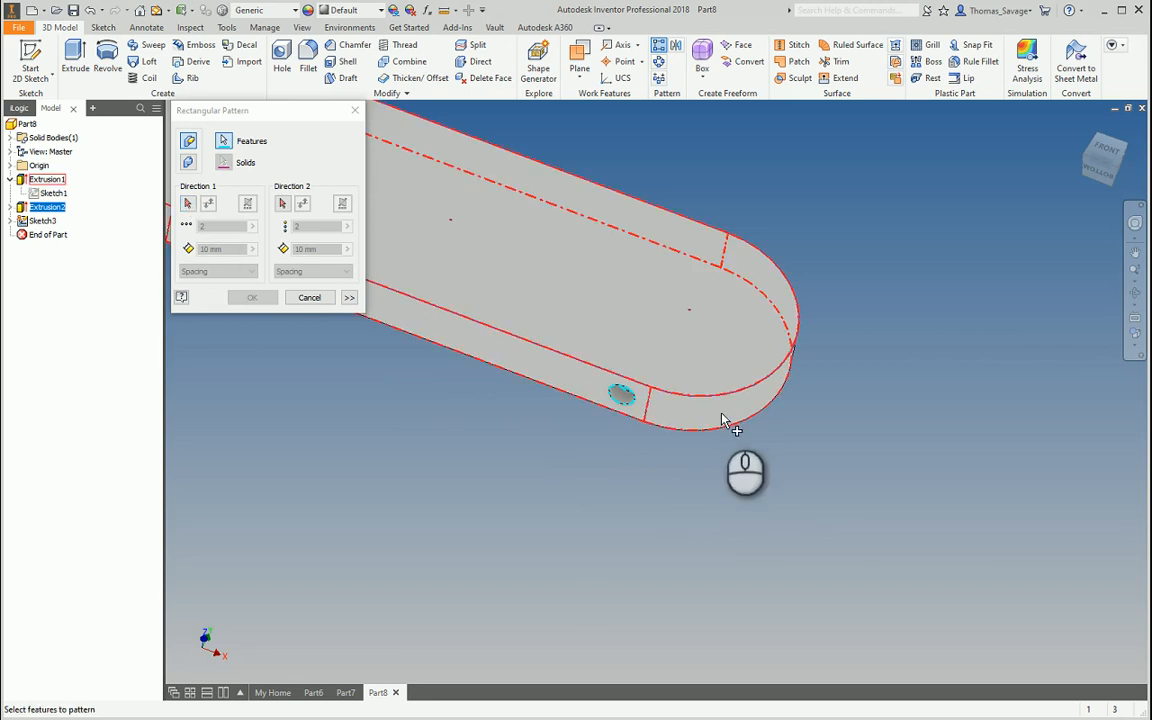
left_click(187, 203)
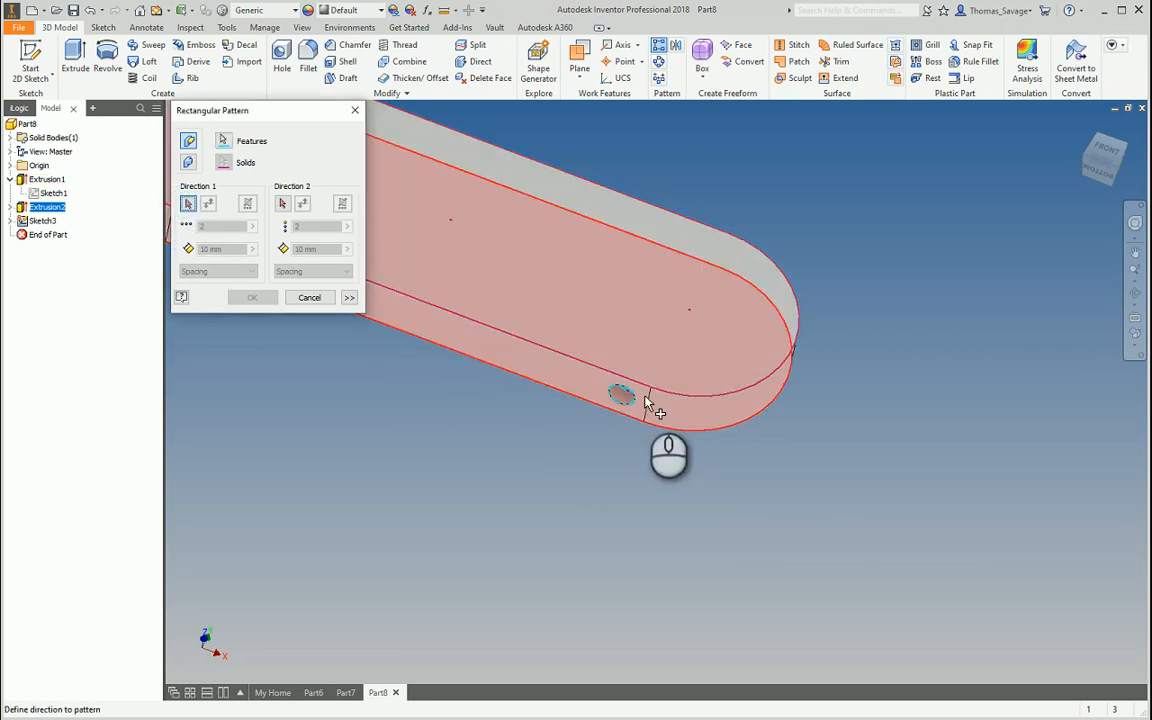
left_click(641, 388)
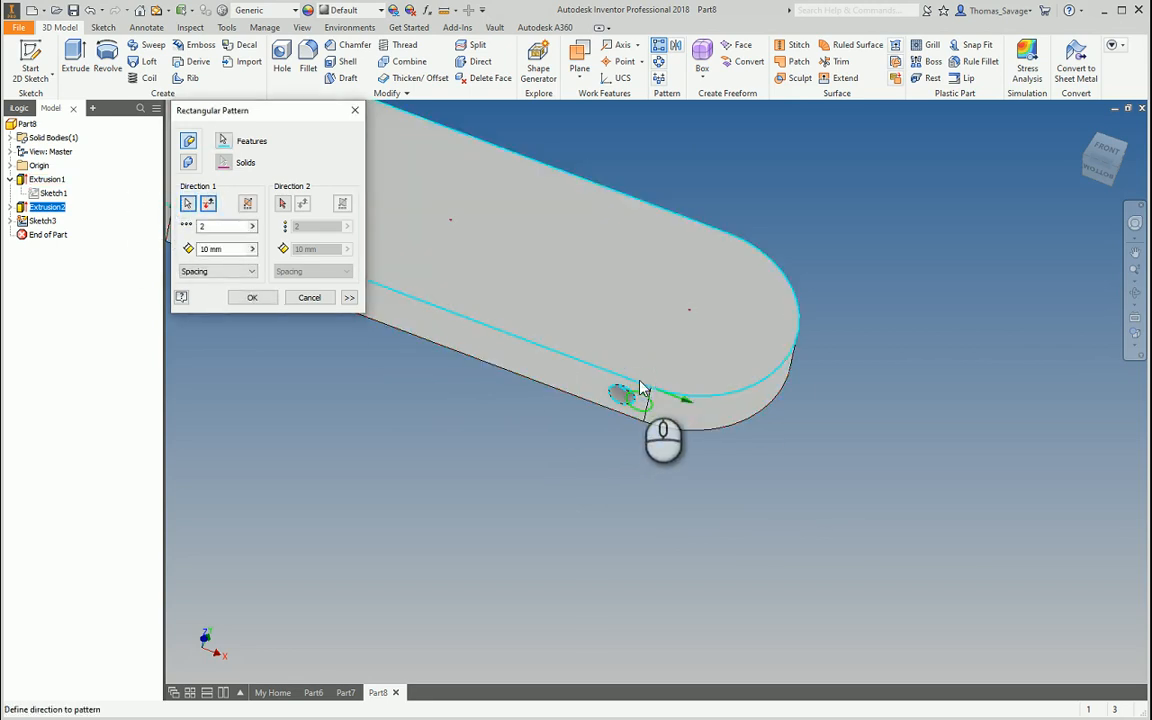
scroll(789, 480, "down", 5)
key("Escape")
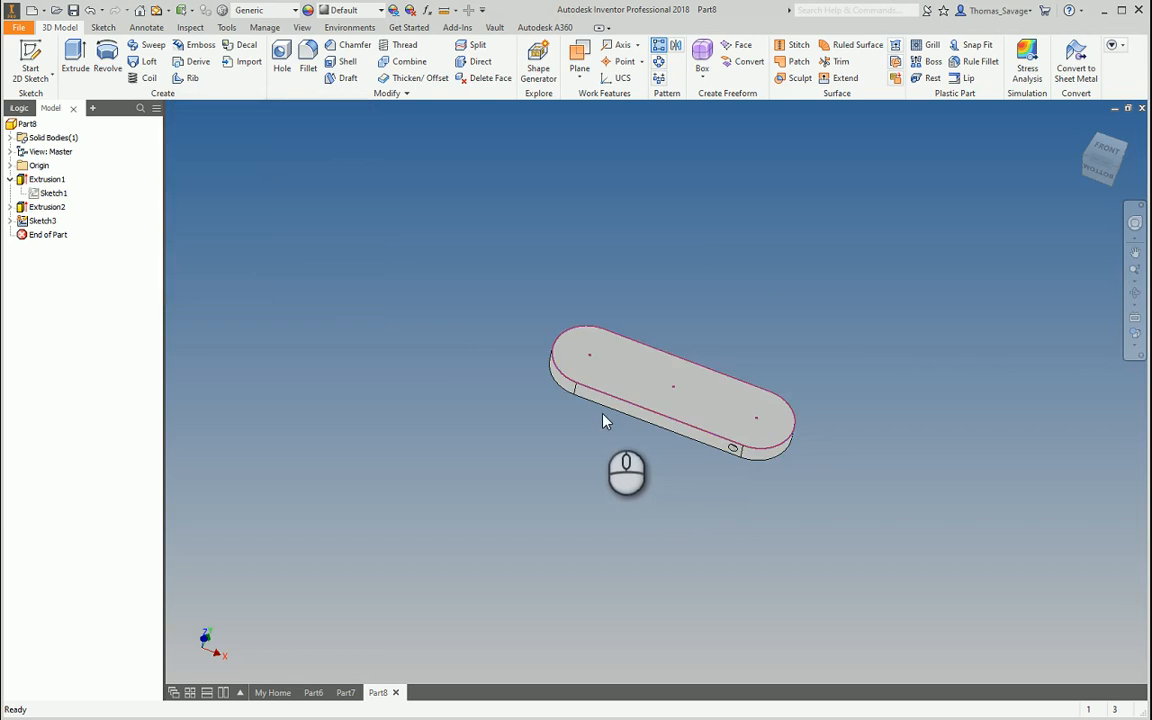
Create Sketch4 on the long side face with the vertical seam edge projected into it
scroll(582, 392, "up", 5)
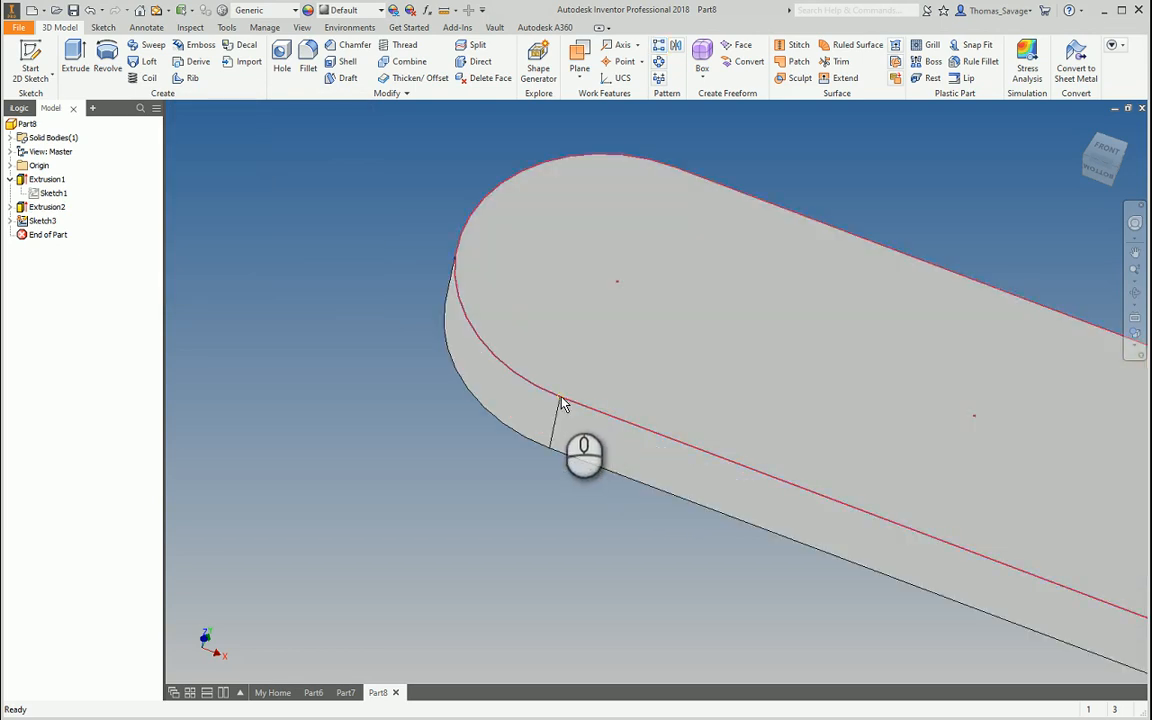
left_click(30, 62)
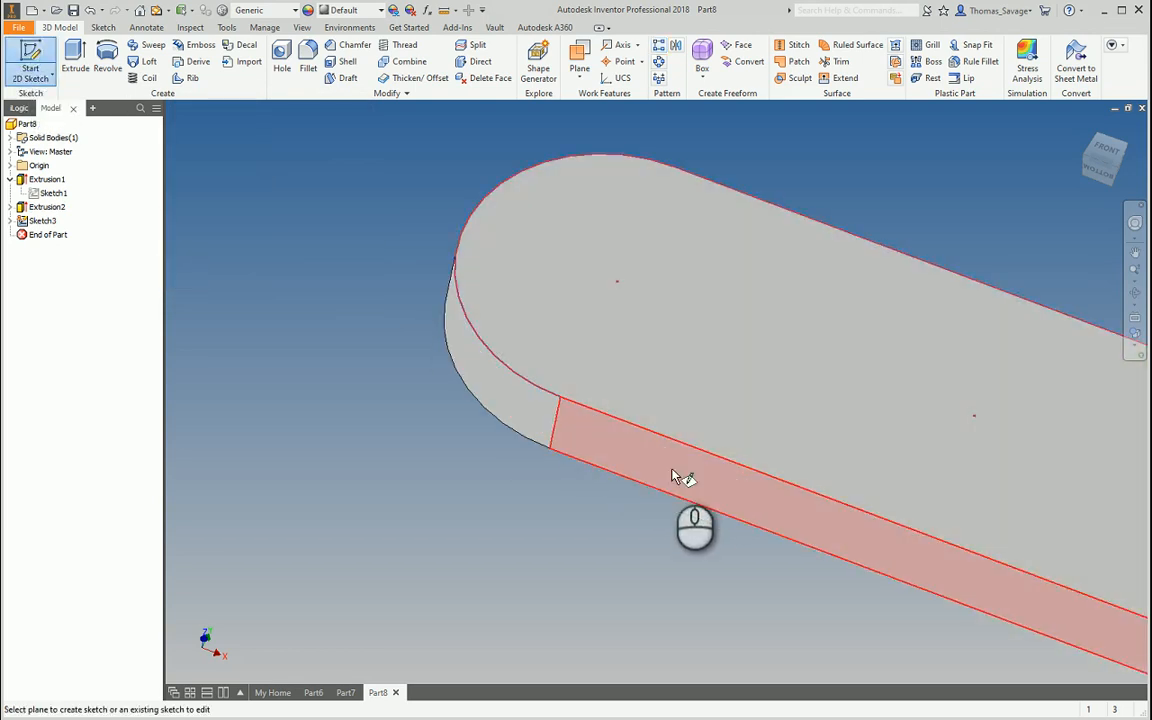
left_click(672, 477)
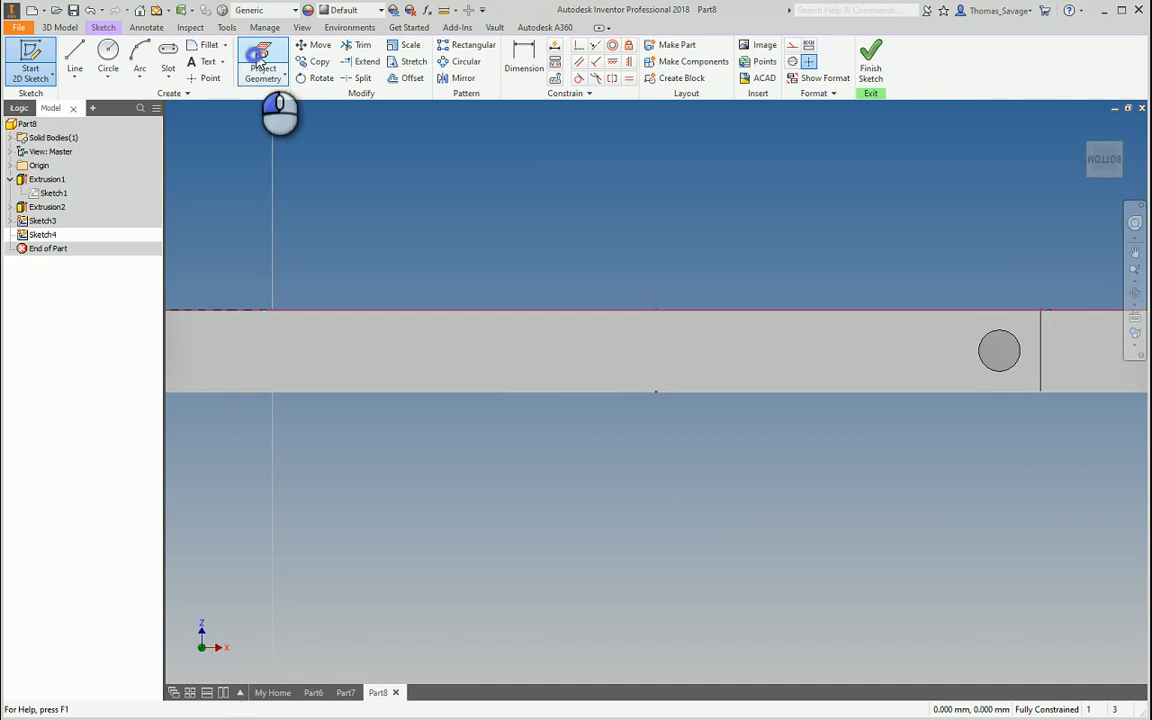
left_click(259, 62)
left_click(1040, 318)
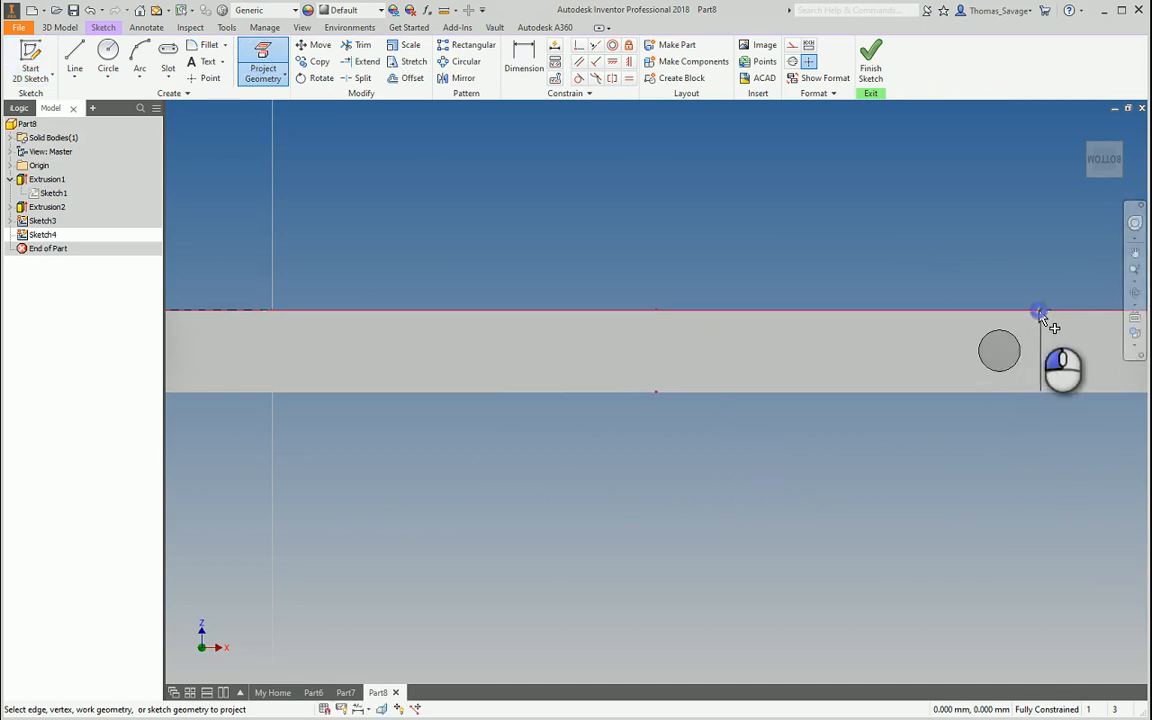
left_click(870, 58)
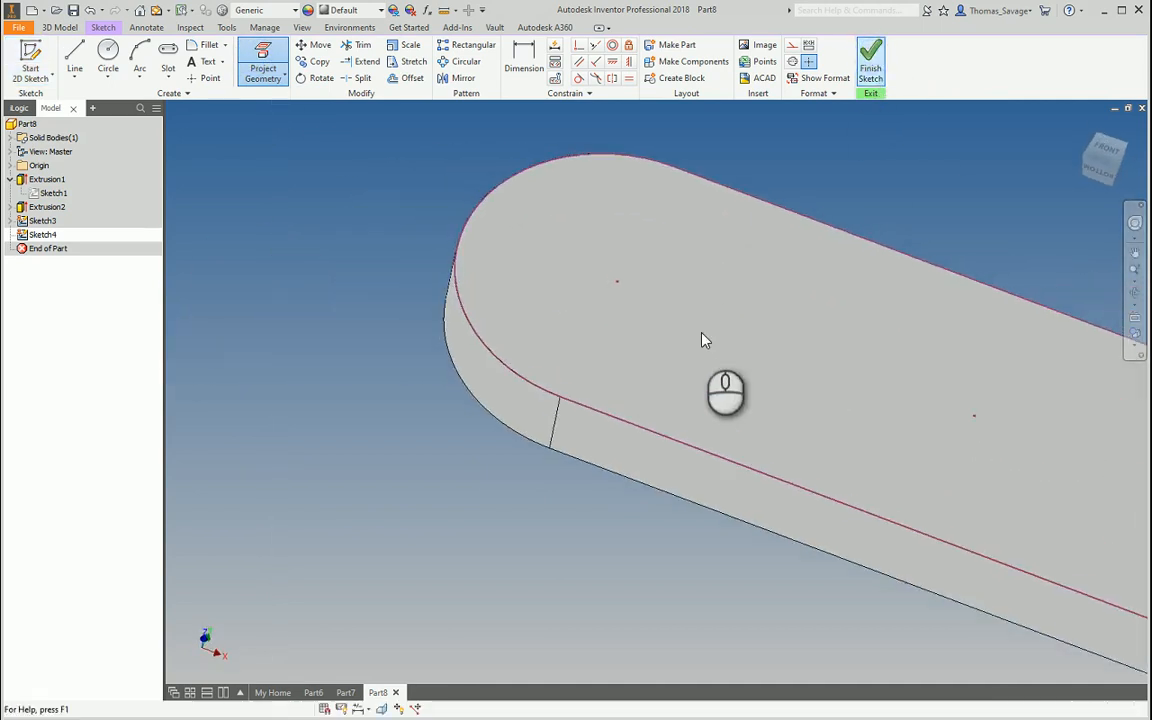
left_click(662, 47)
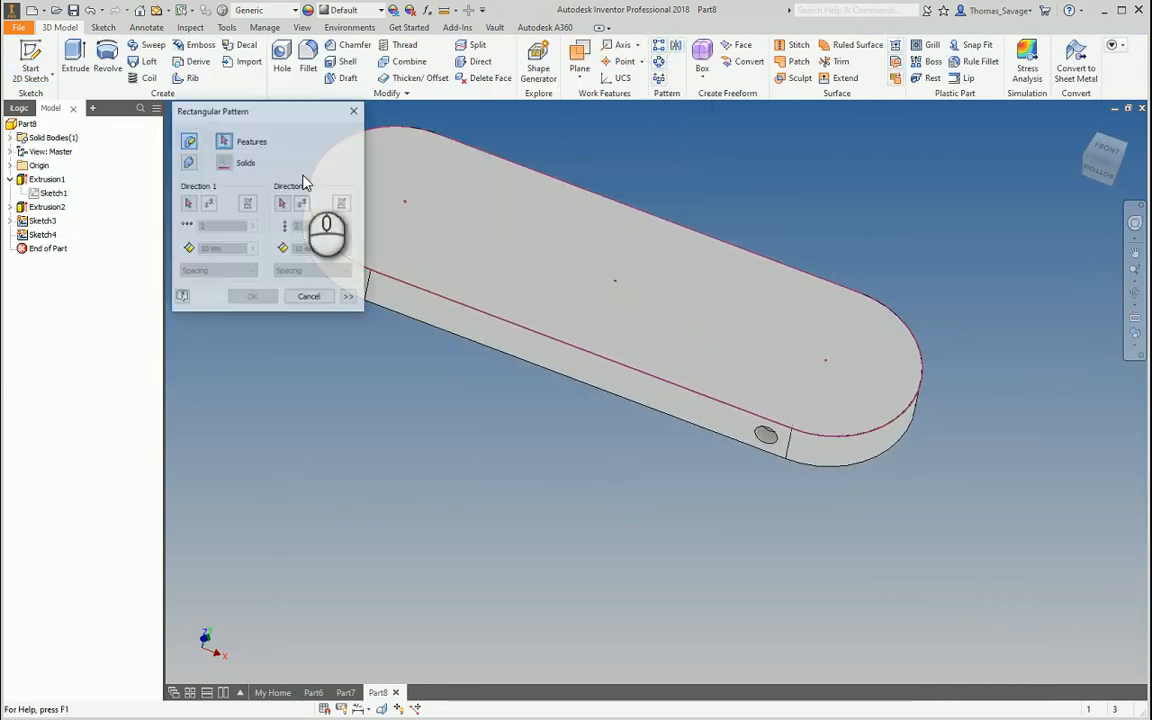
Pattern Extrusion2 along the top edge loop with 10 copies spread over the Curve Length
left_click(35, 208)
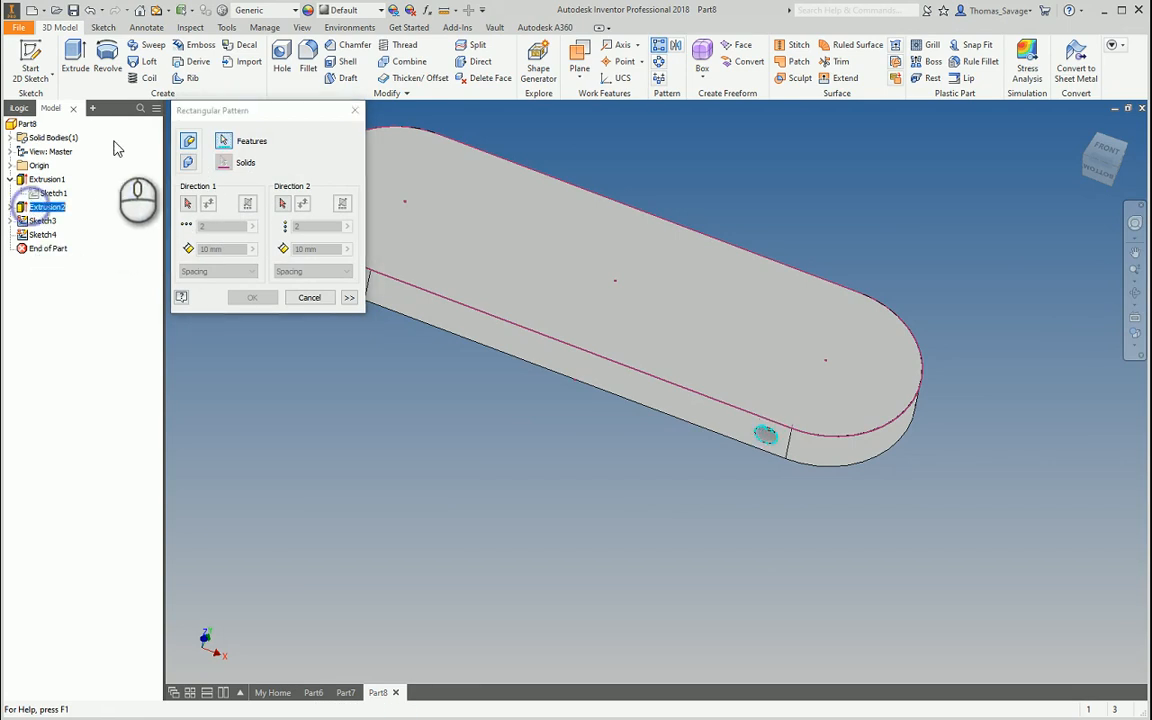
left_click(190, 203)
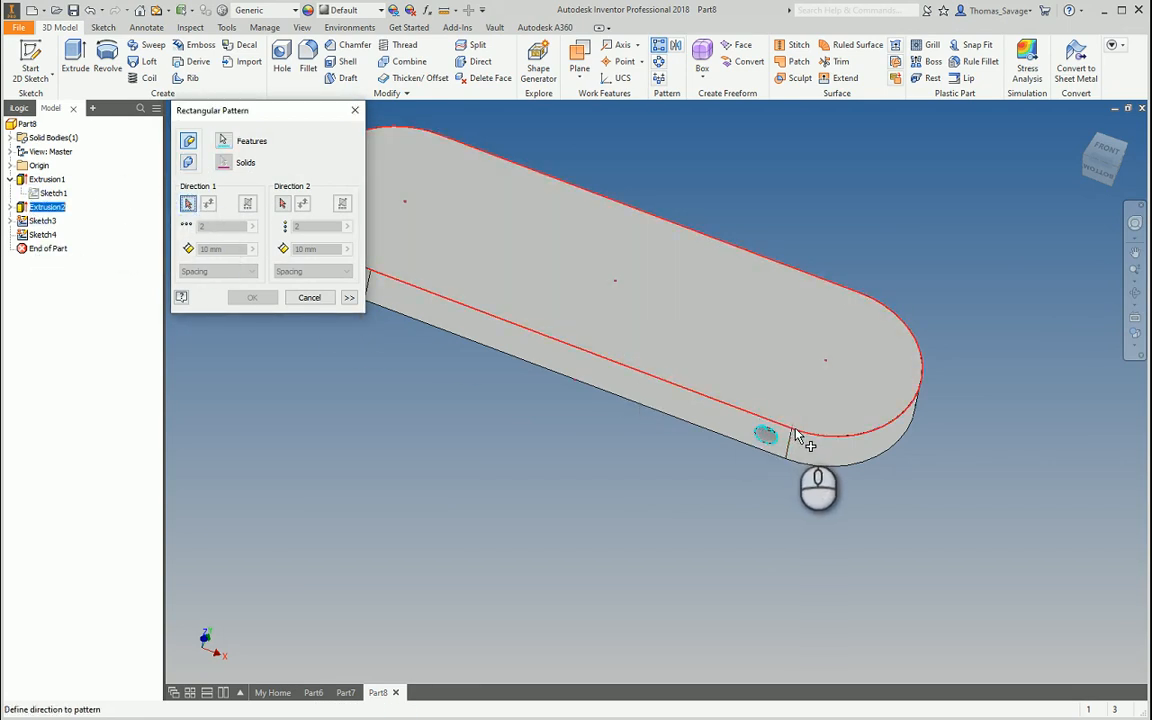
left_click(796, 435)
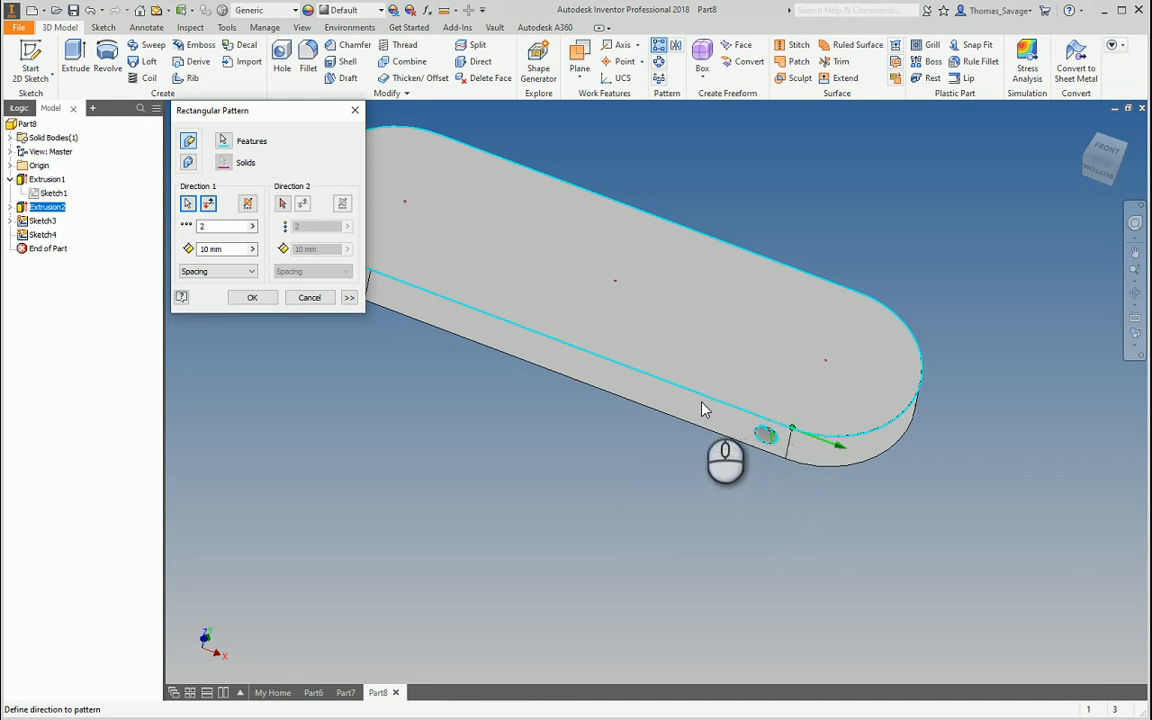
scroll(792, 420, "up", 2)
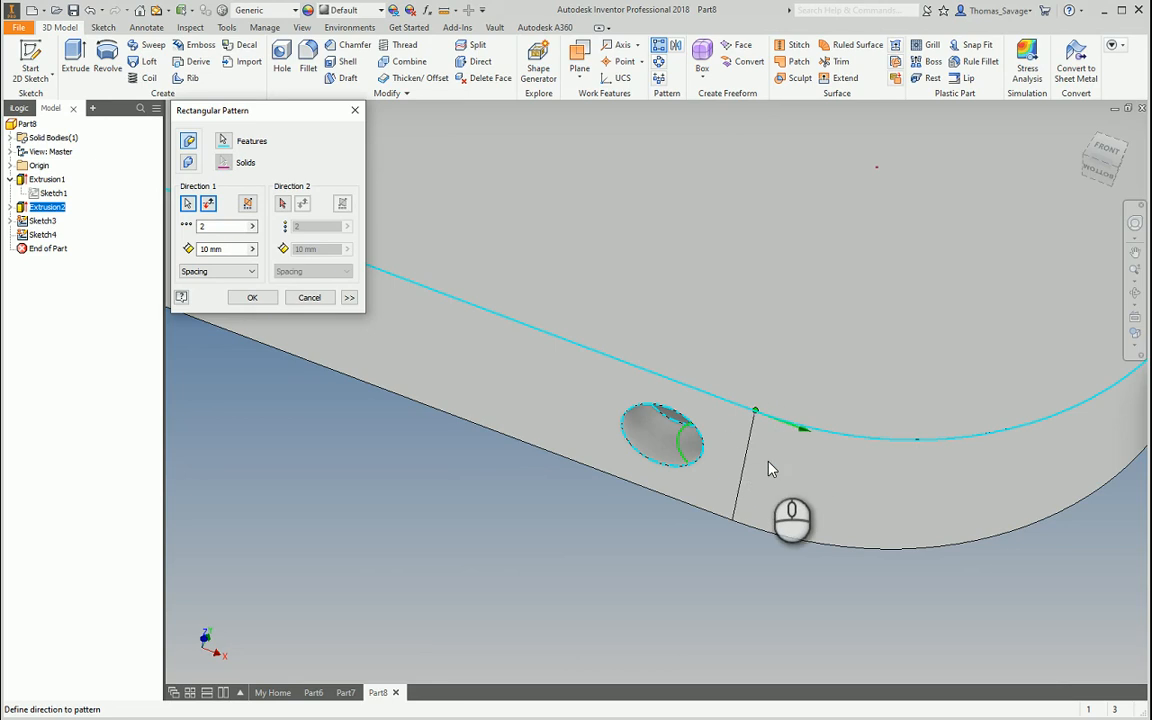
scroll(770, 468, "down", 4)
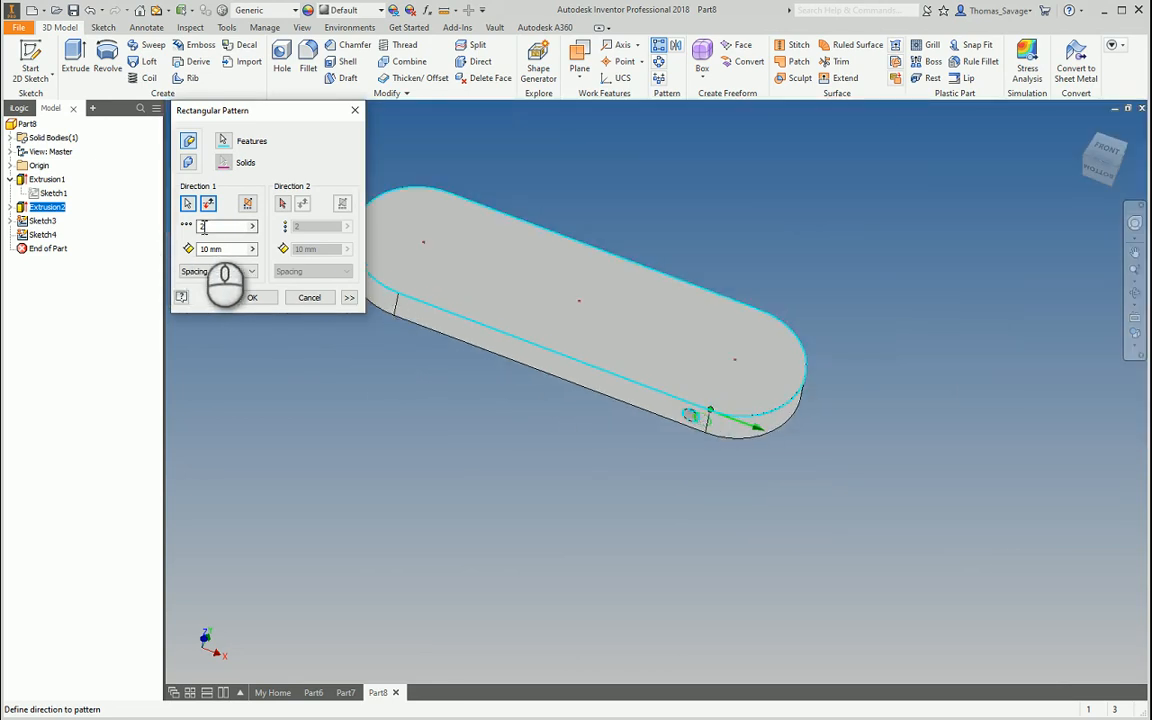
left_click_drag(206, 226, 170, 230)
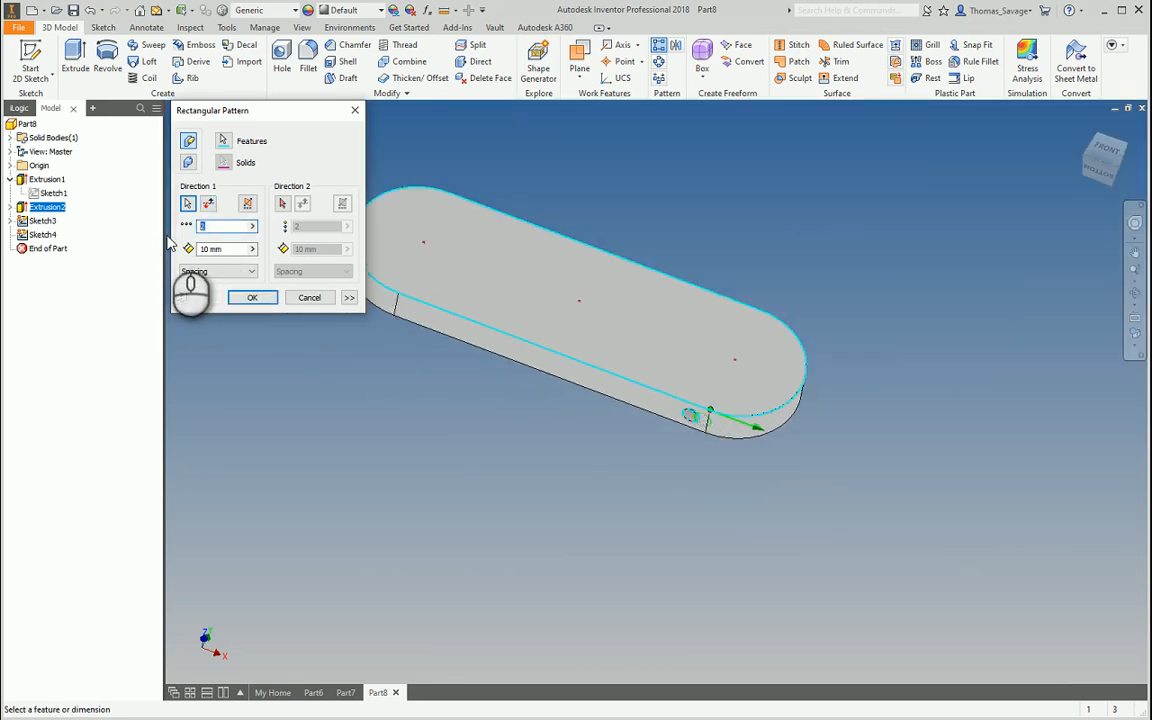
left_click(228, 273)
left_click(222, 302)
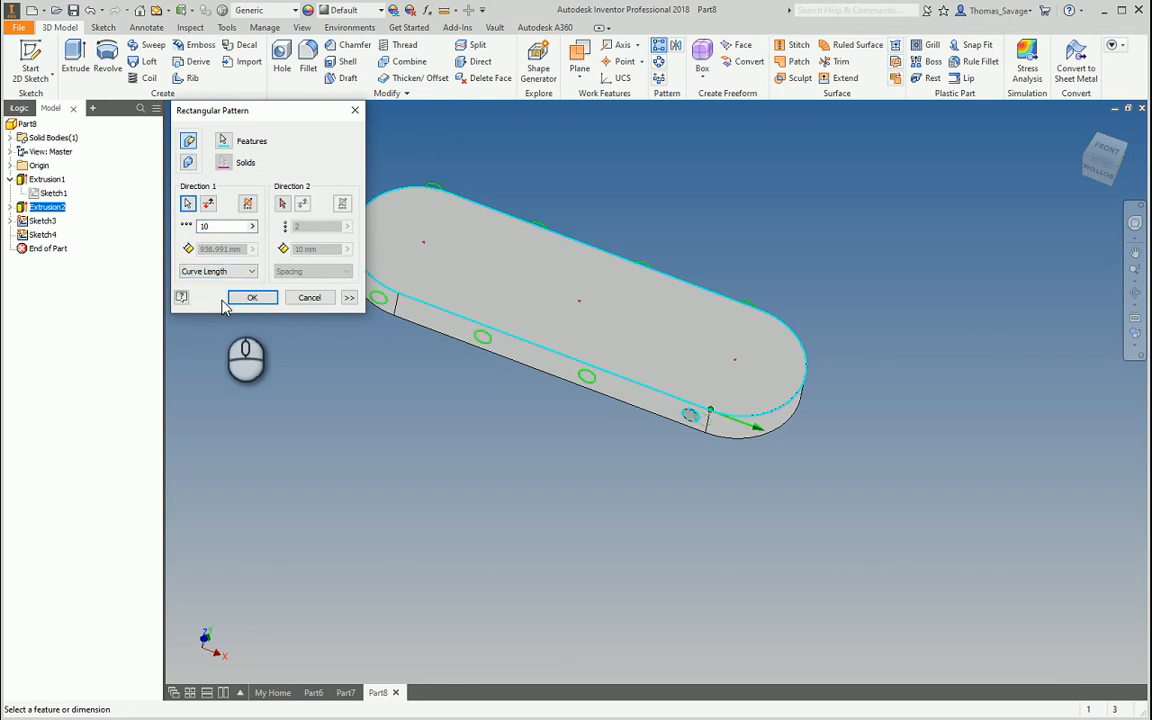
middle_click_drag(647, 401, 758, 455)
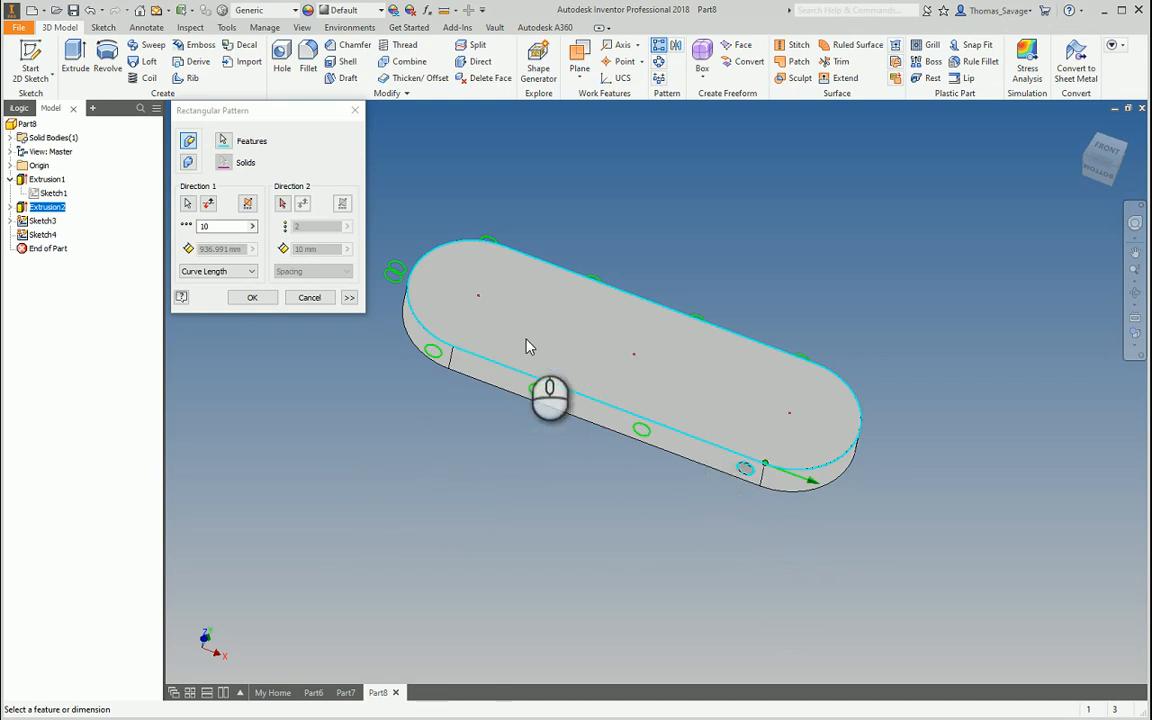
middle_click_drag(527, 342, 728, 378, "shift")
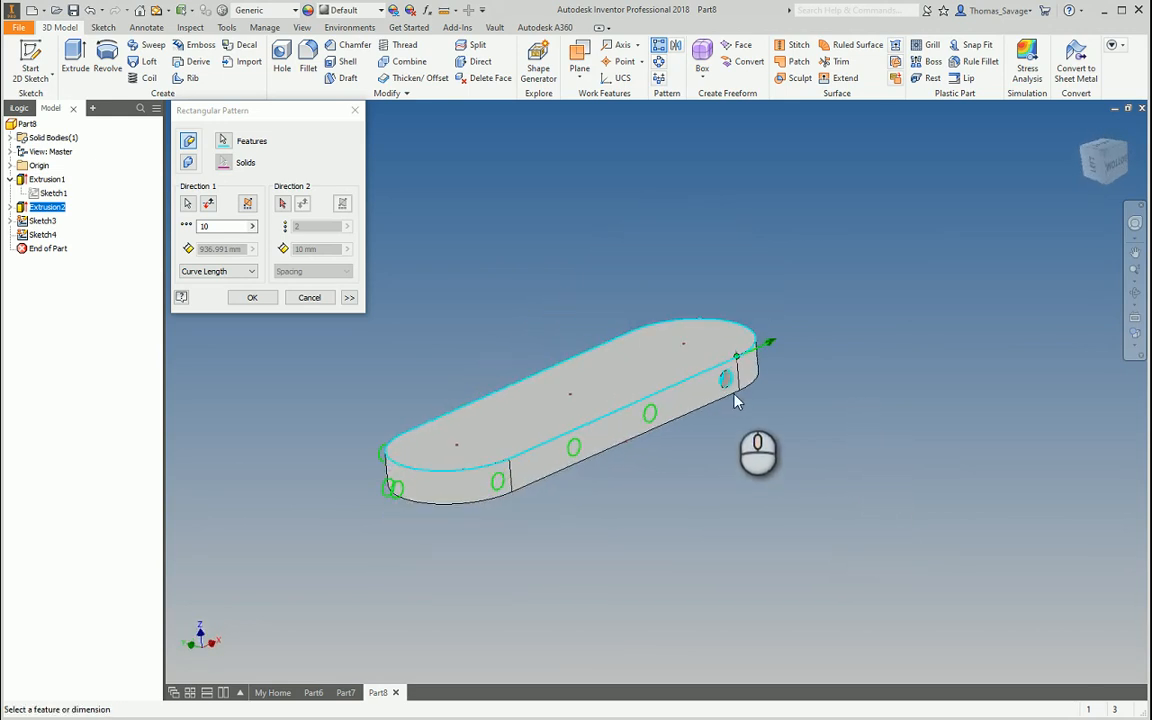
middle_click_drag(485, 488, 470, 527, "shift")
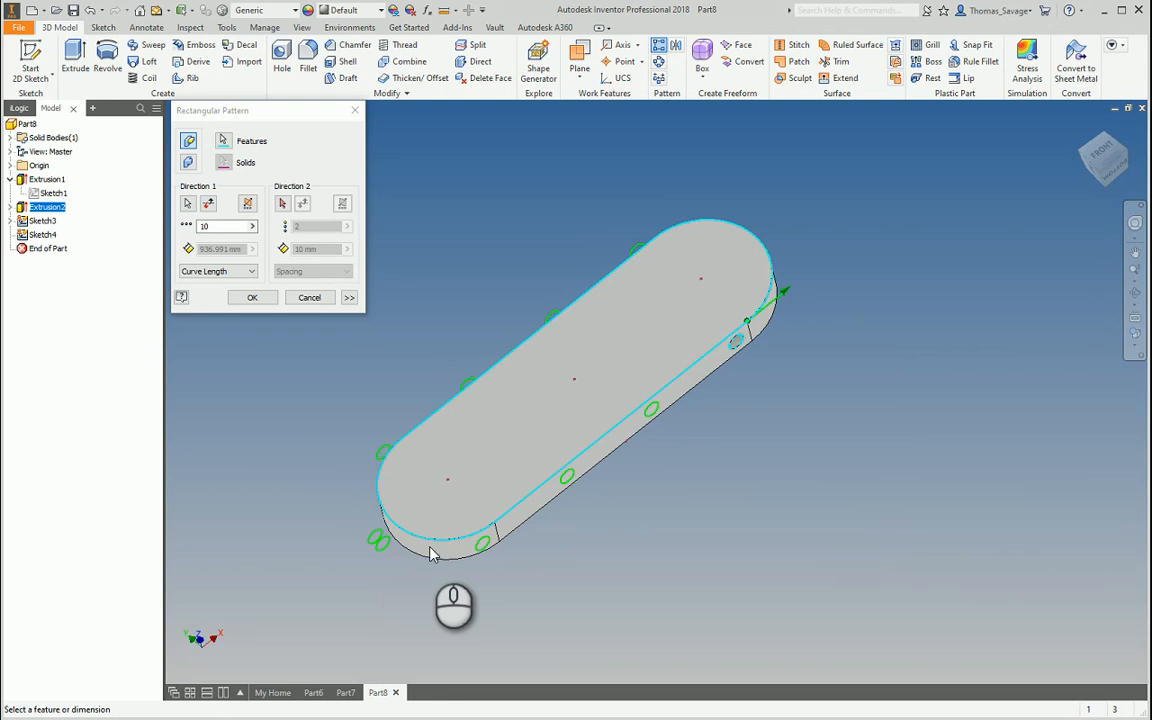
middle_click_drag(418, 492, 445, 500, "shift")
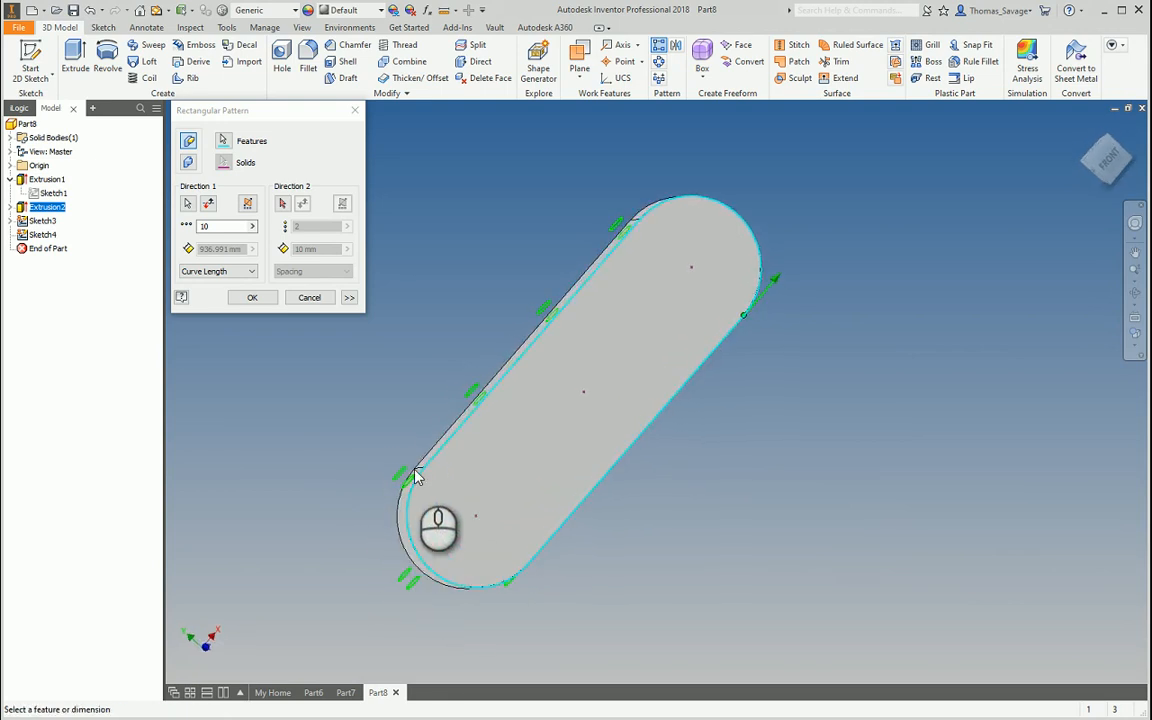
middle_click_drag(657, 481, 388, 292, "shift")
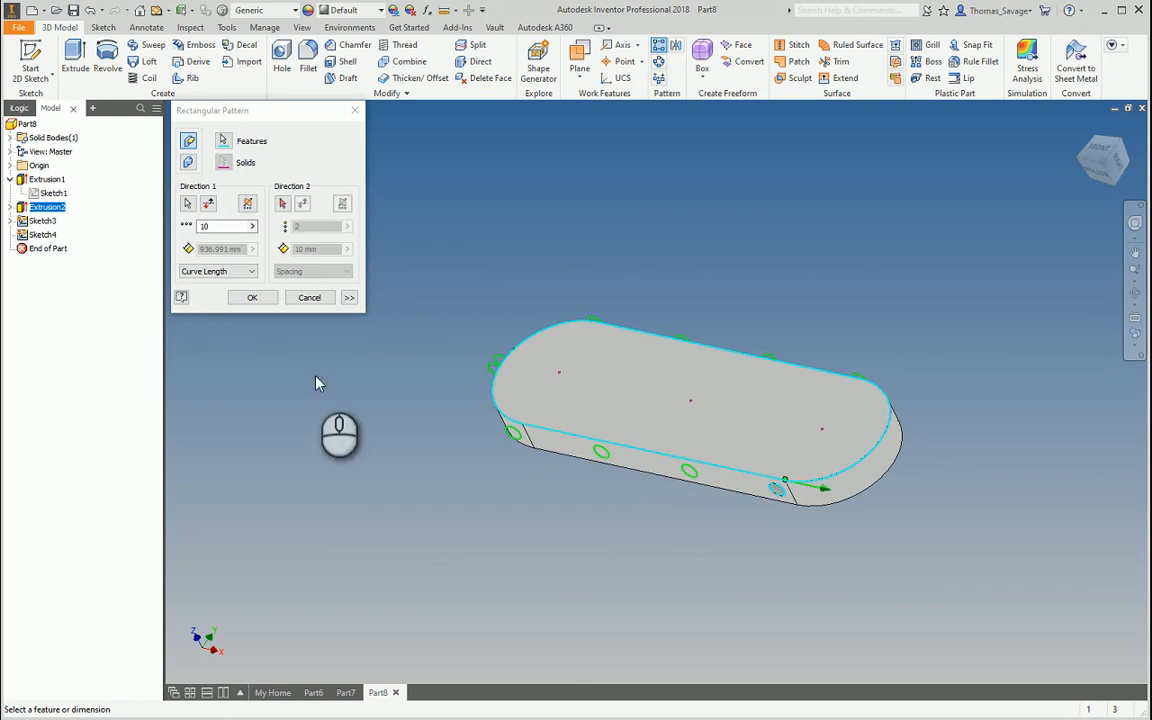
Set the pattern's Compute option to Adjust and create Rectangular Pattern1 with 10 side holes
left_click(349, 297)
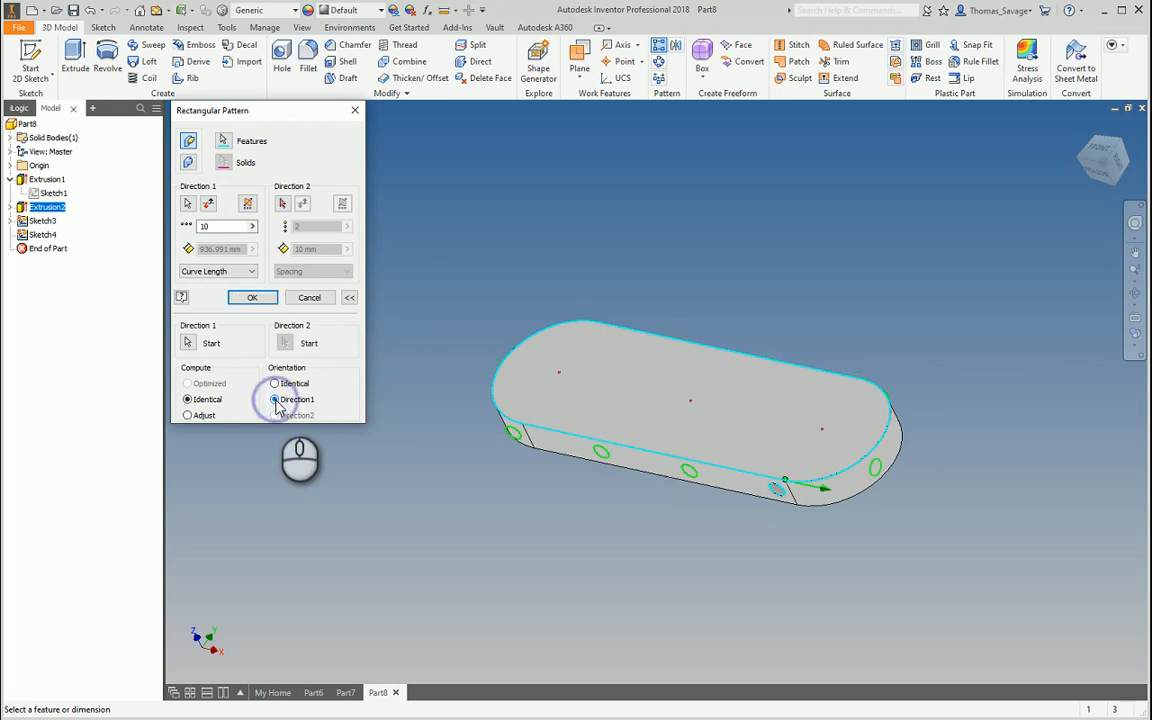
middle_click_drag(575, 490, 568, 534, "shift")
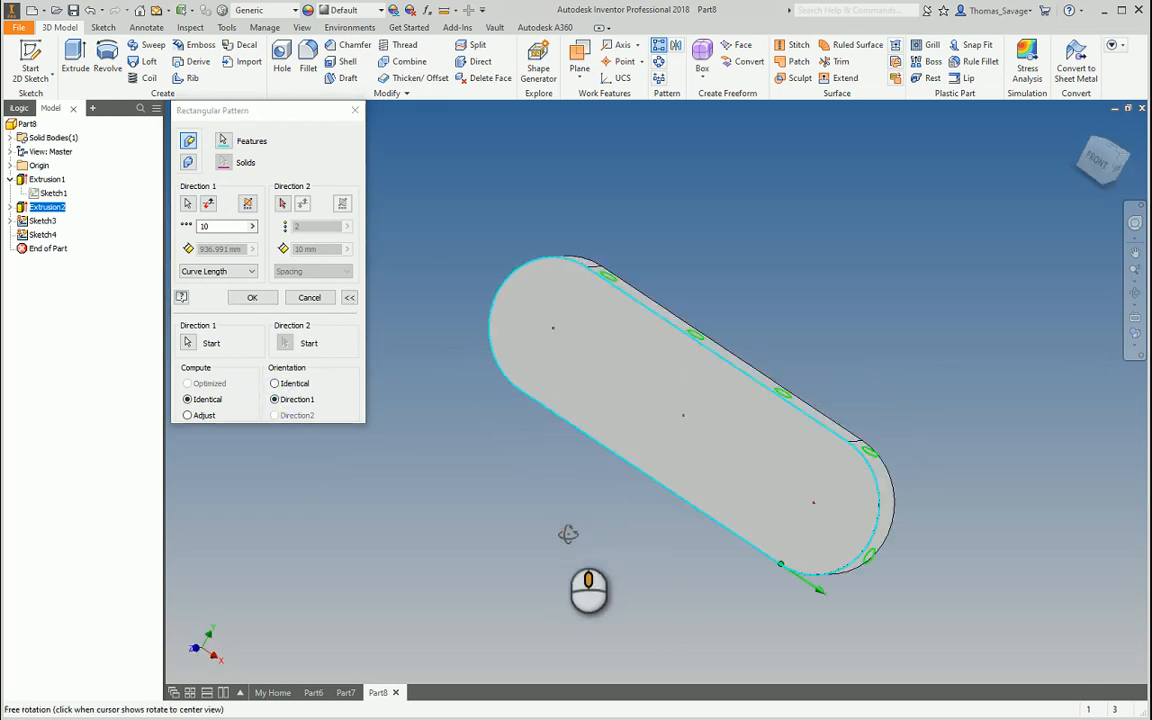
scroll(566, 533, "up", 3)
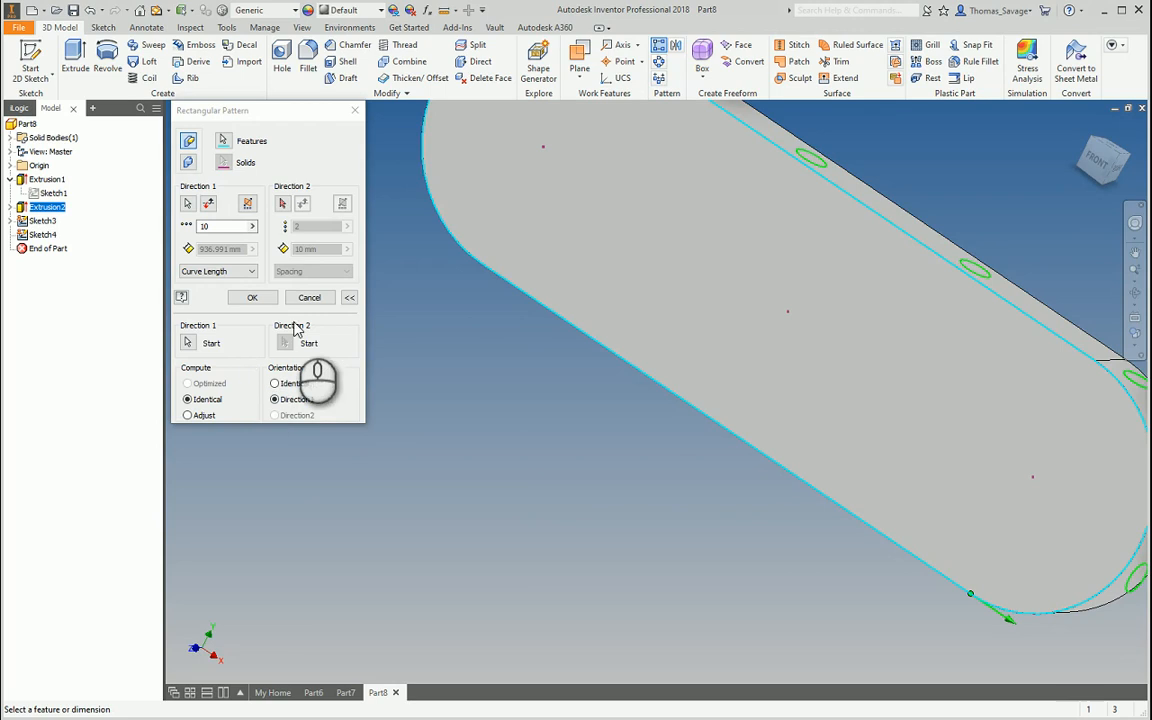
scroll(643, 506, "down", 3)
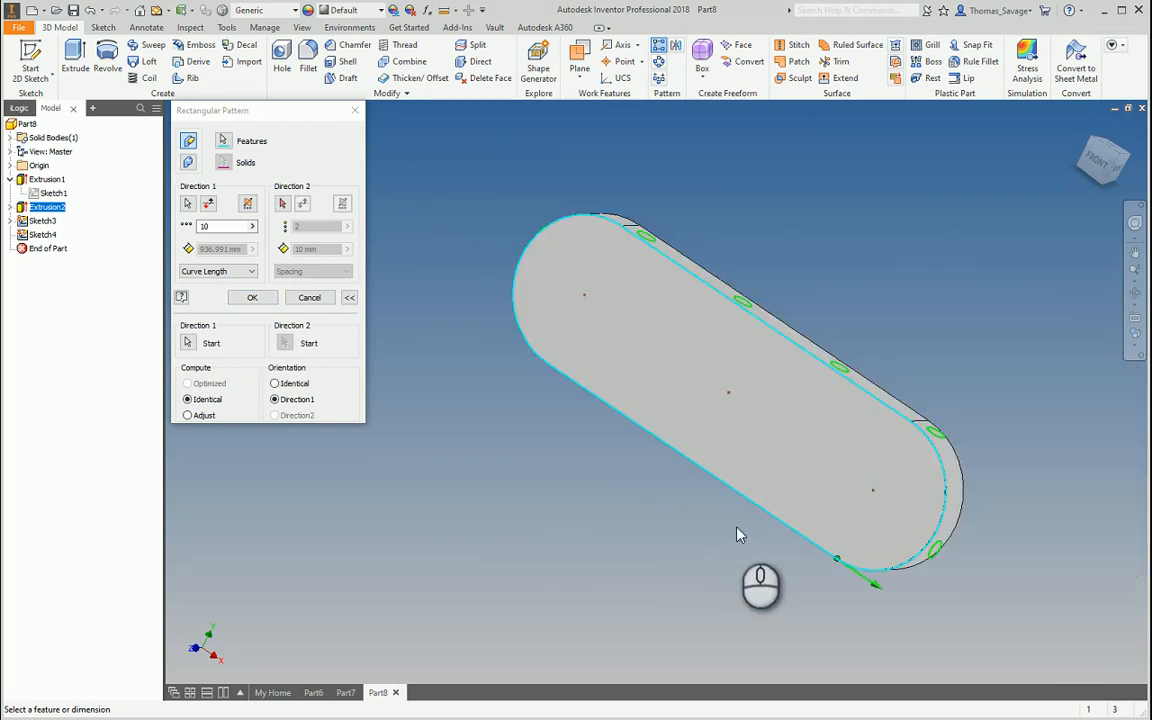
middle_click_drag(737, 528, 776, 504, "shift")
left_click(187, 413)
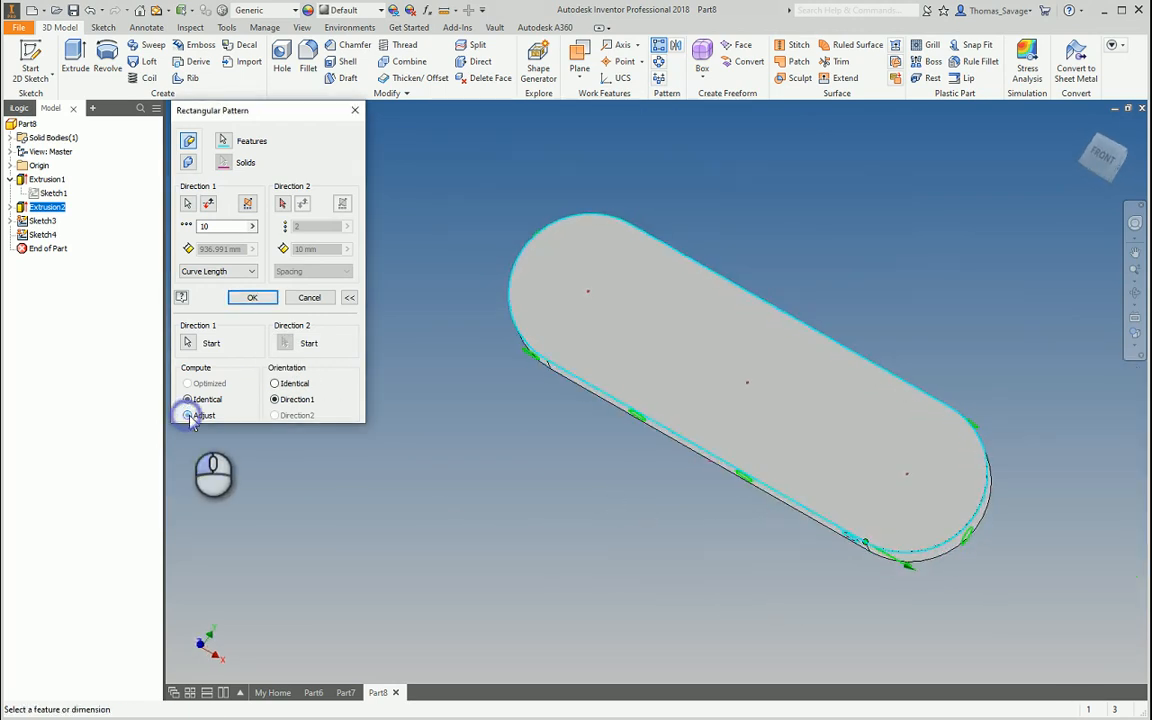
left_click(268, 297)
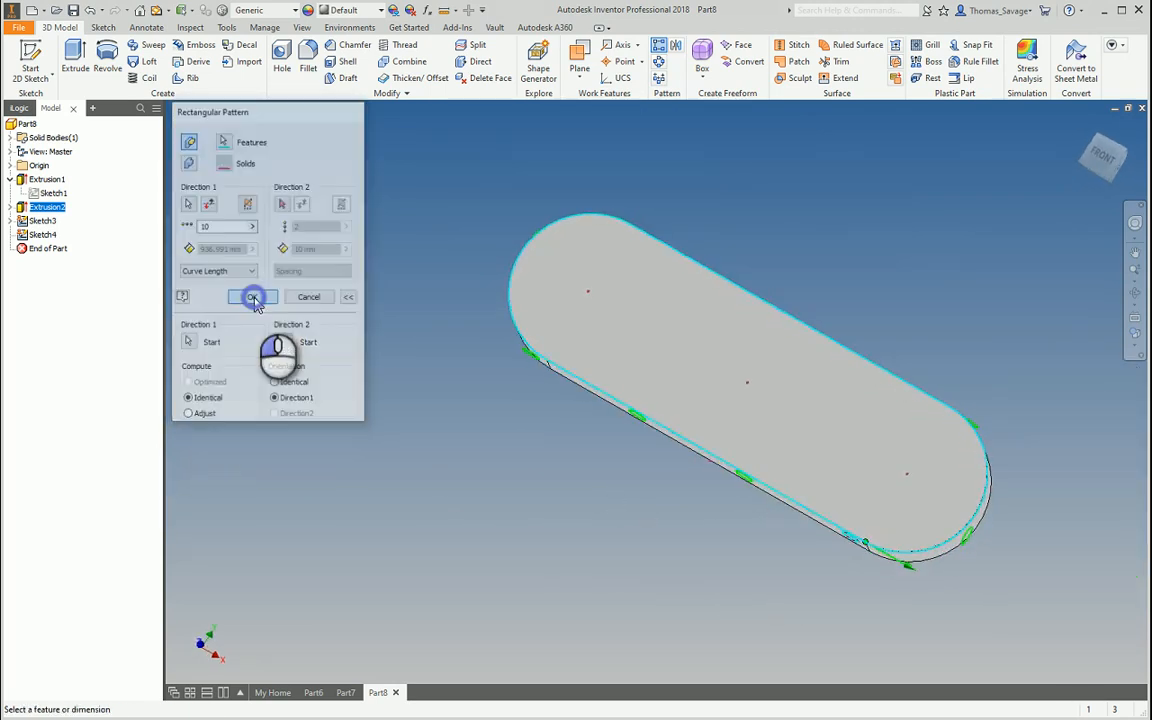
mouse_move(966, 598)
middle_mouse_down("shift")
mouse_move(966, 533)
mouse_move(900, 355)
mouse_move(864, 419)
mouse_move(887, 491)
mouse_move(1036, 561)
mouse_move(967, 603)
mouse_move(955, 598)
middle_mouse_up("shift")
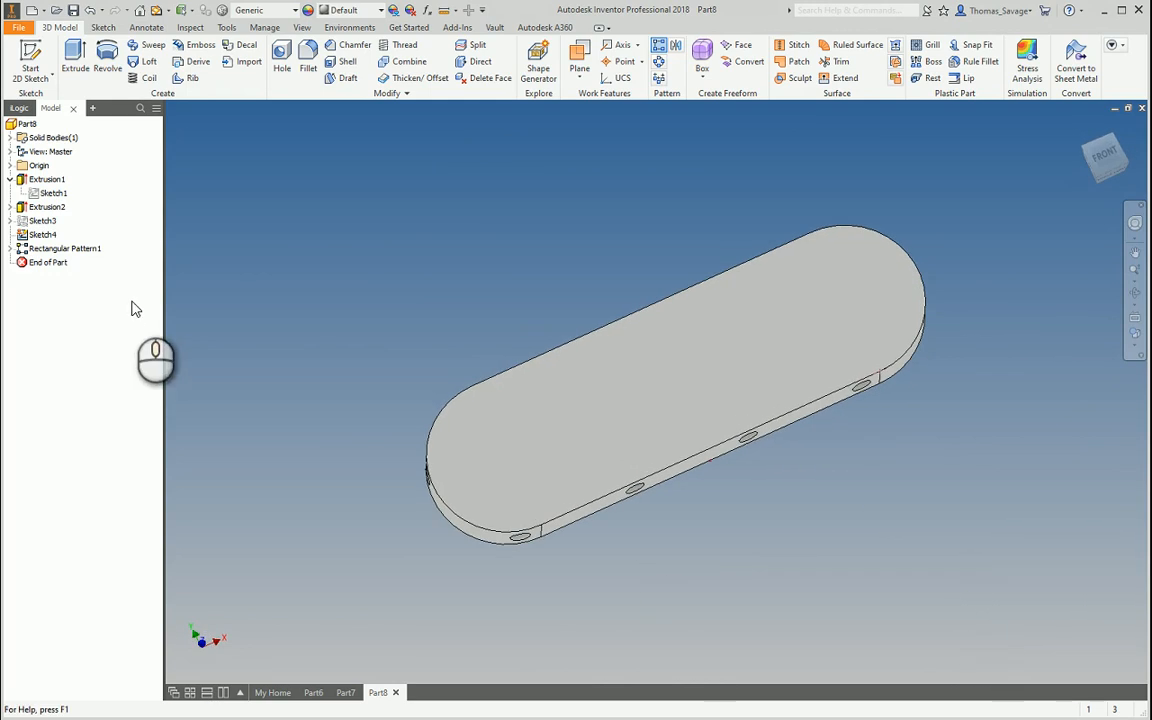
Raise the Rectangular Pattern1 count to 12 and orbit to check the holes along the sides
double_click(87, 258)
left_click(229, 226)
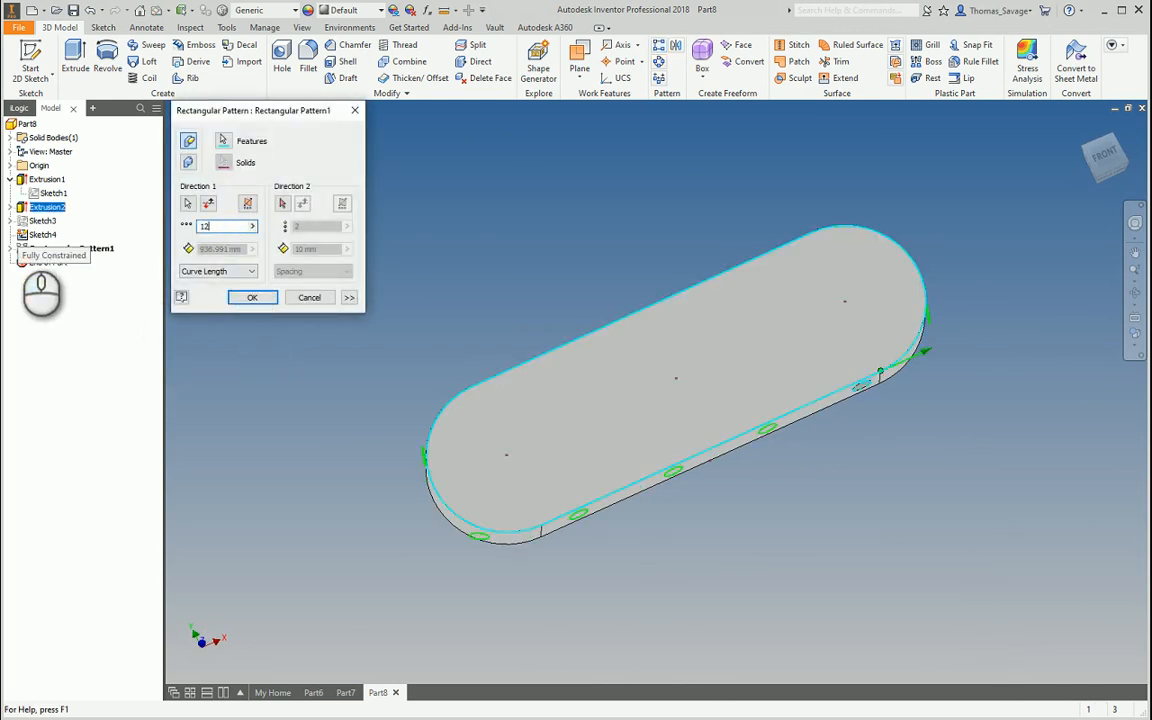
key("Return")
middle_click_drag(857, 579, 552, 575, "shift")
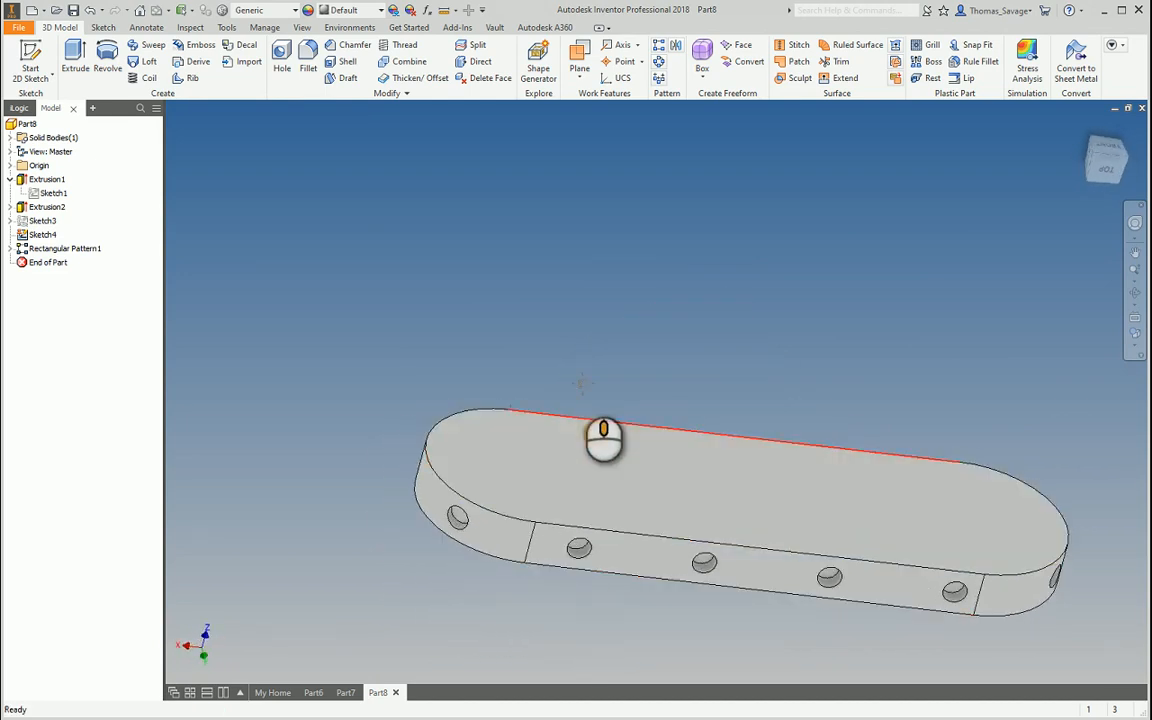
mouse_move(653, 386)
middle_mouse_down("shift")
mouse_move(668, 357)
mouse_move(638, 401)
middle_mouse_up("shift")
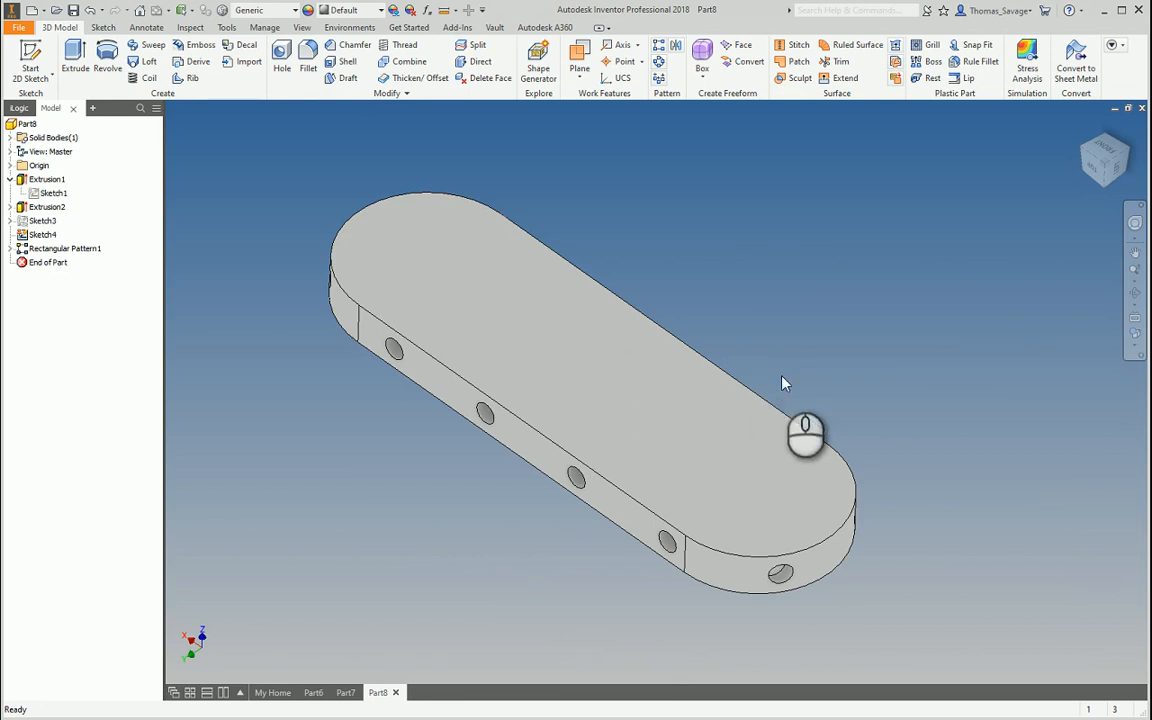
Start a new part and sketch an 80 mm circle centred on the origin plane
left_click(34, 11)
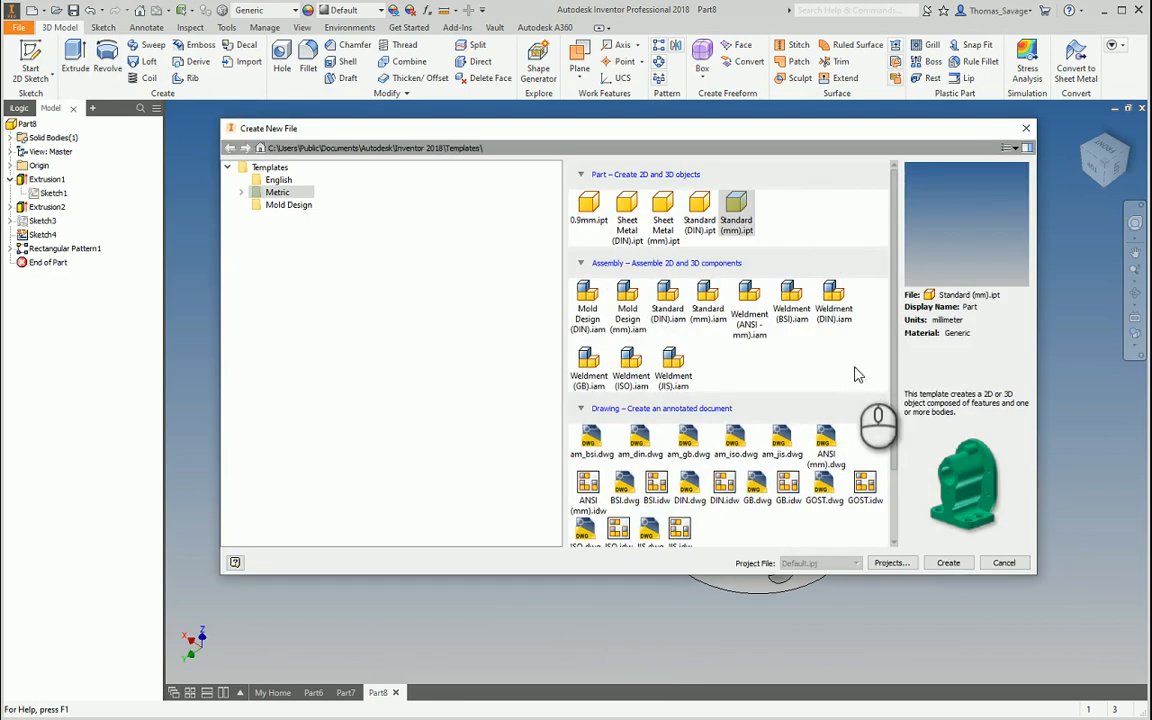
left_click(948, 564)
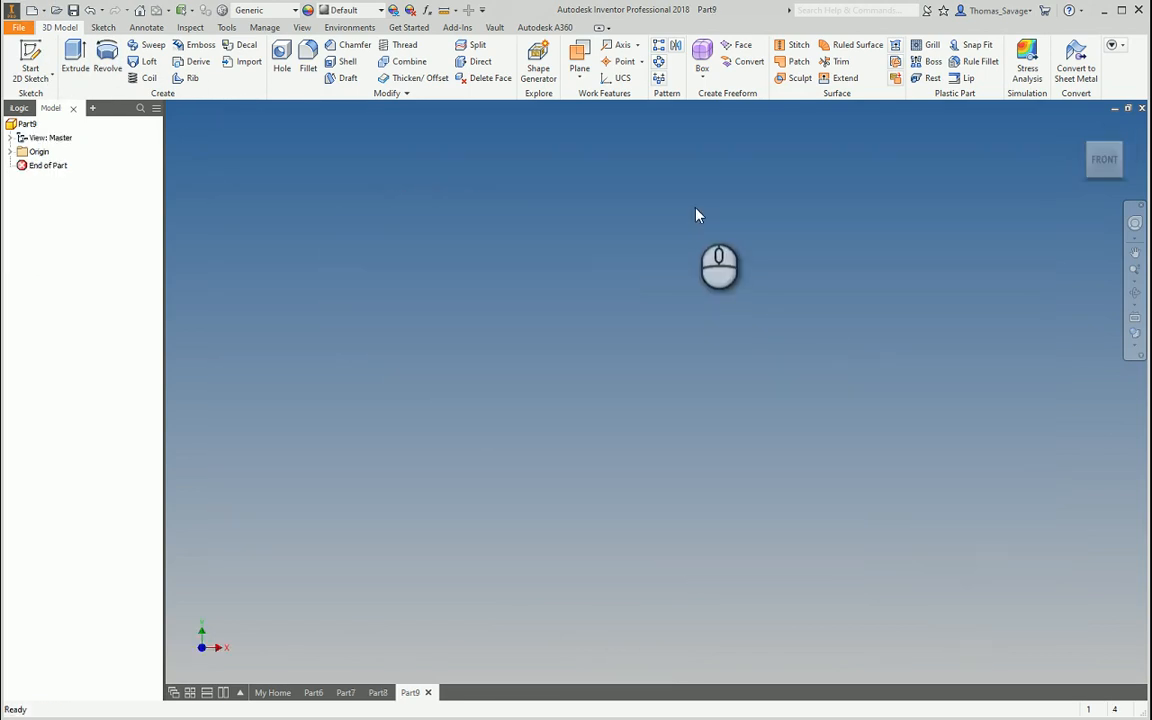
left_click(30, 68)
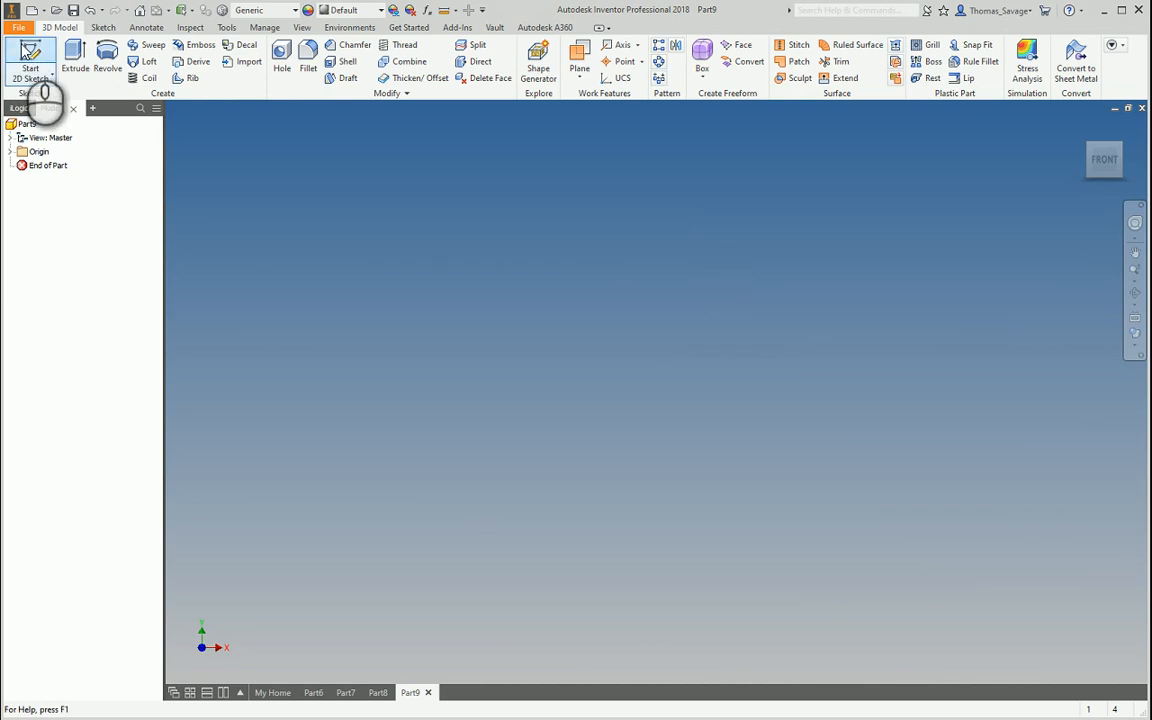
left_click(563, 219)
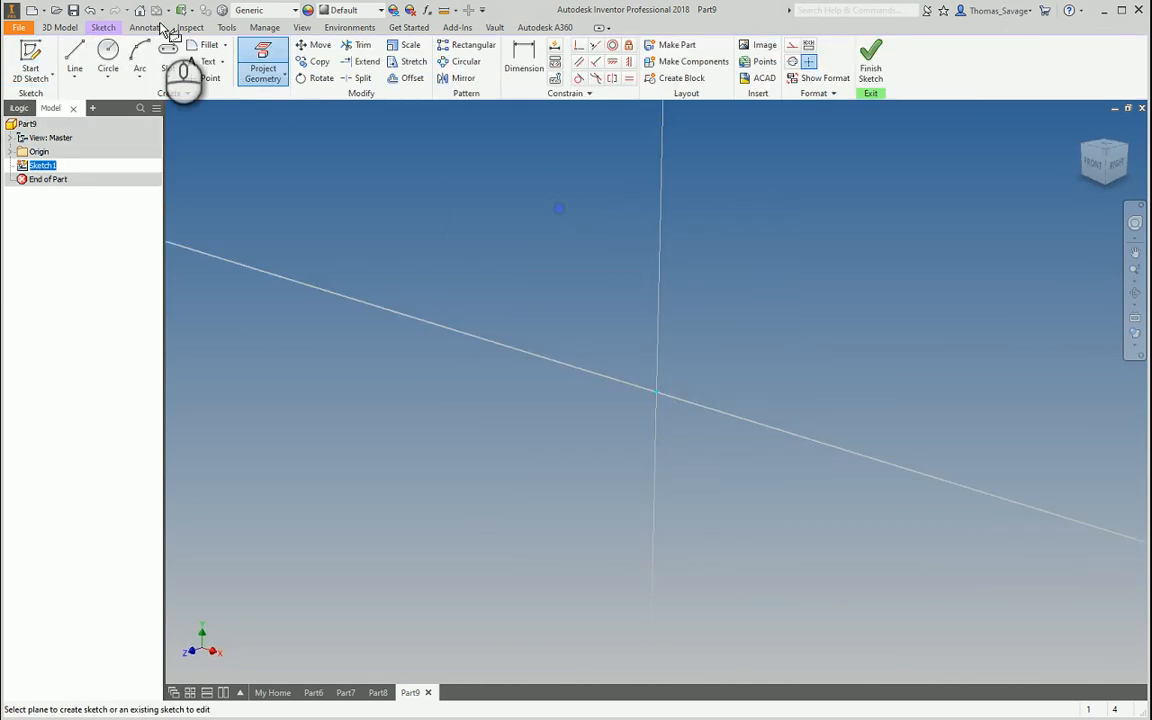
left_click(108, 58)
left_click(656, 391)
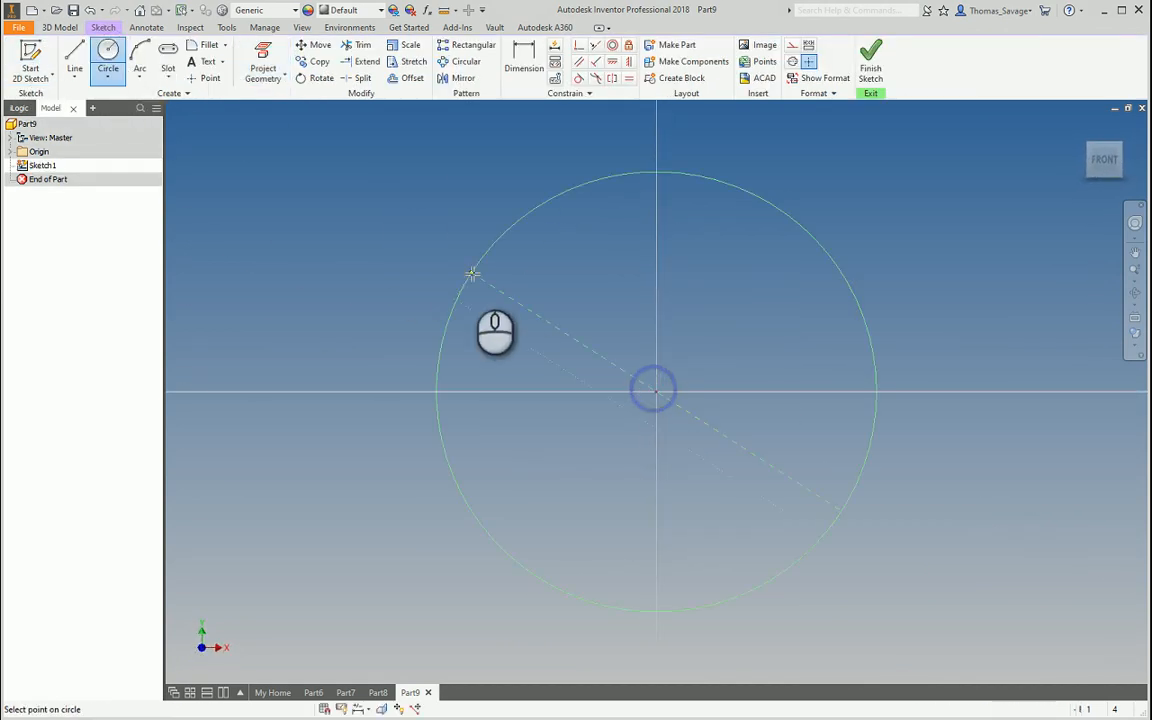
type("80")
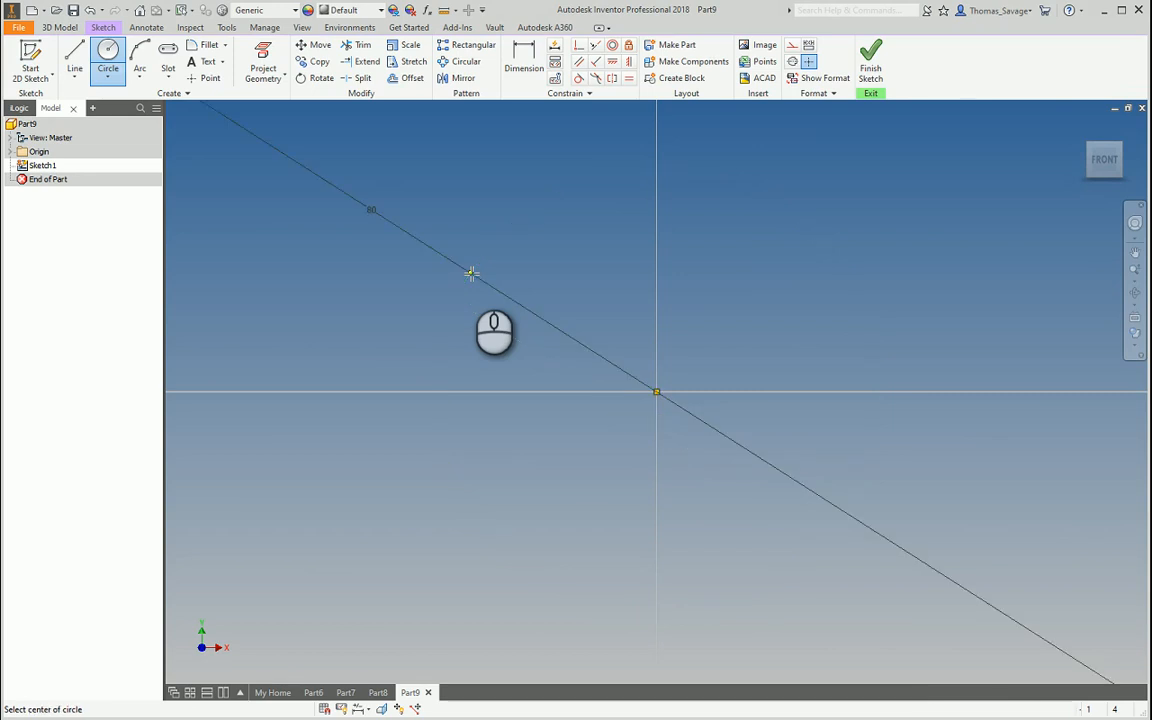
key("Return")
Extrude the circle 10 mm into a disc and switch to the Technical Illustration visual style
left_click(870, 60)
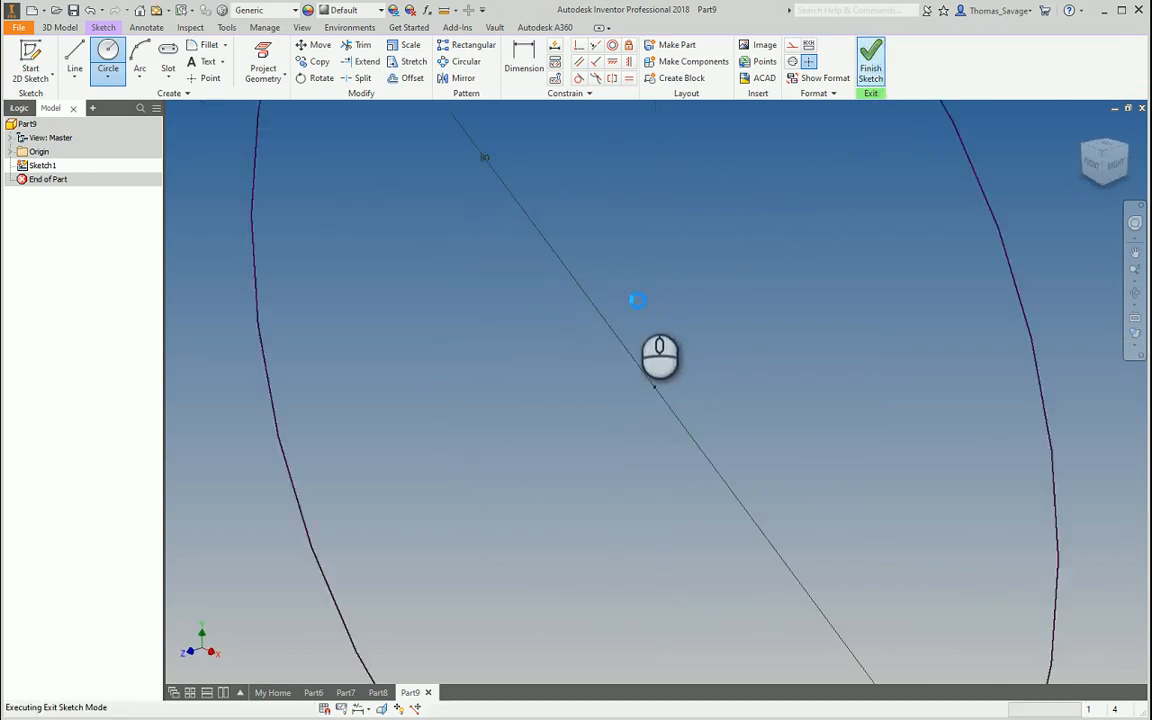
left_click(76, 58)
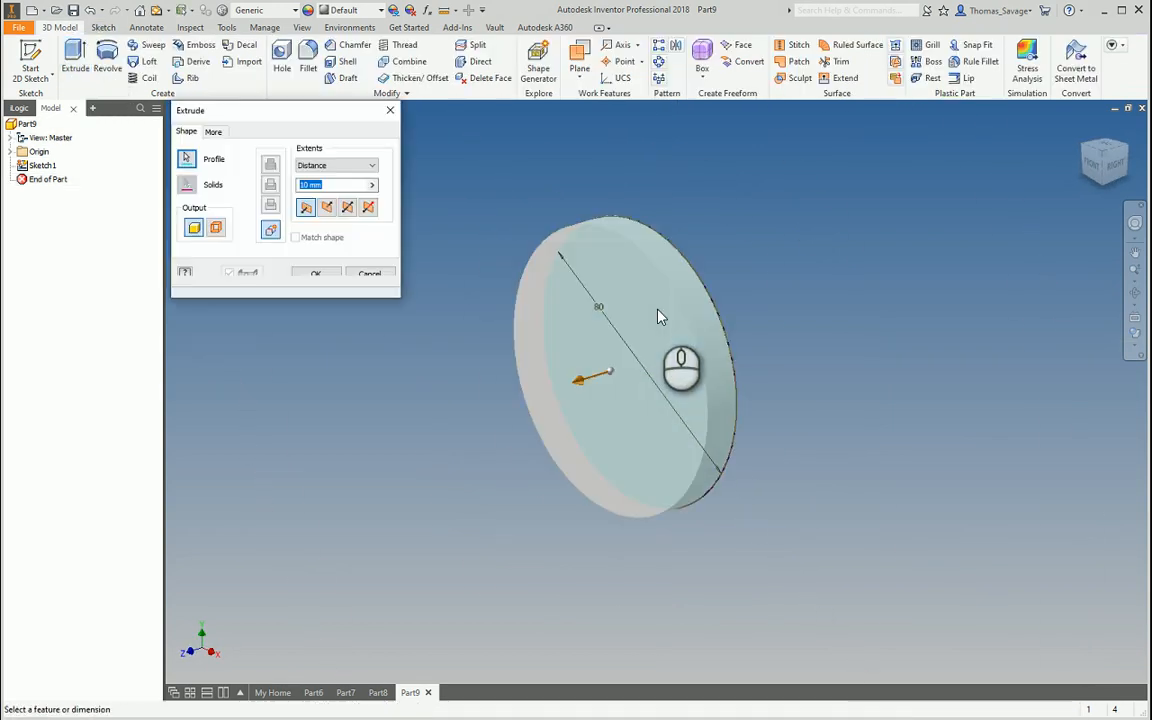
left_click(315, 276)
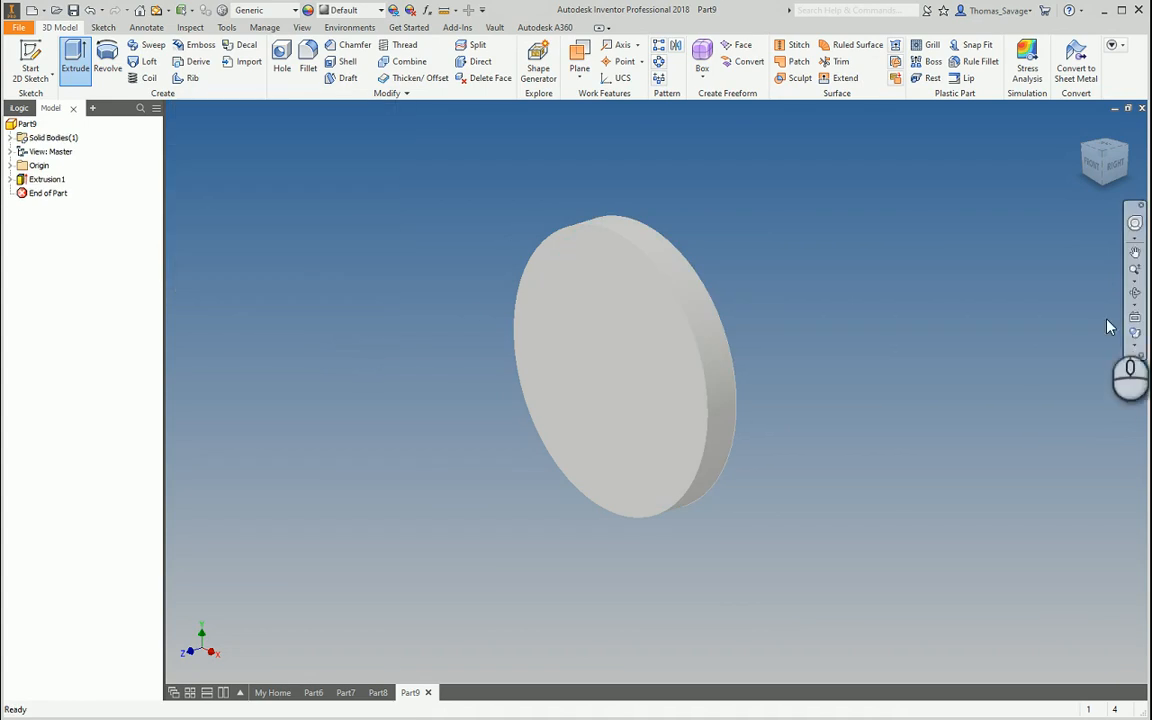
left_click(1134, 337)
left_click(1030, 508)
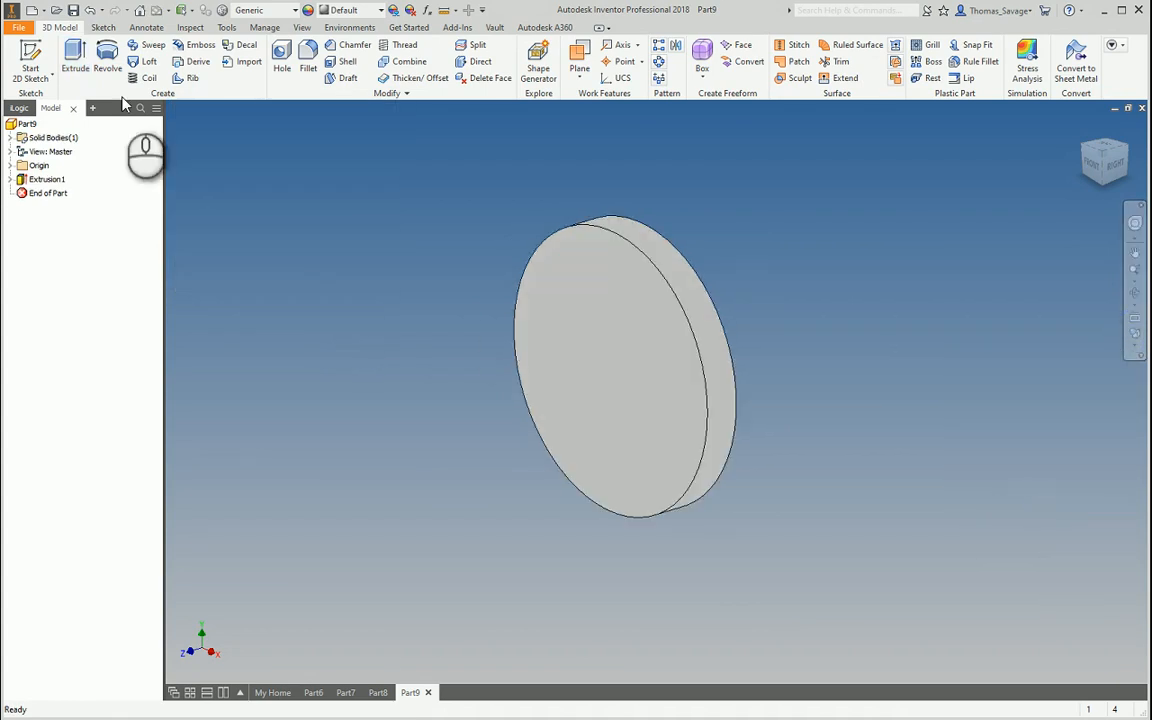
left_click(27, 55)
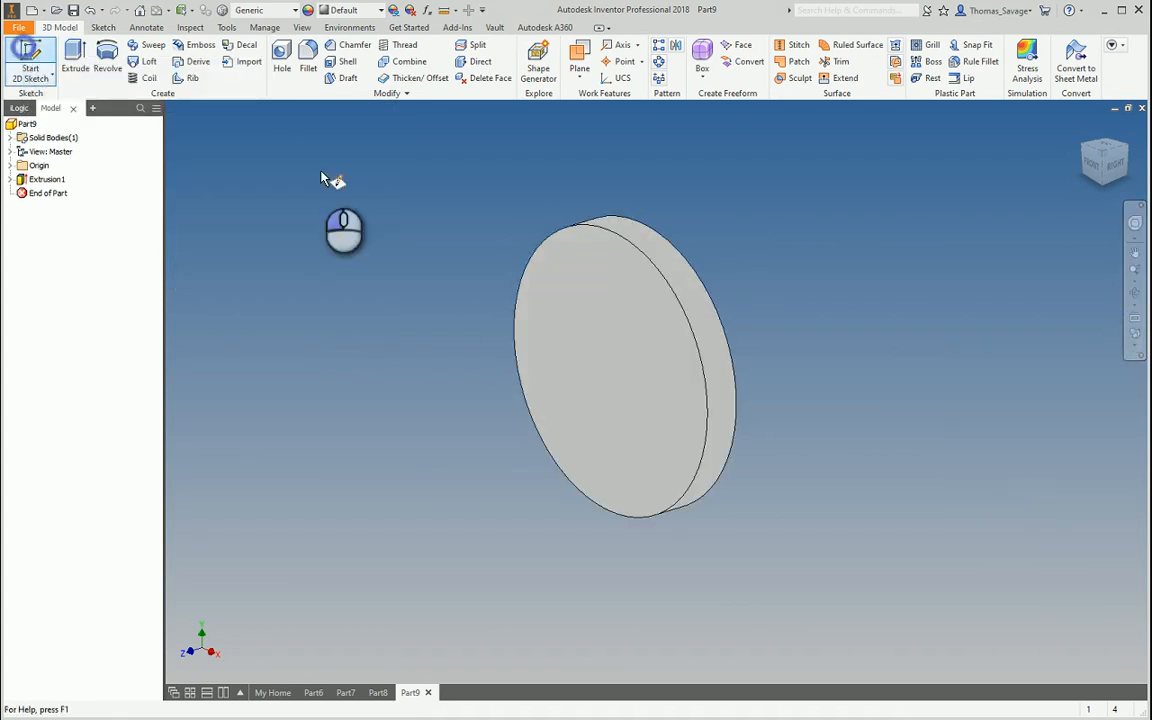
Sketch a 10 mm circle on the disc's front face above its centre
left_click(625, 378)
left_click(108, 58)
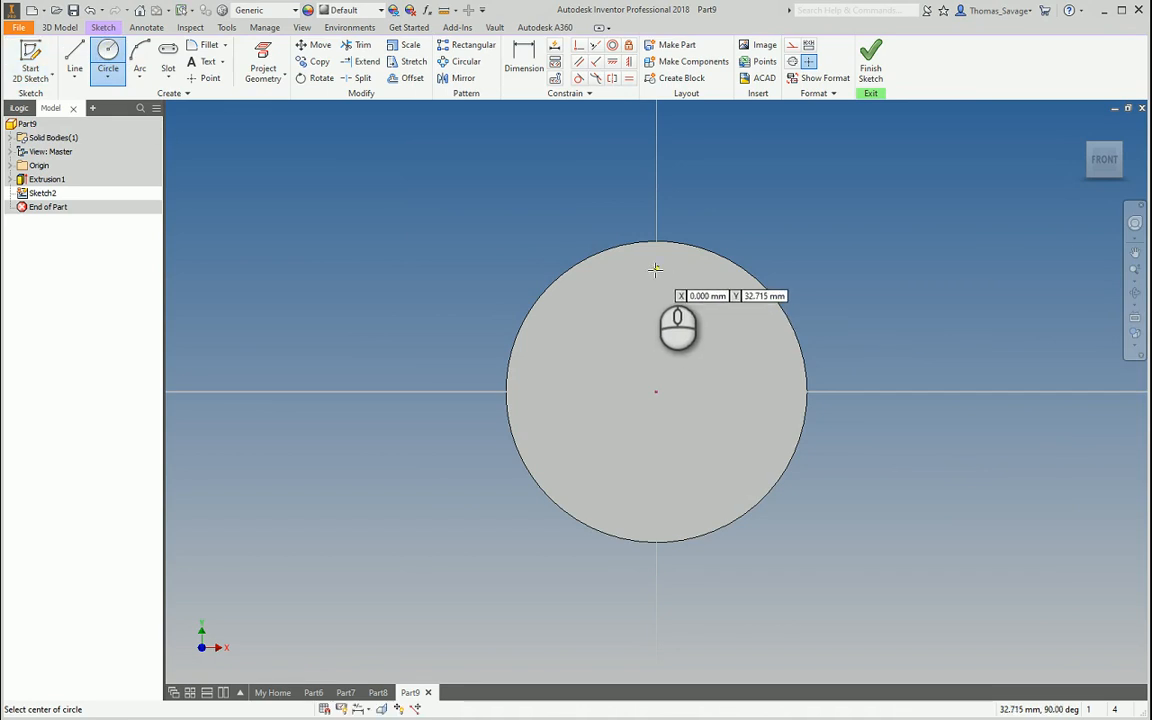
left_click(655, 268)
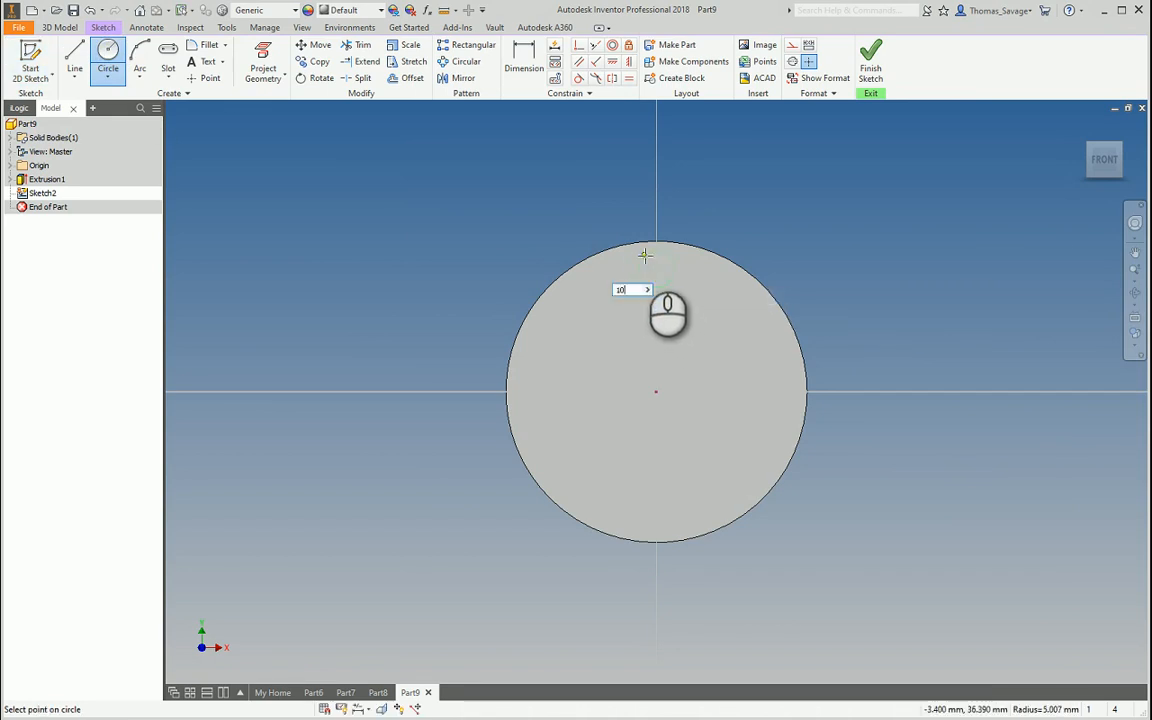
type("10")
key("Return")
scroll(643, 257, "up", 3)
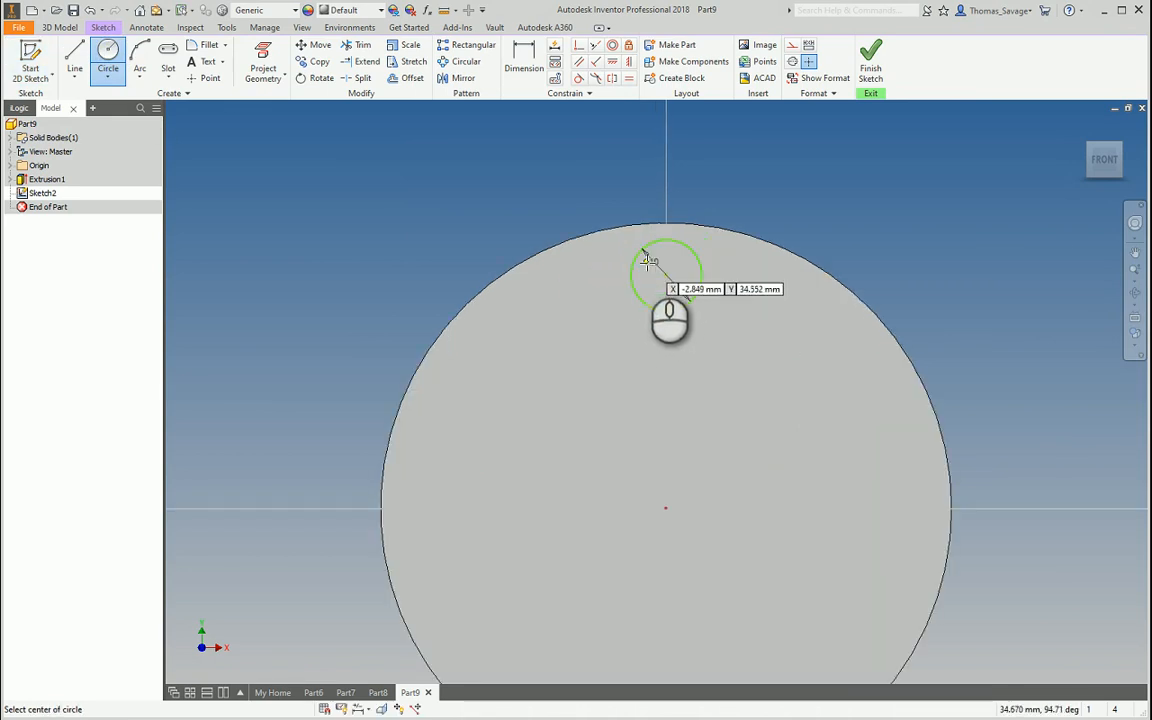
Constrain the small circle vertically to the disc centre, dimension it 30 mm away, and finish the sketch
left_click(629, 61)
left_click(667, 273)
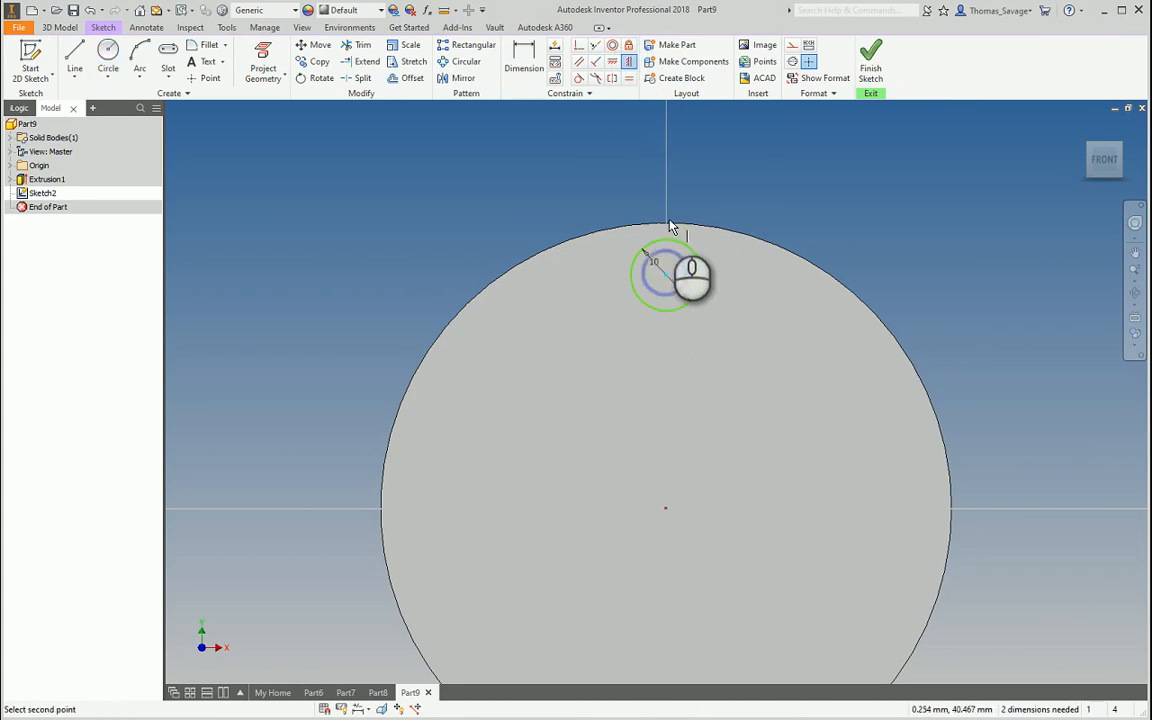
left_click(666, 509)
left_click(523, 58)
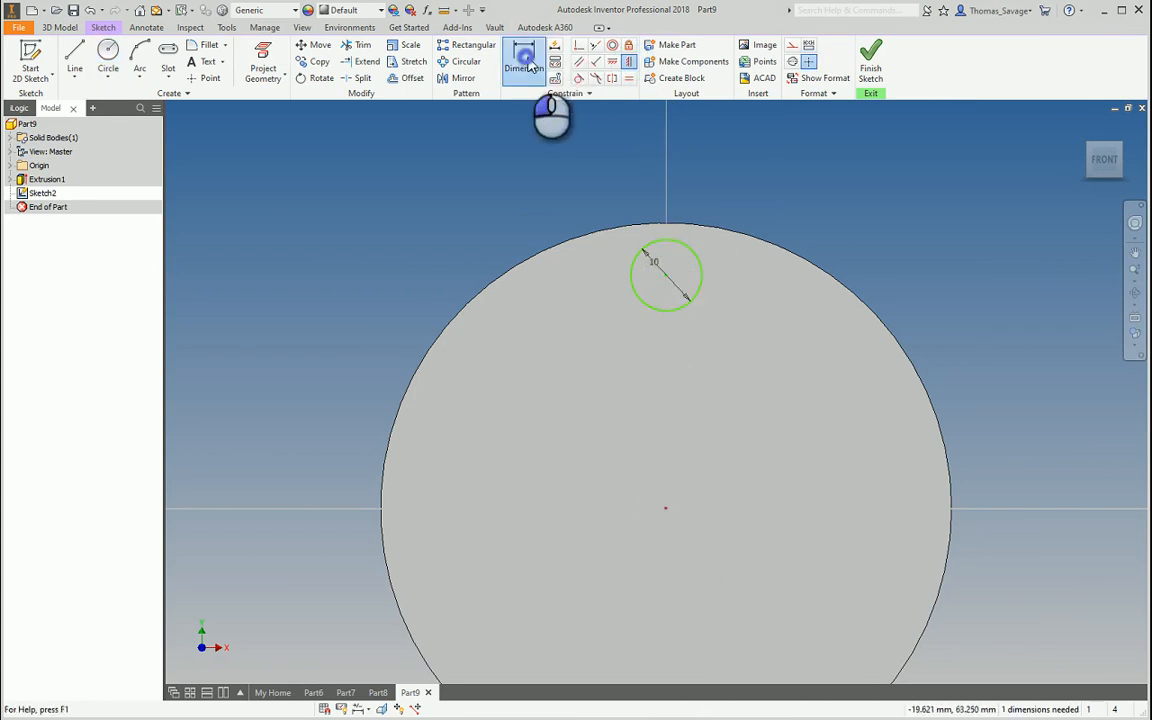
left_click(670, 283)
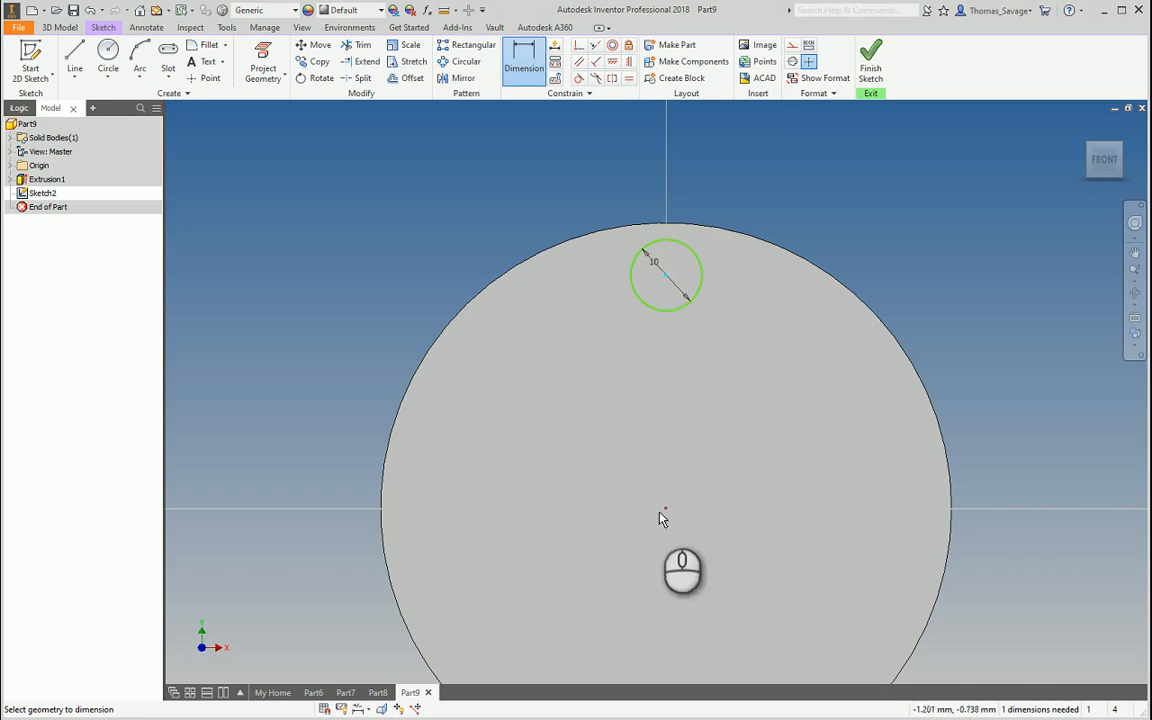
left_click(664, 510)
left_click(755, 378)
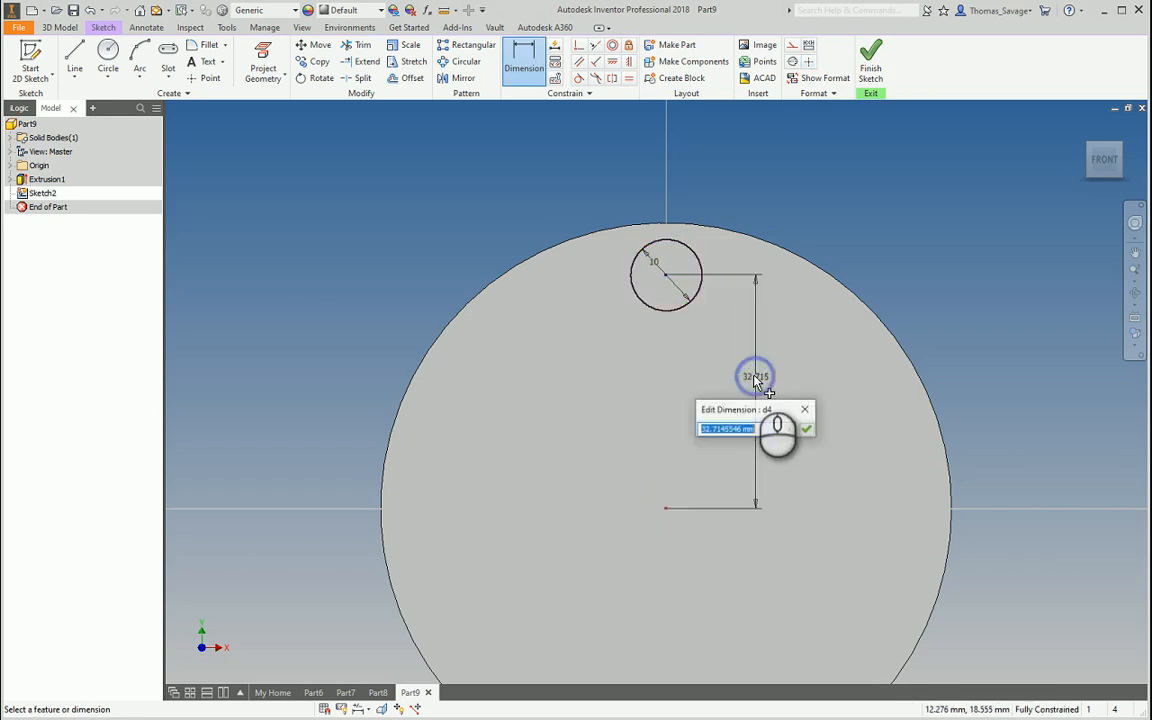
type("30")
key("Return")
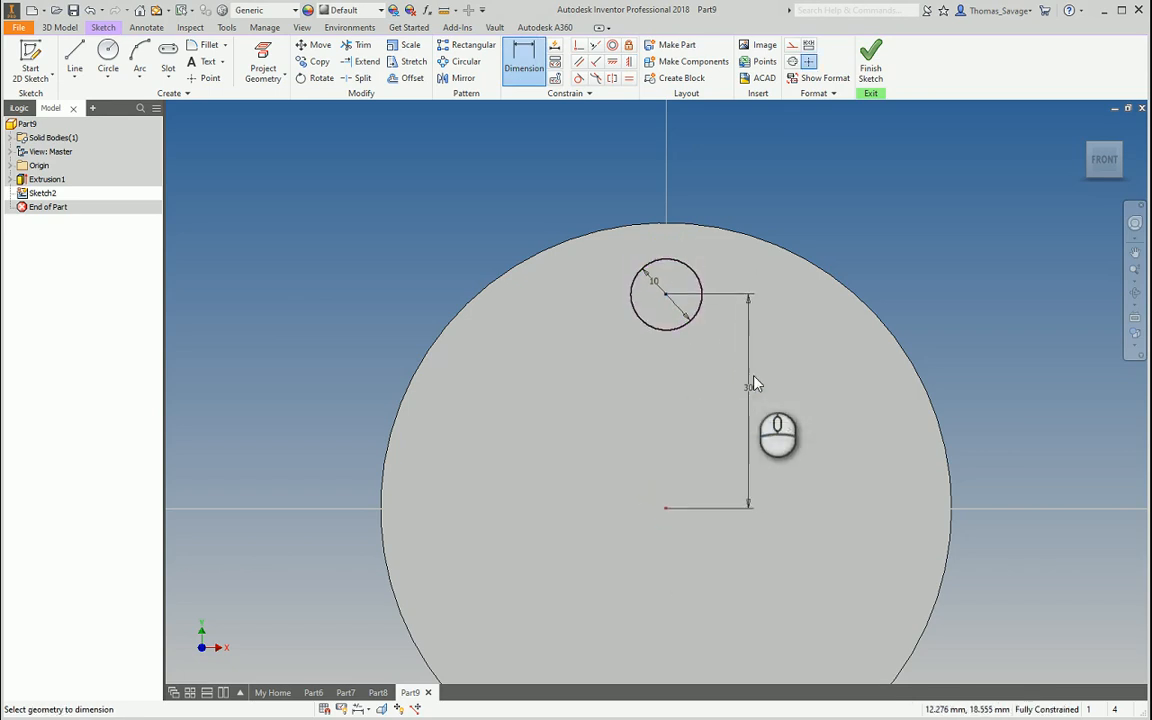
left_click(870, 70)
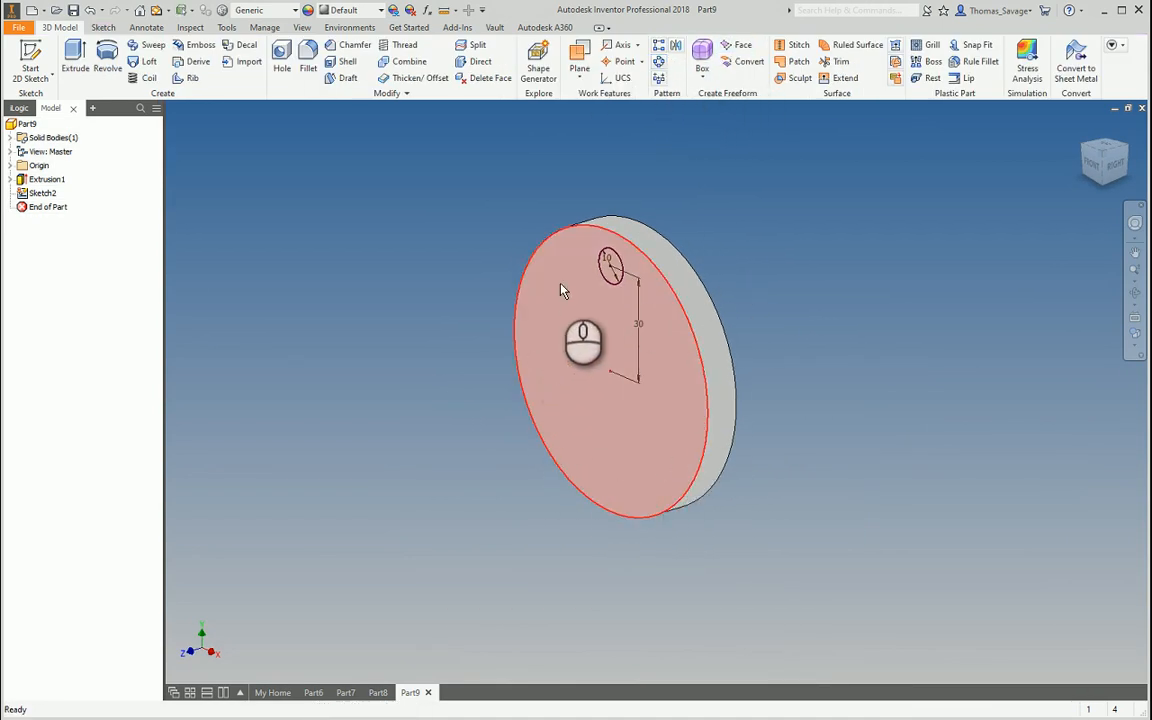
Create a trial circular pattern of Extrusion1 around the disc
left_click(658, 70)
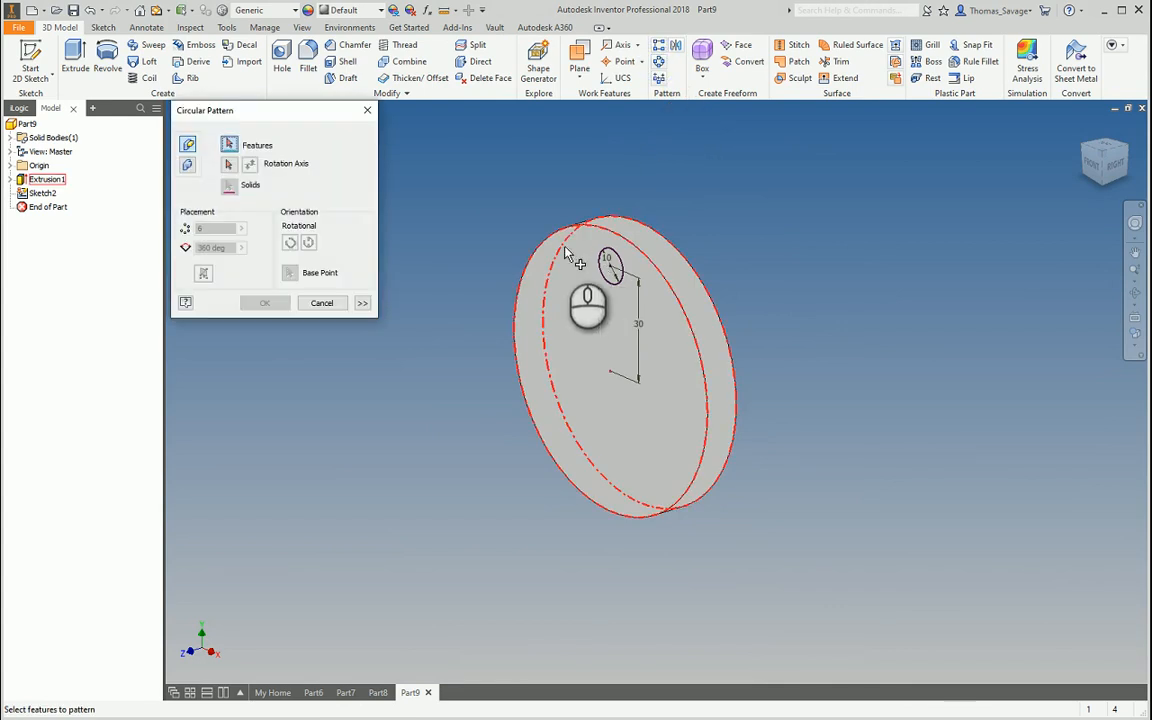
left_click(46, 179)
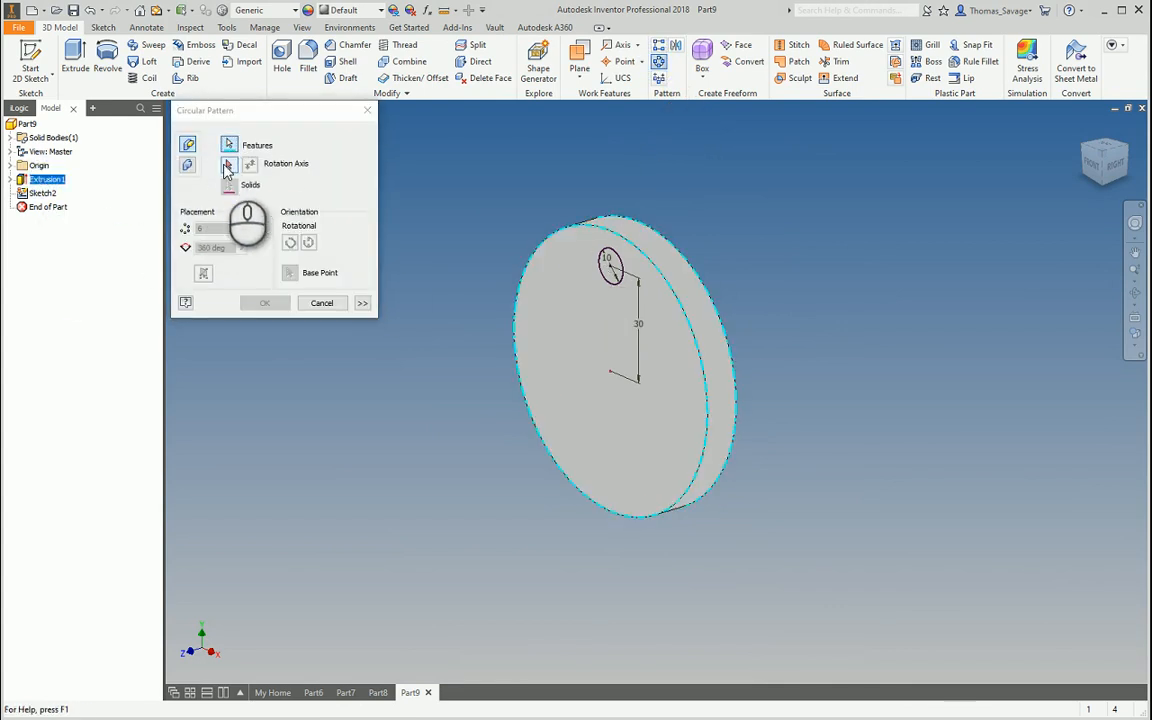
left_click(227, 167)
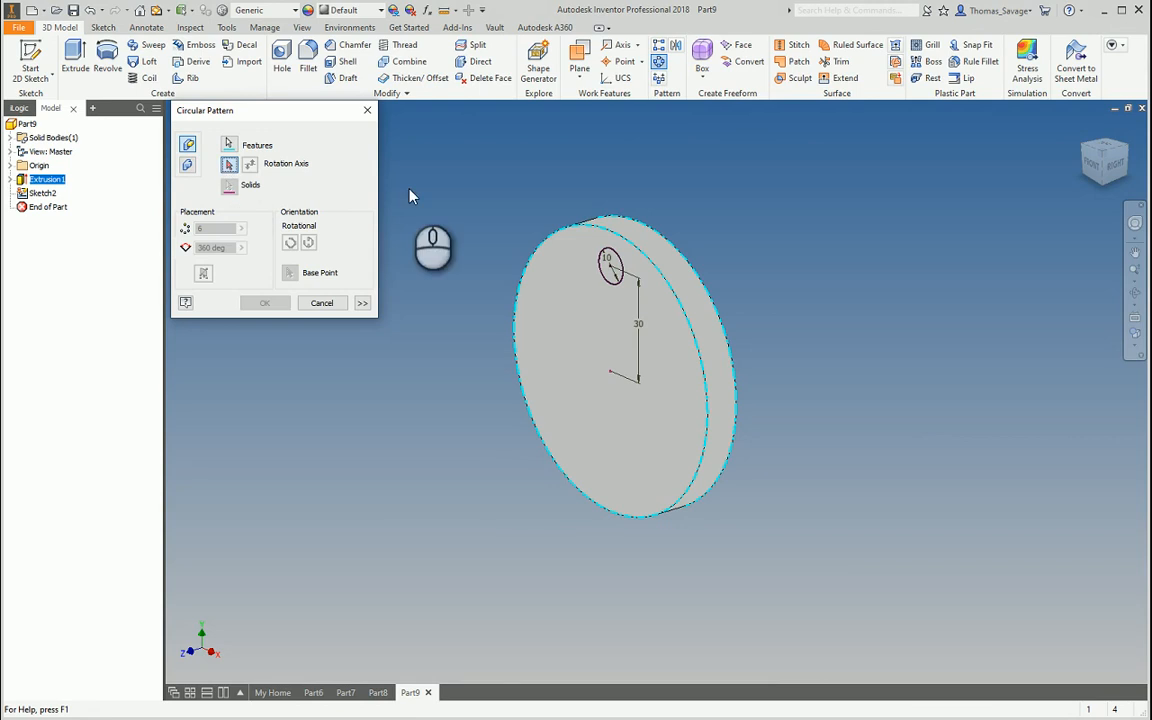
left_click(653, 252)
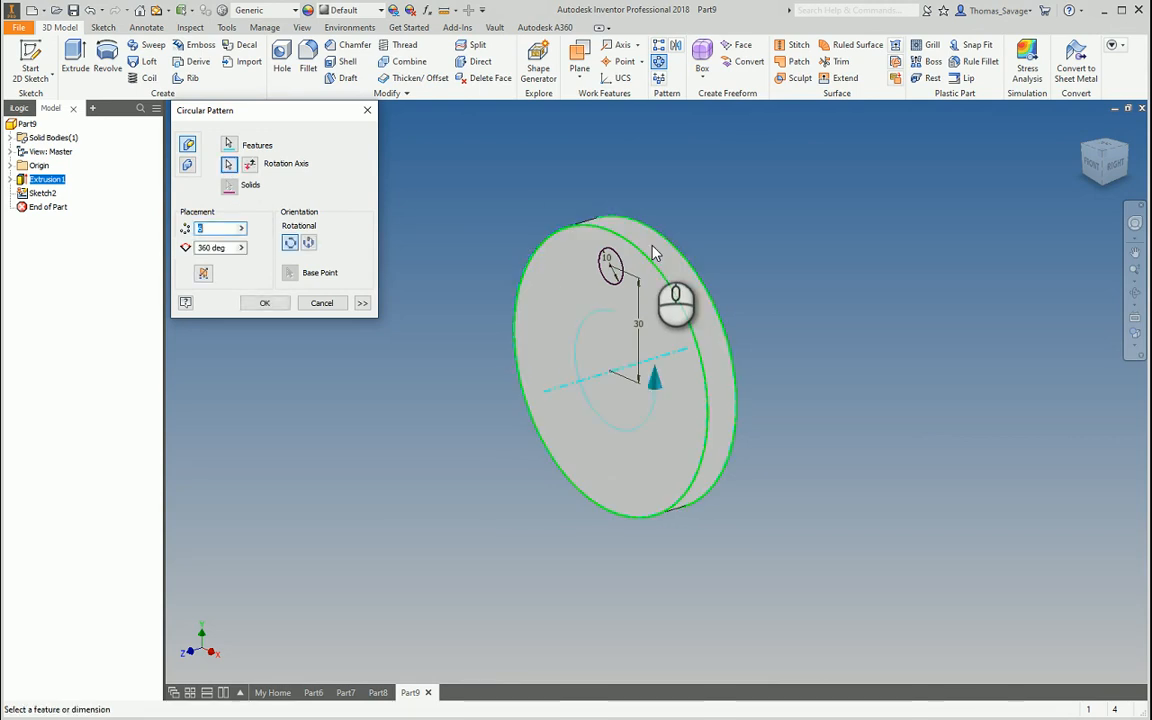
left_click(270, 304)
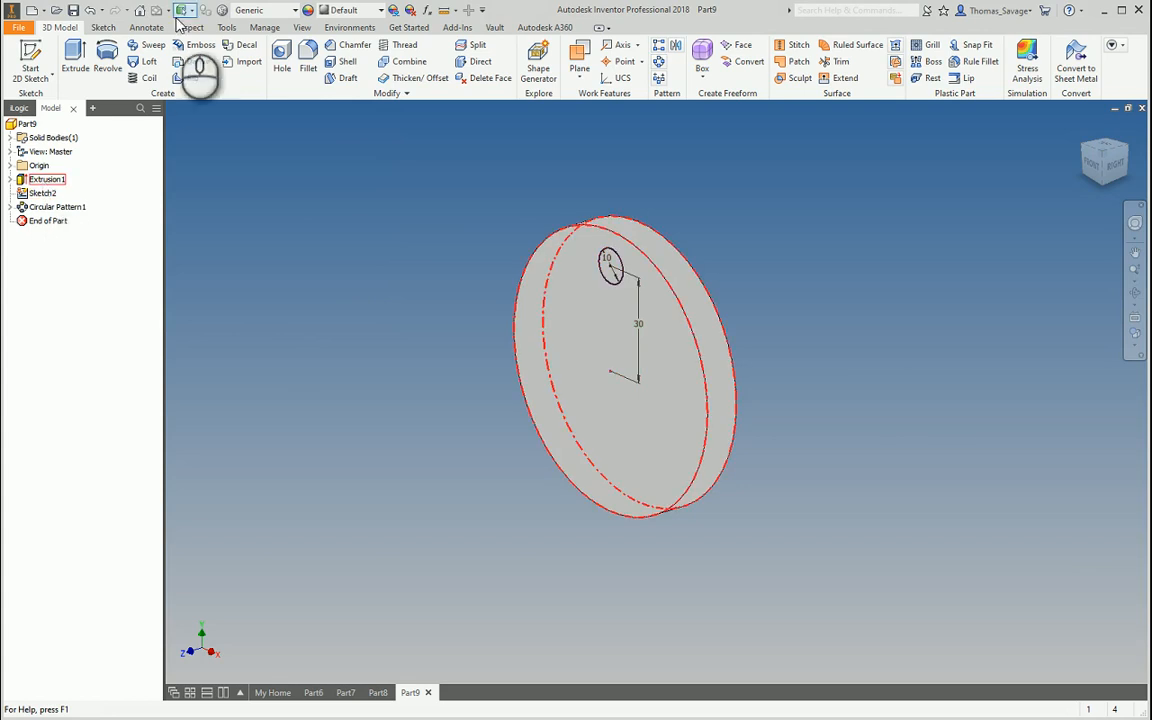
Delete Circular Pattern1 from the feature browser
left_click(63, 213)
right_click(63, 213)
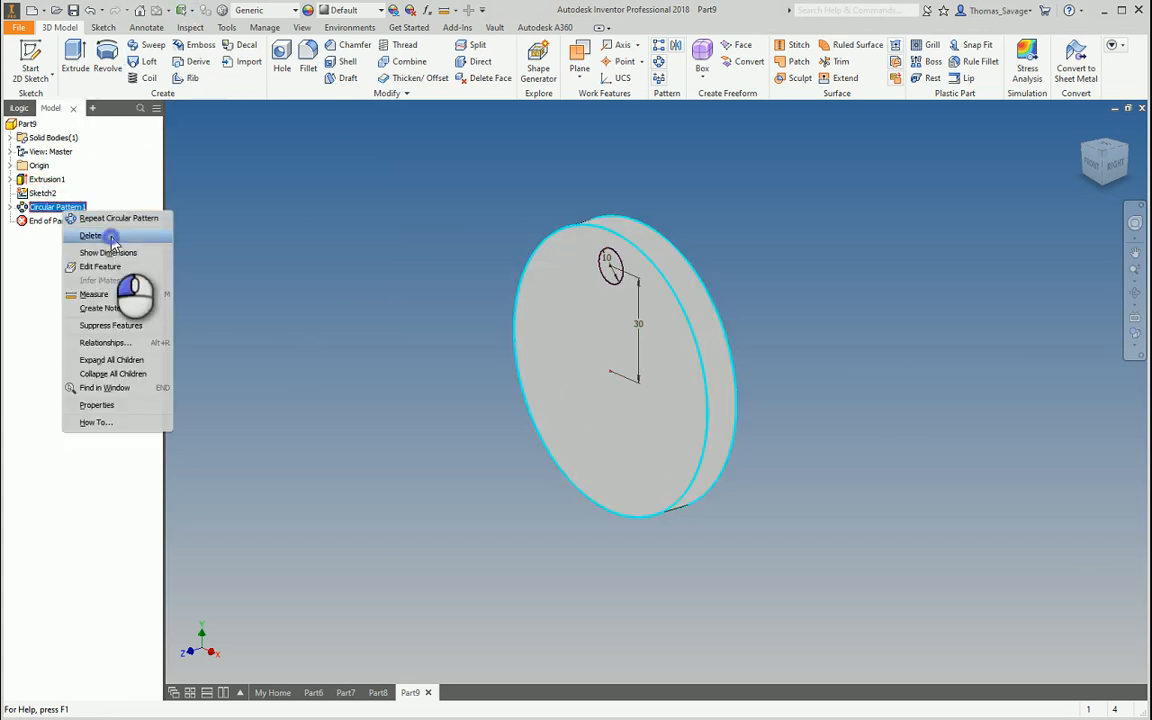
left_click(112, 240)
left_click(75, 60)
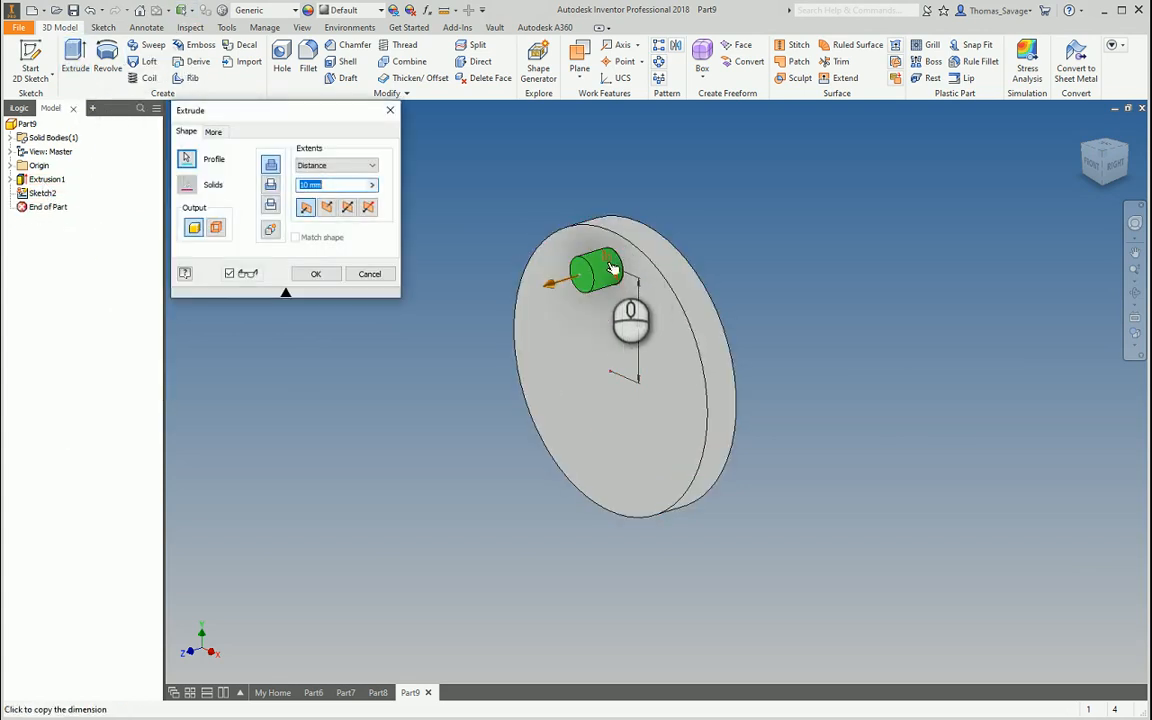
Cut the 10 mm circle as a hole through the disc and make the Z Axis visible
left_click(271, 185)
left_click(315, 273)
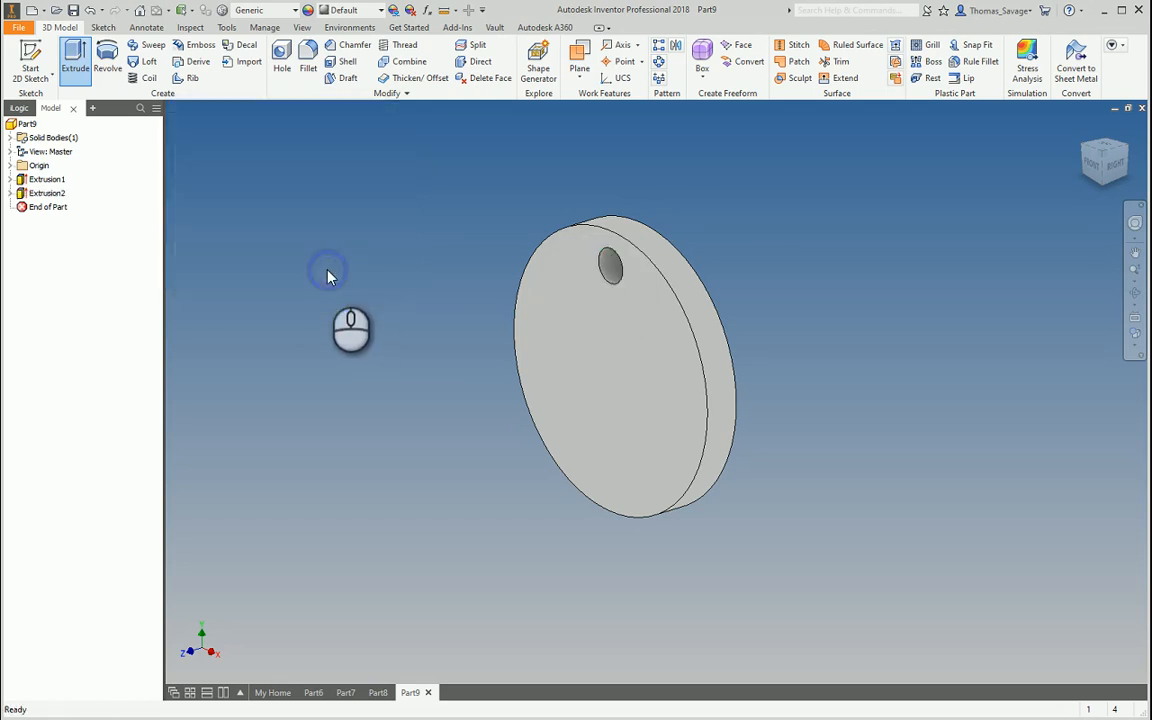
left_click(9, 165)
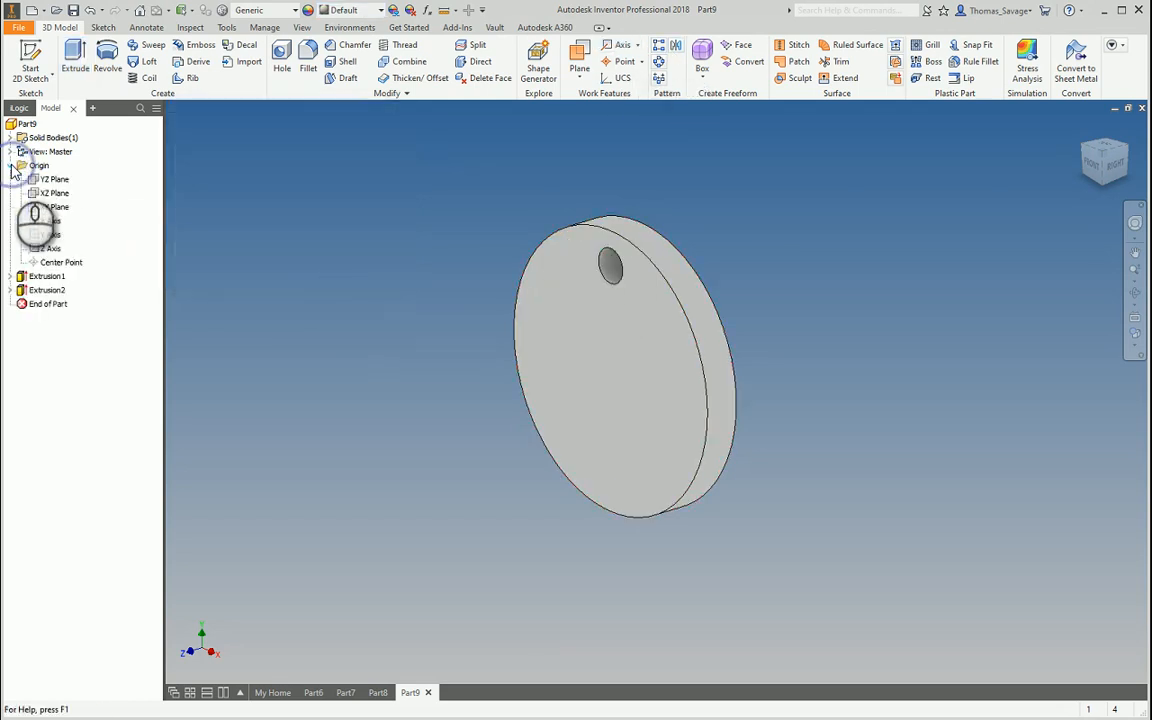
right_click(52, 249)
left_click(78, 329)
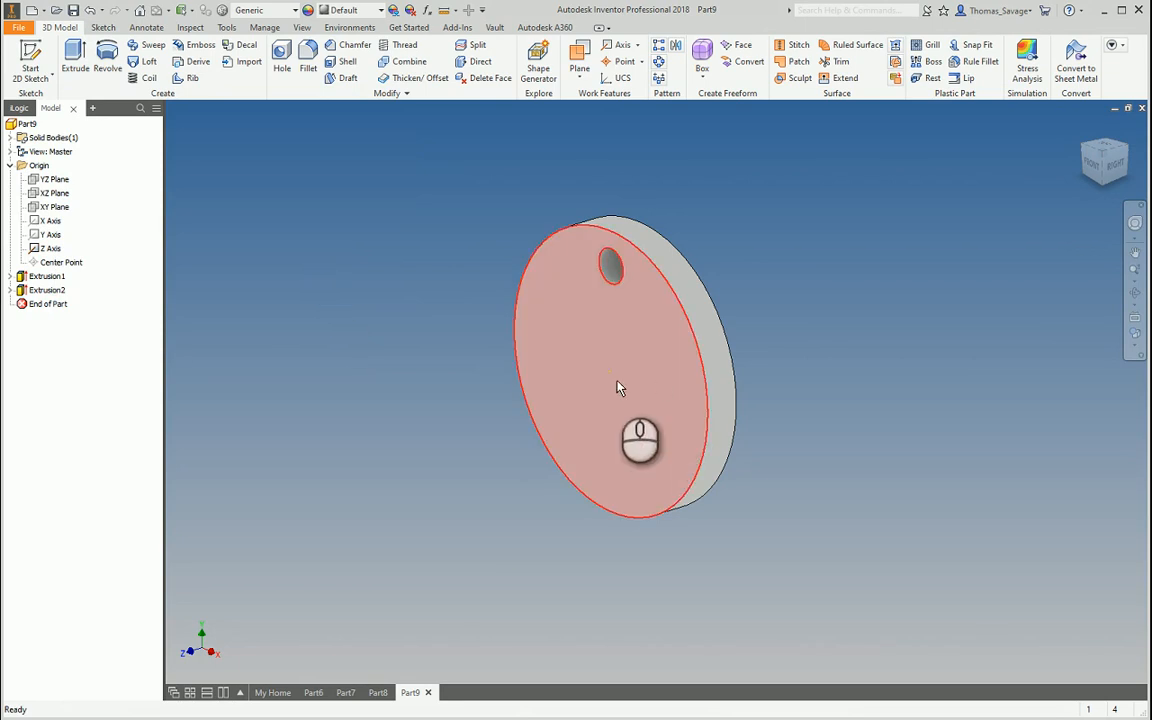
left_click(659, 63)
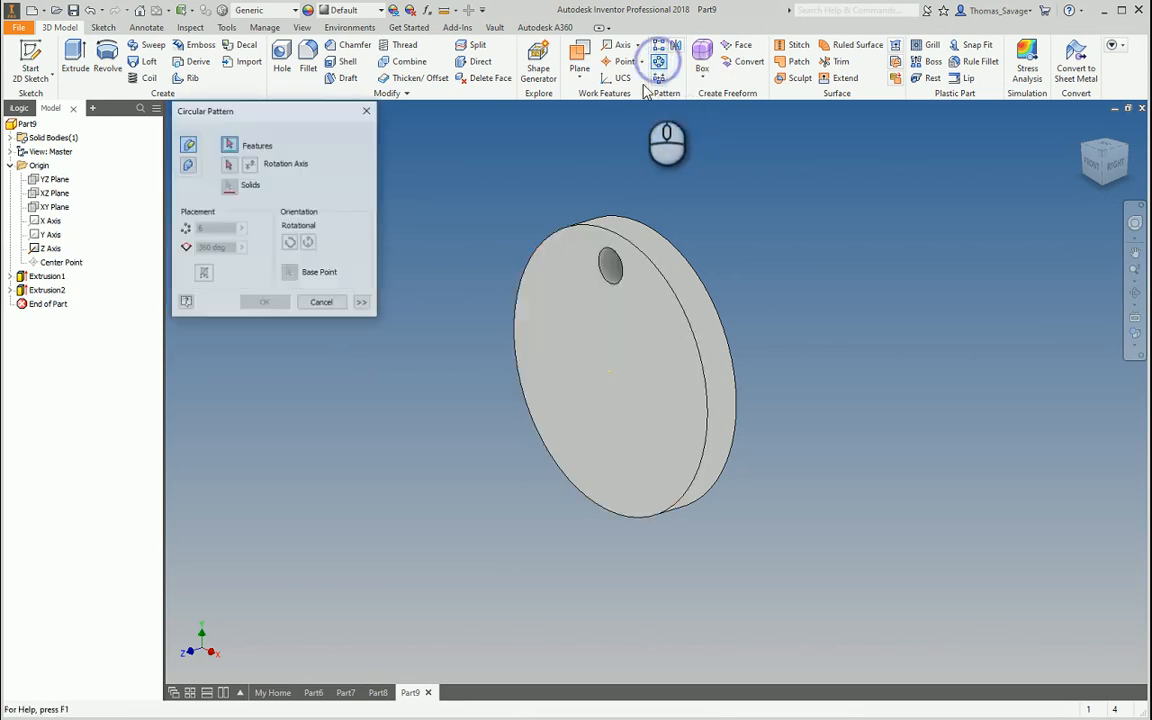
Pattern the Extrusion2 hole around the disc's centre axis, previewing six copies over 360°
left_click(57, 291)
left_click(228, 164)
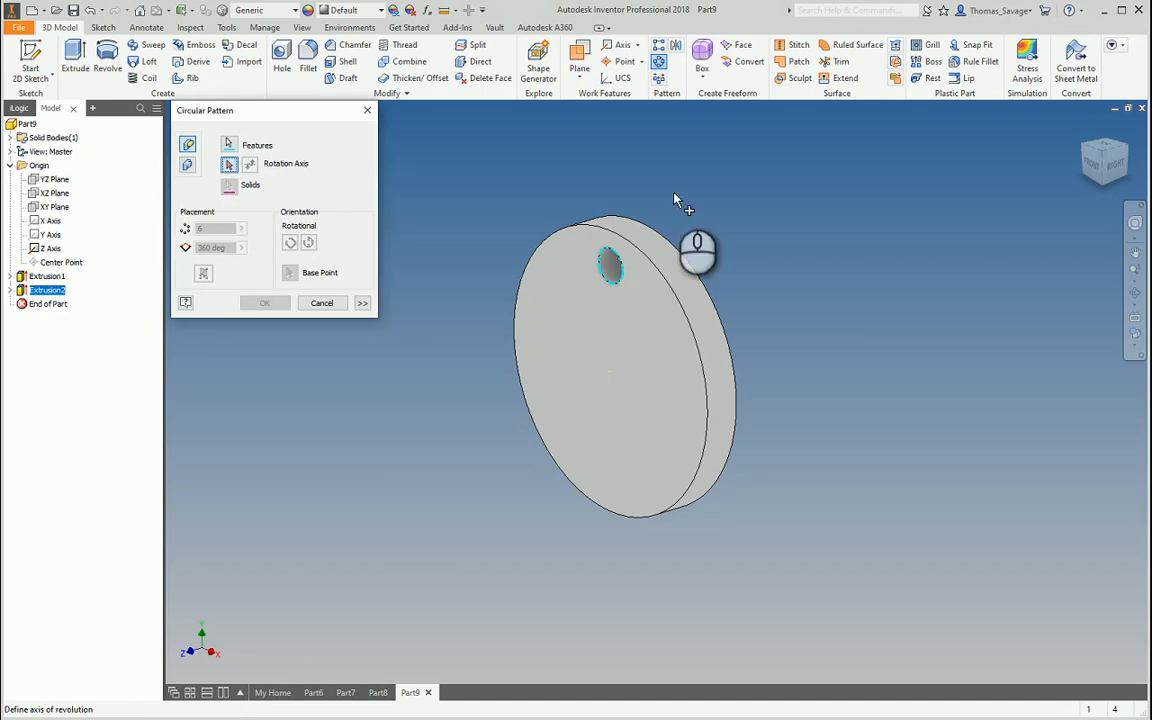
left_click(660, 242)
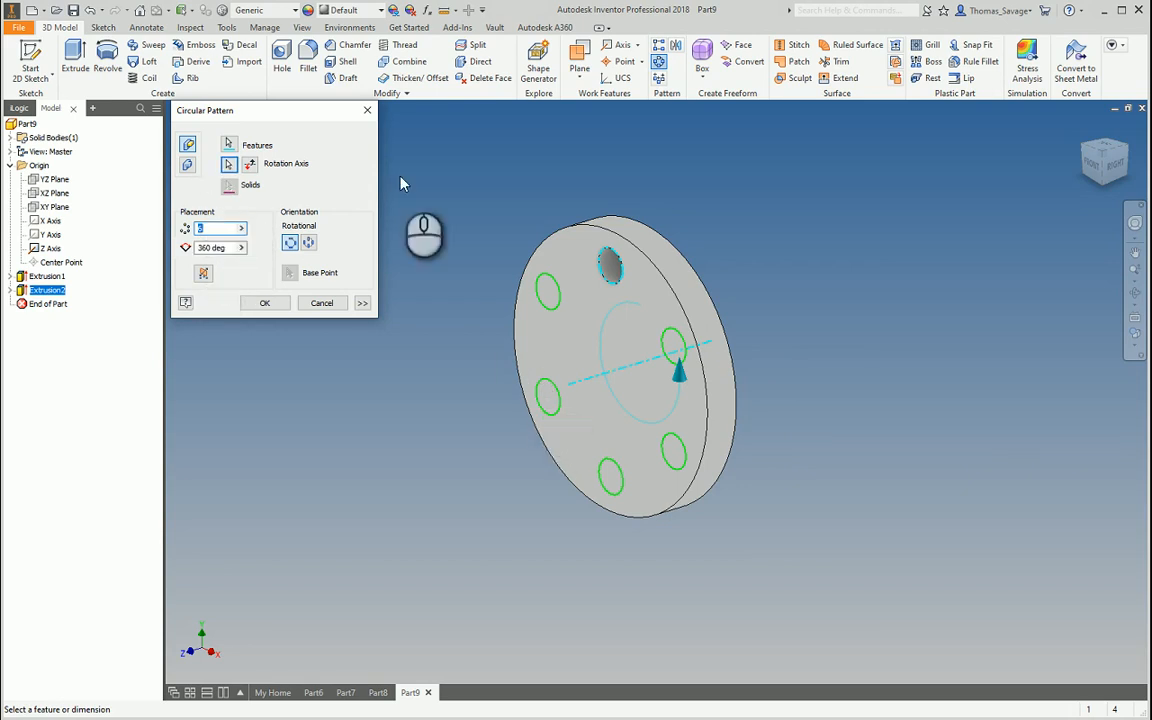
left_click(367, 110)
left_click(660, 62)
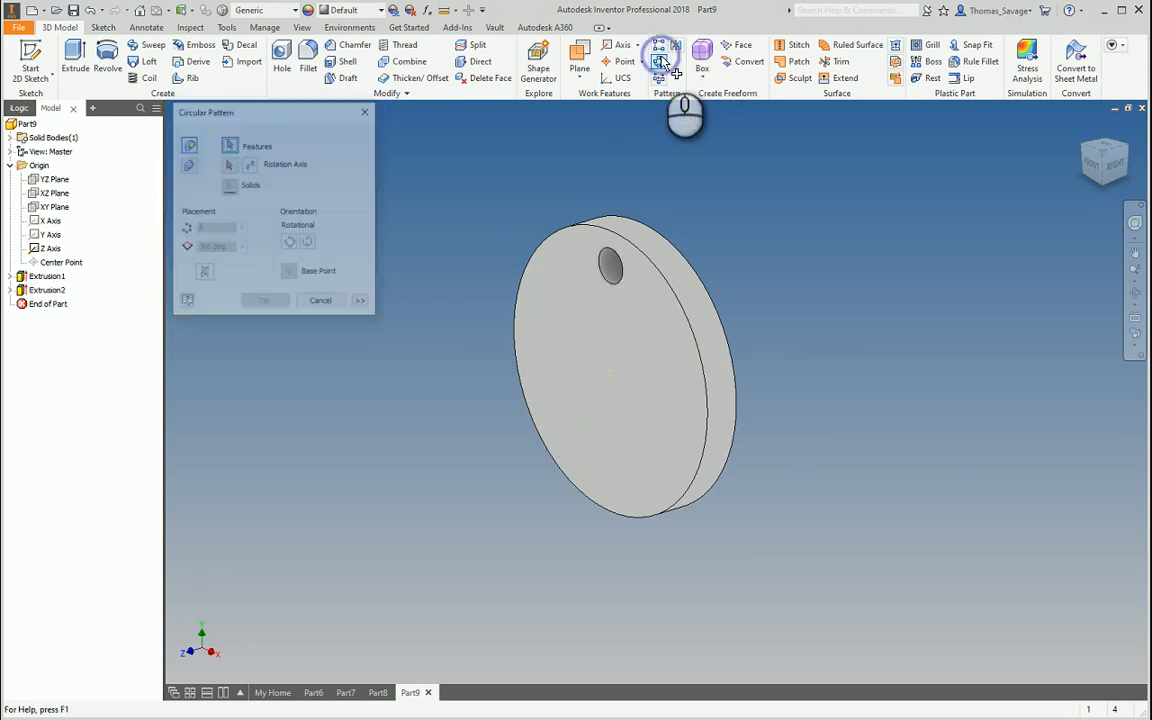
left_click(47, 290)
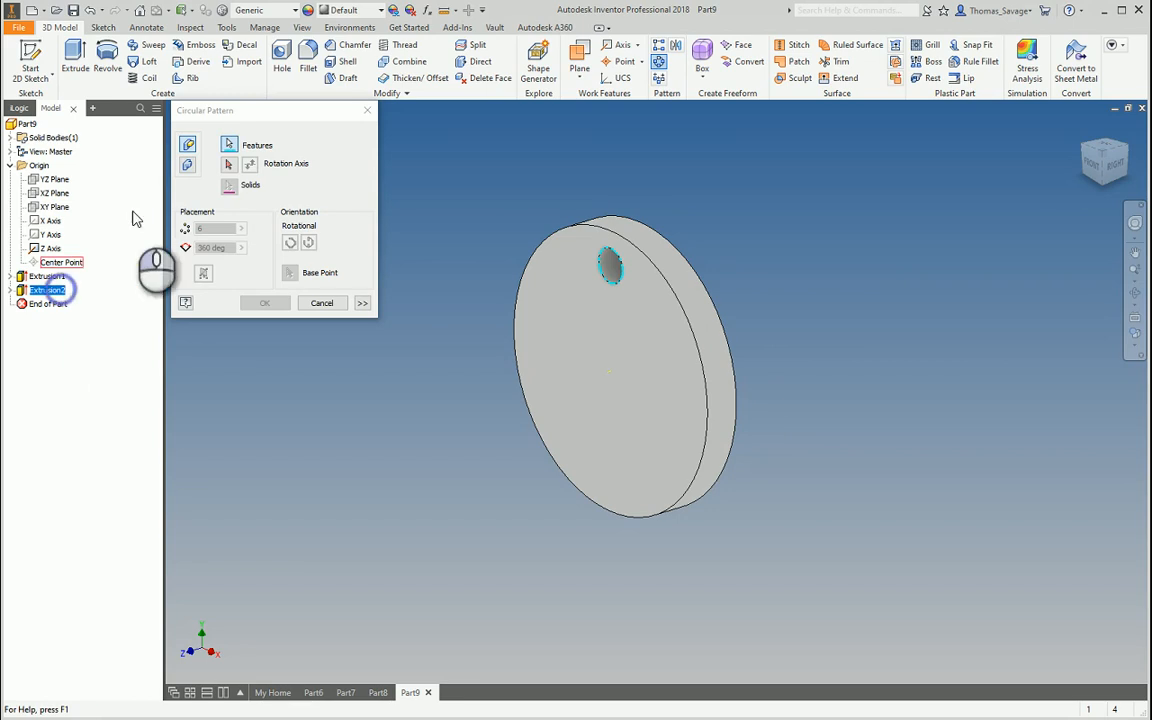
left_click(228, 164)
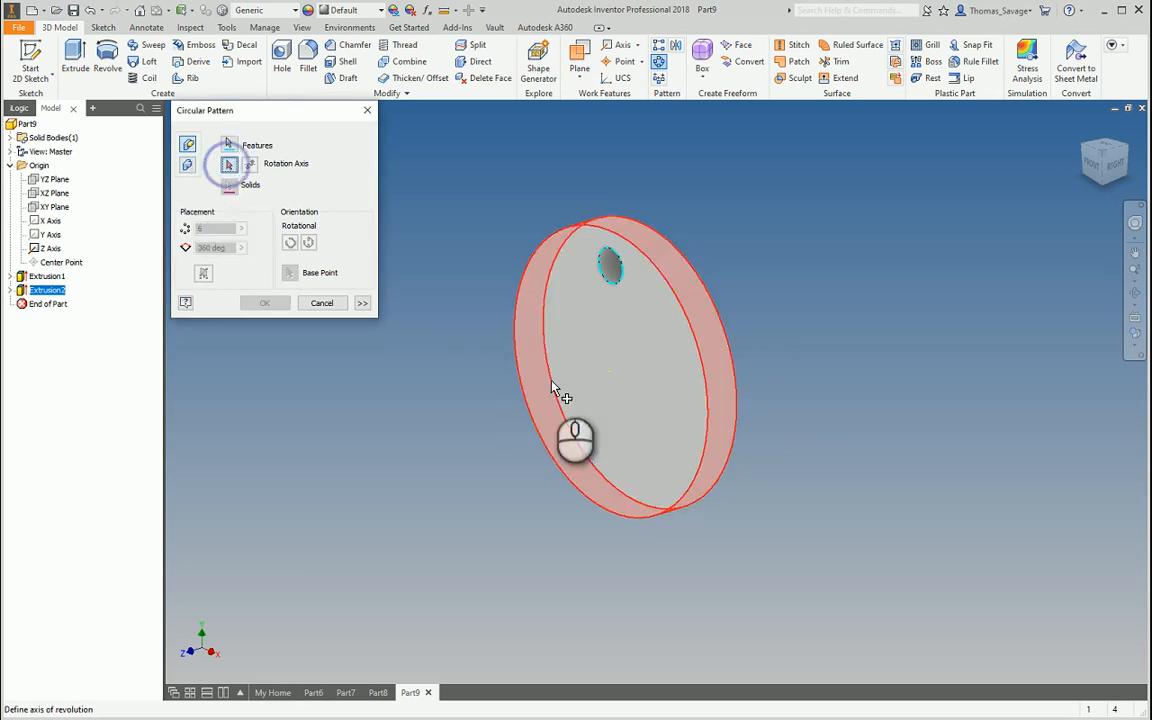
left_click(616, 378)
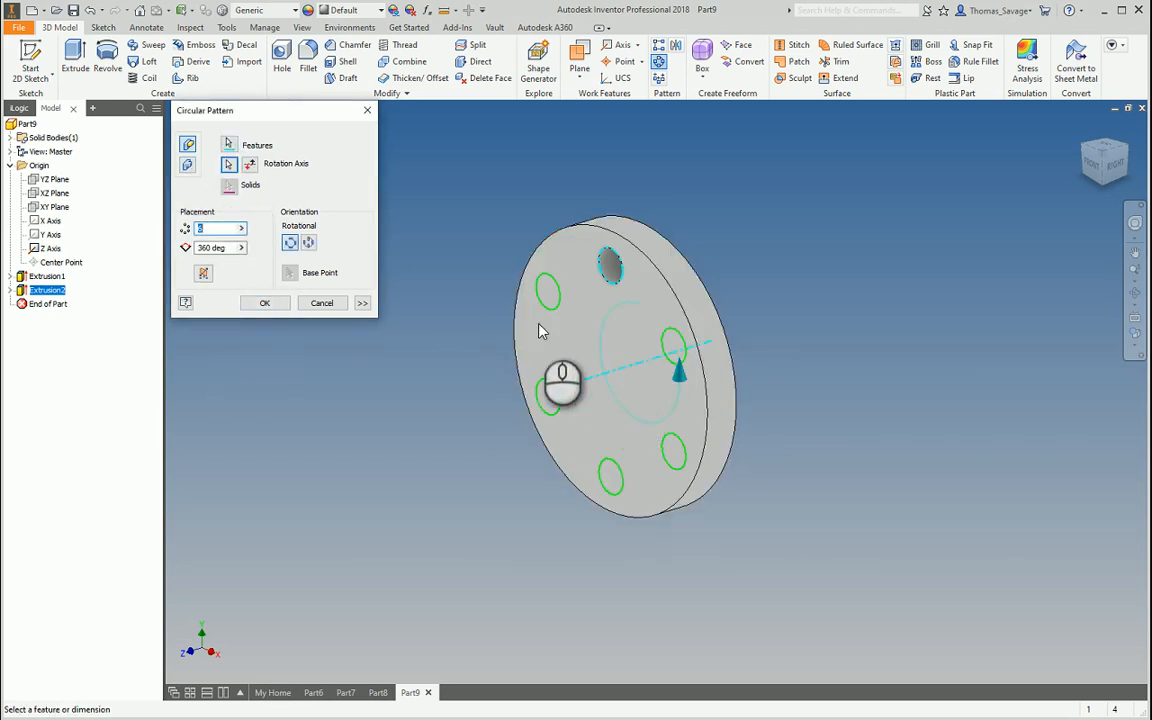
mouse_move(851, 375)
middle_mouse_down("shift")
mouse_move(886, 334)
mouse_move(886, 368)
mouse_move(860, 348)
mouse_move(870, 380)
middle_mouse_up("shift")
Accept the six-hole pattern, then edit Circular Pattern2 to 4 holes over a 90° arc
left_click(276, 308)
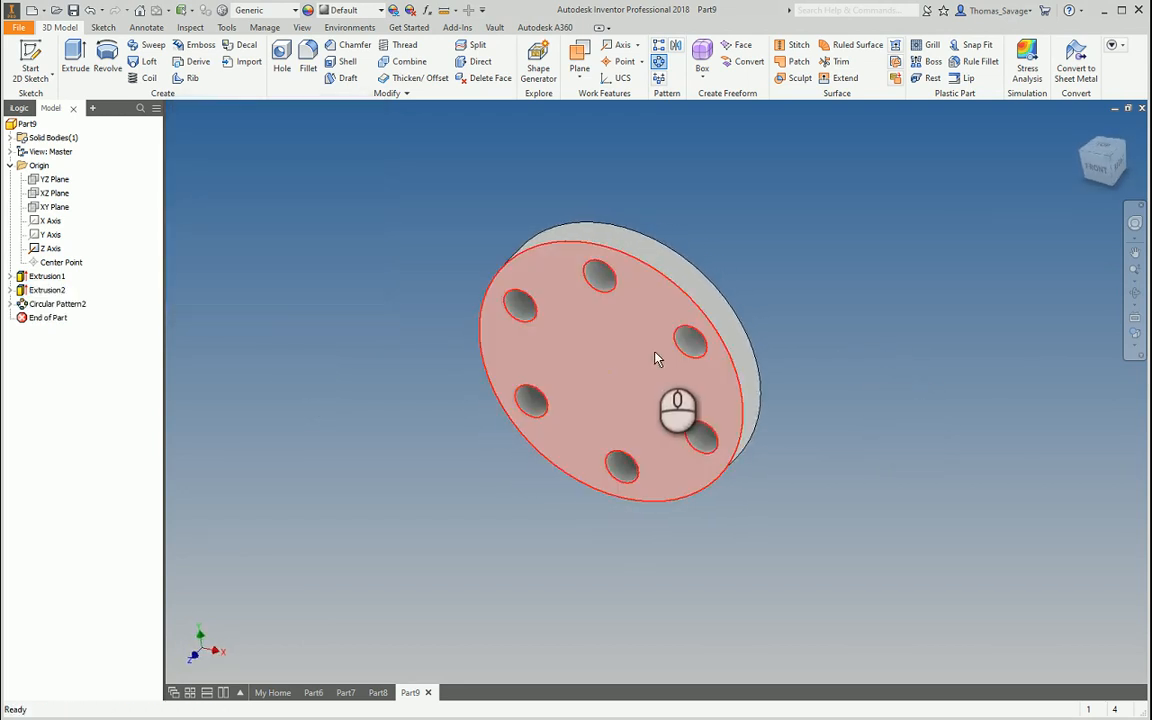
middle_click_drag(589, 316, 650, 347, "shift")
double_click(62, 305)
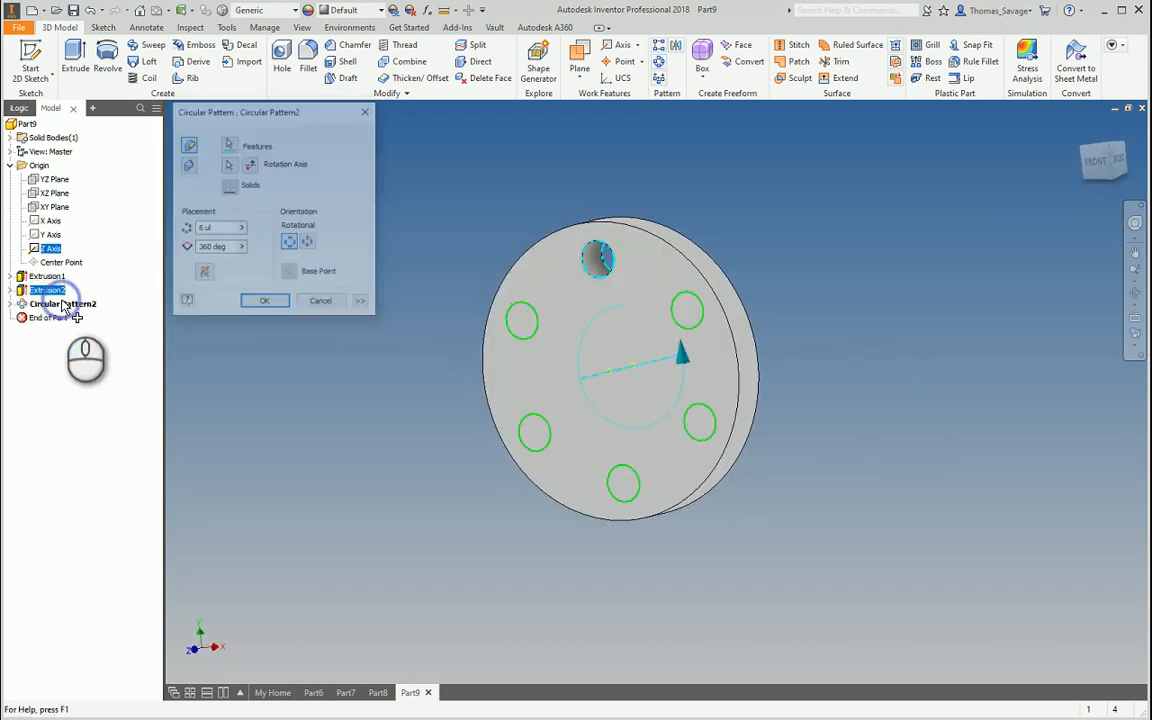
left_click_drag(228, 251, 148, 263)
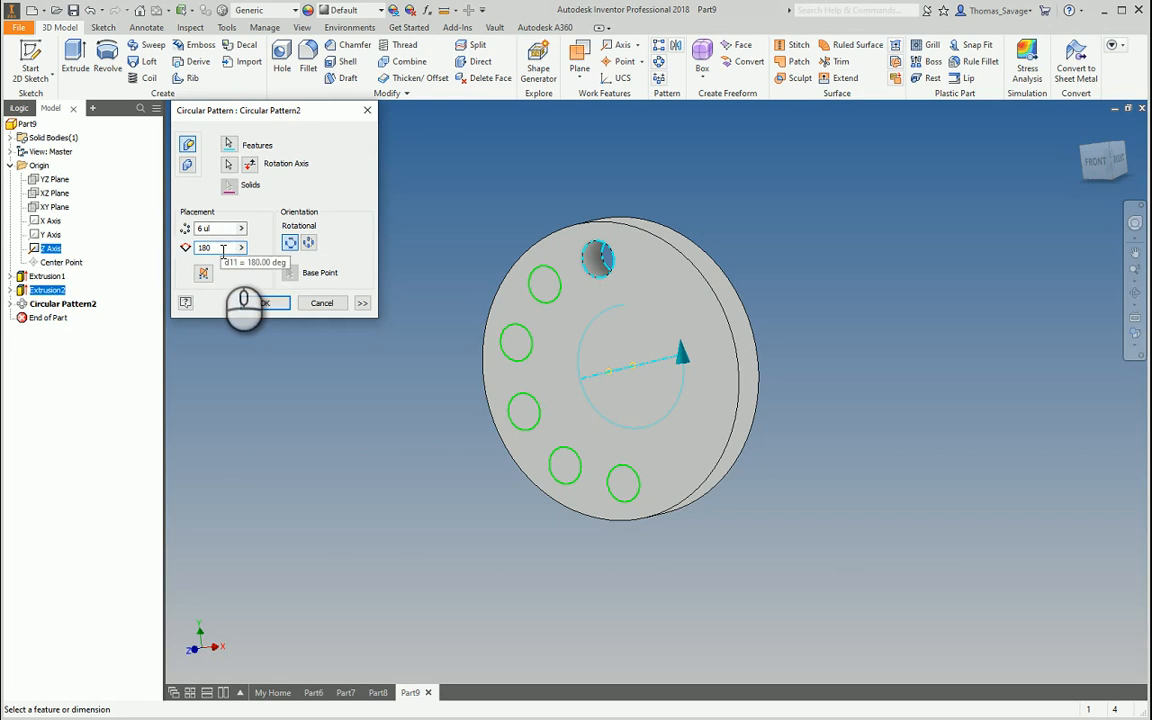
left_click_drag(220, 250, 189, 252)
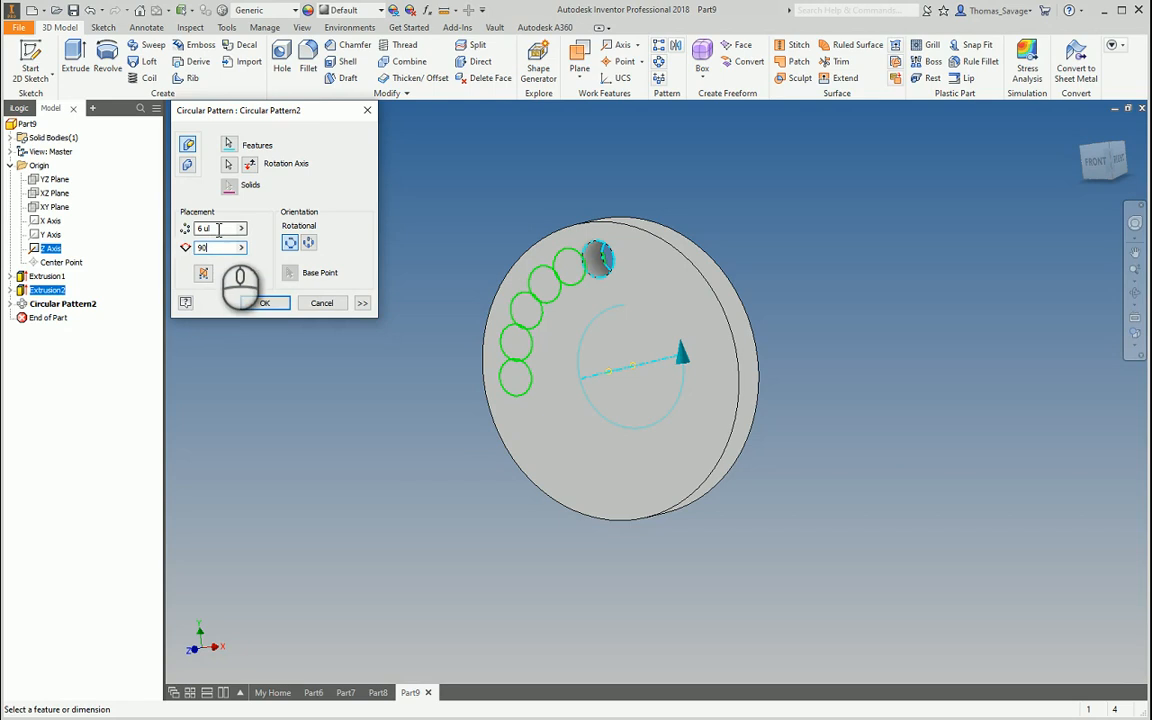
left_click(217, 228)
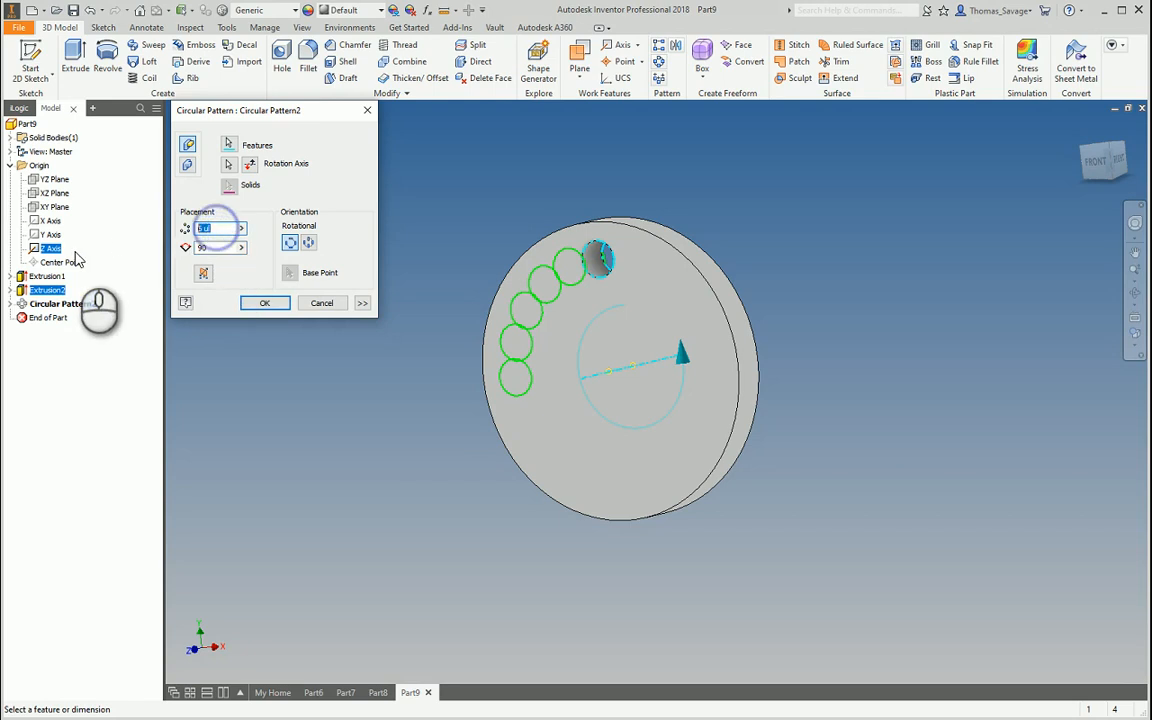
left_click(258, 304)
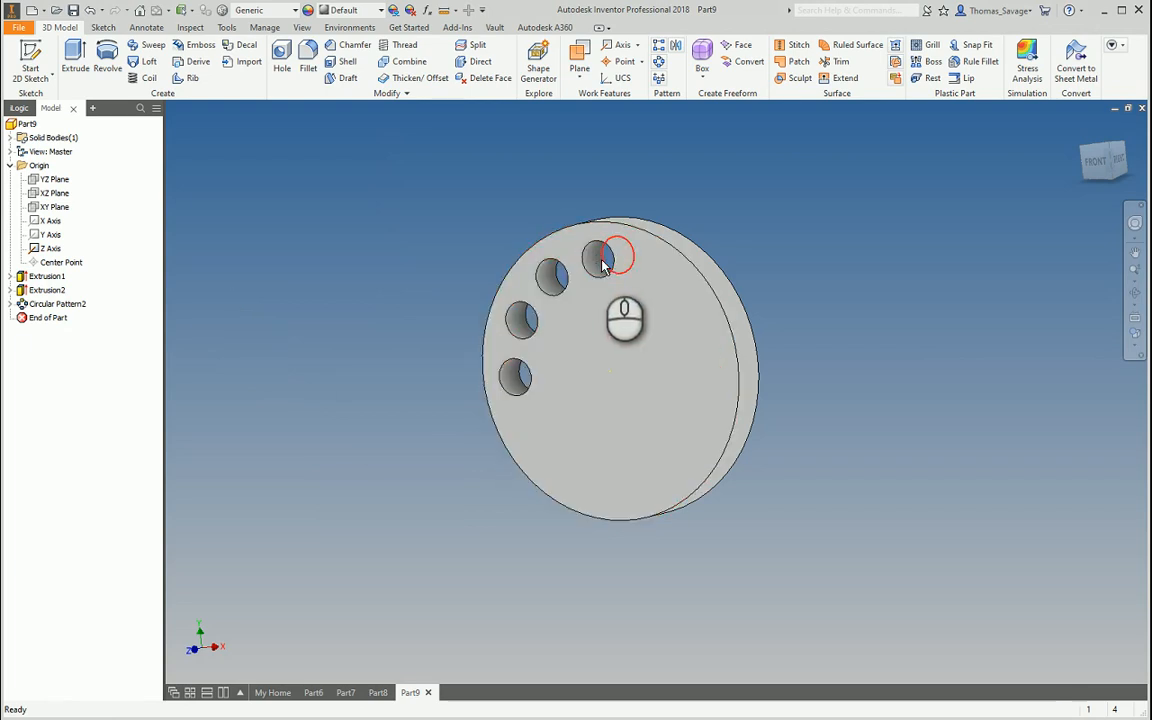
Reopen Circular Pattern2, switch to incremental positioning, and enter a 90° angle
middle_click_drag(645, 280, 668, 281)
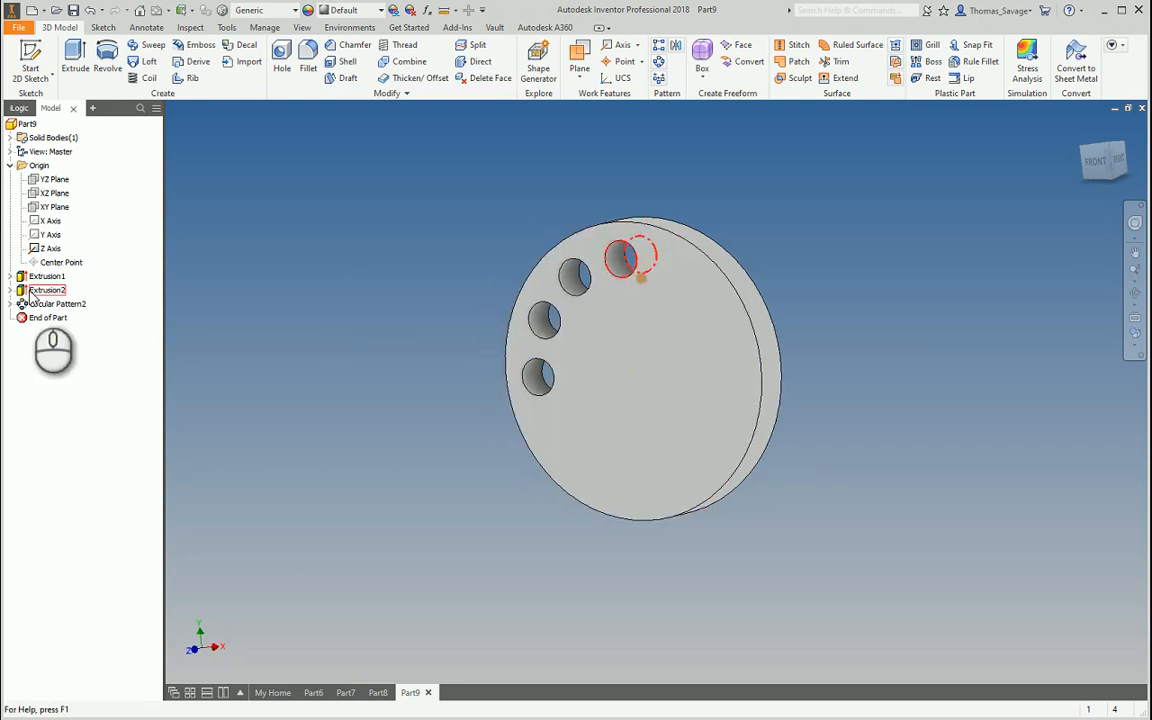
left_click(44, 306)
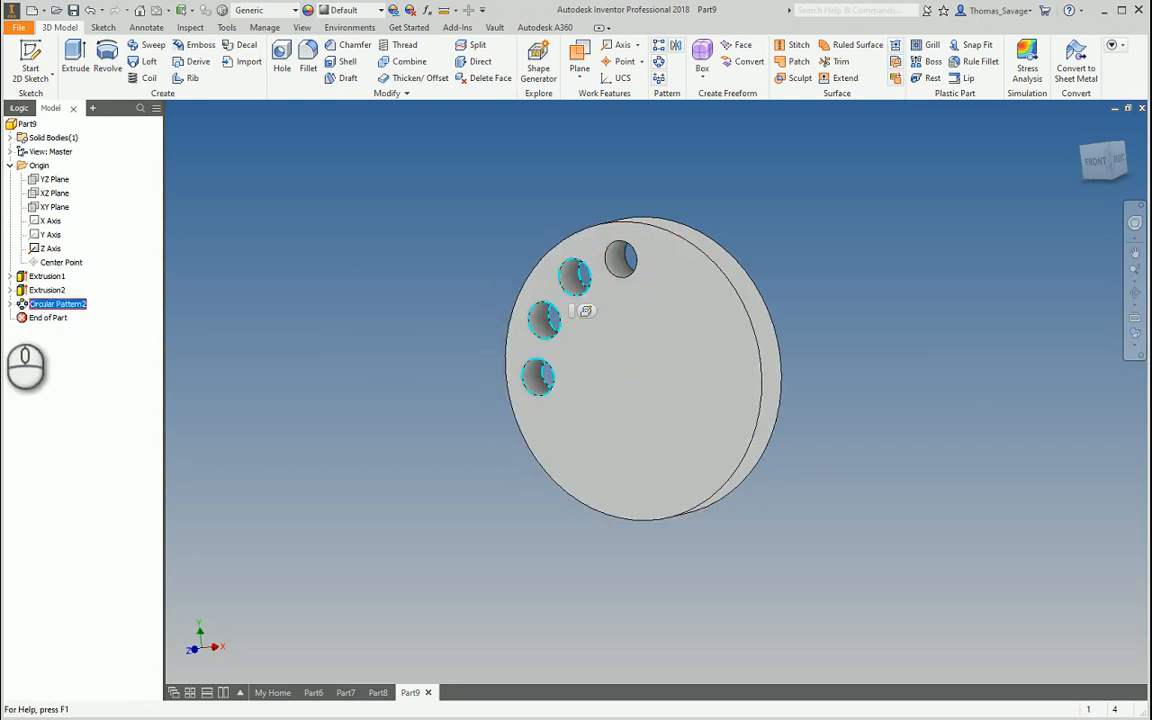
double_click(56, 304)
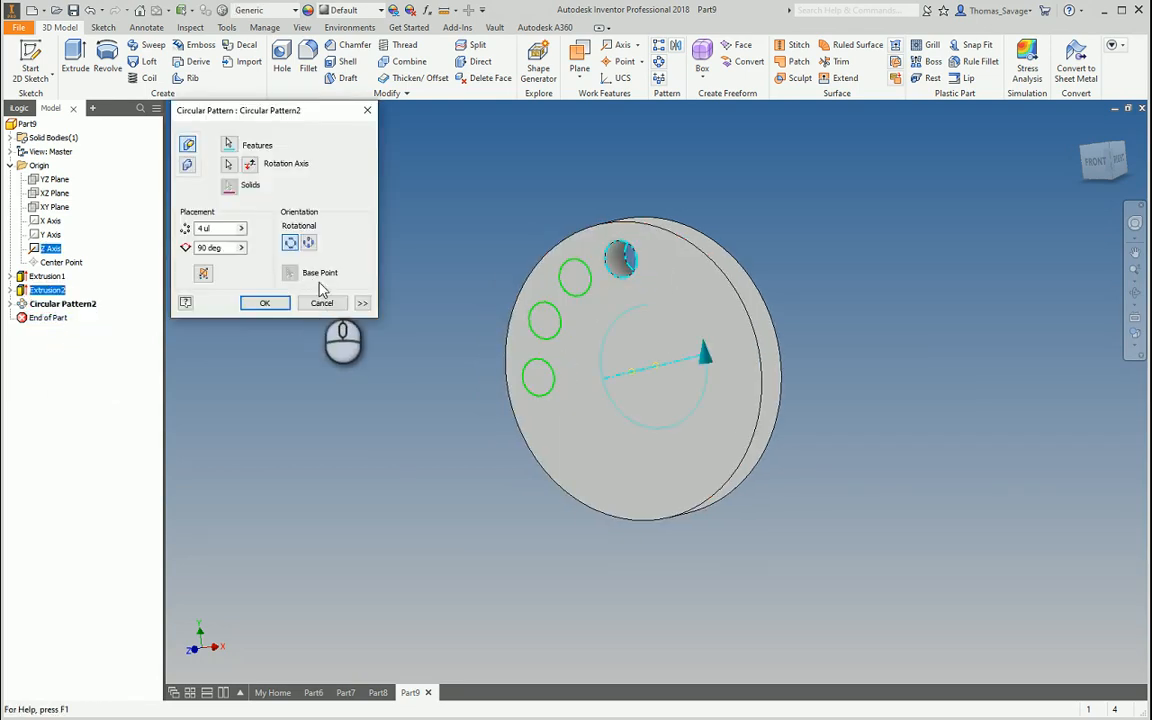
left_click(362, 303)
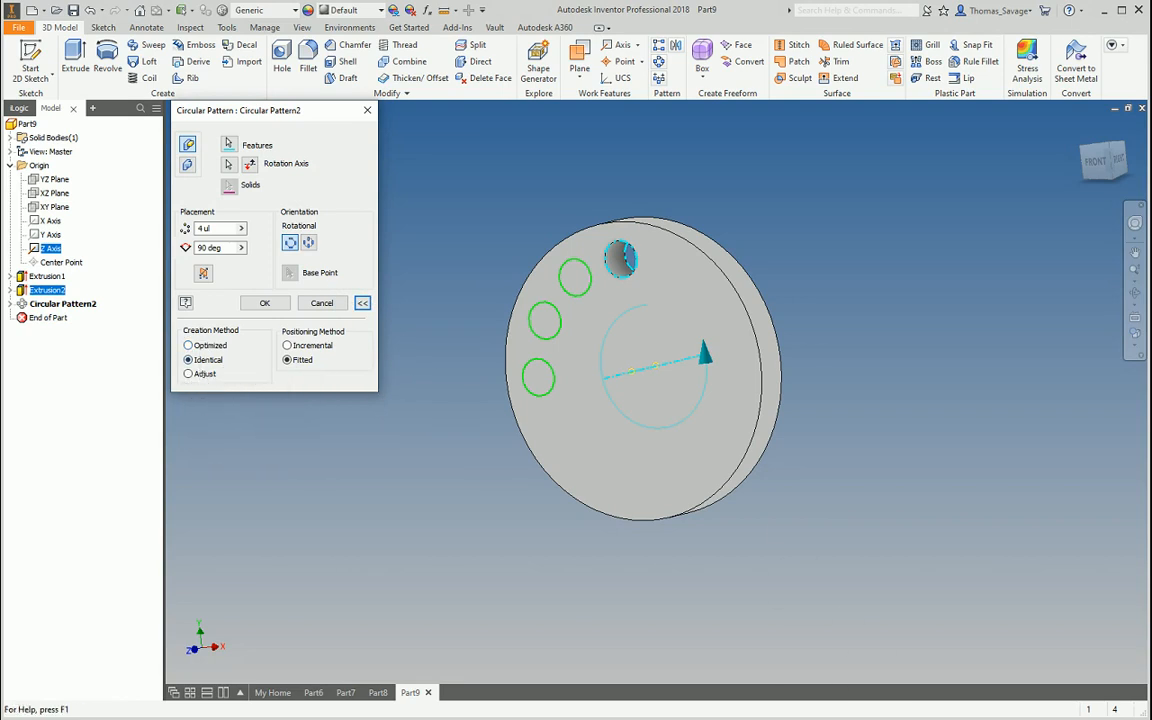
left_click(287, 345)
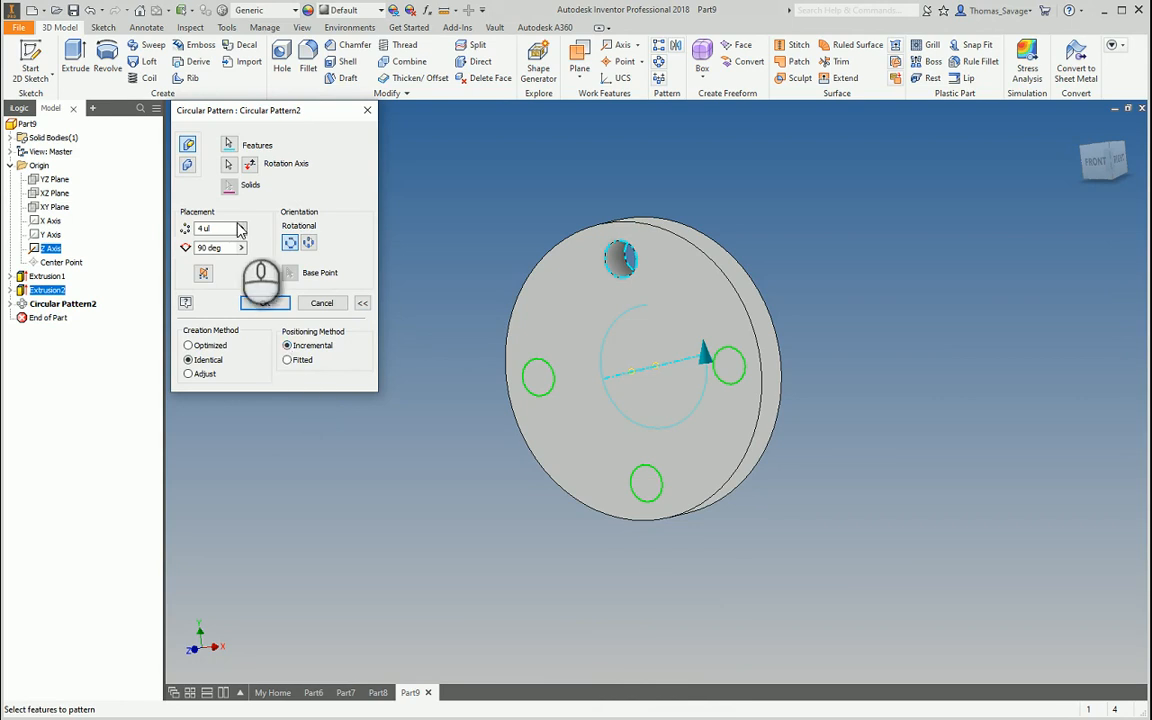
left_click_drag(224, 231, 143, 259)
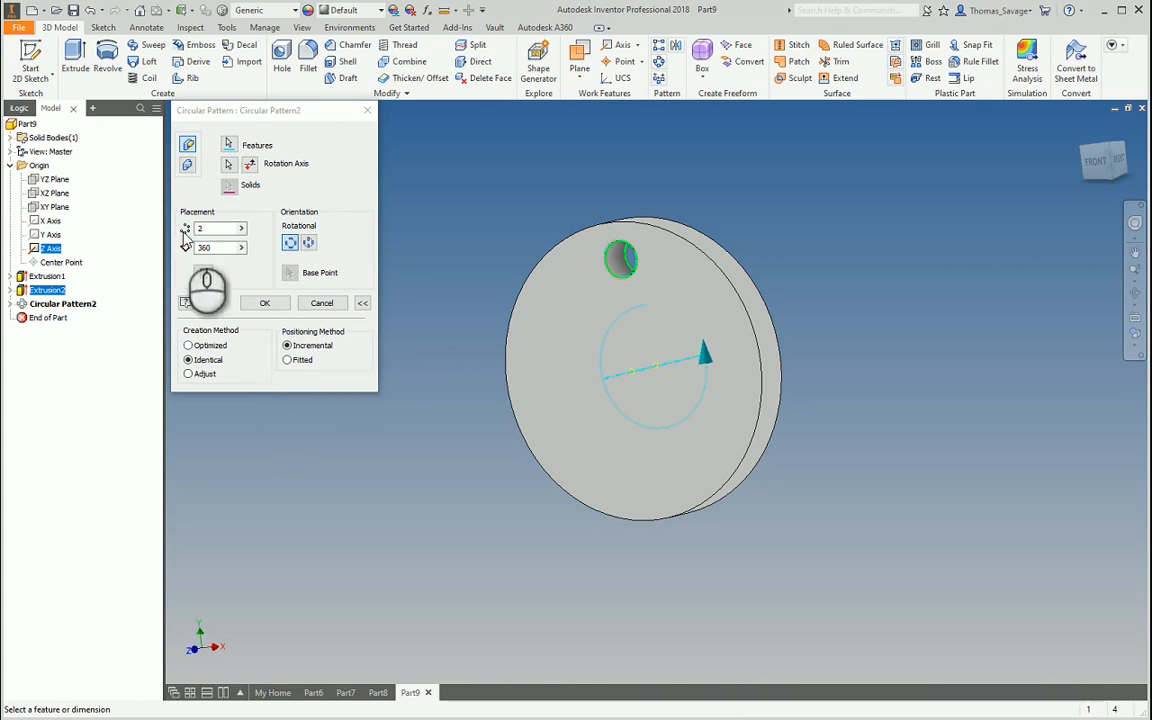
left_click_drag(226, 249, 173, 251)
key("BackSpace")
type("9")
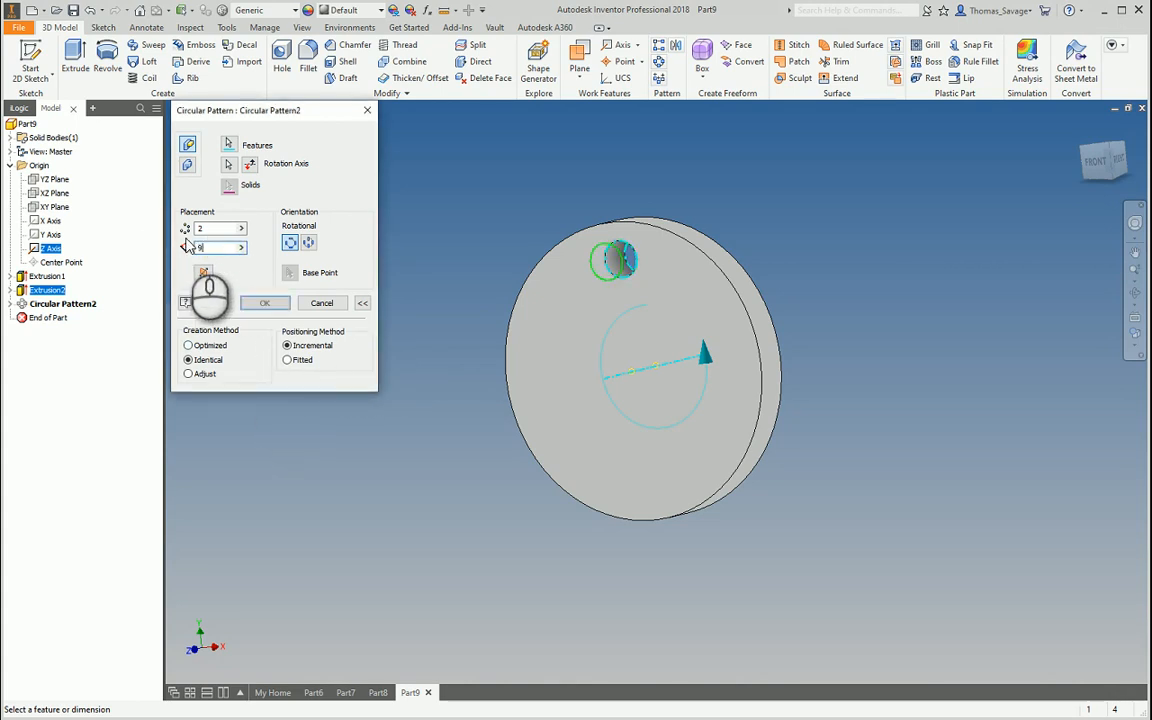
type("0")
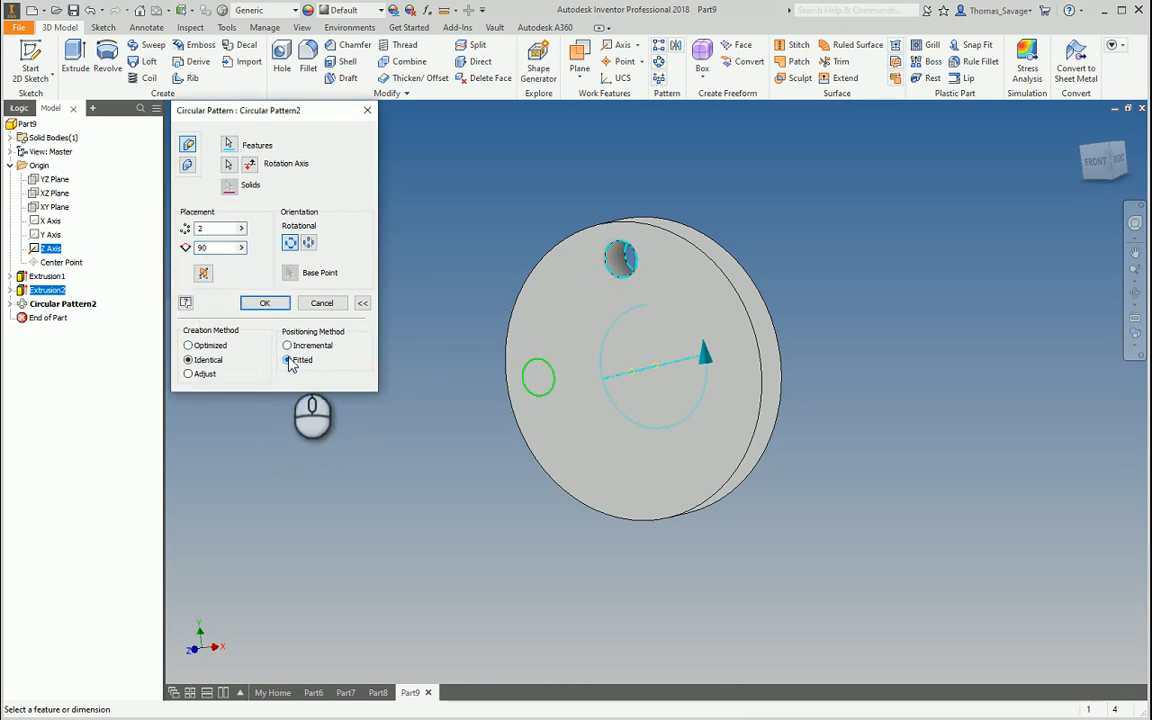
Settle on two holes with the second placed 270° around, and apply the pattern
left_click_drag(222, 228, 160, 240)
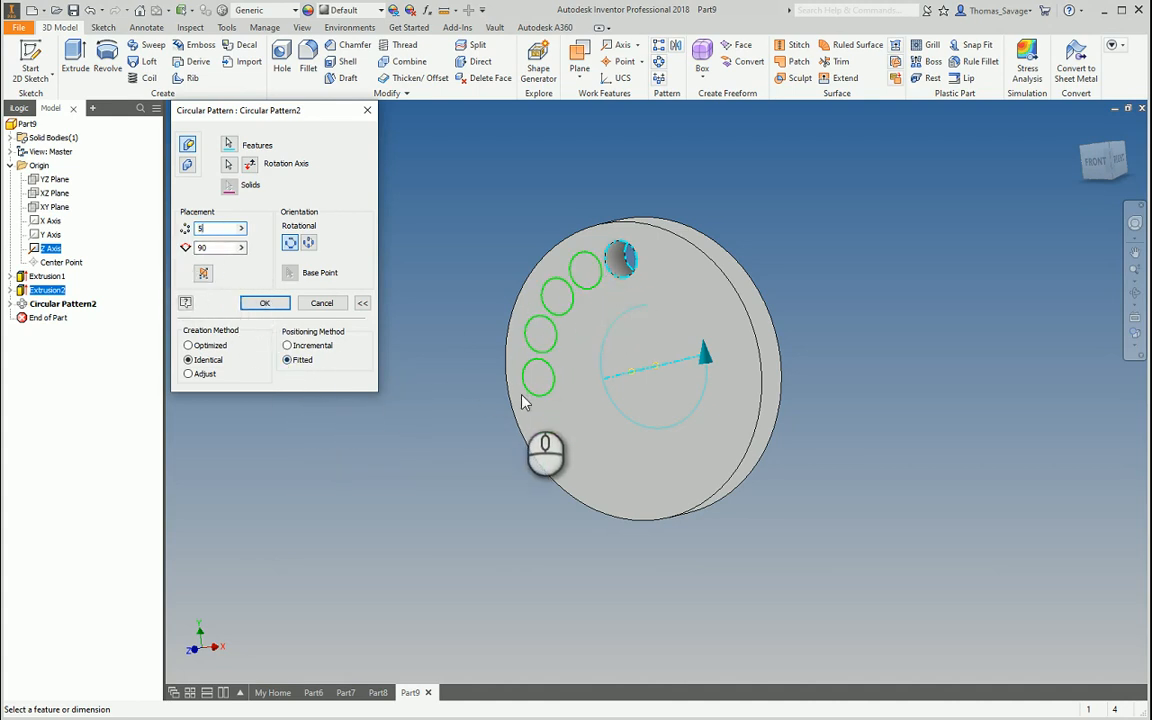
left_click(287, 345)
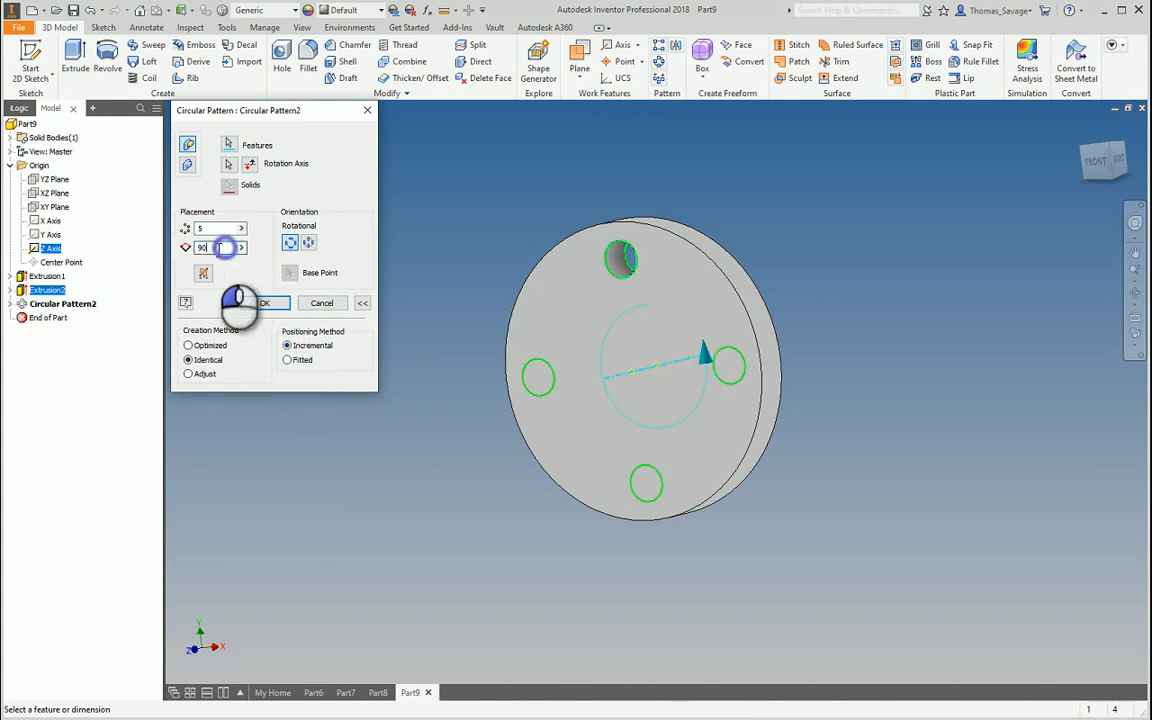
left_click_drag(222, 247, 205, 250)
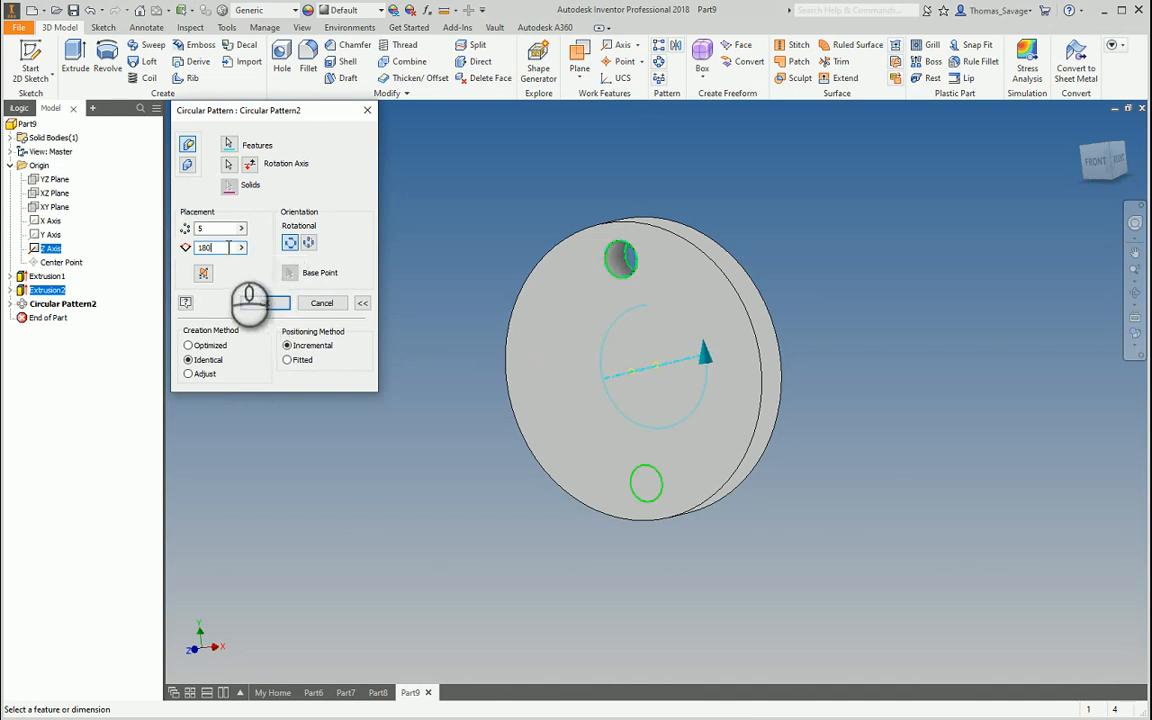
left_click_drag(228, 228, 150, 243)
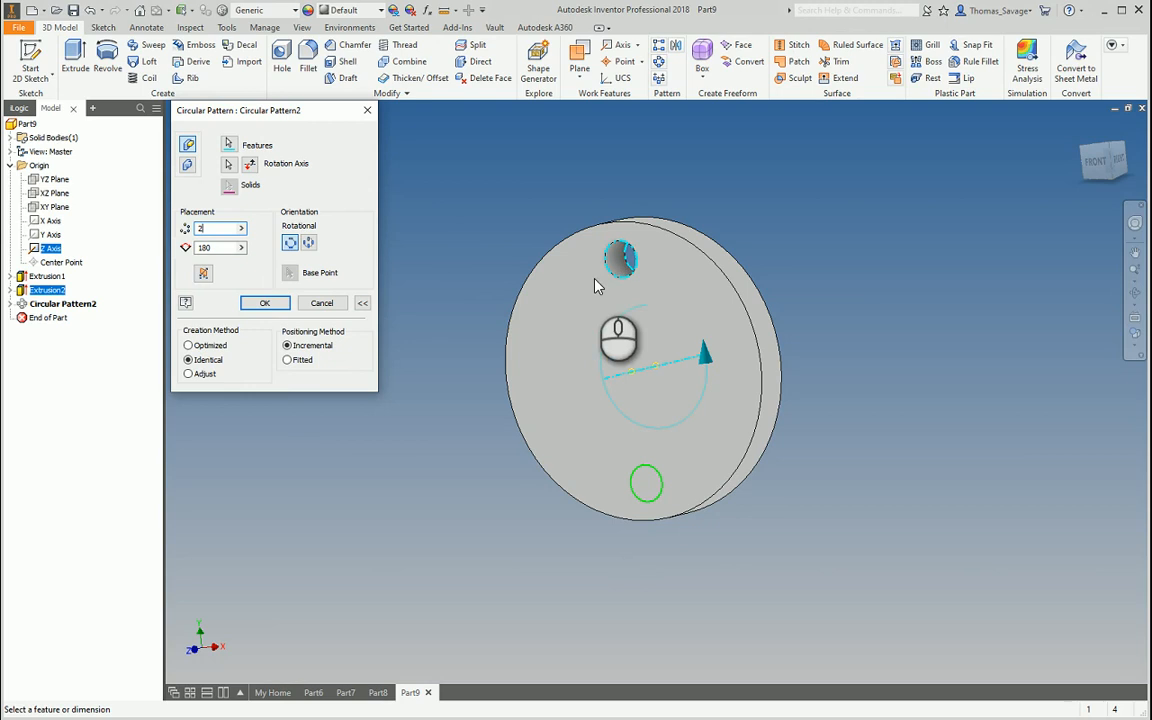
left_click(216, 247)
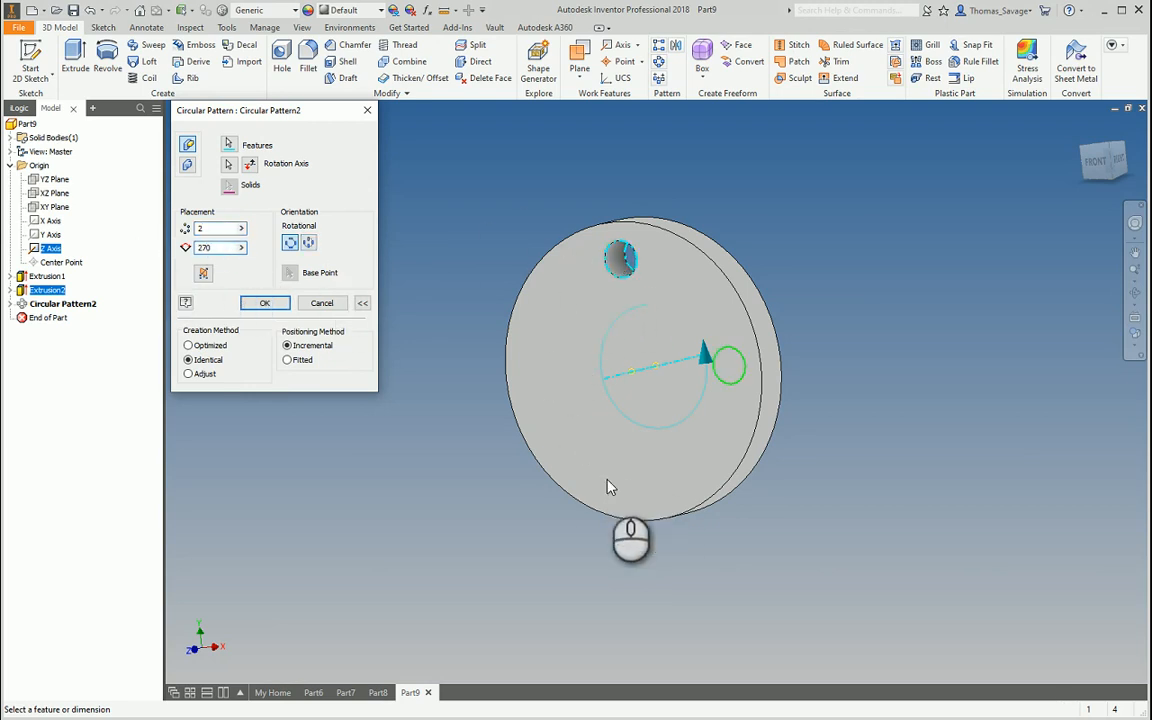
left_click(265, 304)
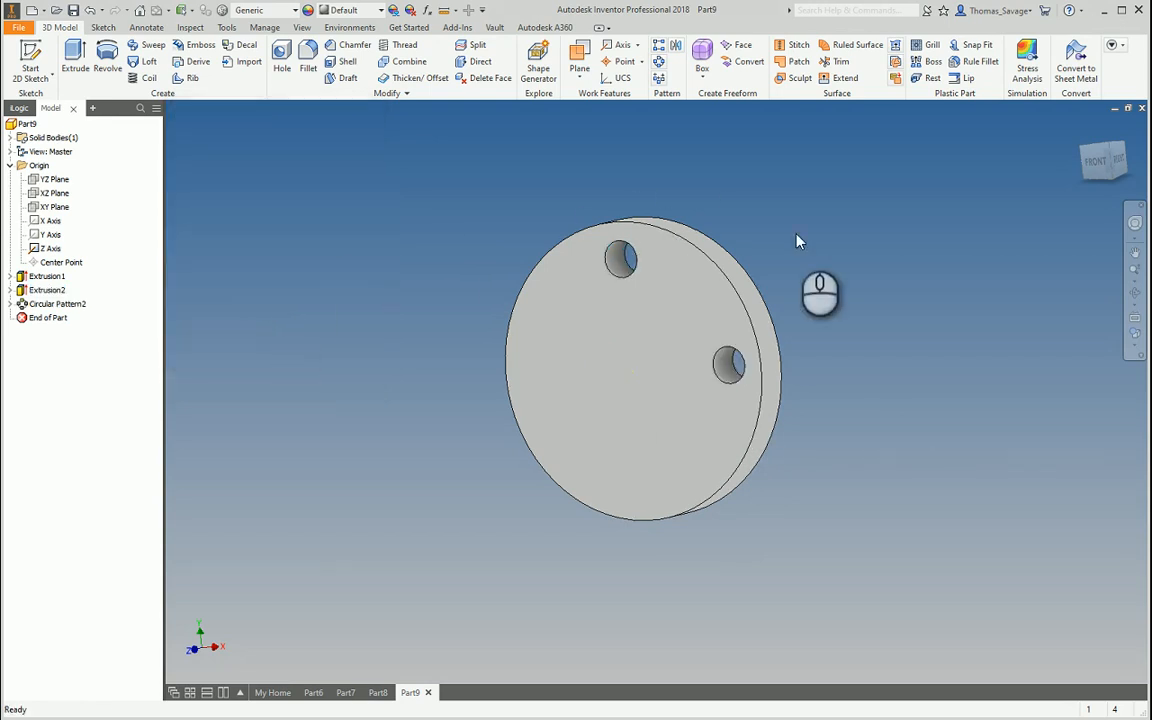
left_click(32, 10)
Create a new part and draw a centre-point rectangle on the origin plane at the origin
left_click(948, 562)
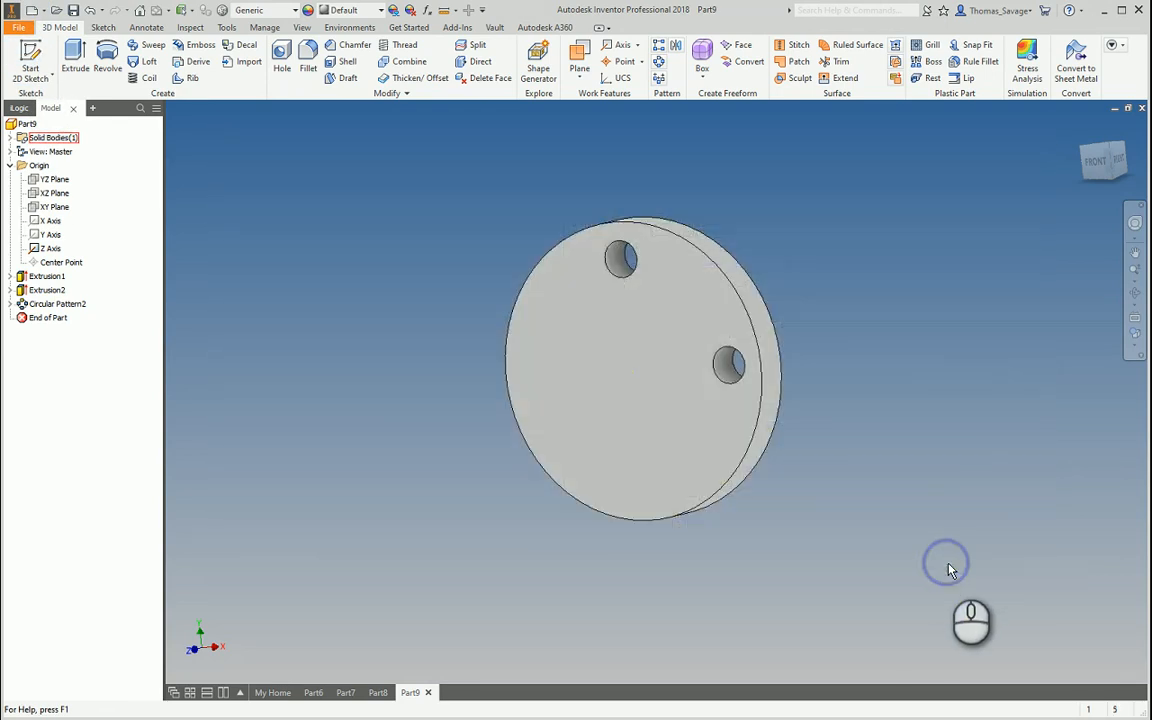
left_click(30, 62)
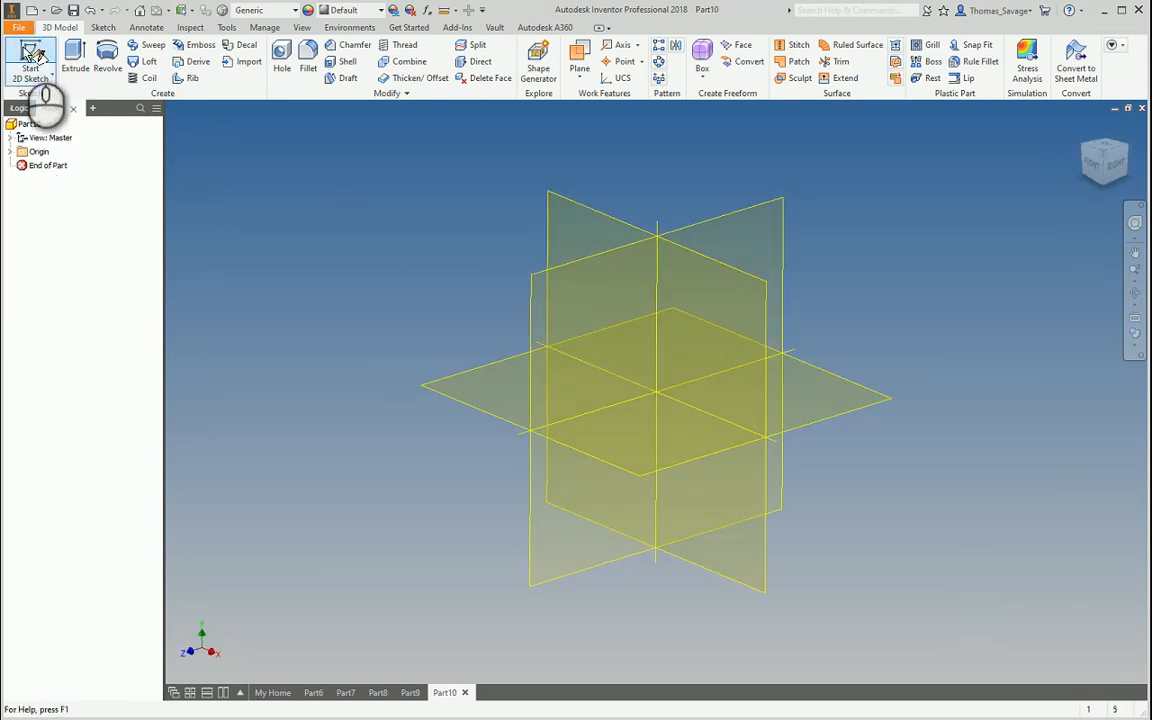
left_click(555, 211)
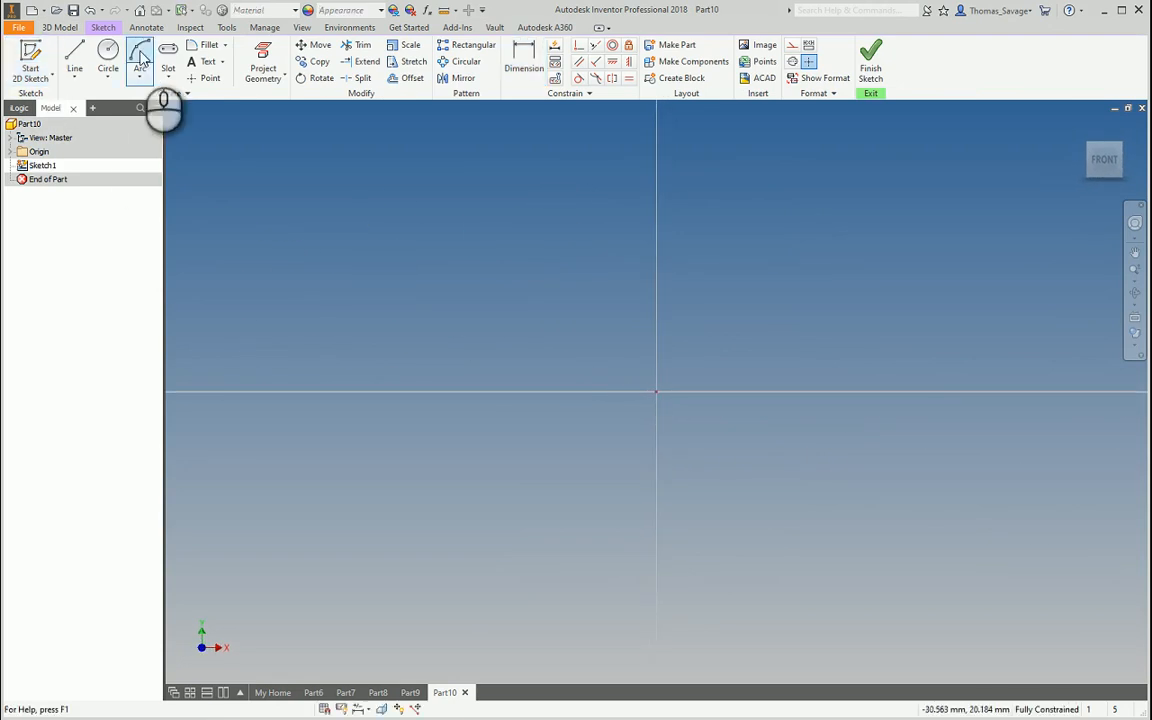
left_click(106, 84)
left_click(168, 78)
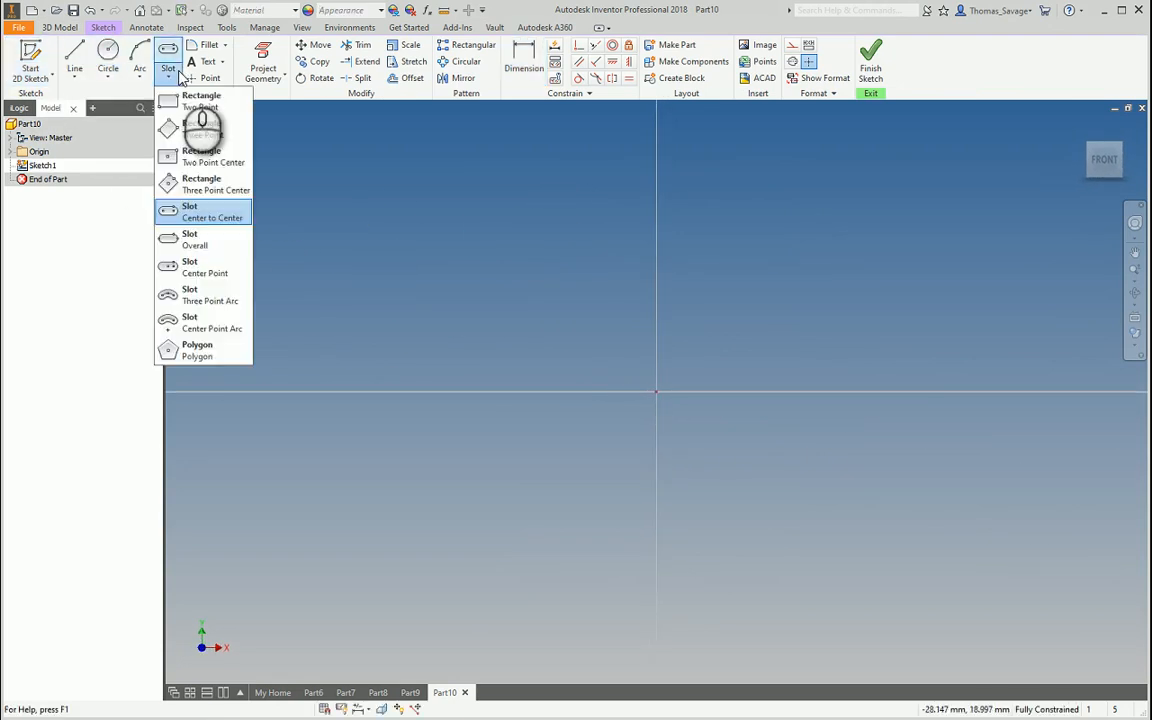
left_click(205, 162)
left_click(656, 391)
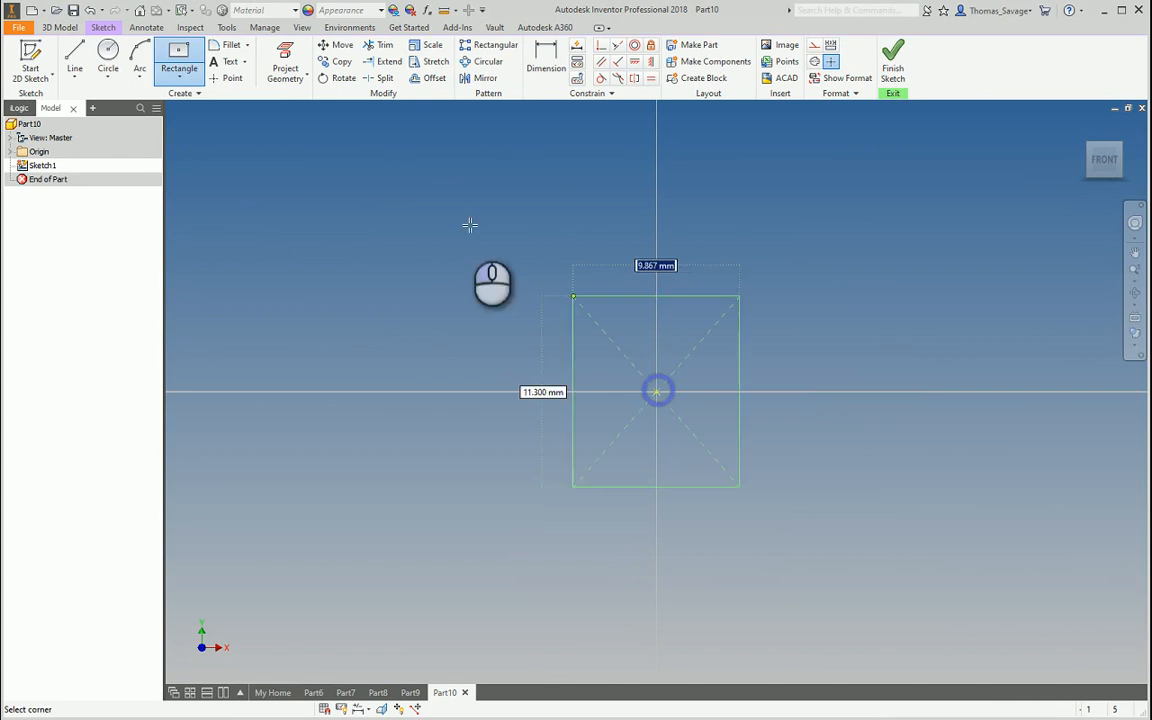
left_click(379, 174)
Dimension the rectangle 200 mm wide and 200 mm high
left_click(528, 62)
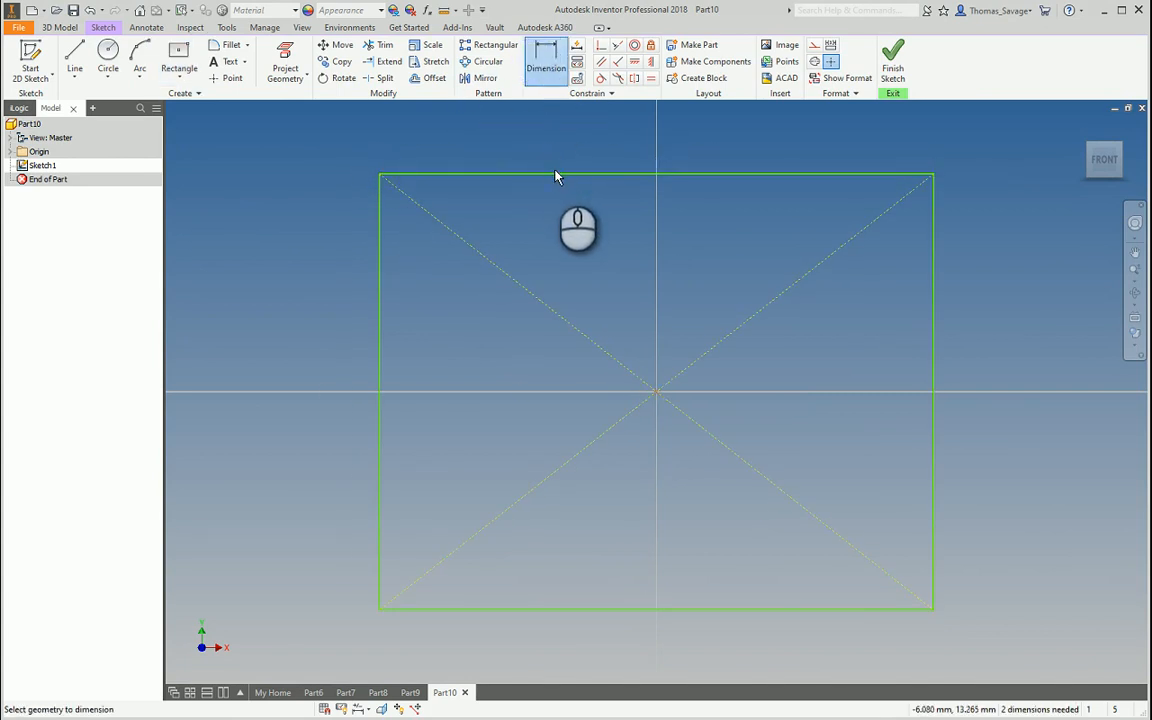
left_click(555, 178)
left_click(550, 155)
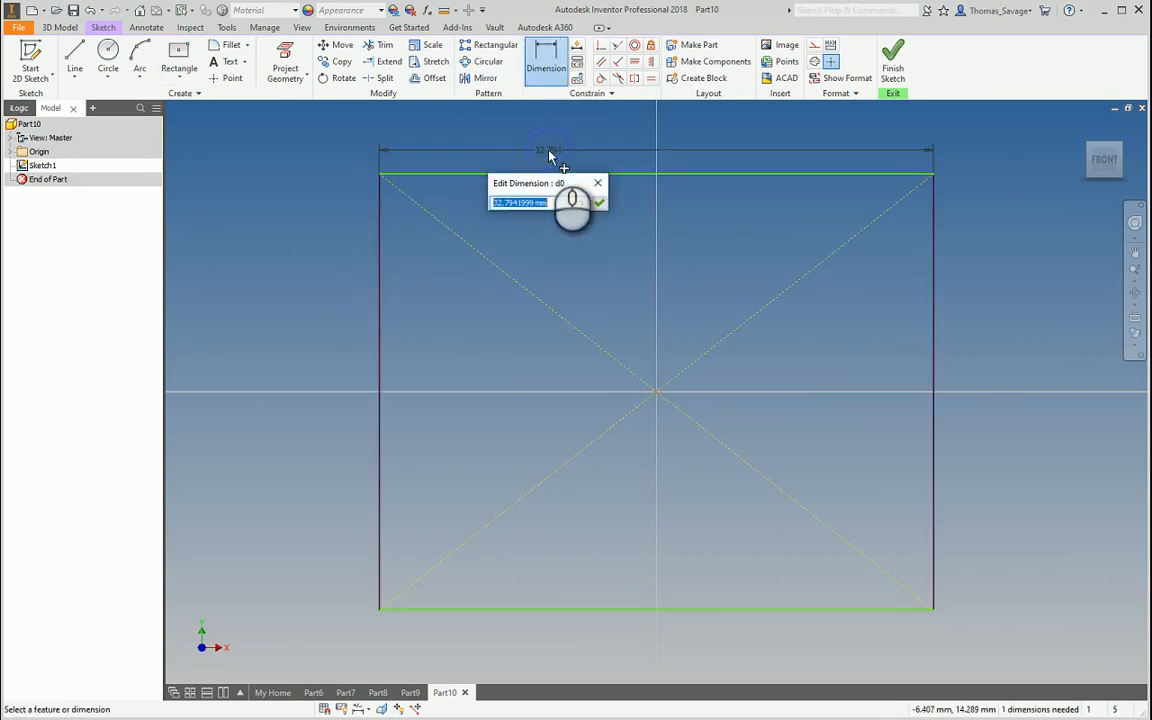
type("200")
key("Return")
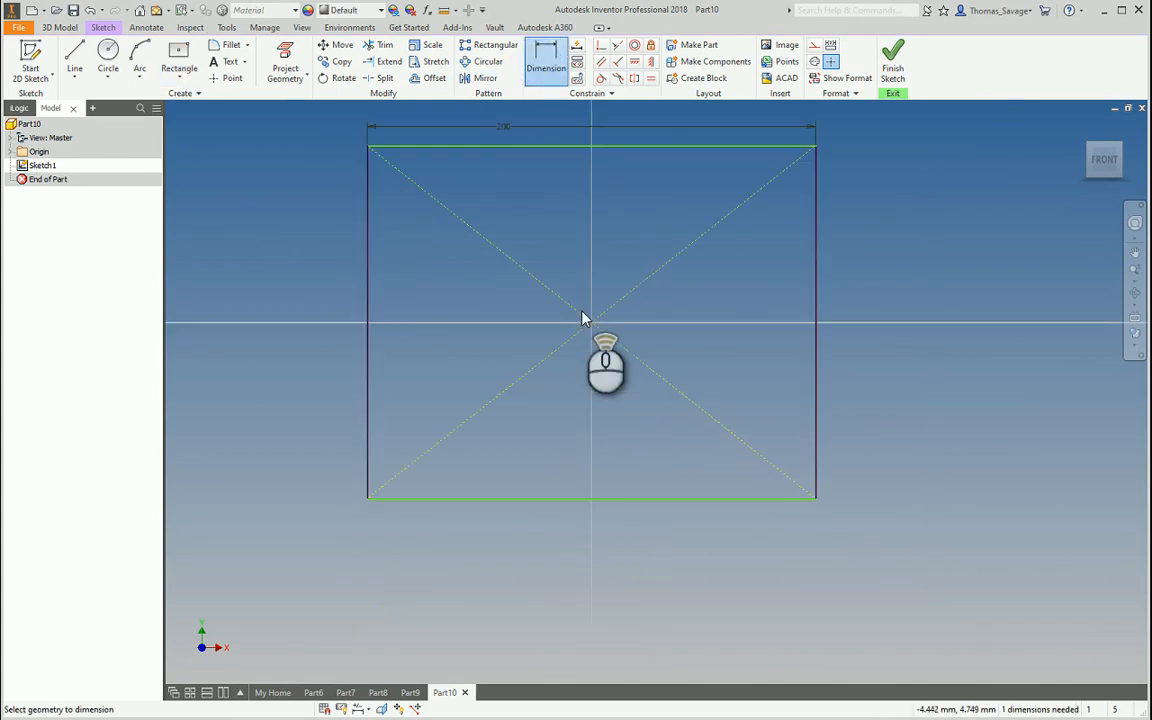
left_click(367, 220)
left_click(348, 222)
type("200")
key("Return")
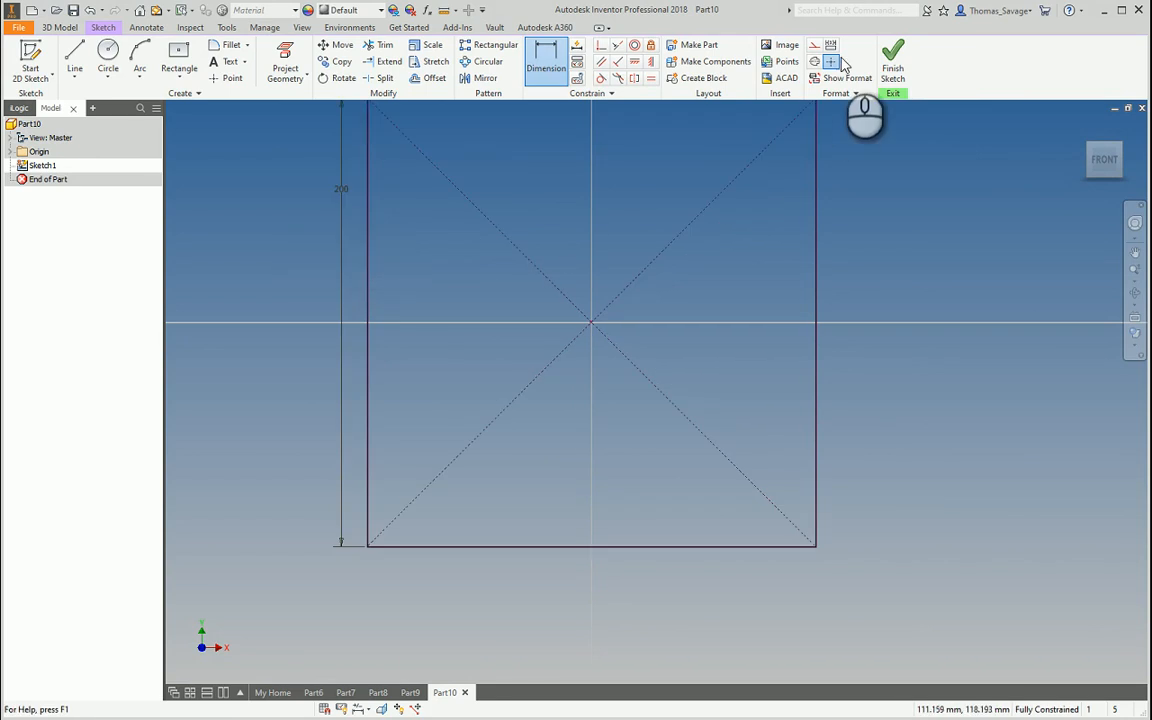
Extrude the square into a plate and apply the Technical Illustration visual style
left_click(893, 62)
left_click(75, 58)
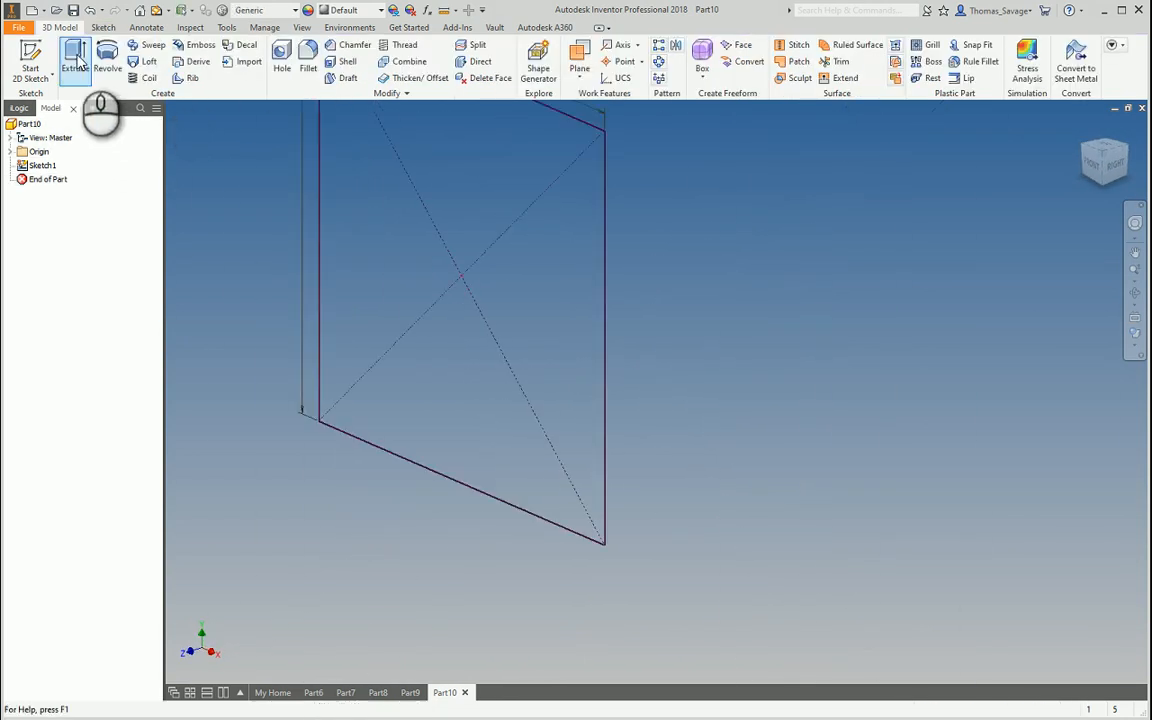
left_click(315, 273)
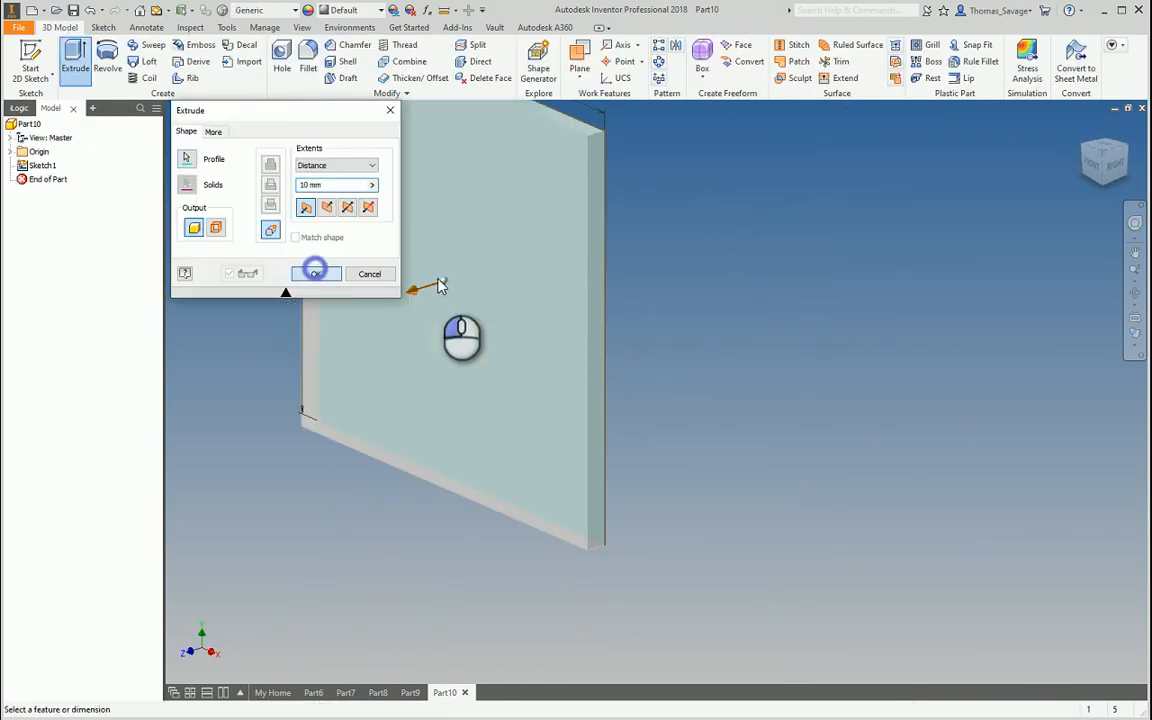
left_click(1130, 346)
left_click(1068, 520)
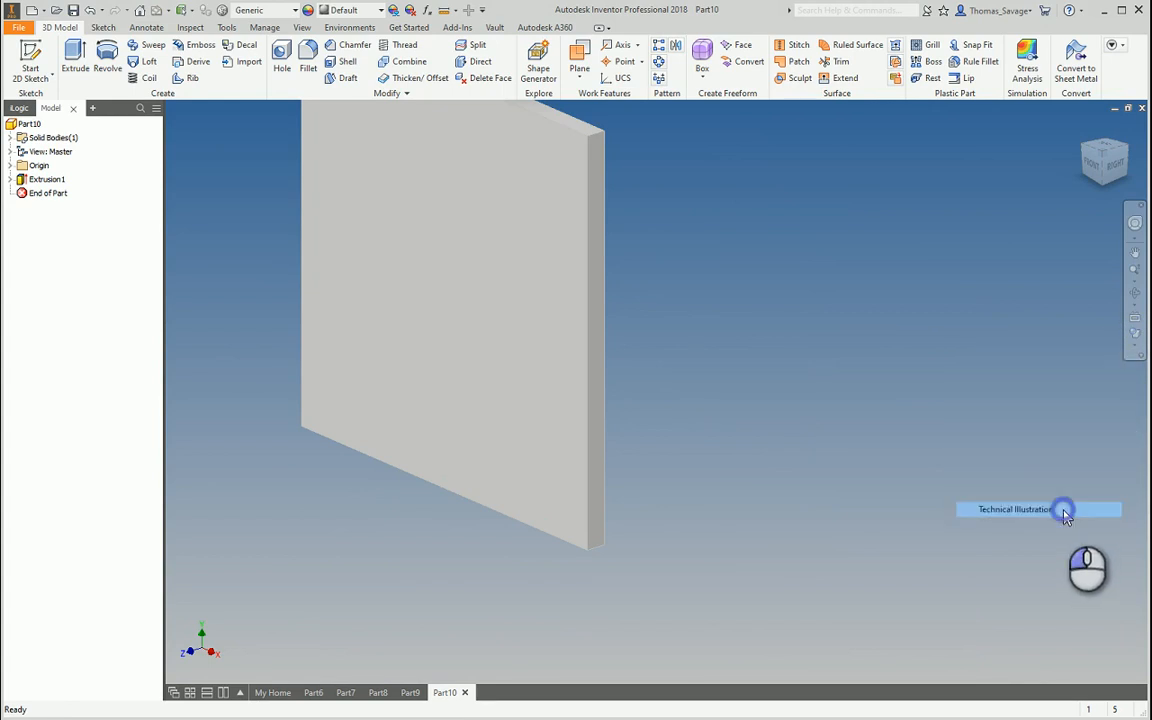
Draw a small centre-point rectangle near the top-left of the plate's front face
left_click(30, 60)
left_click(563, 340)
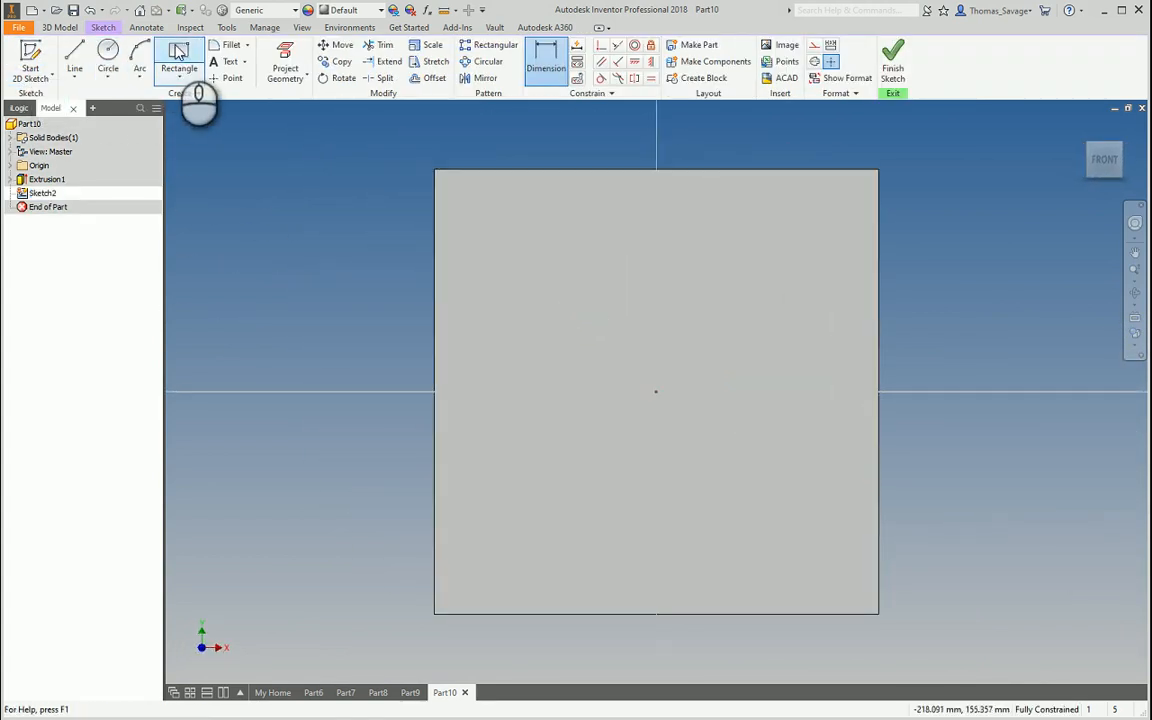
left_click(178, 52)
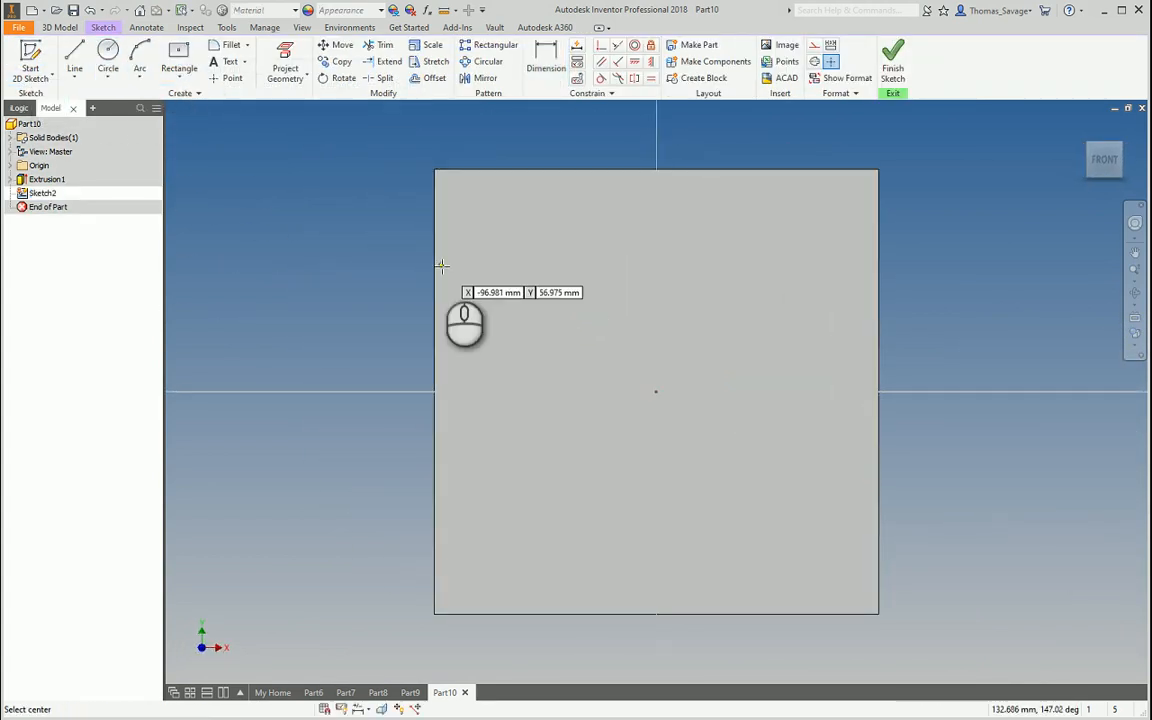
left_click(512, 240)
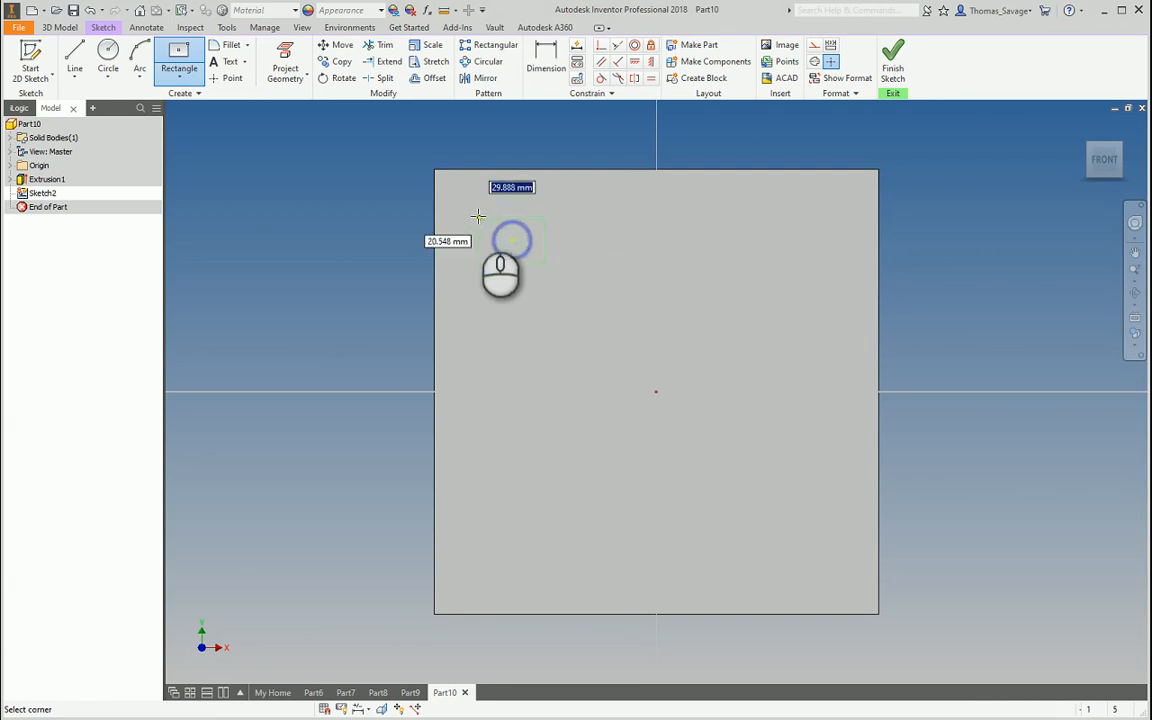
left_click(475, 214)
Dimension the small rectangle to a 35 × 35 mm square
left_click(547, 60)
left_click(522, 214)
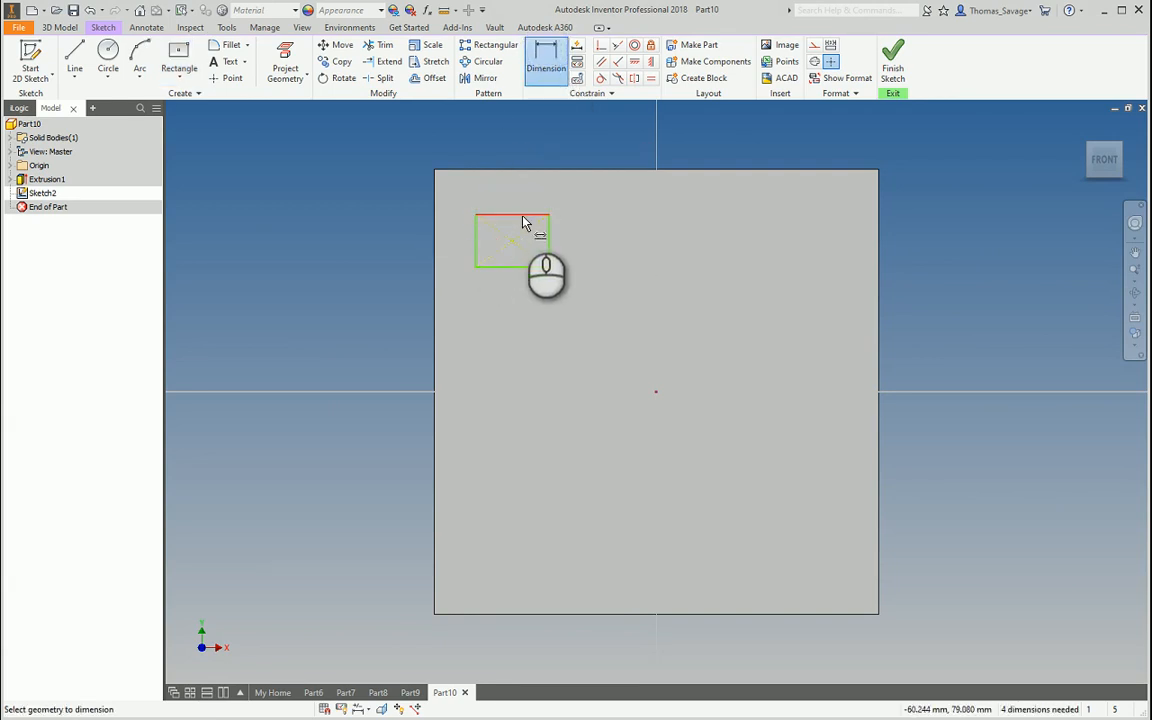
left_click(520, 202)
type("35")
key("Return")
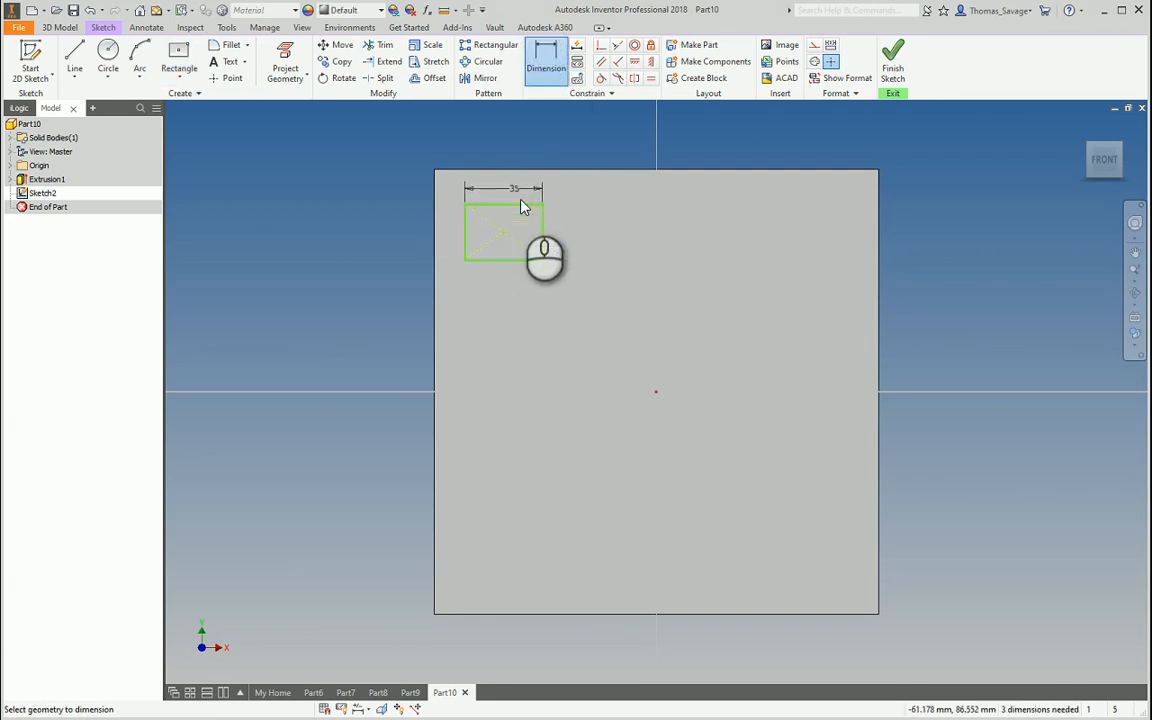
left_click(542, 230)
left_click(557, 232)
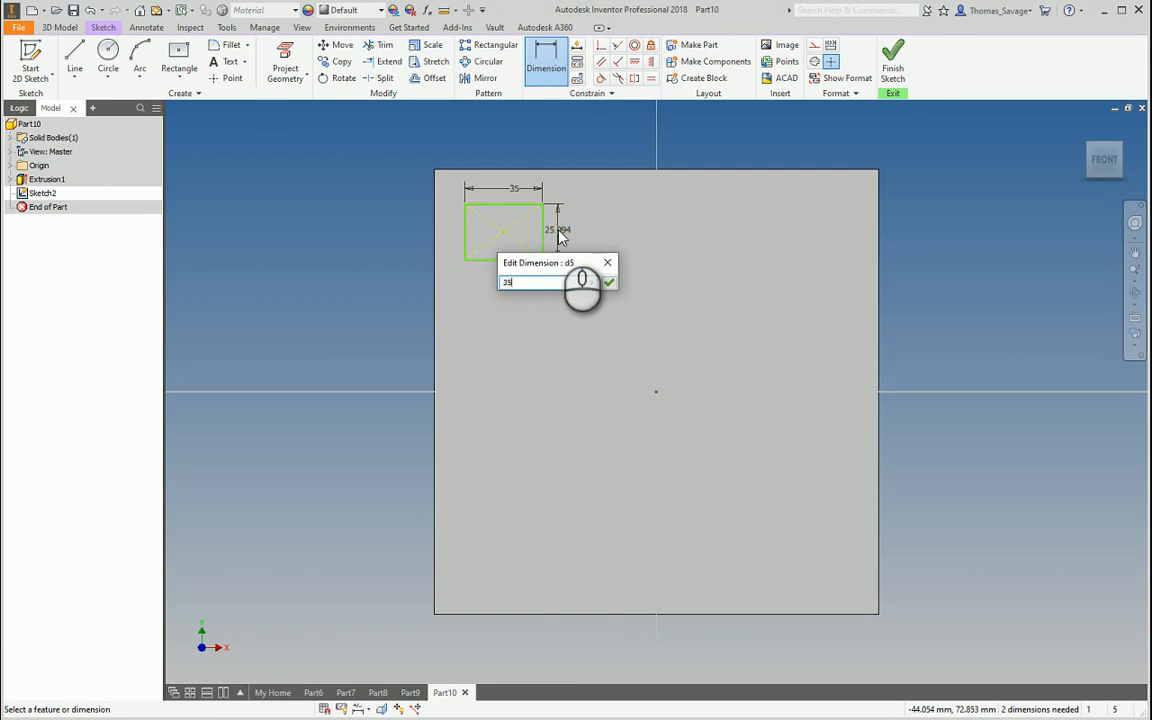
type("35")
key("Return")
Locate the square 15 mm from the plate's top and left edges
left_click(511, 205)
left_click(510, 178)
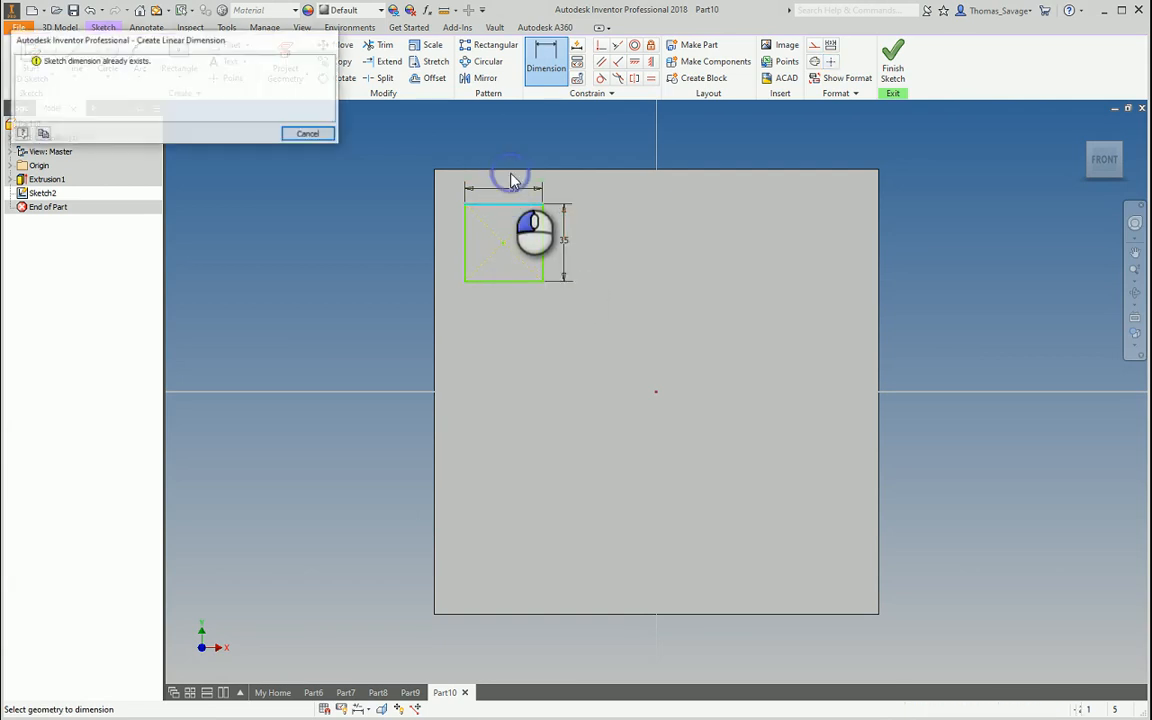
key("Escape")
key("Escape")
left_click(541, 59)
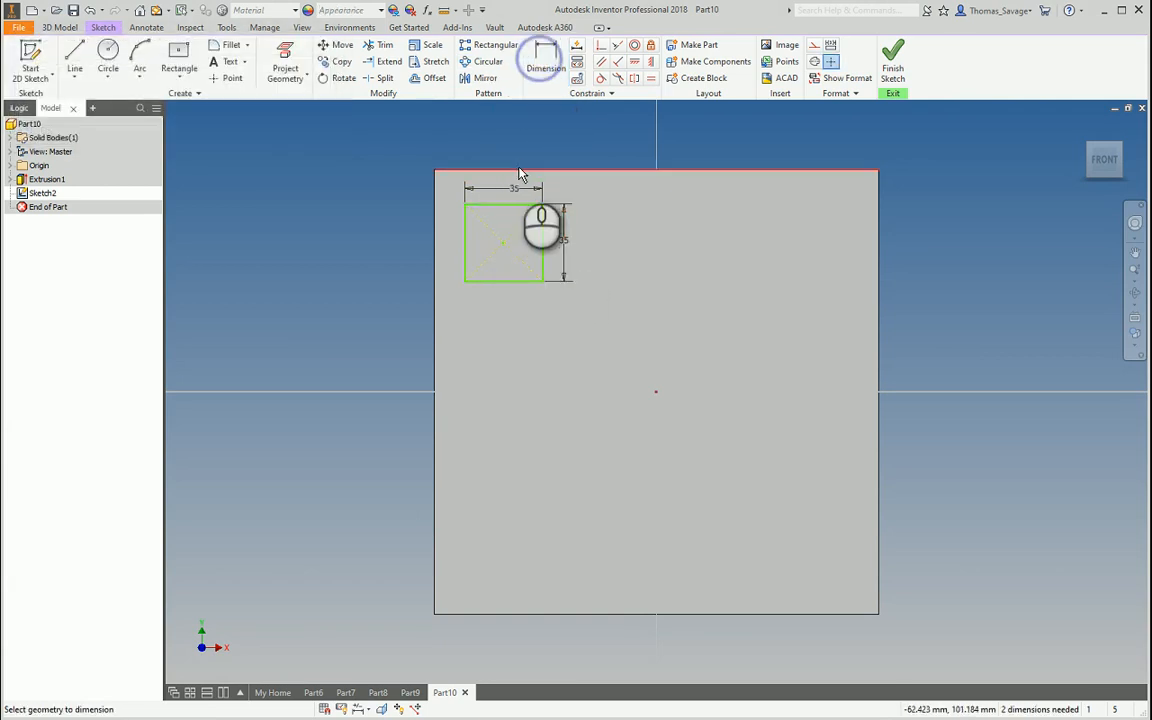
left_click(517, 169)
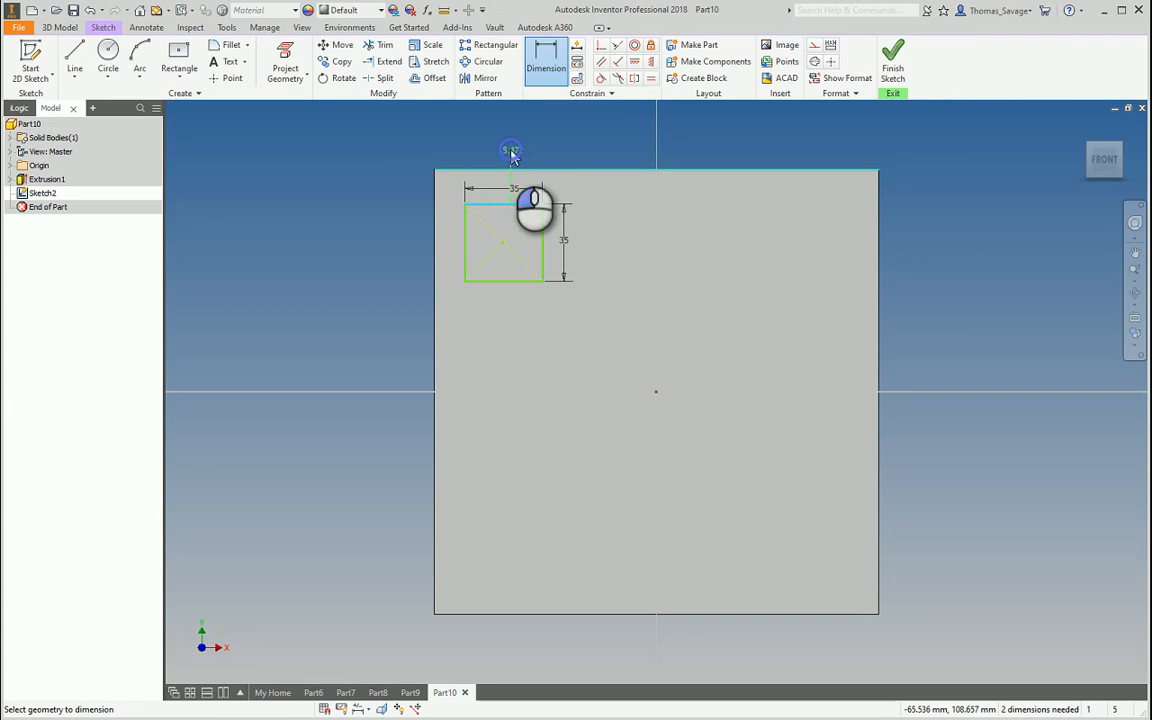
left_click(510, 153)
key("Return")
left_click(466, 232)
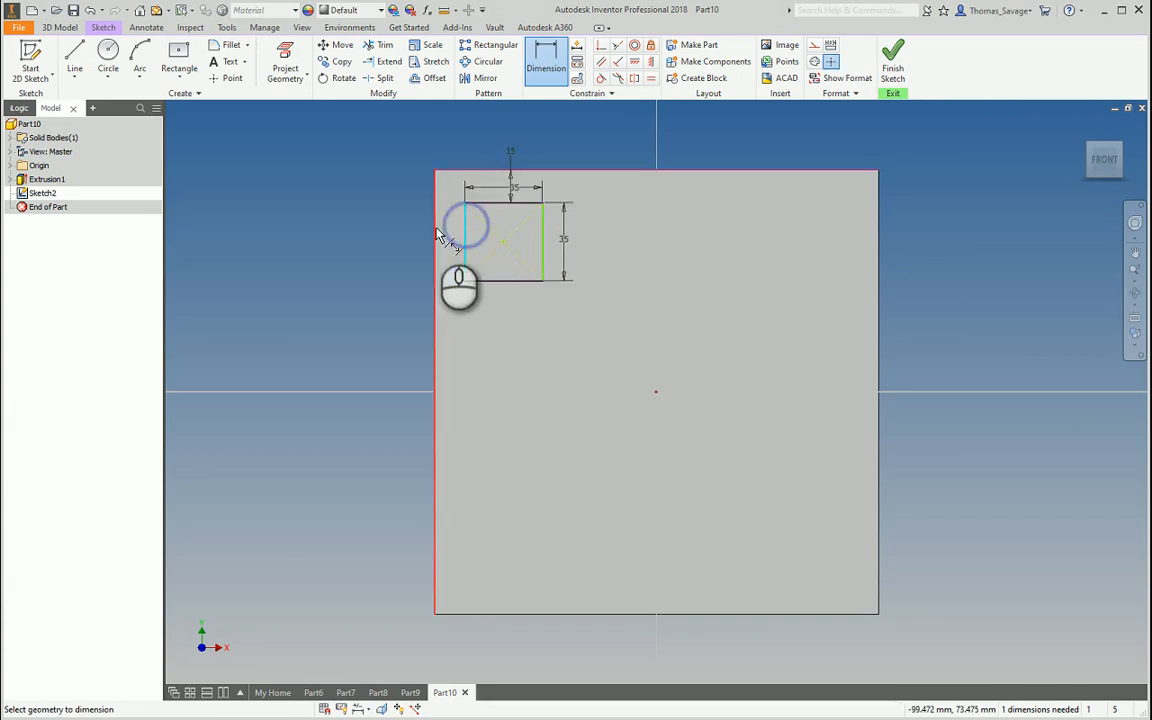
left_click(436, 226)
left_click(479, 347)
Place the square 15 mm from the left edge and sketch a circle centred on the plate's left edge
type("15")
key("Return")
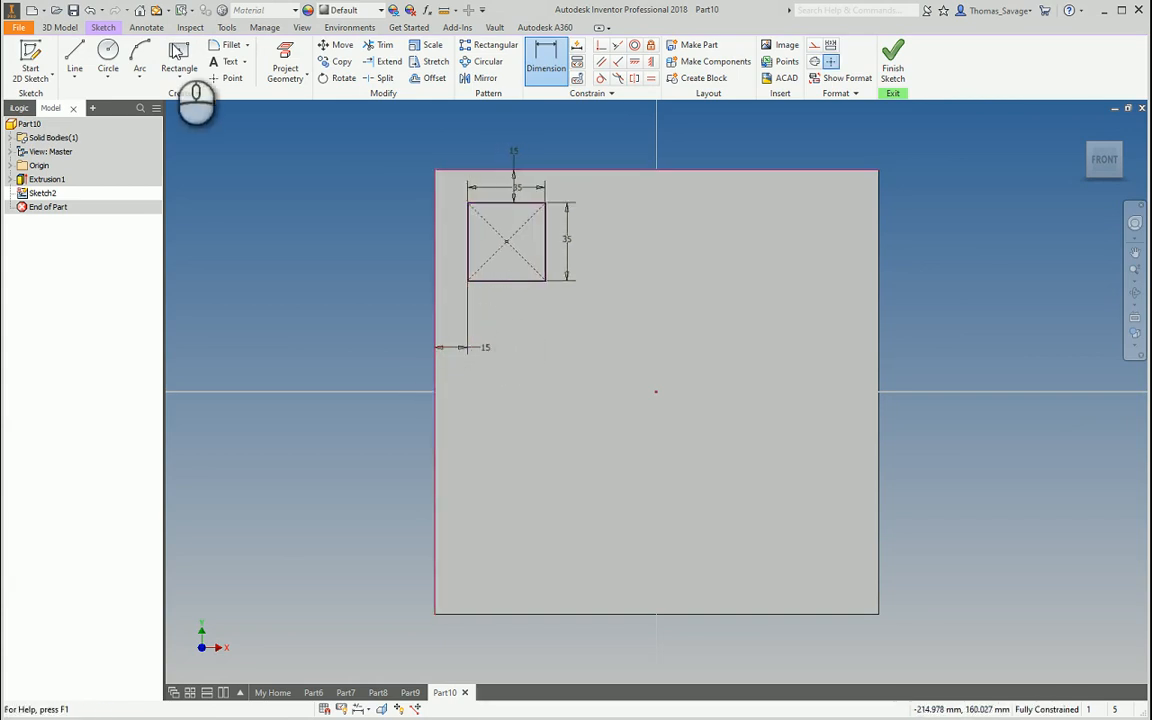
left_click(108, 58)
middle_click_drag(424, 417, 441, 321)
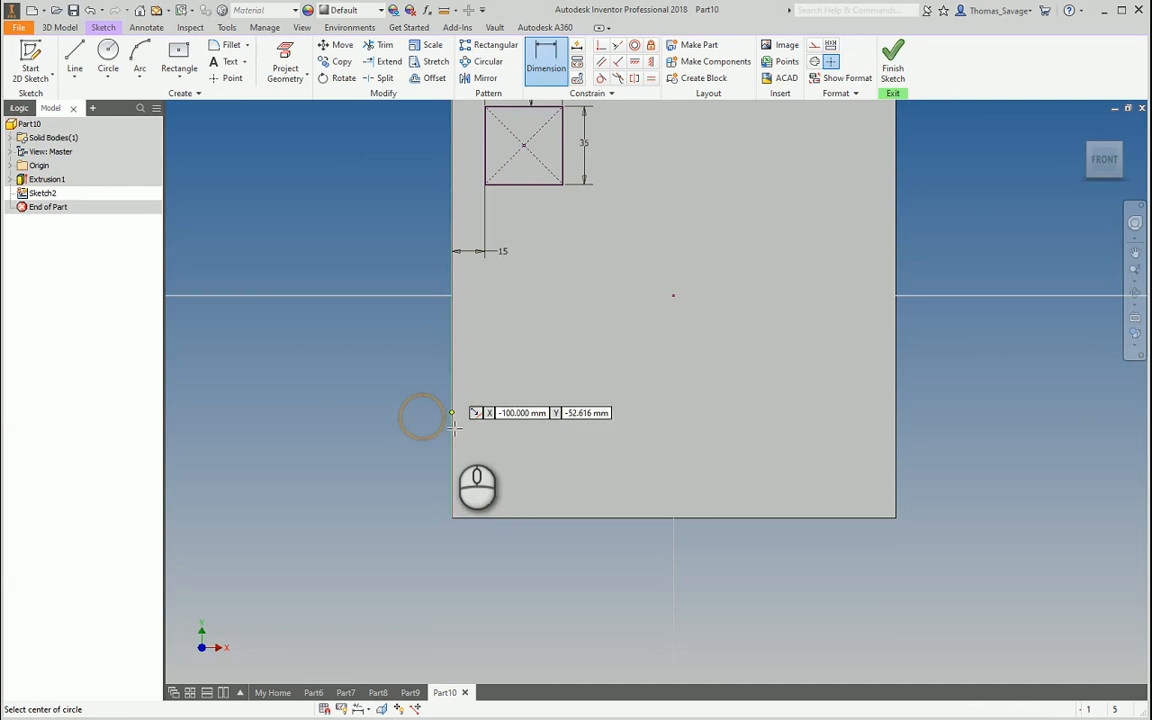
left_click(453, 450)
left_click(415, 404)
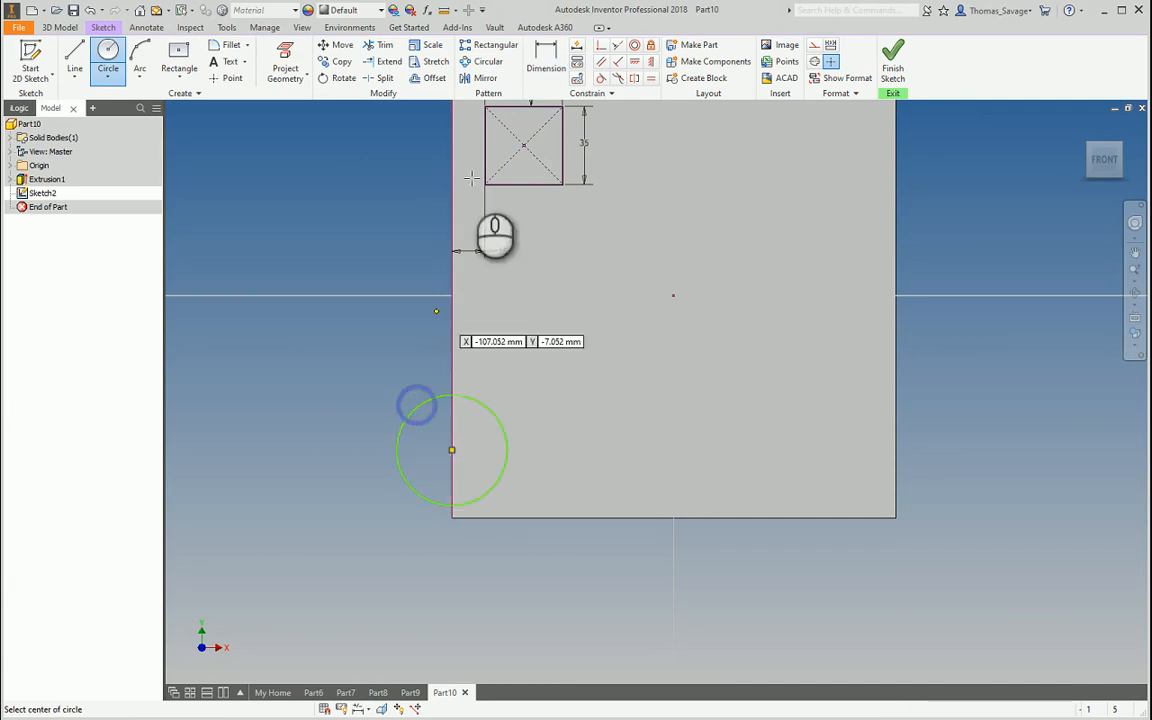
Dimension the corner circle to a 50 mm diameter
left_click(546, 58)
left_click(413, 407)
left_click(392, 392)
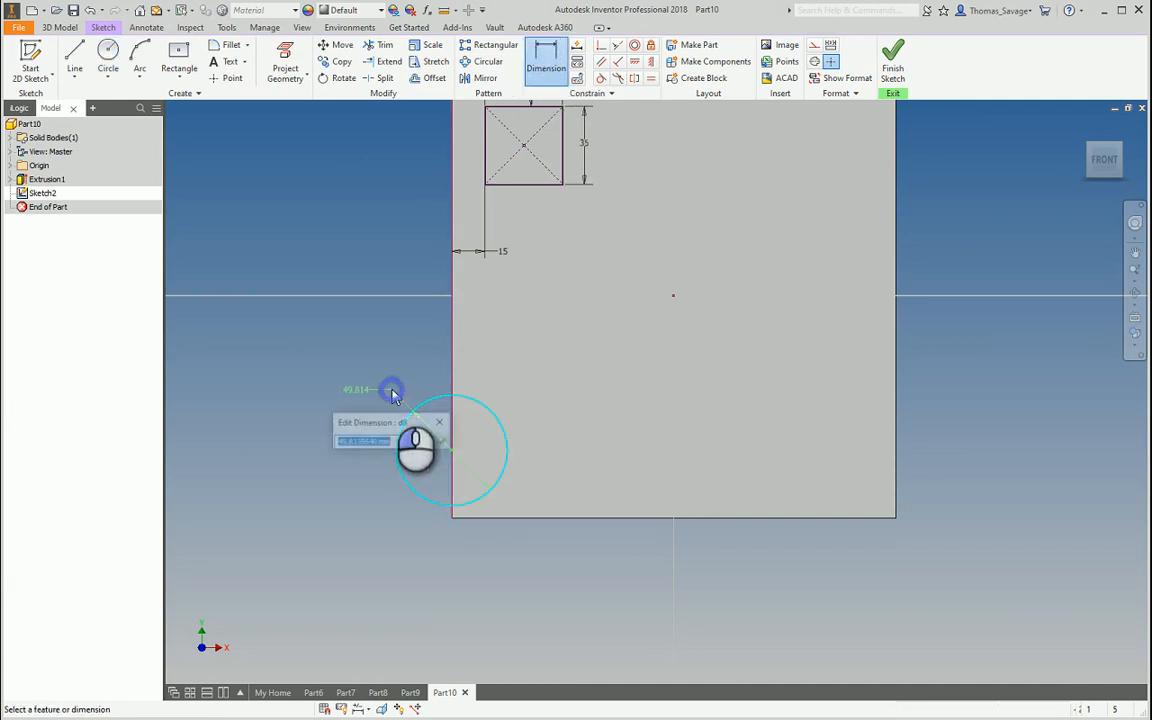
type("50")
key("Return")
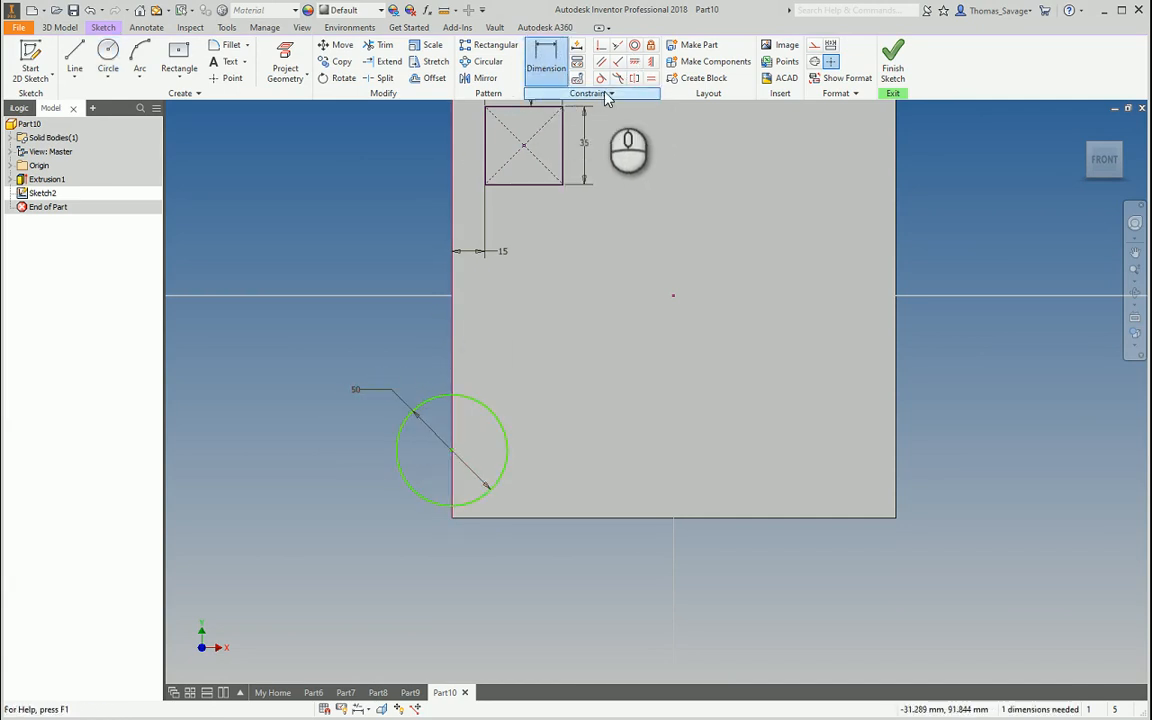
Make the circle tangent to the plate's bottom edge and finish the sketch
left_click(600, 78)
left_click(472, 494)
left_click(480, 521)
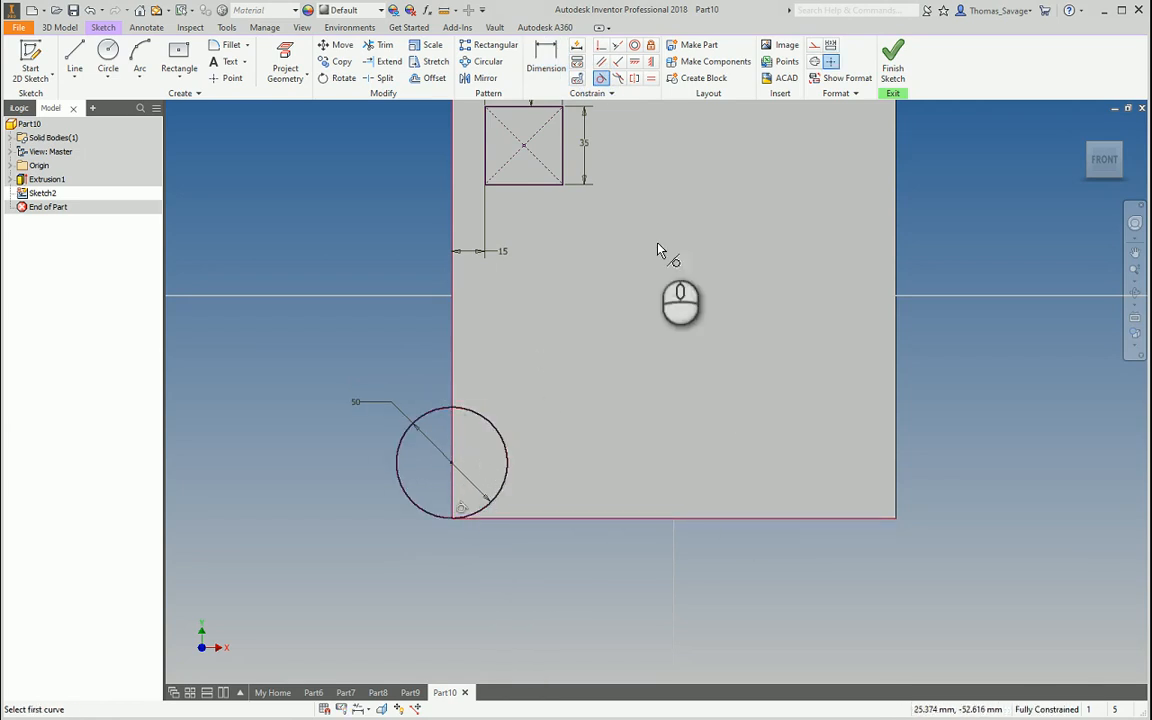
left_click(893, 62)
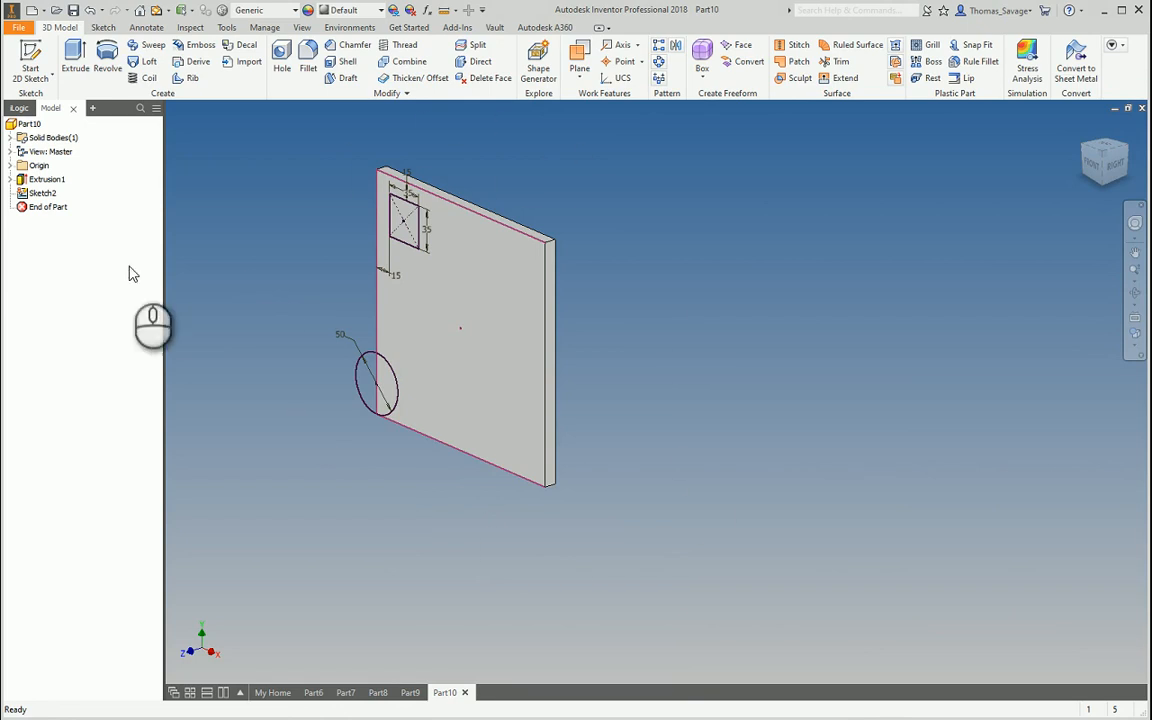
Show the YZ Plane from the part's origin features and view the model from the front
left_click(10, 165)
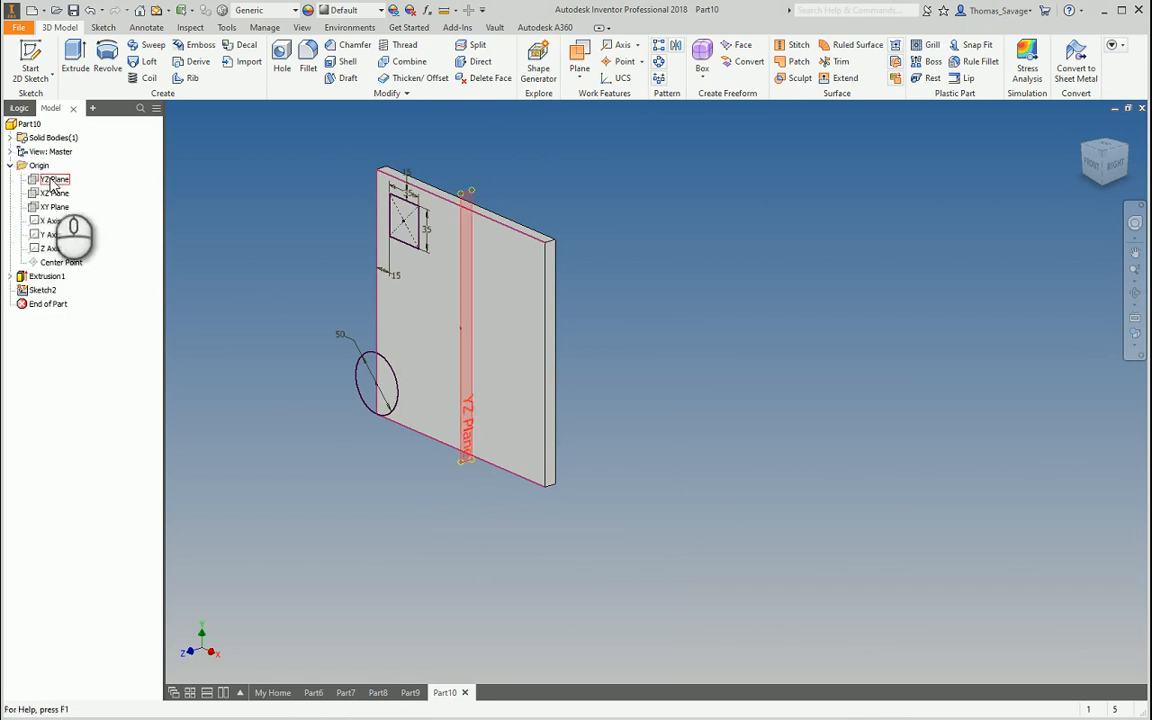
right_click(54, 182)
left_click(88, 263)
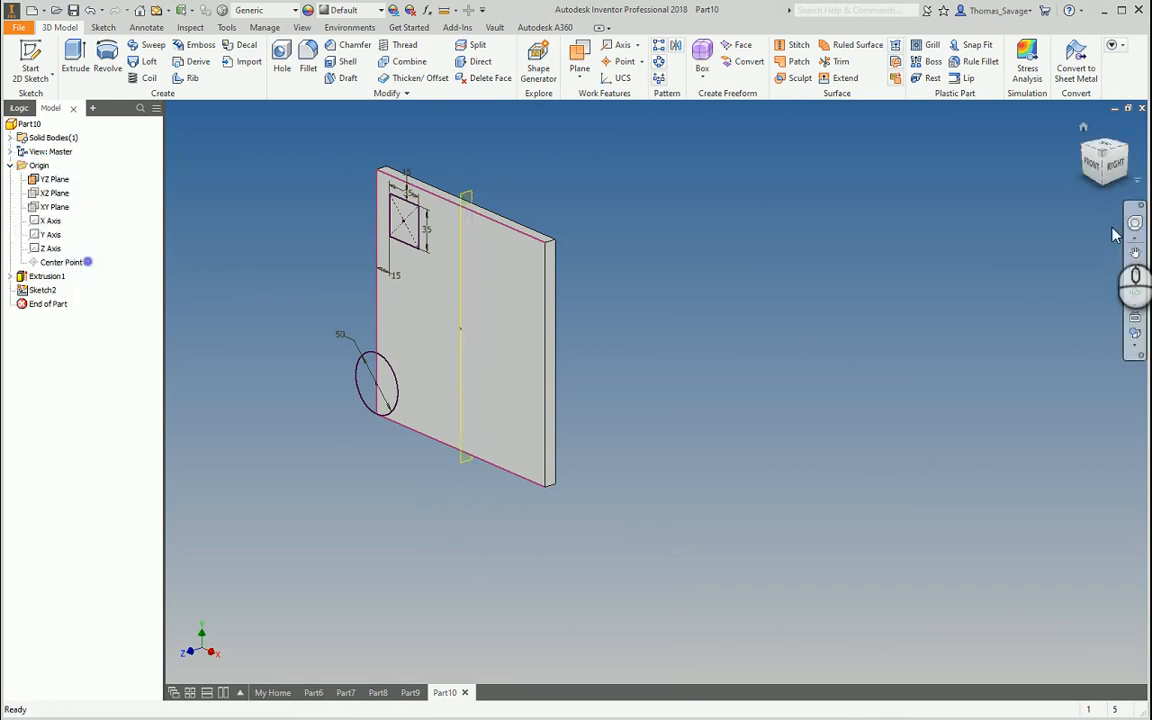
left_click(1090, 168)
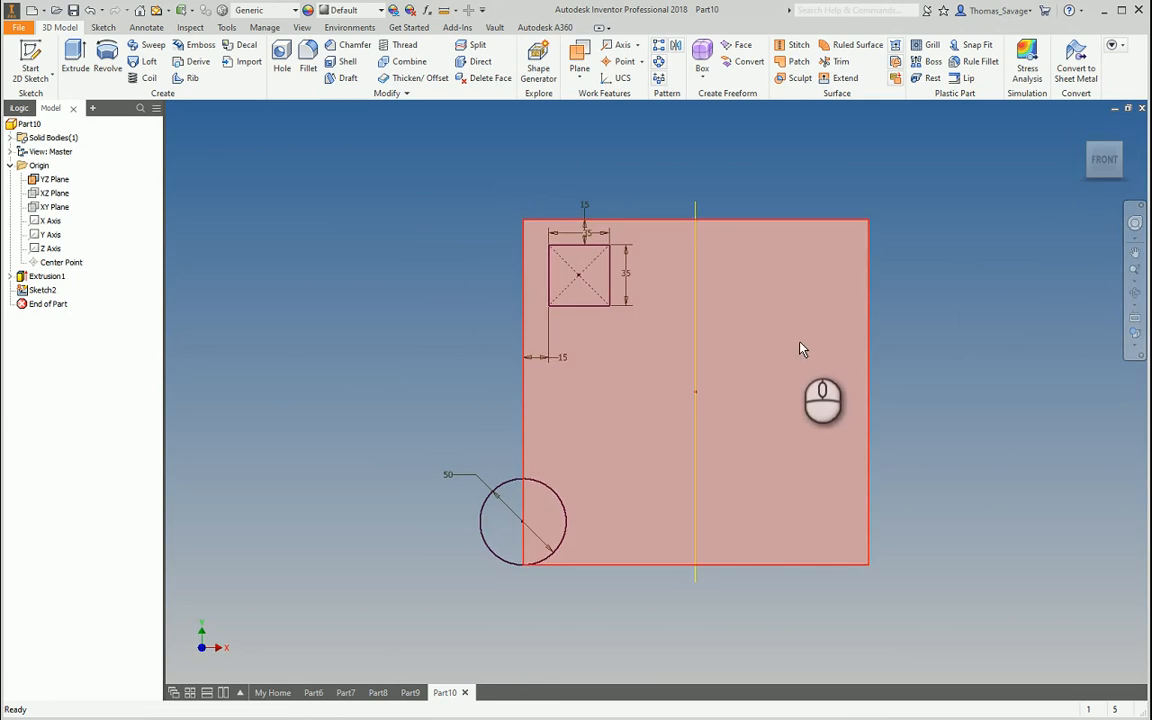
left_click(82, 57)
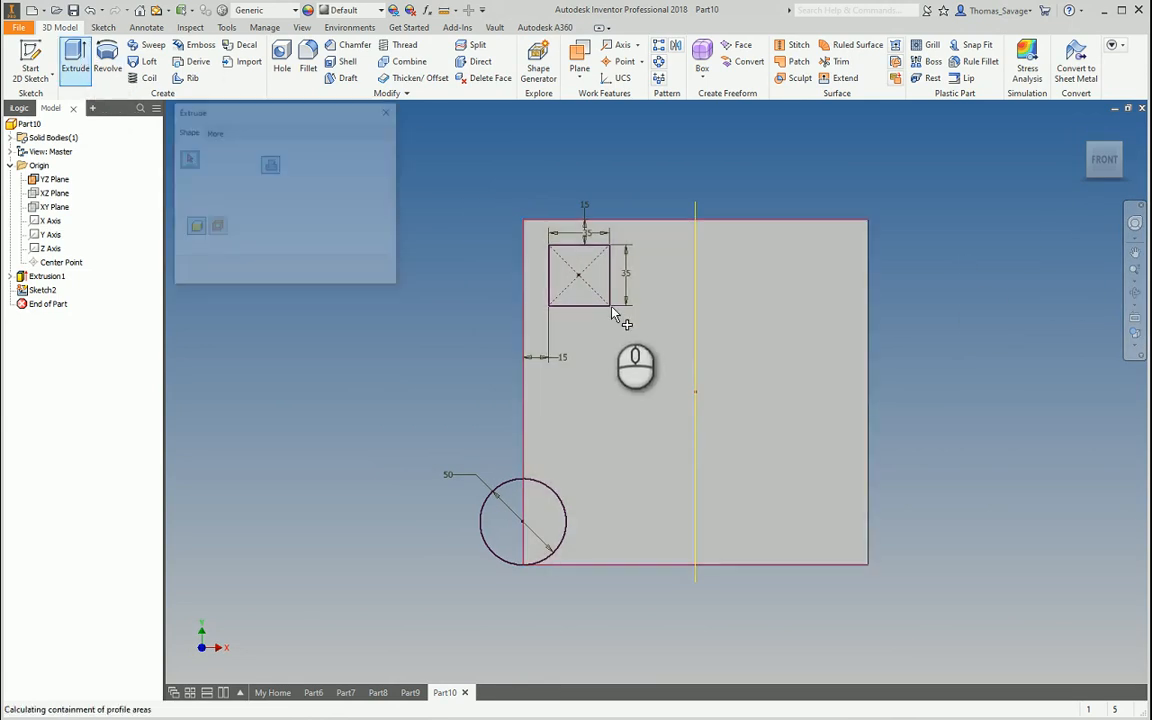
Extrude the 35 mm square profile as a cut through the plate
left_click(578, 285)
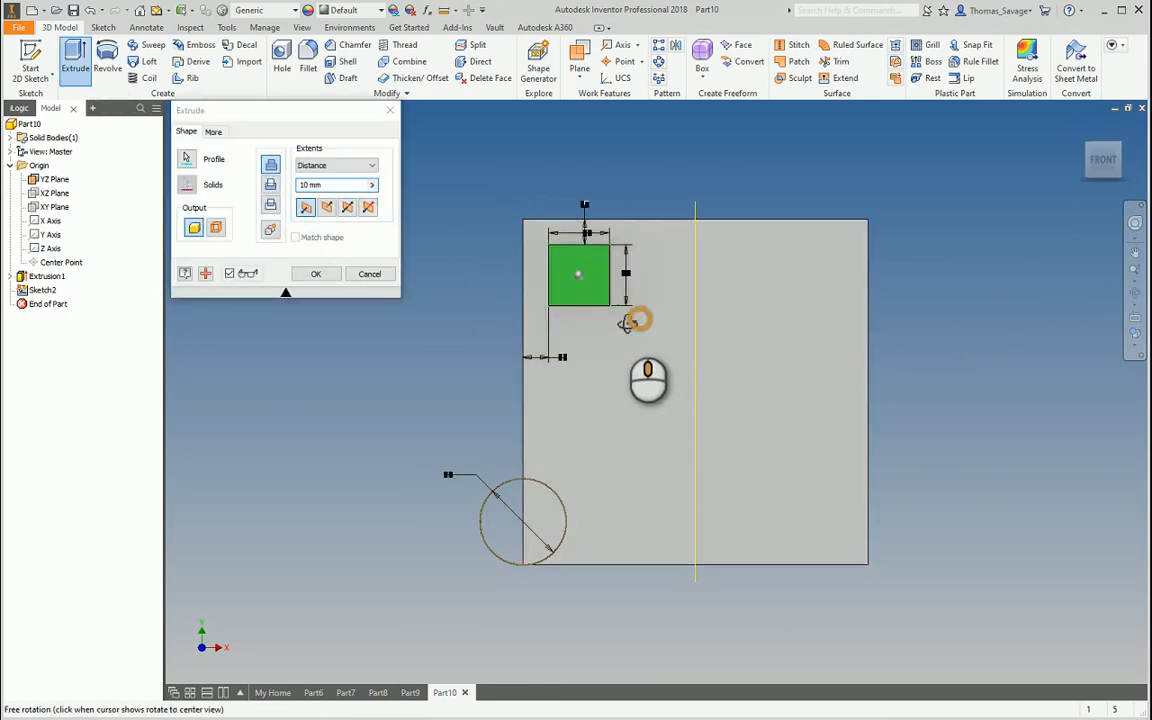
left_click(270, 184)
left_click(312, 273)
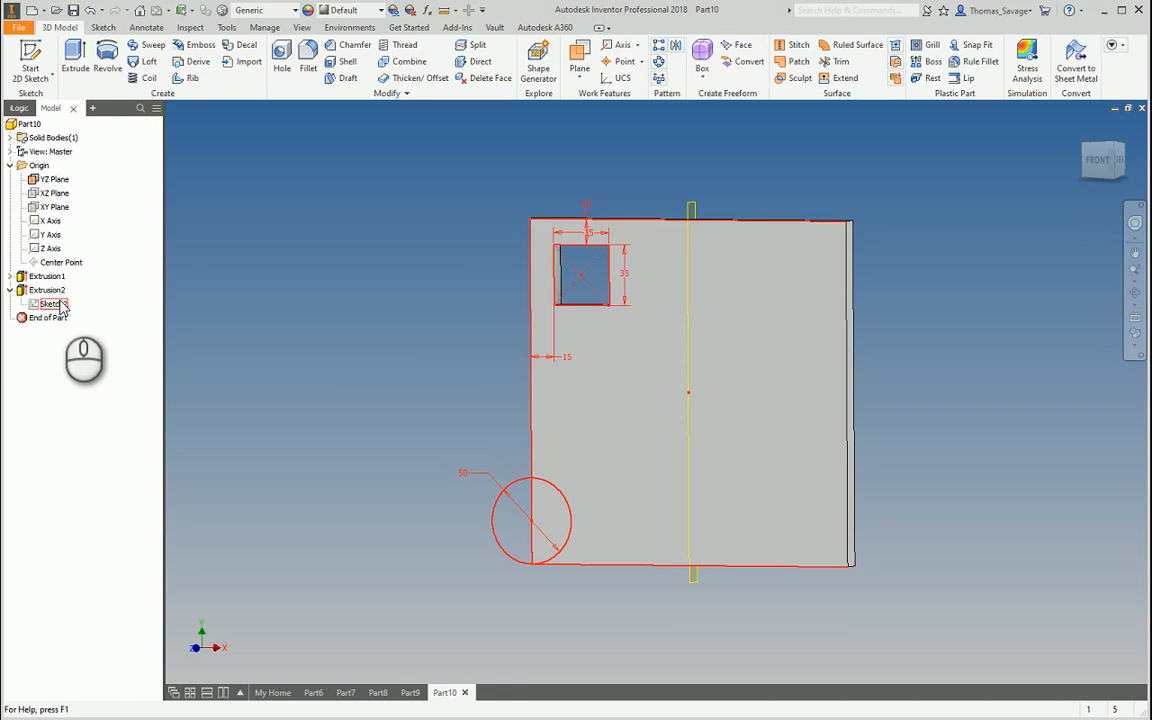
Share Sketch2 so its circle can be reused, and view the part from the front
right_click(60, 306)
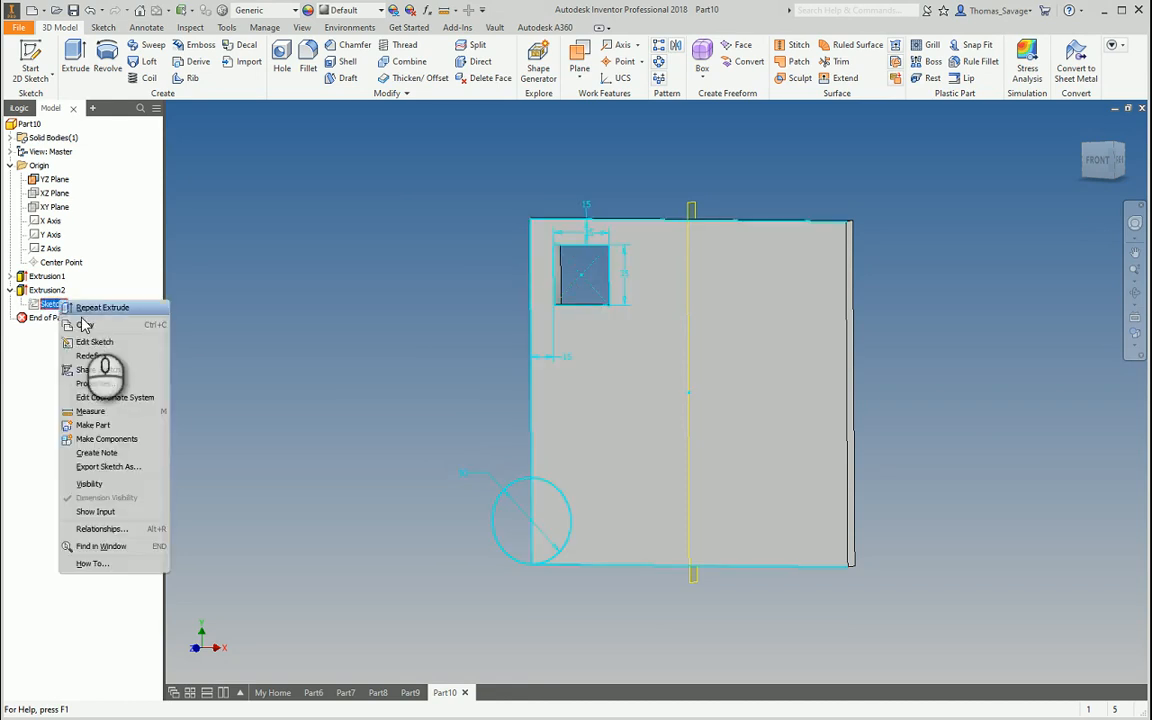
left_click(112, 371)
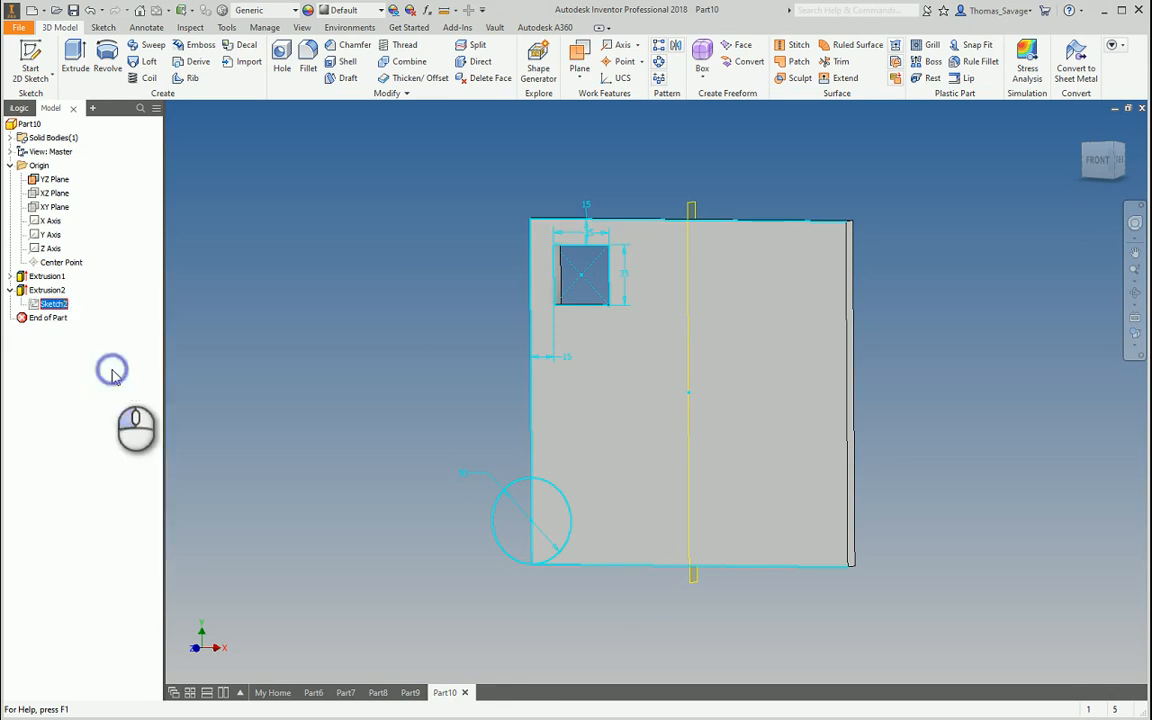
left_click(1100, 163)
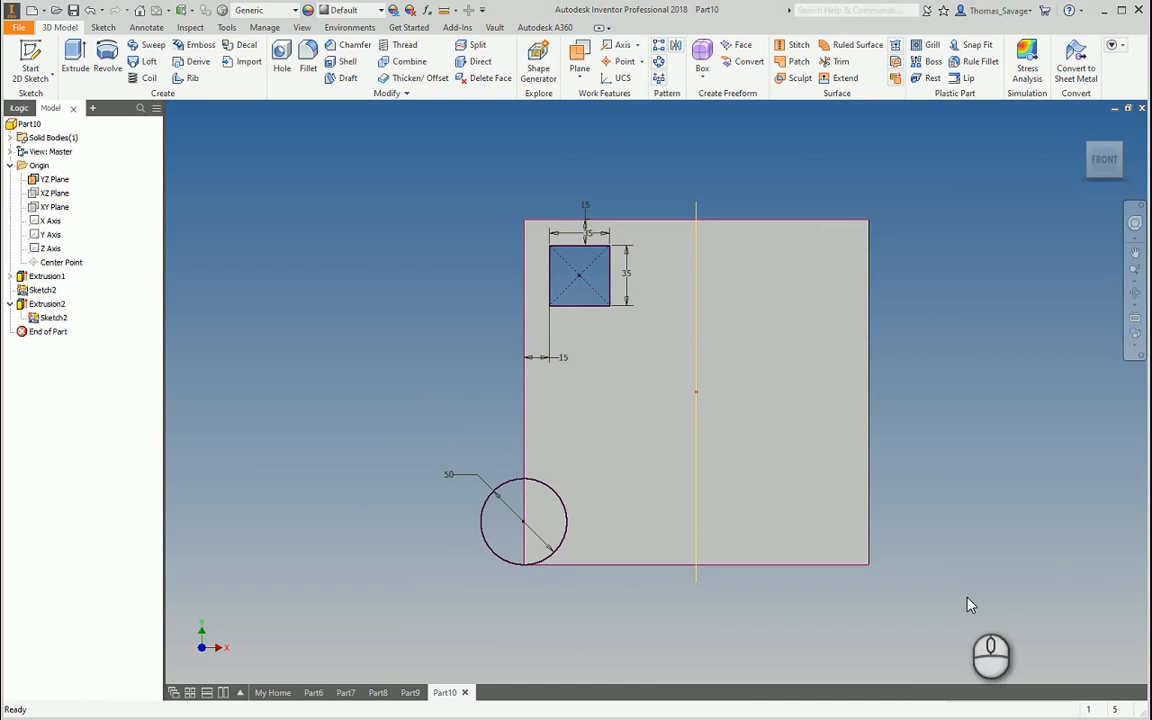
left_click(56, 290)
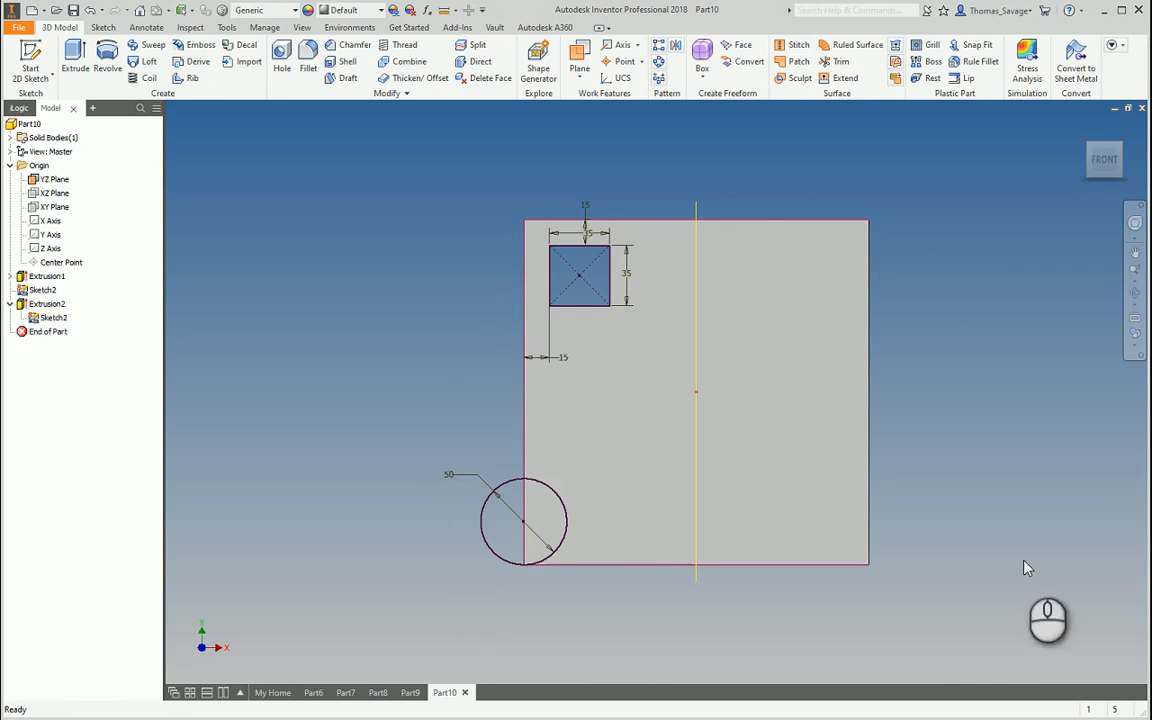
left_click(76, 58)
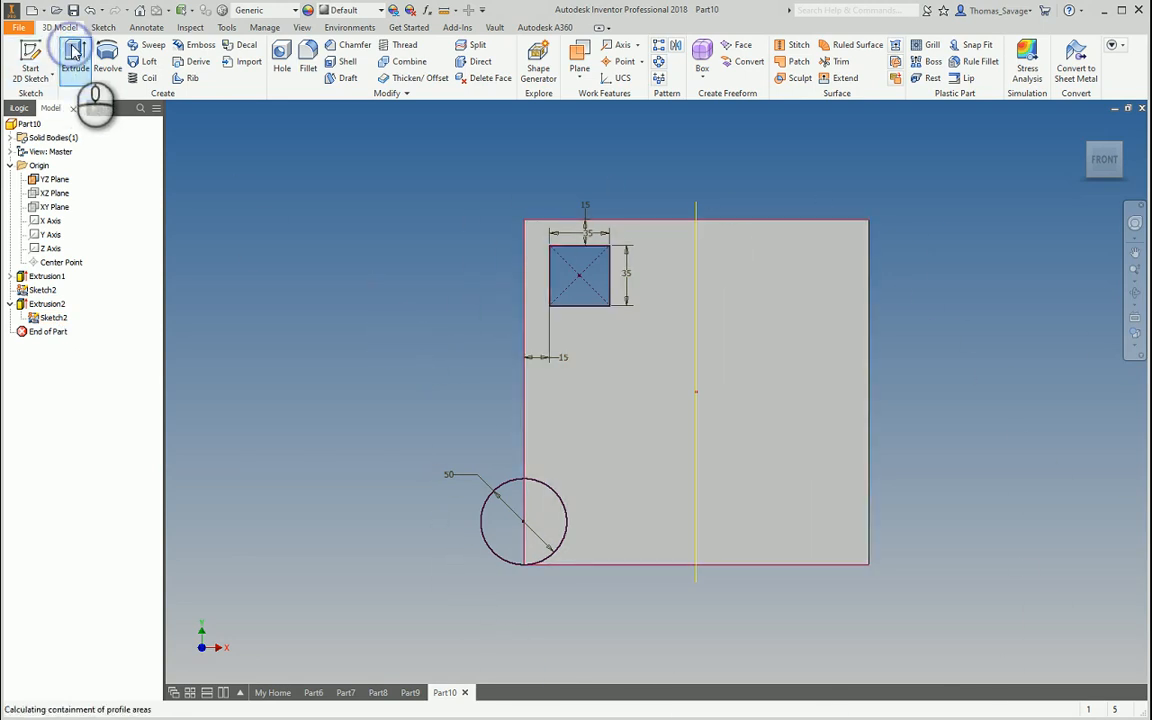
Extrude the 50 mm circle 10 mm, flipped into the plate, joined as a rounded lobe
left_click(503, 538)
middle_click_drag(640, 512, 648, 440, "shift")
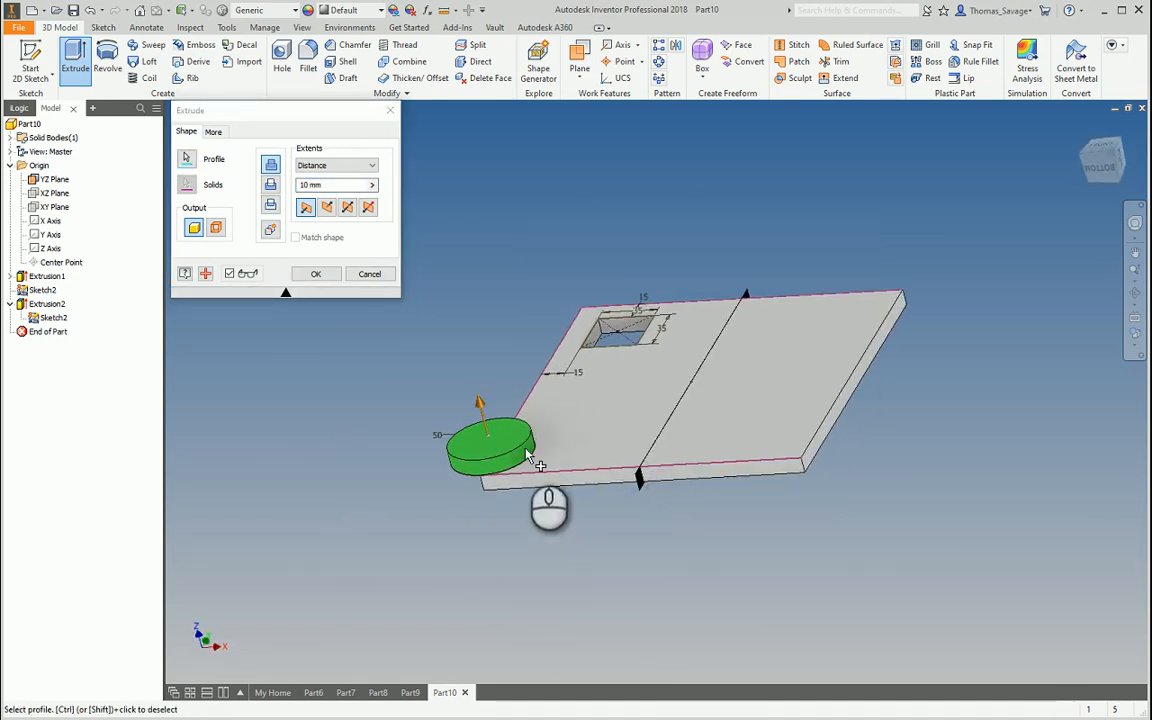
left_click(328, 208)
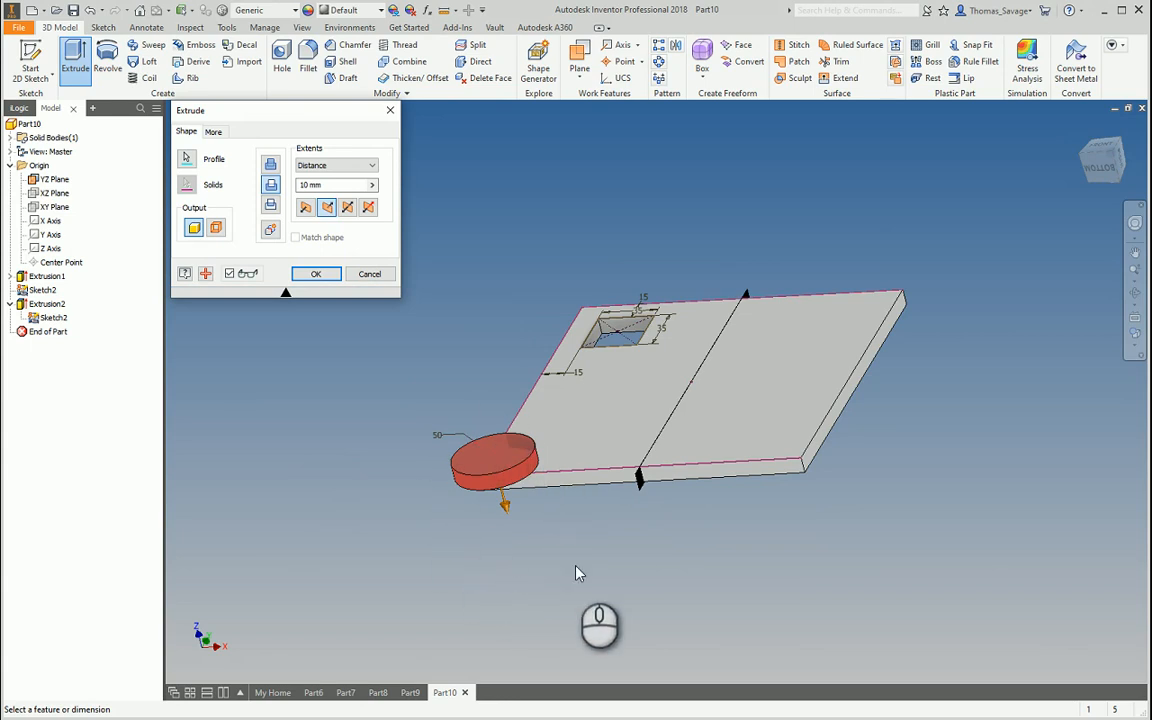
left_click(270, 165)
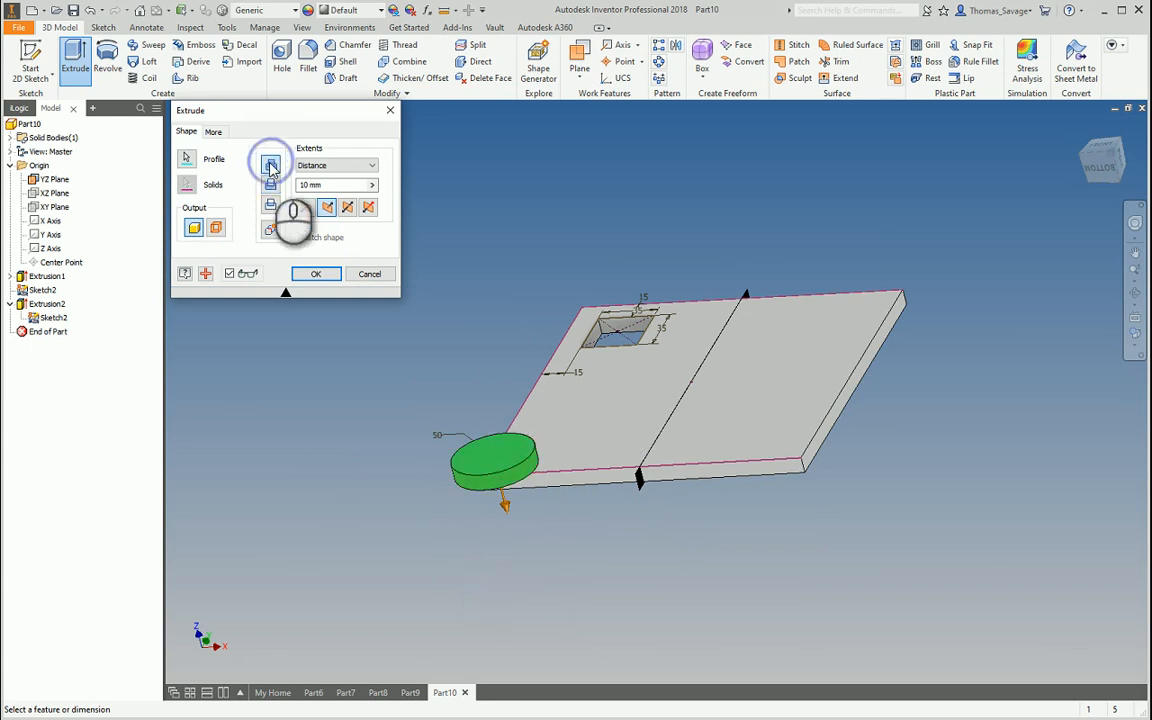
left_click(272, 186)
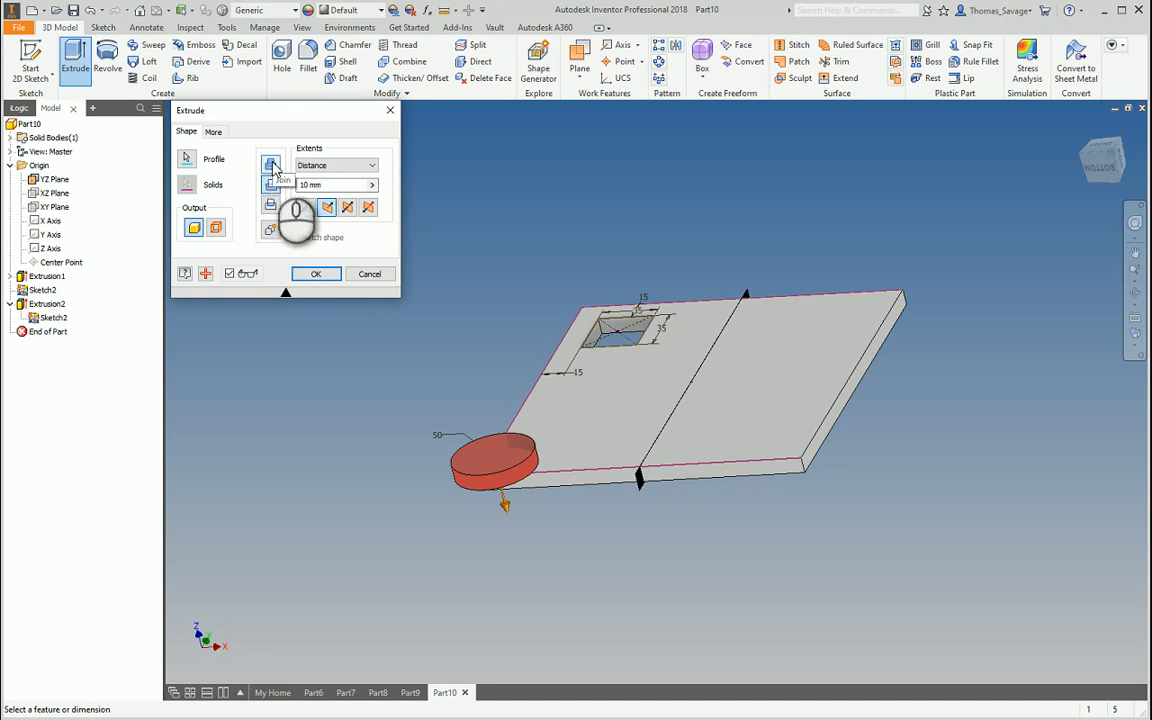
left_click(272, 166)
middle_click_drag(589, 537, 610, 578, "shift")
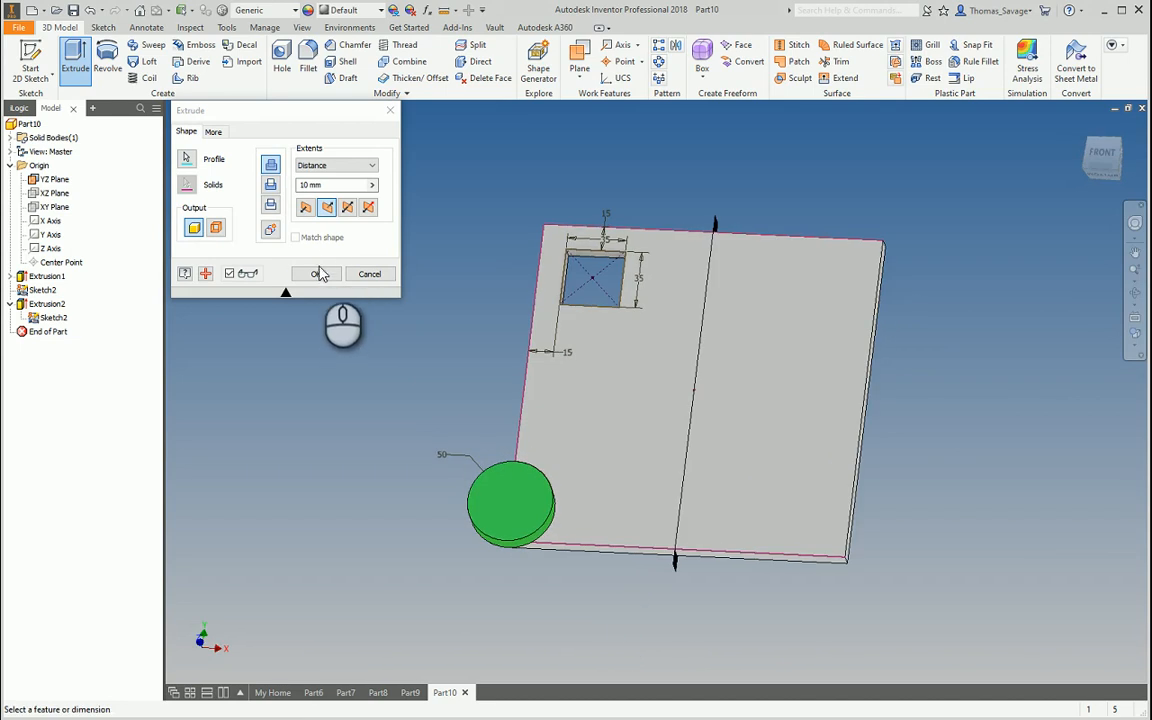
left_click(316, 274)
middle_click_drag(620, 452, 637, 438, "shift")
middle_click_drag(823, 378, 783, 381)
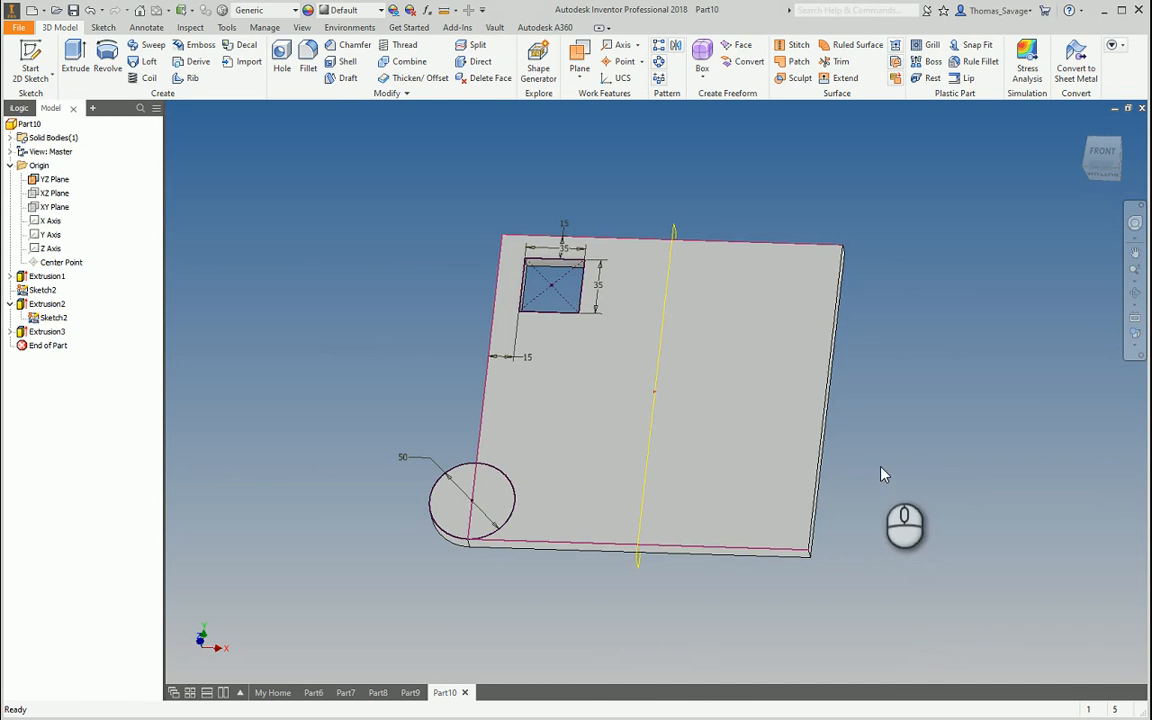
Turn off Sketch2's visibility and orbit the part back toward the front view
right_click(56, 317)
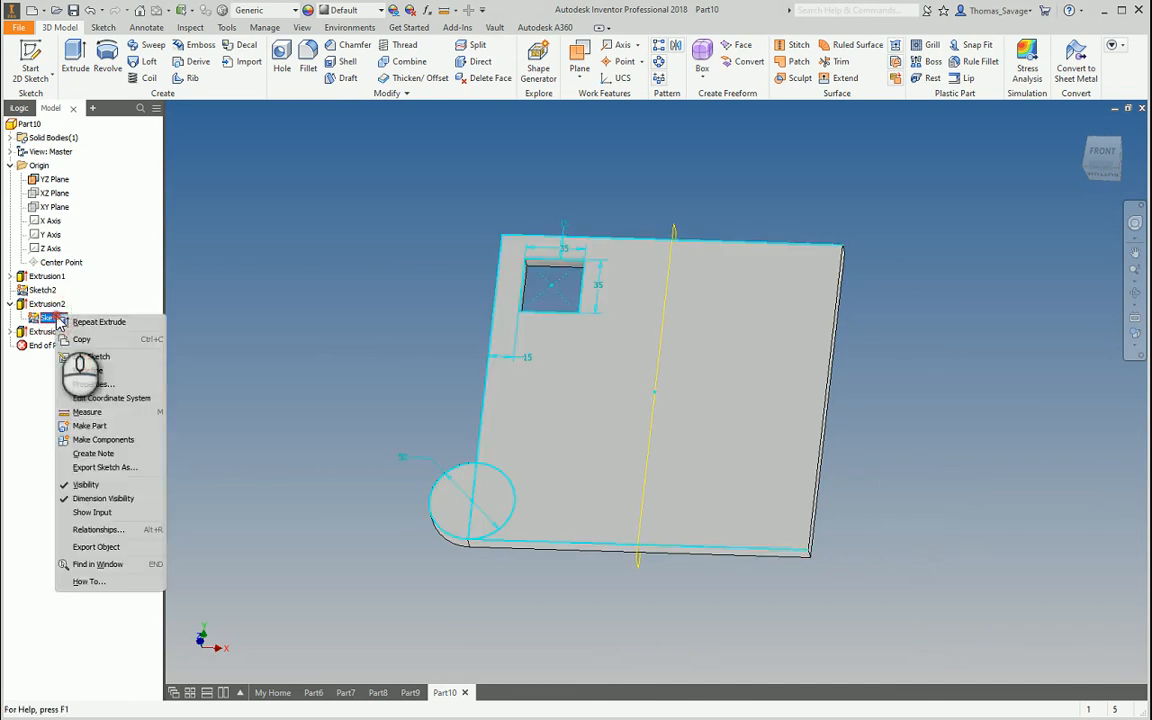
left_click(110, 485)
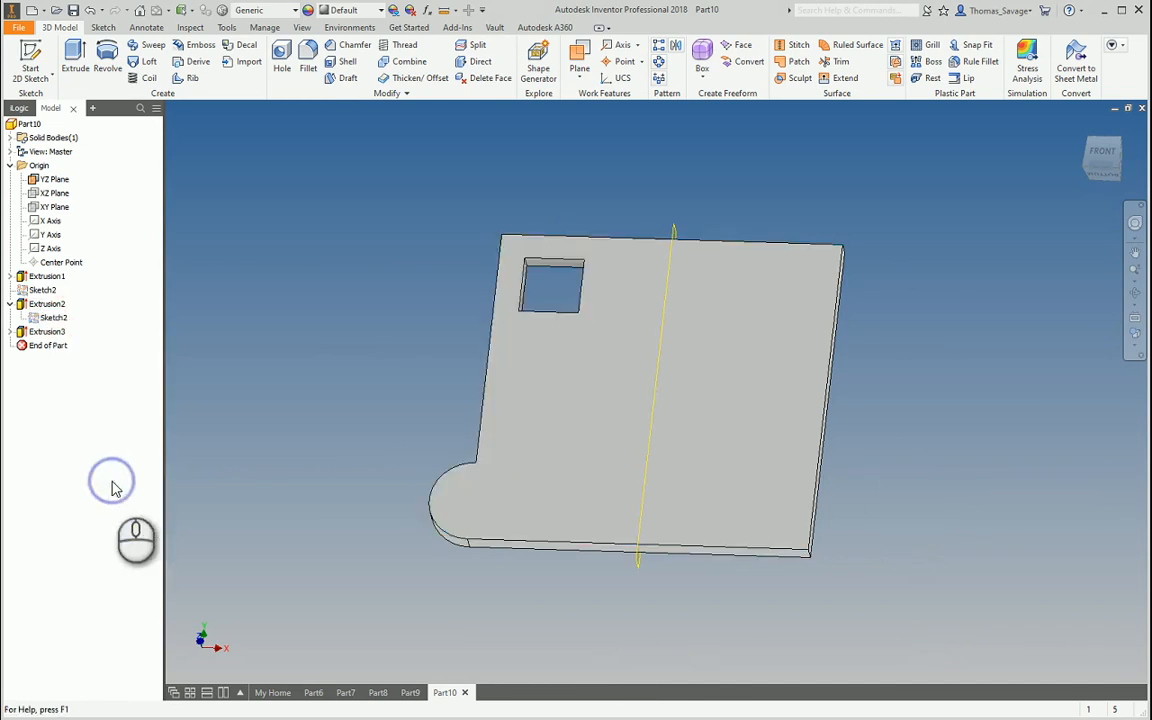
middle_click_drag(815, 272, 620, 135, "shift")
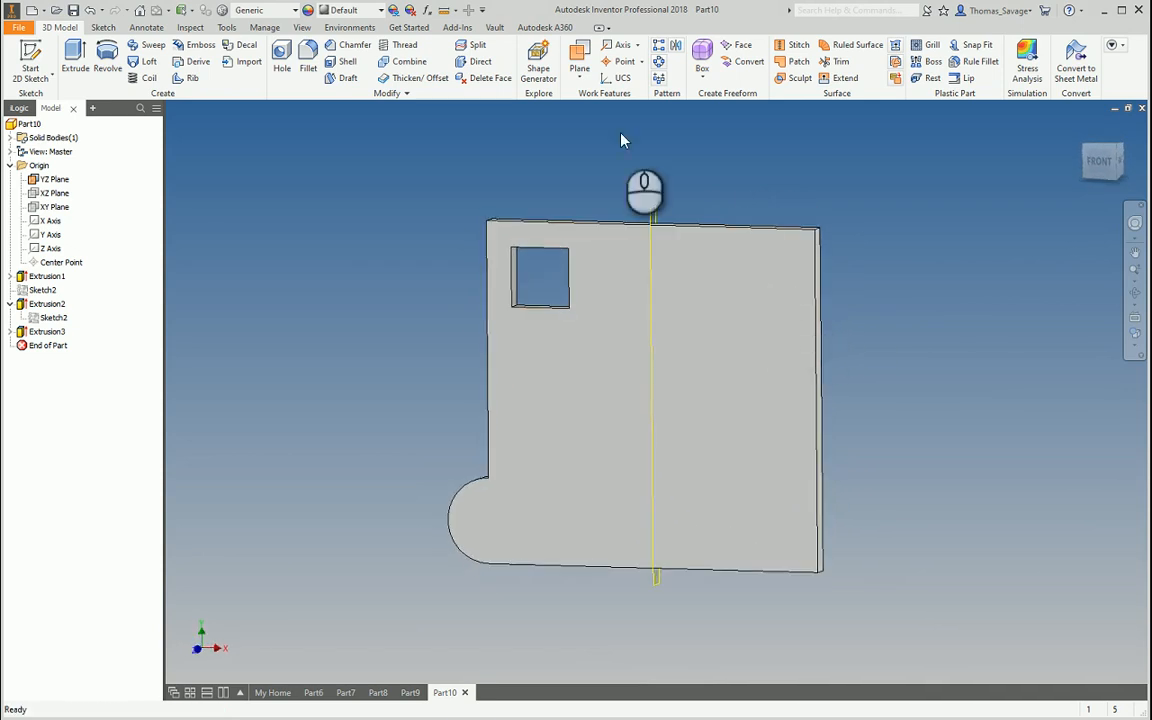
left_click(676, 45)
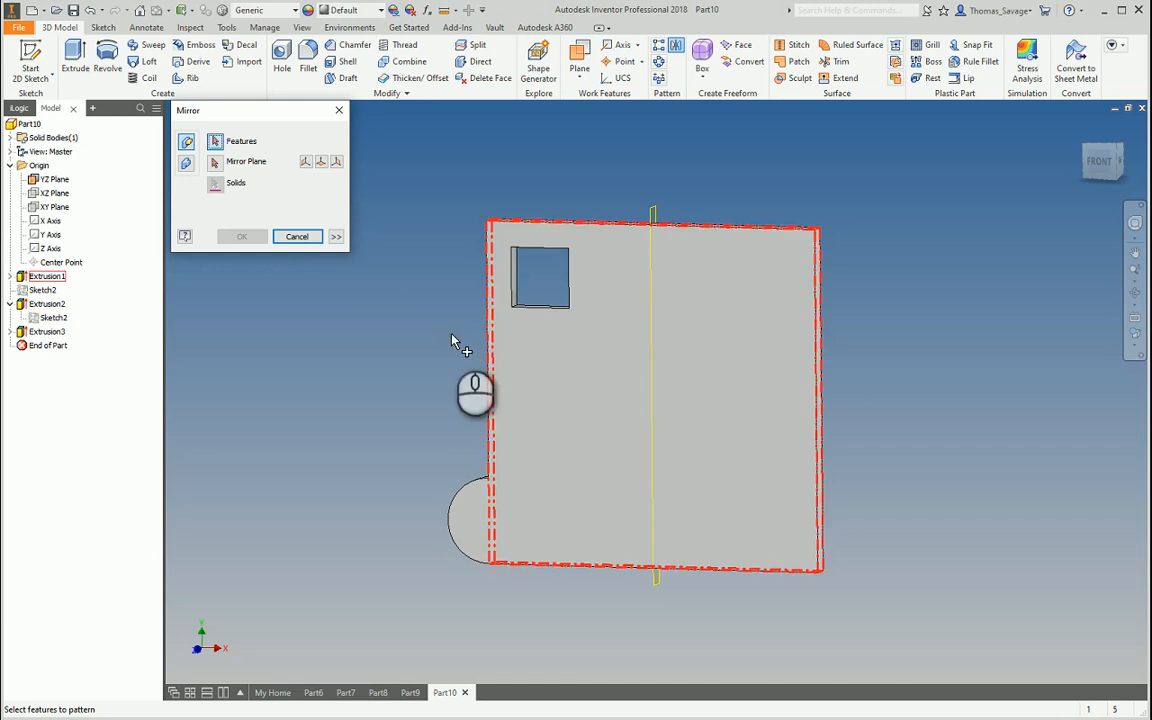
Mirror Extrusion2 about the YZ plane to add a matching cut-out on the right side
left_click(55, 304)
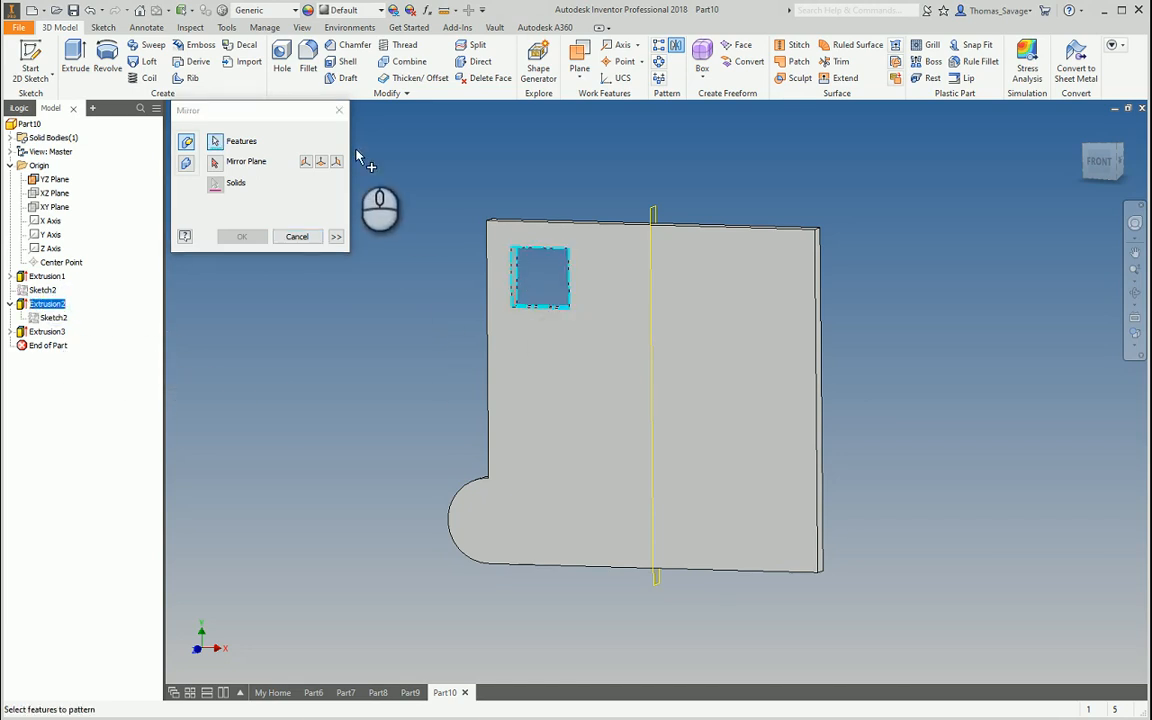
left_click_drag(250, 127, 279, 160)
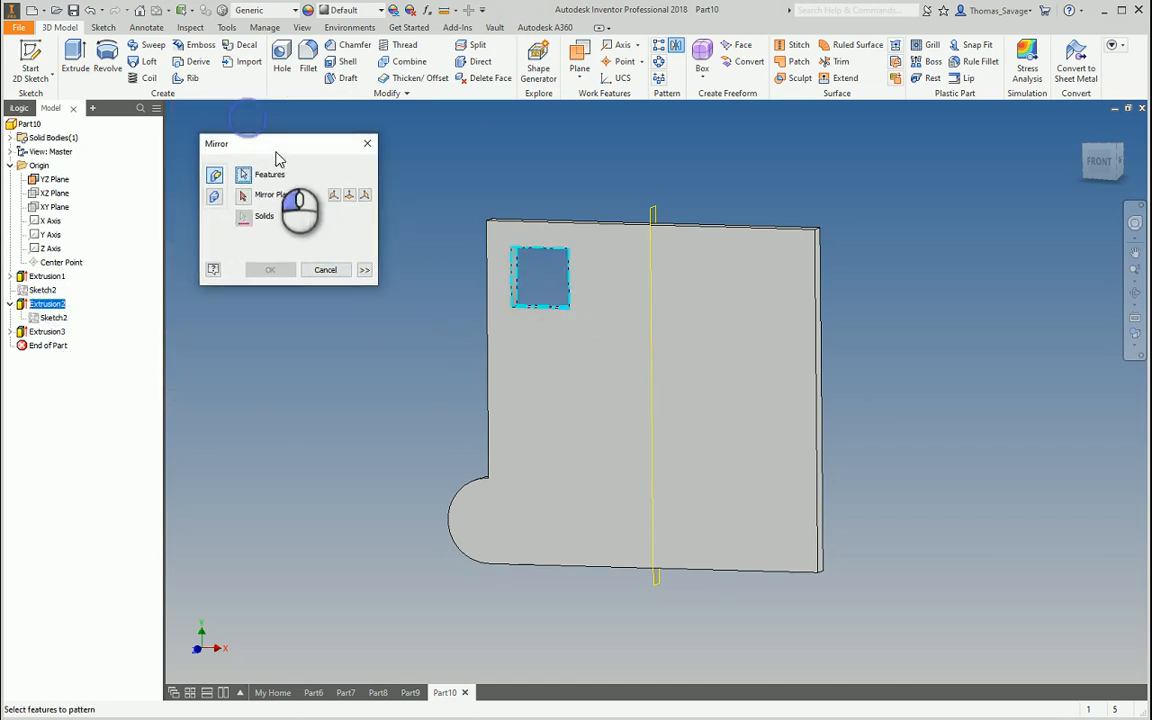
left_click(243, 196)
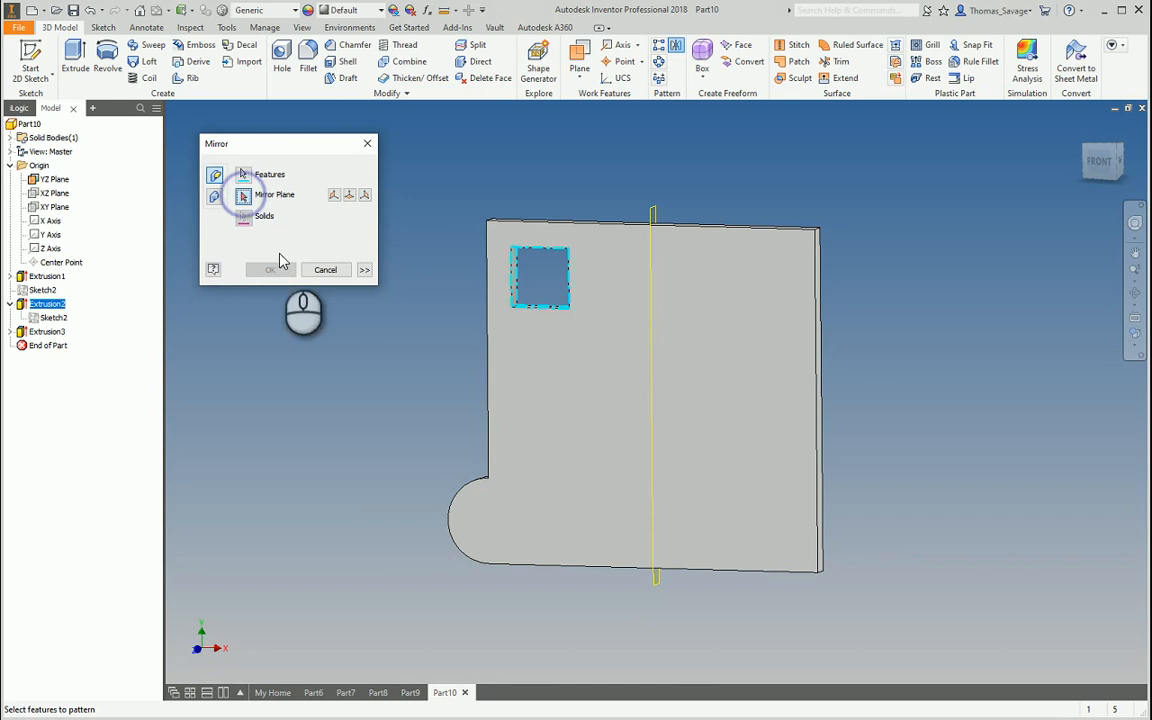
left_click(650, 210)
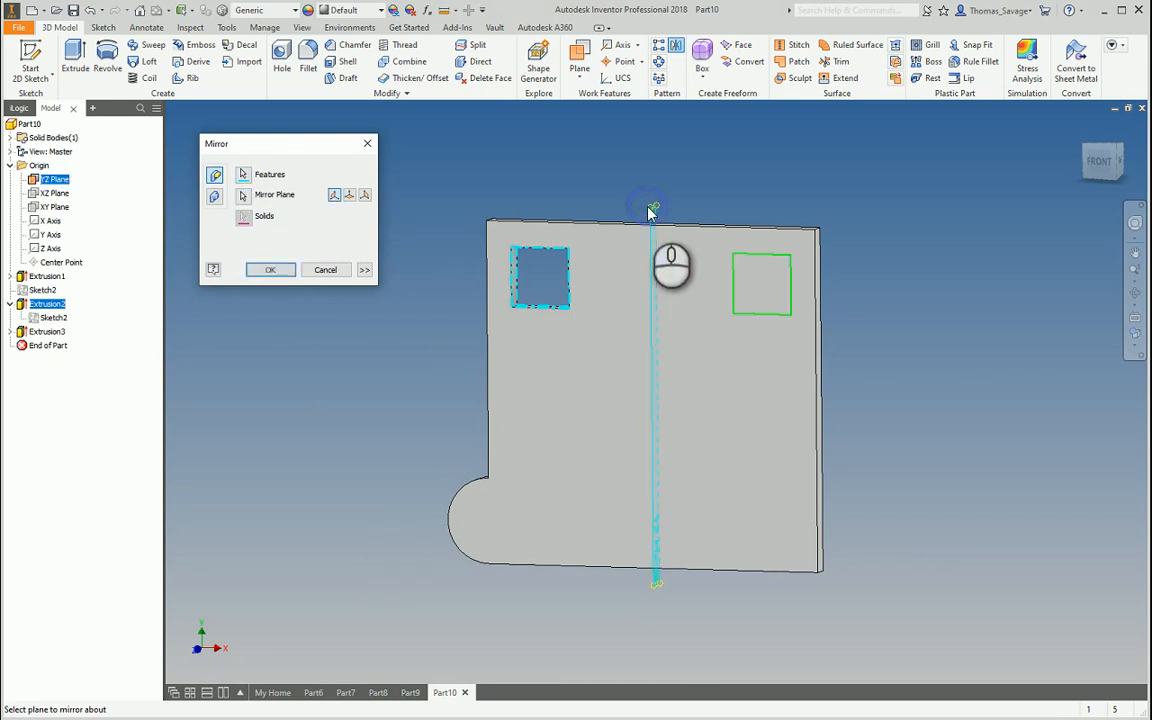
left_click(283, 276)
mouse_move(884, 480)
middle_mouse_down("shift")
mouse_move(918, 435)
mouse_move(903, 494)
middle_mouse_up("shift")
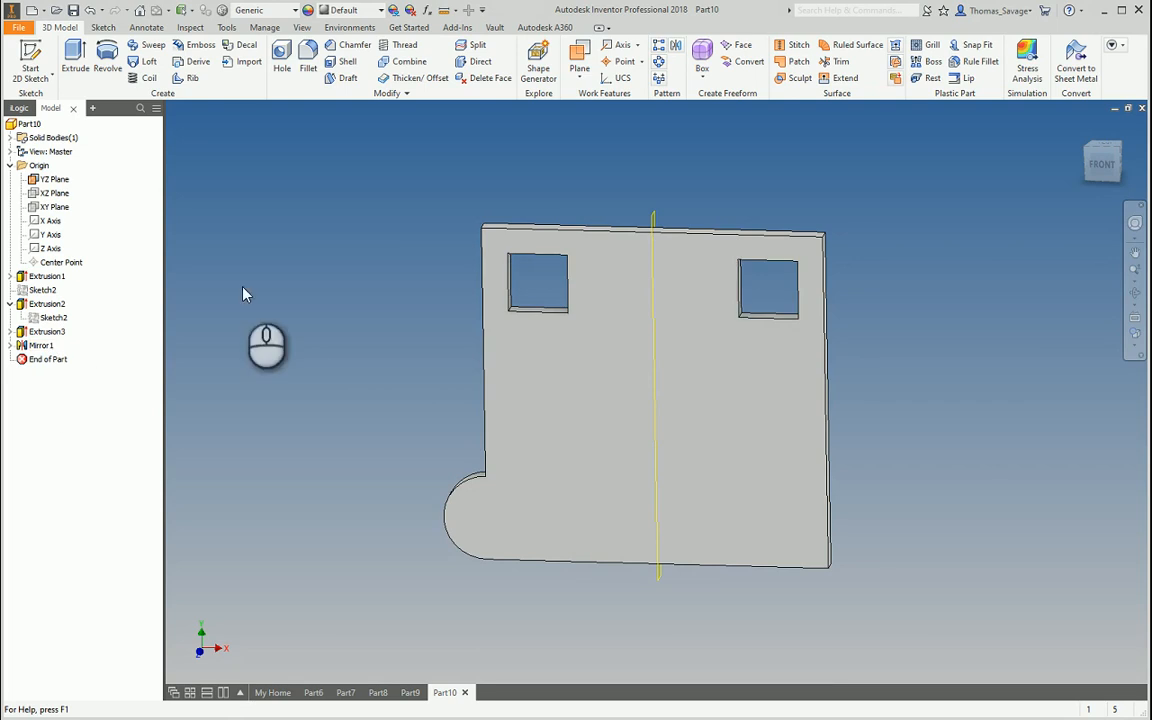
Mirror Extrusion3 about the YZ plane, adding a lobe at the bottom-right corner
left_click(676, 45)
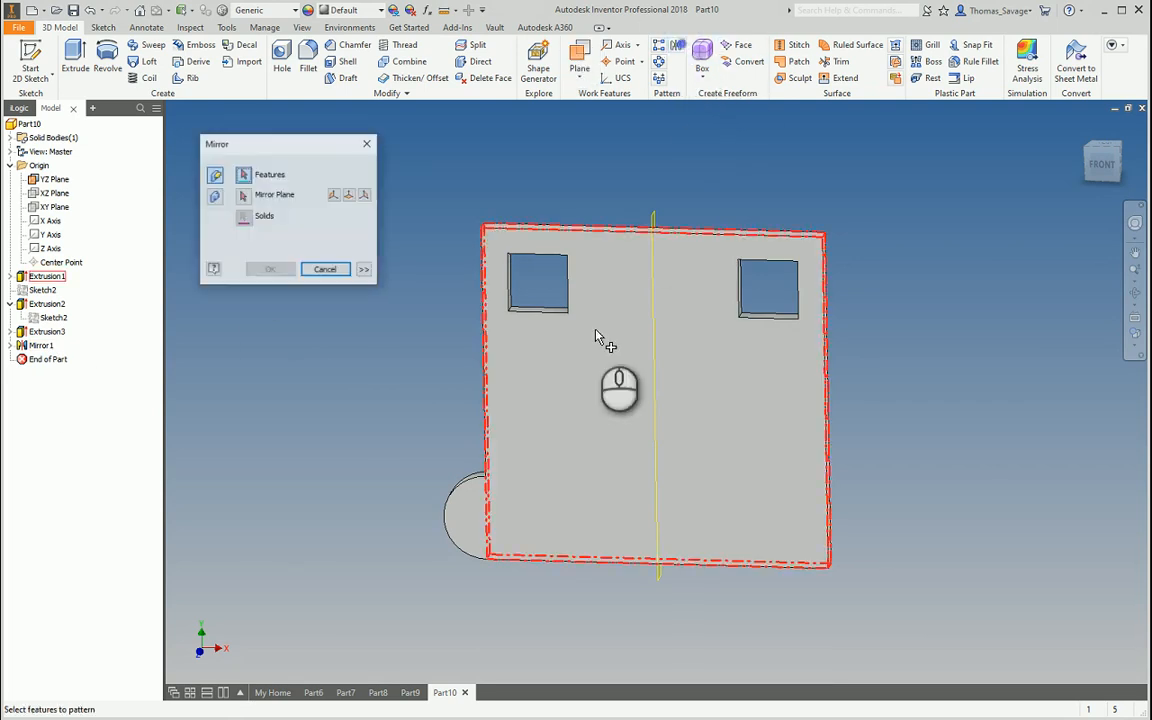
left_click(475, 483)
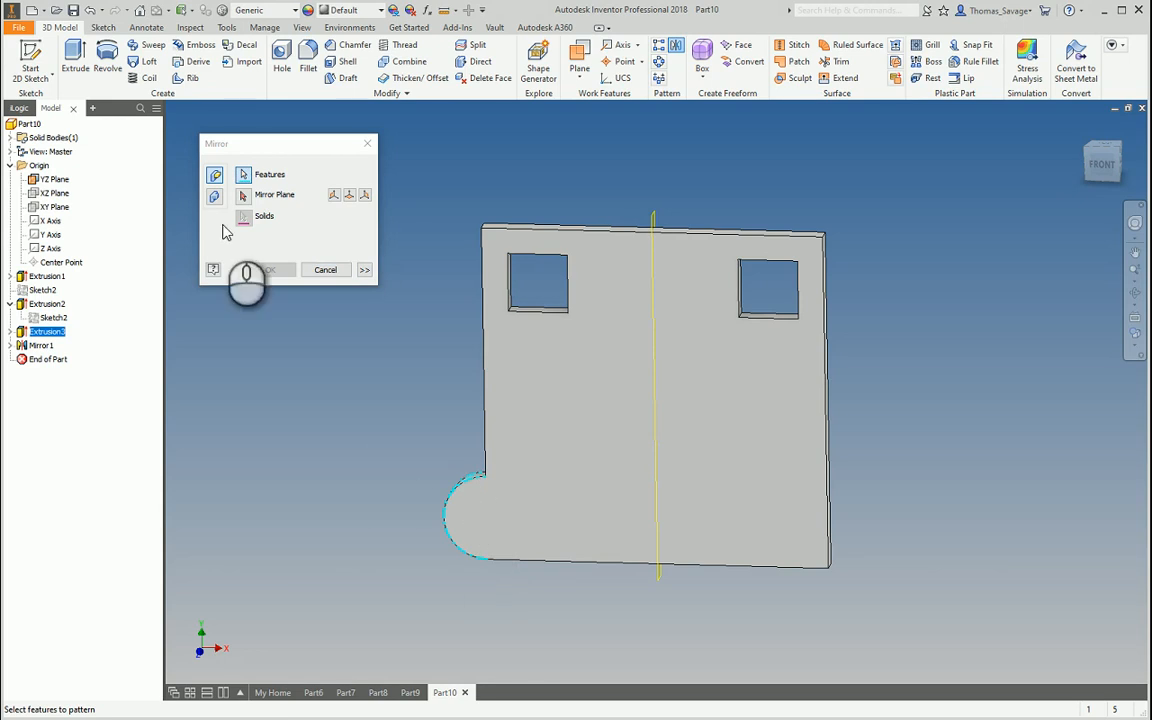
left_click(243, 196)
left_click(637, 190)
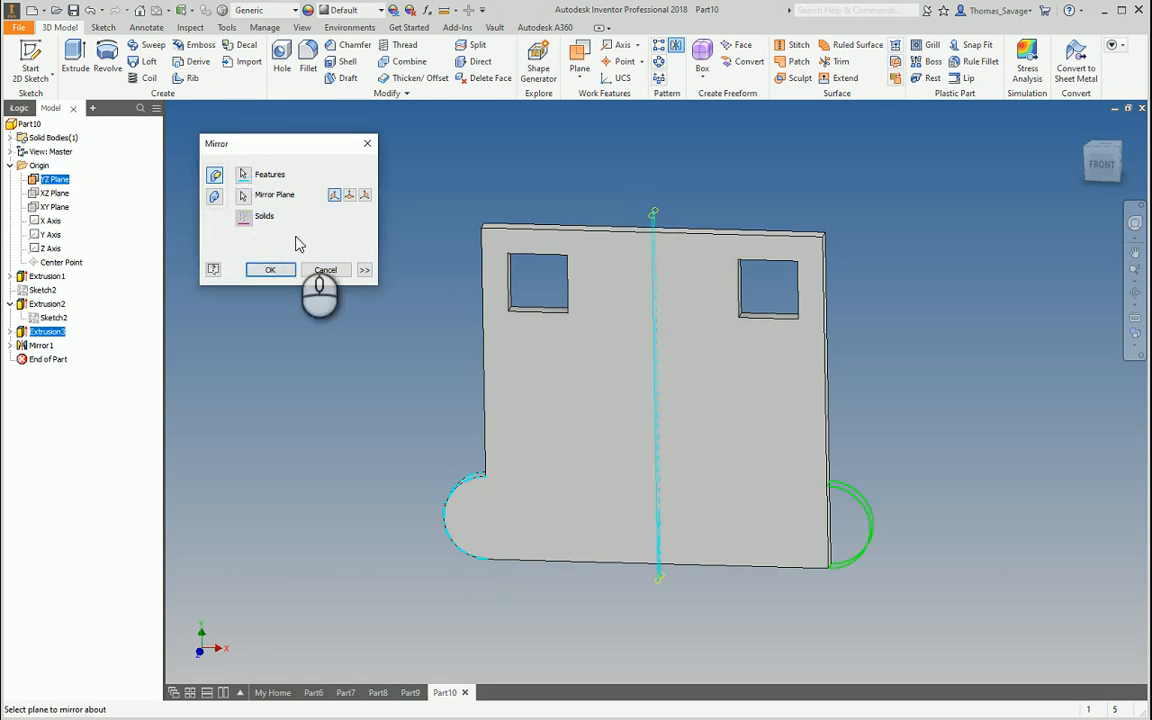
left_click(282, 273)
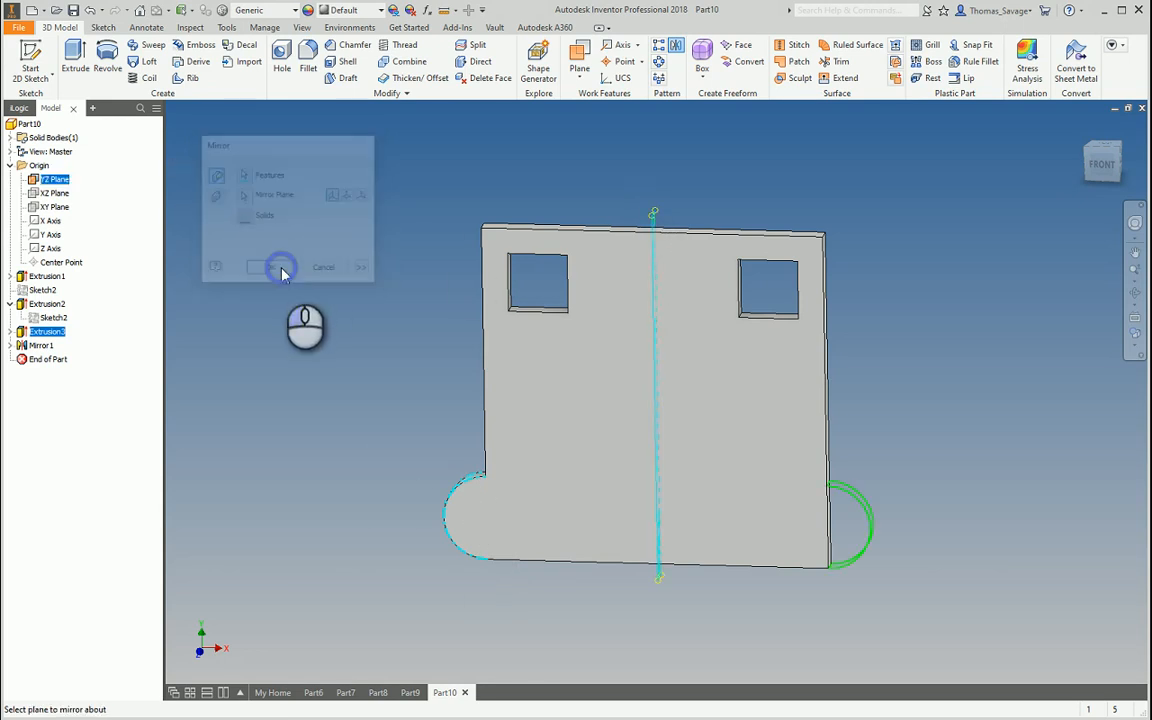
middle_click_drag(800, 368, 845, 250, "shift")
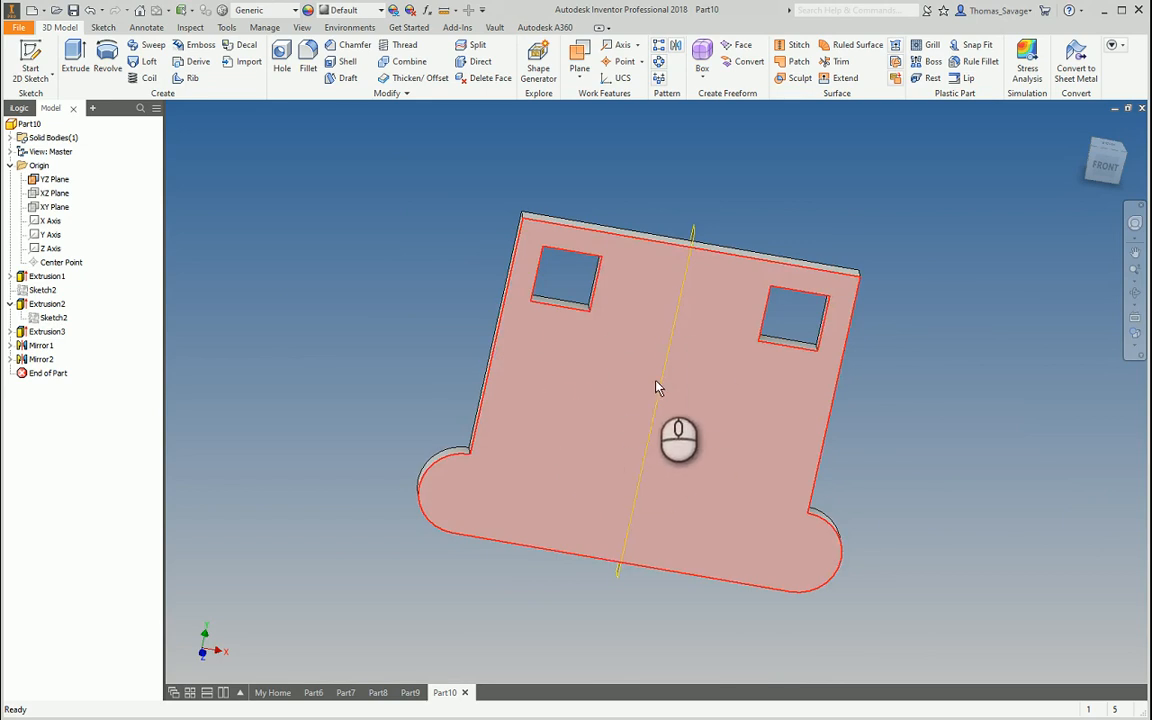
middle_click_drag(697, 391, 806, 427, "shift")
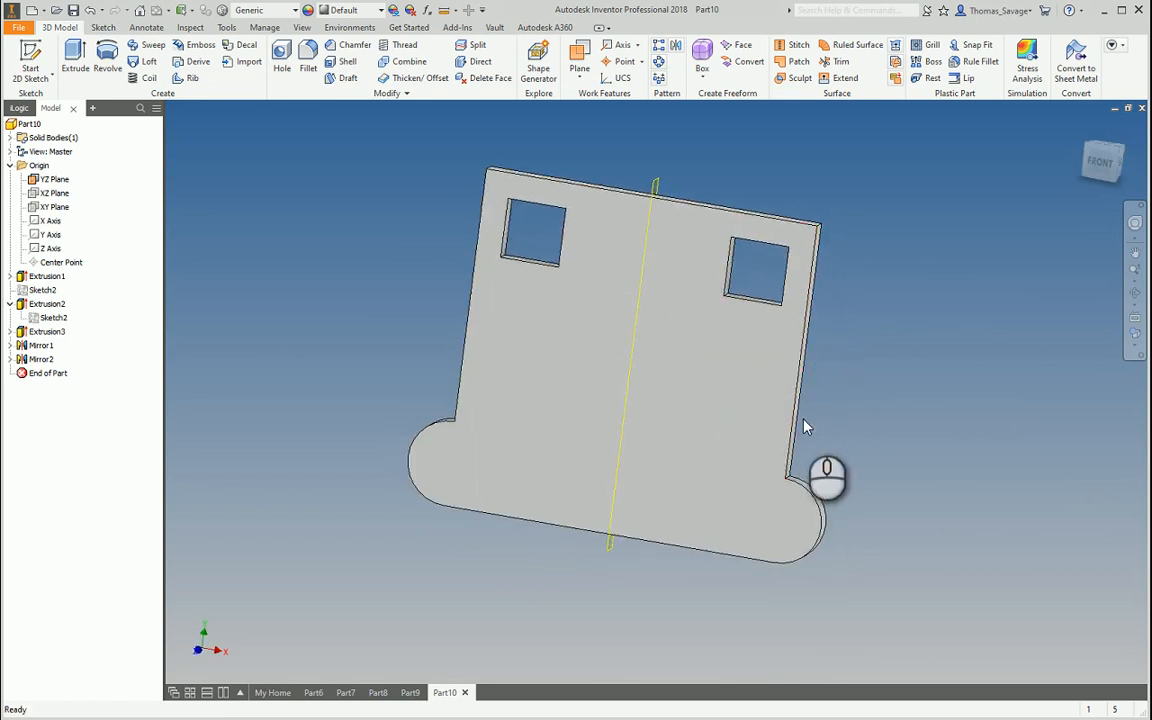